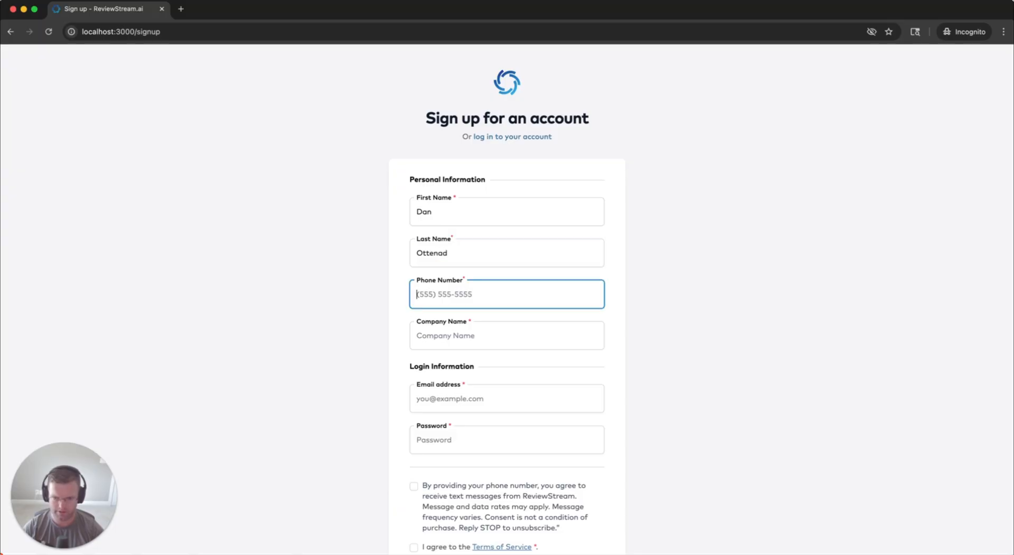
# Enter the phone number, company ReviewStream, the e-mail address and a password in the sign-up form
pyautogui.write('25379796')
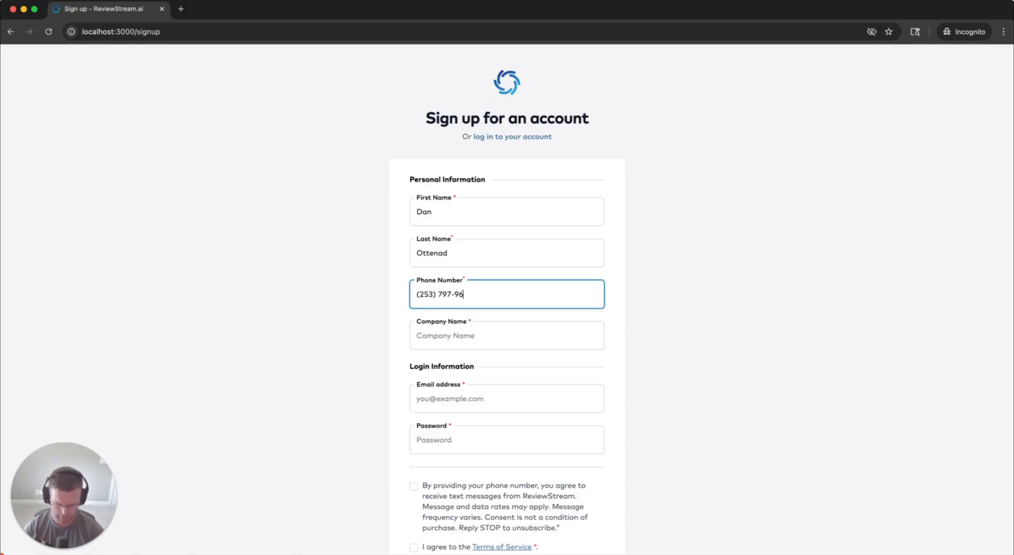
pyautogui.press('Tab')
pyautogui.write('ReviewStrea')
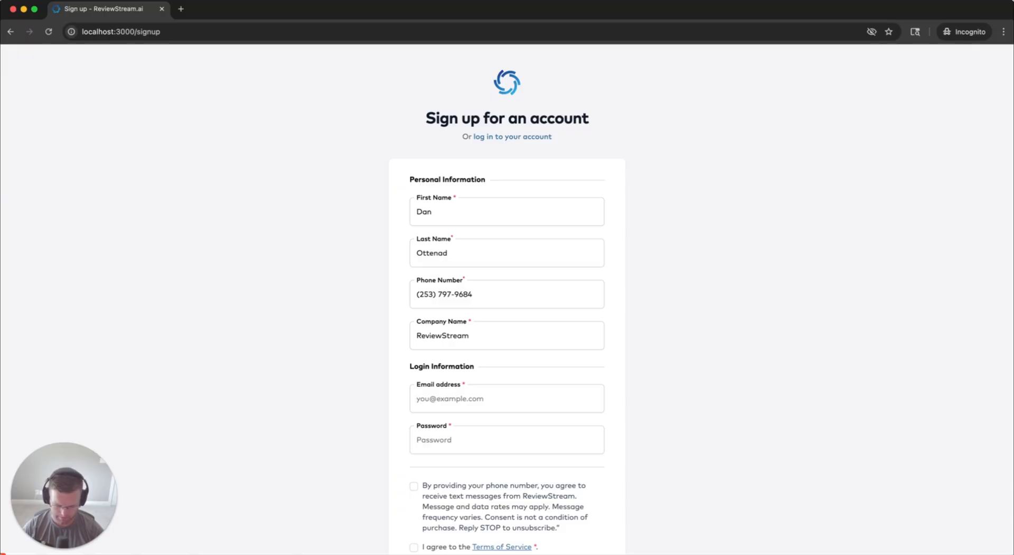
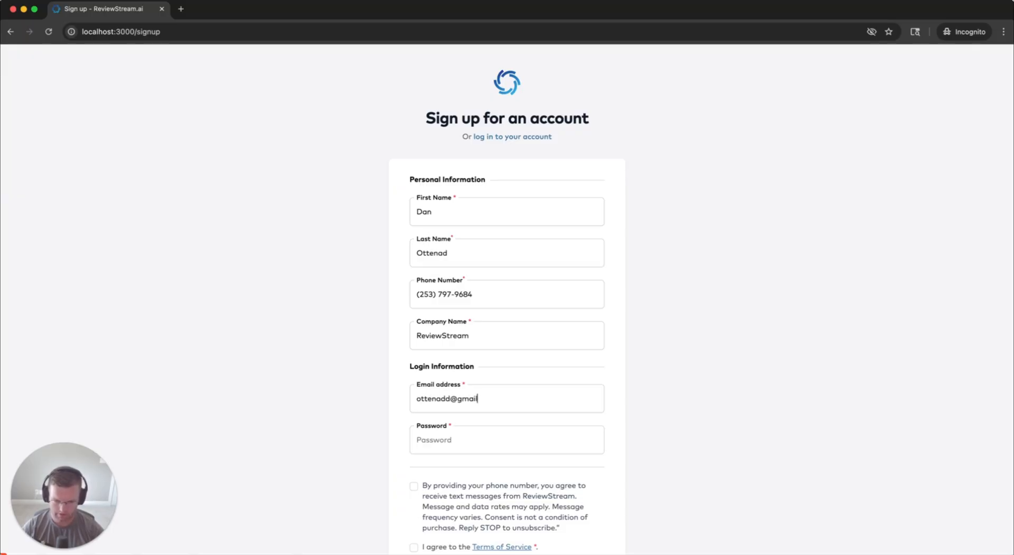
pyautogui.press('Tab')
pyautogui.write('******')
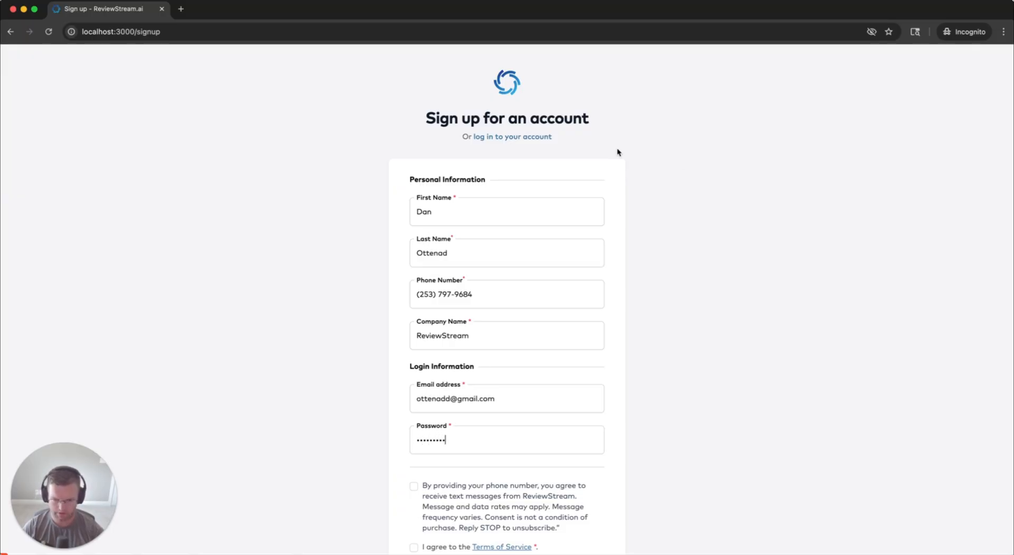
pyautogui.click(453, 399)
pyautogui.write('+12')
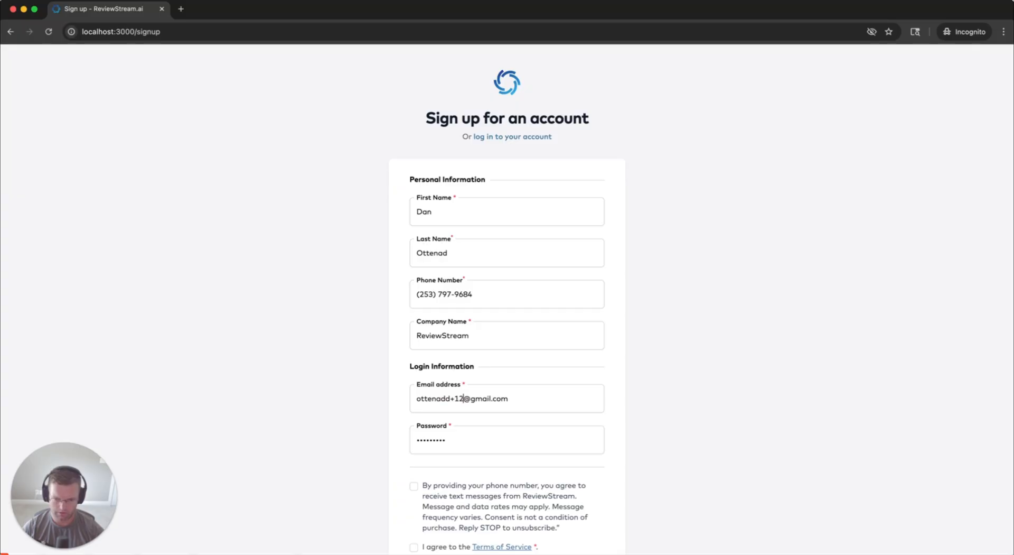
pyautogui.write('2')
# Accept the SMS and Terms of Service consents and submit to start the free trial
pyautogui.scroll(-3, 682, 357)
pyautogui.click(414, 410)
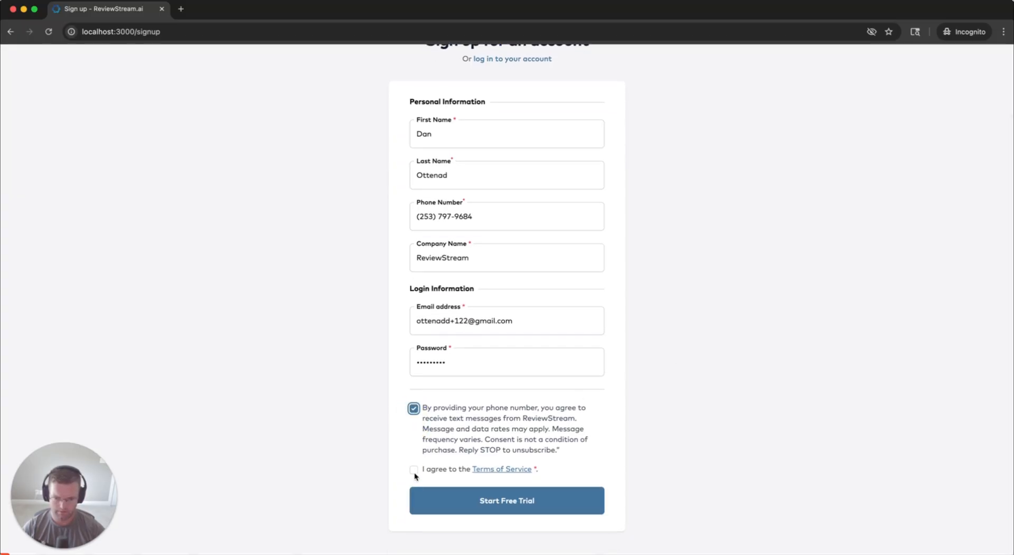
pyautogui.click(413, 470)
pyautogui.click(485, 499)
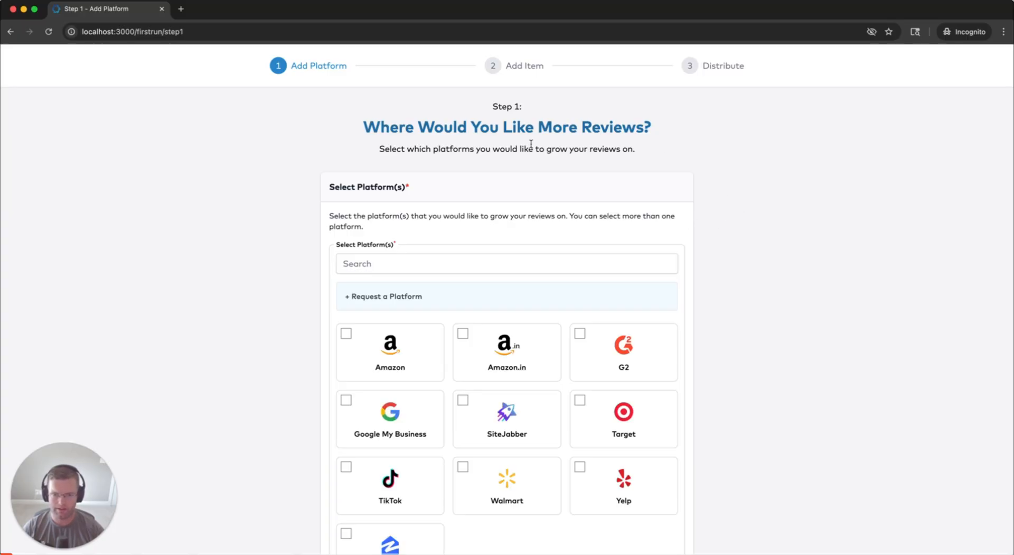
# Tick the Google My Business card and continue to Step 2, Add Item
pyautogui.moveTo(379, 126); pyautogui.dragTo(652, 125)
pyautogui.click(660, 129)
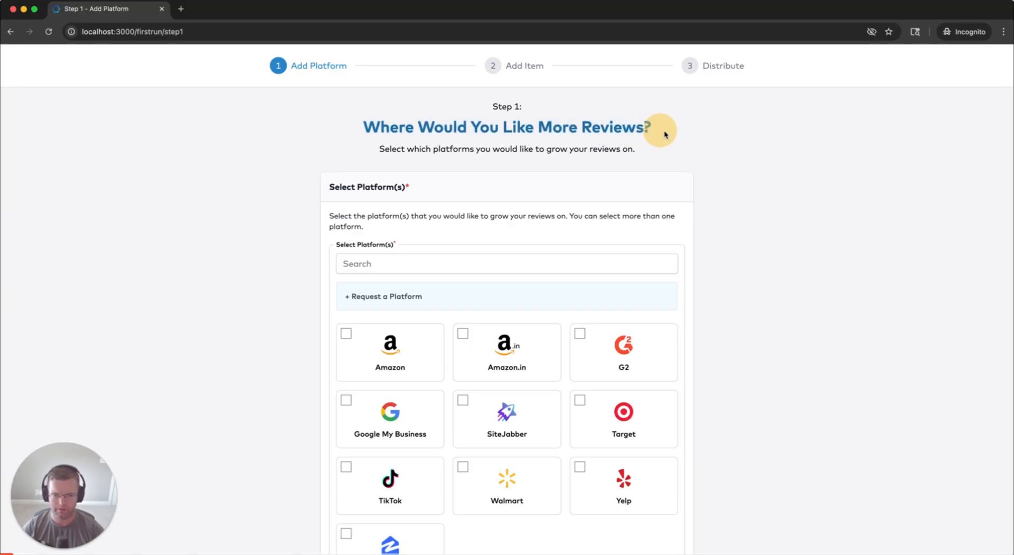
pyautogui.scroll(-3, 736, 277)
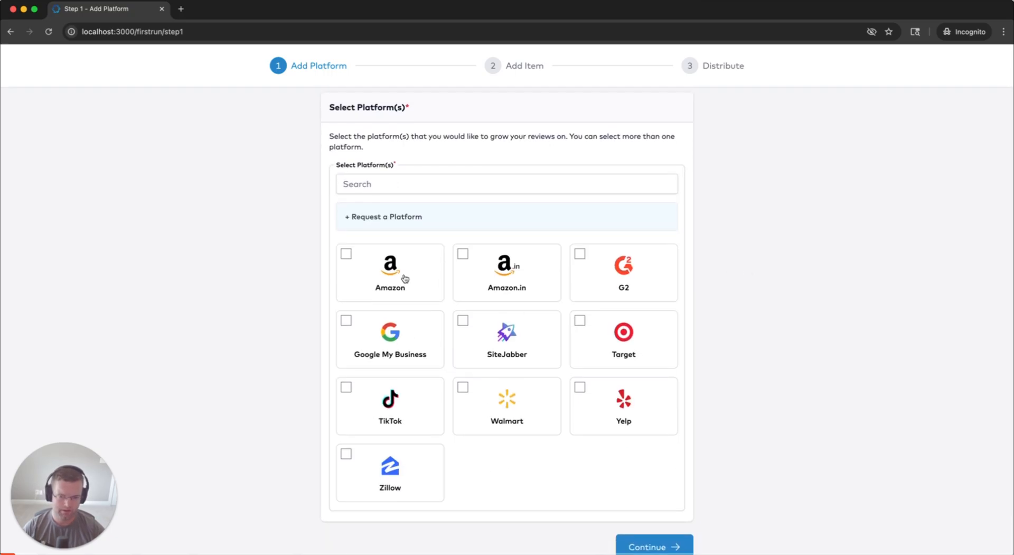
pyautogui.click(403, 347)
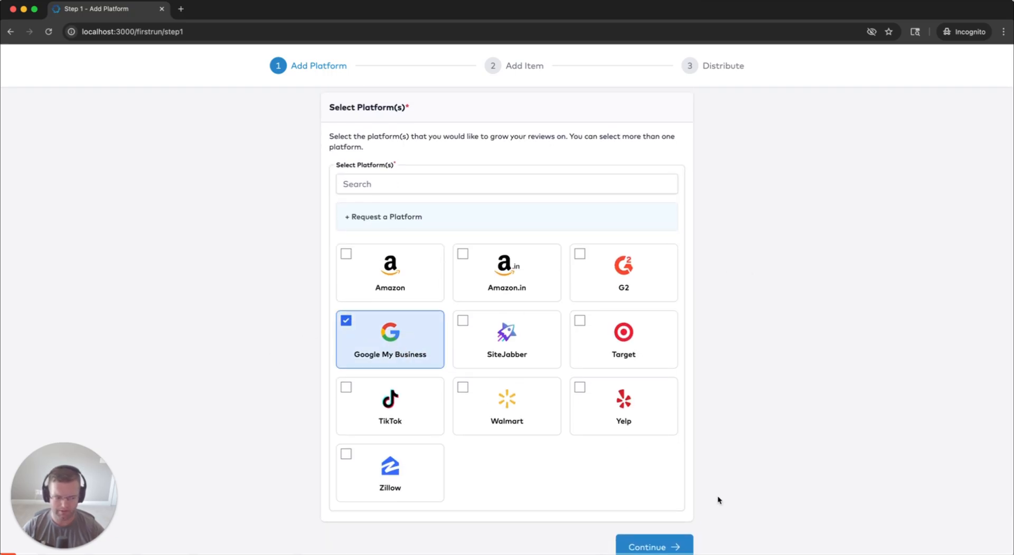
pyautogui.click(660, 547)
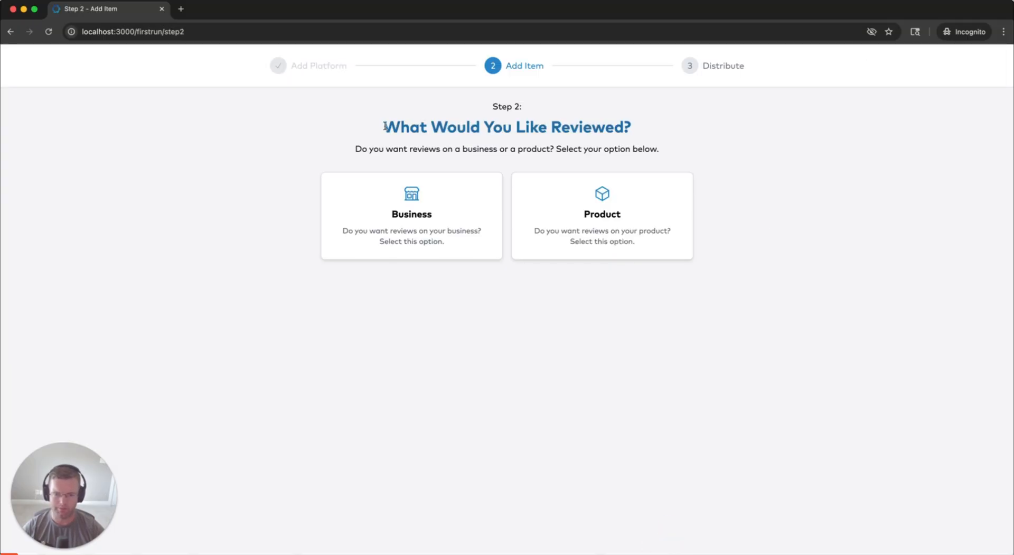
pyautogui.moveTo(385, 127); pyautogui.dragTo(622, 126)
# Choose Business as the review item and name it ReviewStream
pyautogui.click(607, 127)
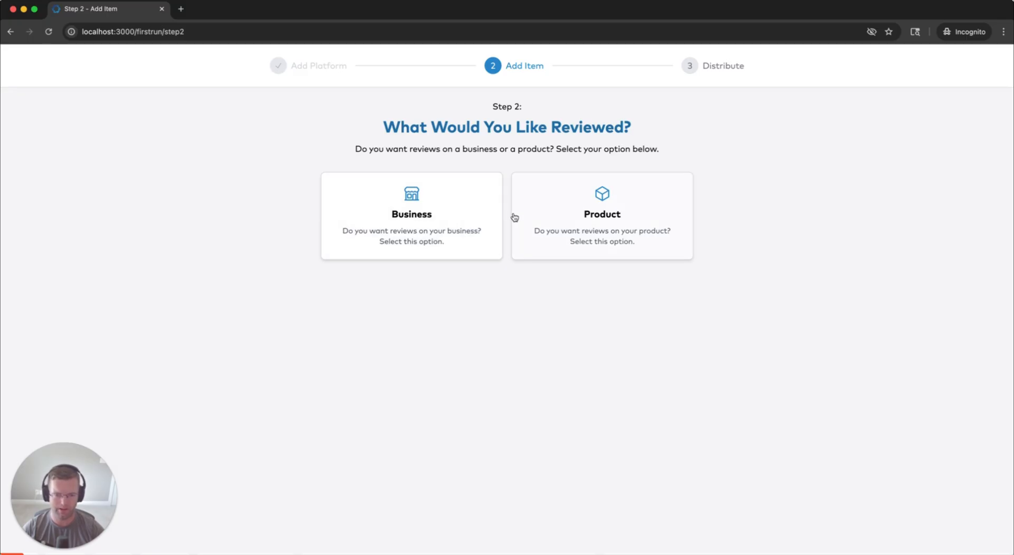
pyautogui.click(447, 210)
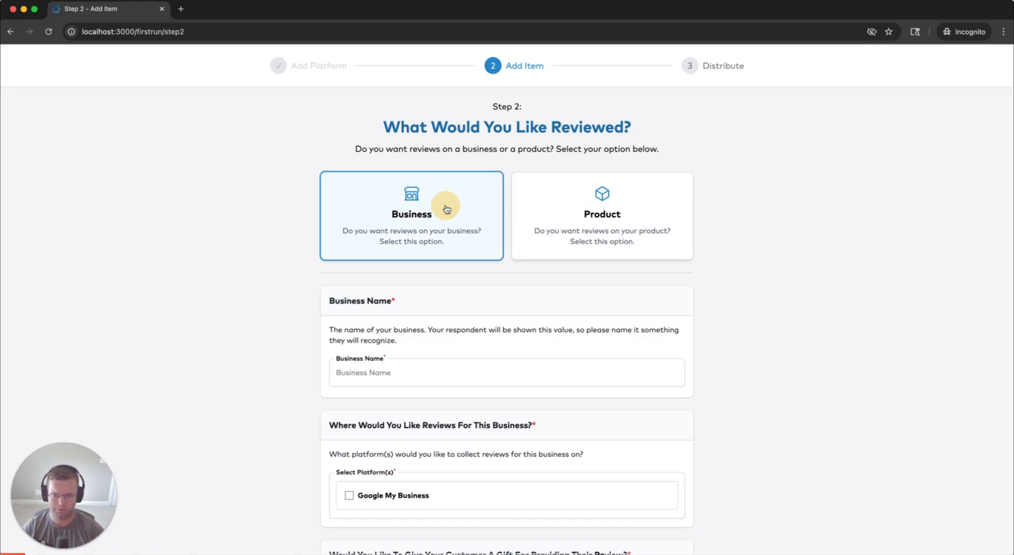
pyautogui.scroll(-1, 252, 239)
pyautogui.scroll(-2, 252, 243)
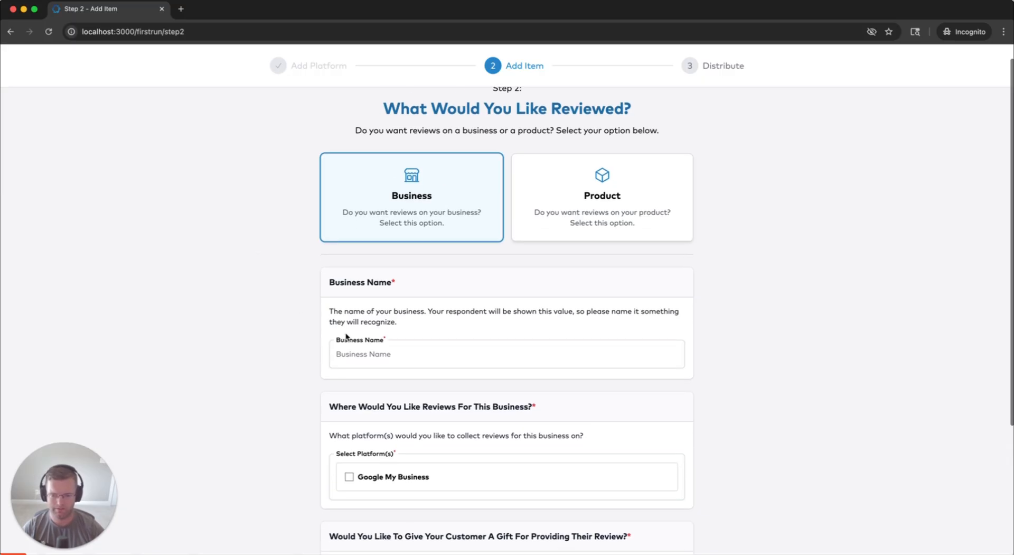
pyautogui.click(414, 313)
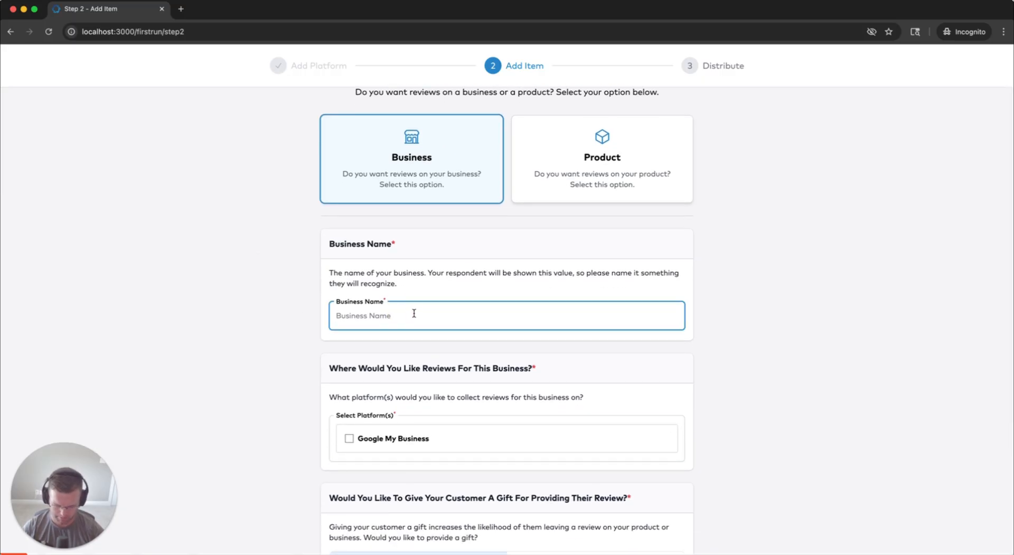
pyautogui.write('ReviewS')
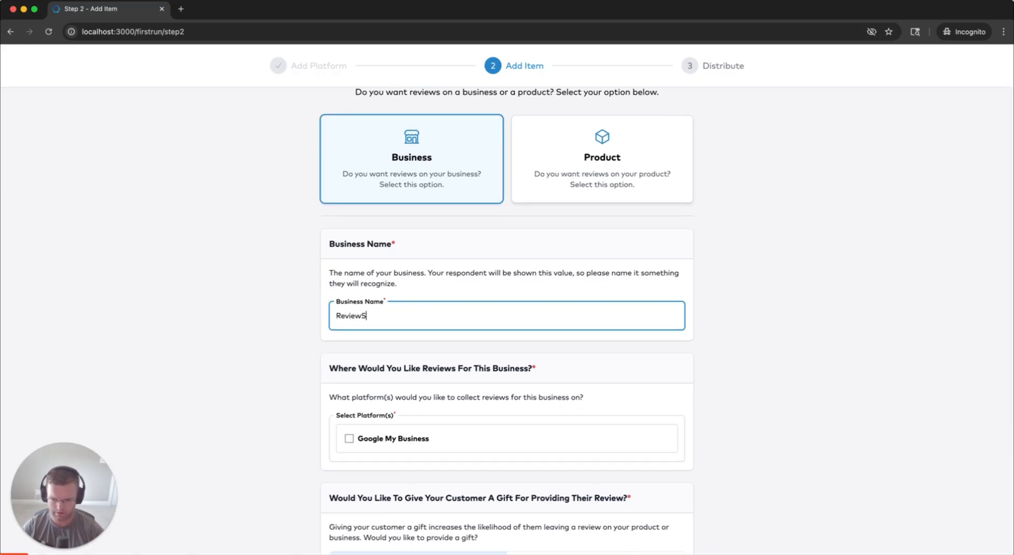
pyautogui.write('tream')
# Tick Google My Business and place the cursor in its review URL field
pyautogui.scroll(-2, 346, 380)
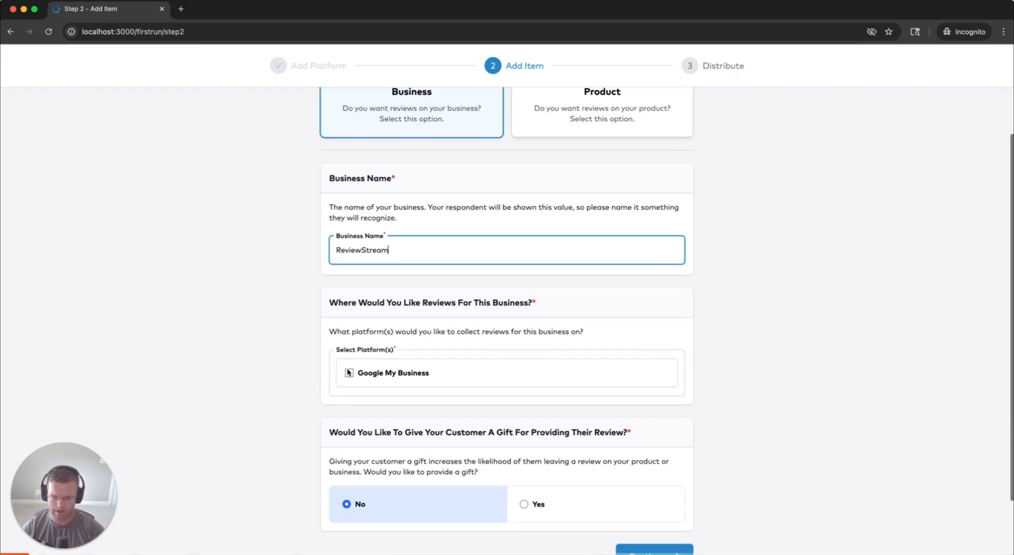
pyautogui.click(344, 373)
pyautogui.scroll(-1, 333, 371)
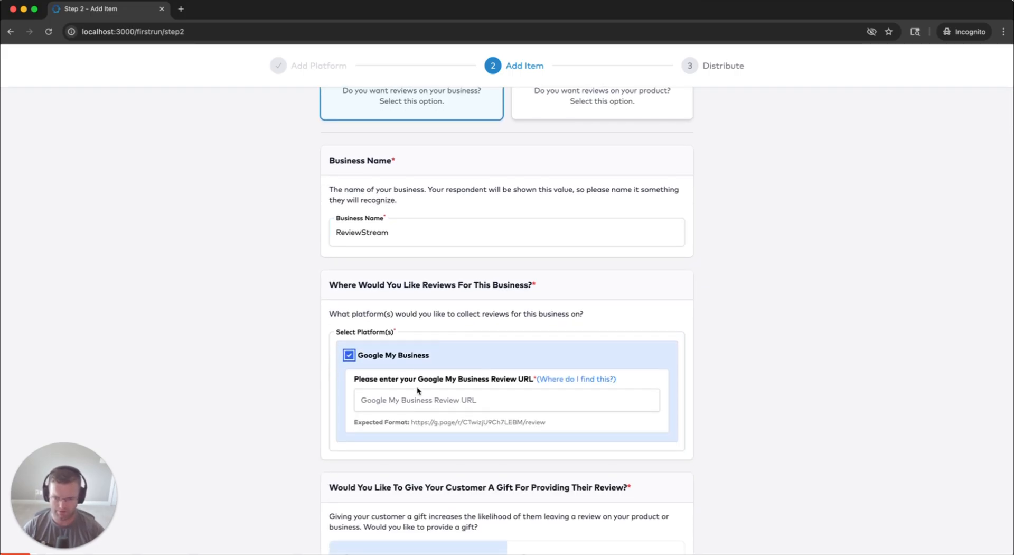
pyautogui.moveTo(411, 422); pyautogui.dragTo(555, 417)
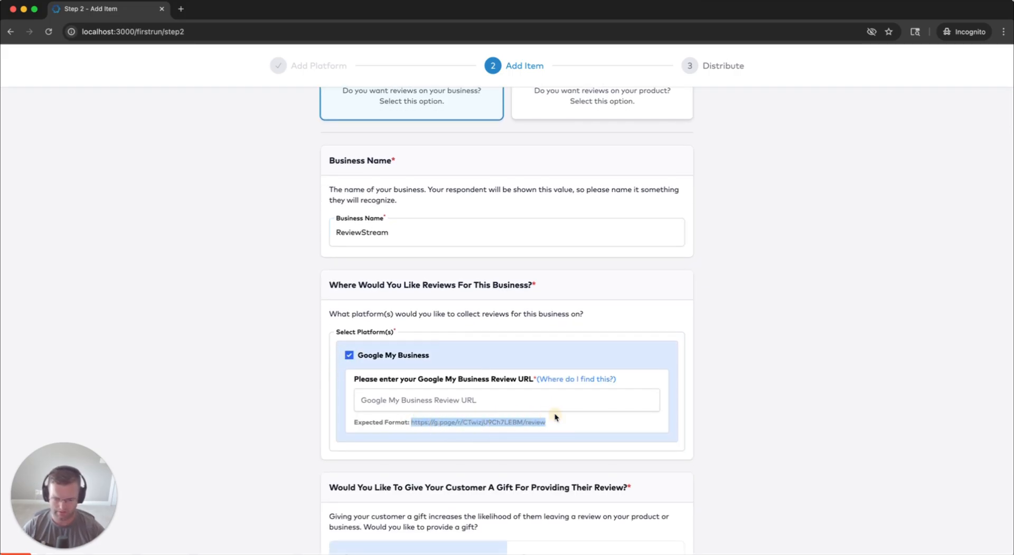
pyautogui.click(487, 394)
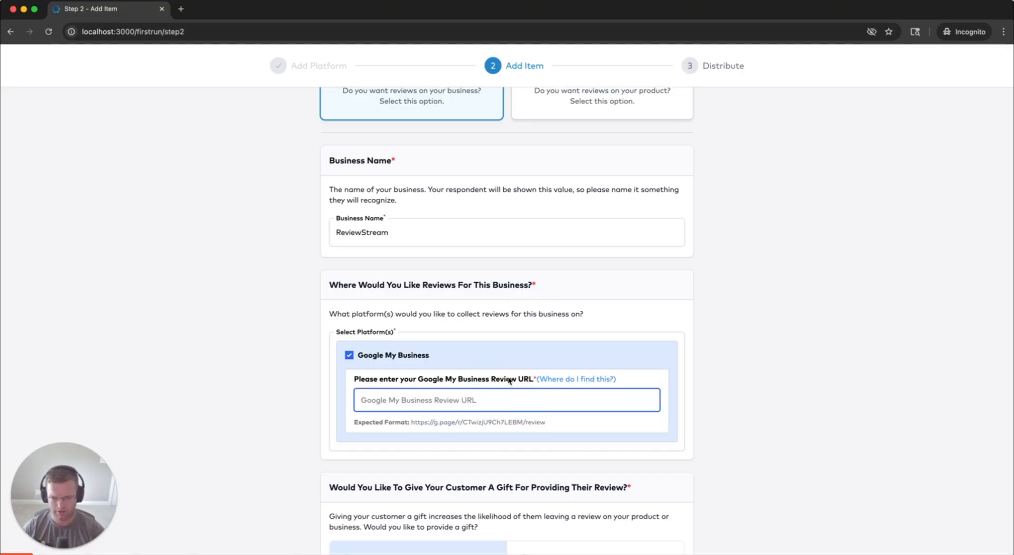
pyautogui.click(554, 379)
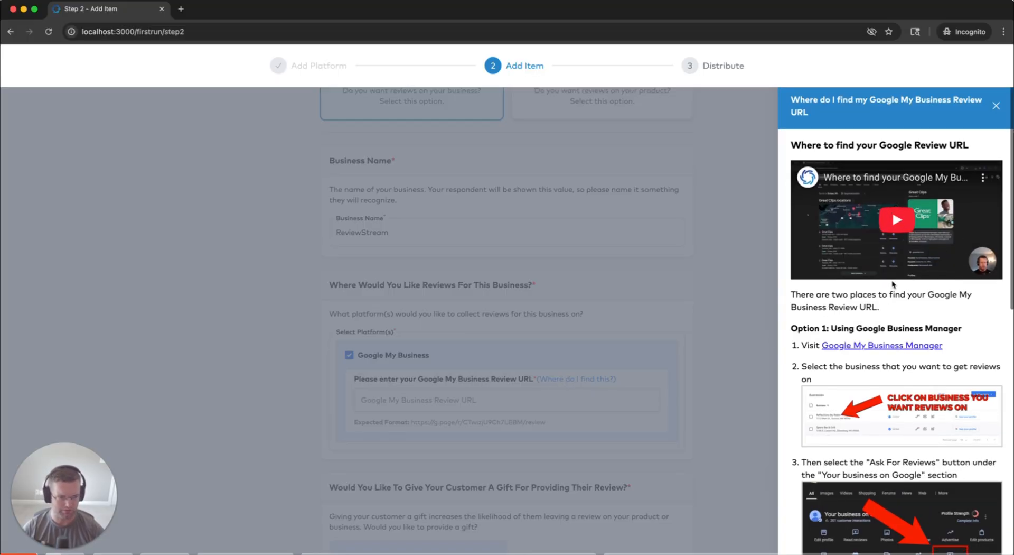
pyautogui.scroll(-2, 887, 296)
pyautogui.scroll(-2, 880, 300)
pyautogui.click(709, 312)
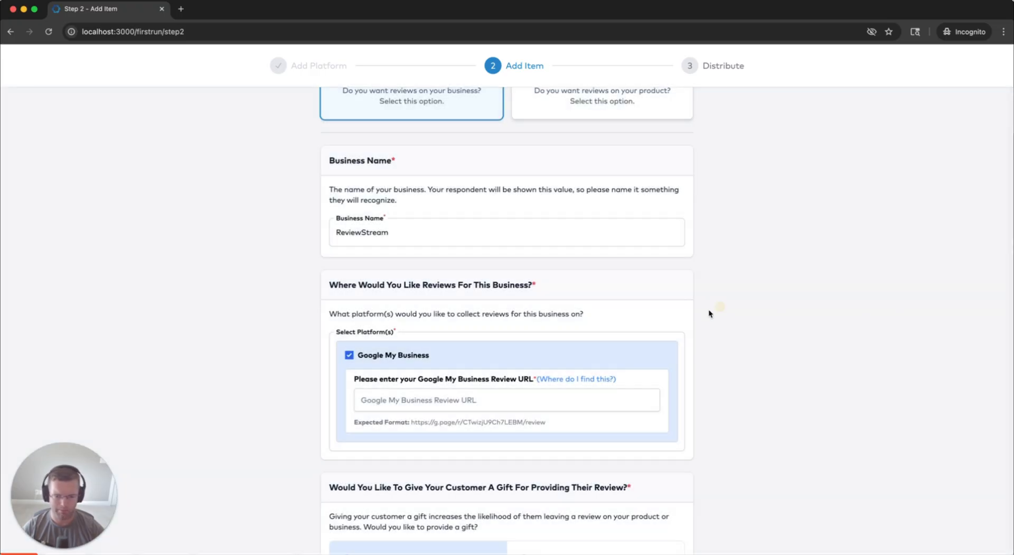
pyautogui.moveTo(409, 421); pyautogui.dragTo(548, 423)
pyautogui.press('super+c')
pyautogui.click(523, 409)
pyautogui.press('super+v')
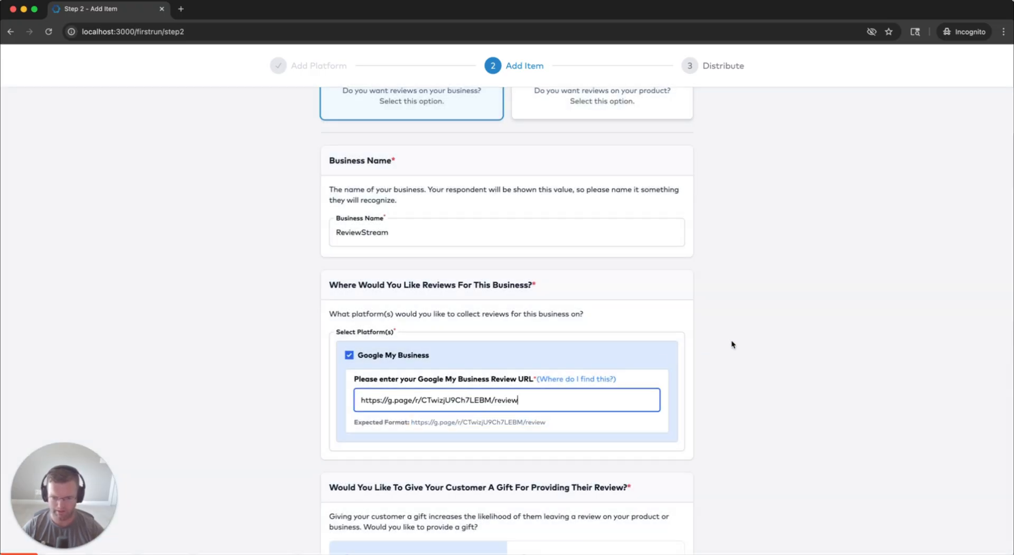
pyautogui.scroll(-3, 728, 343)
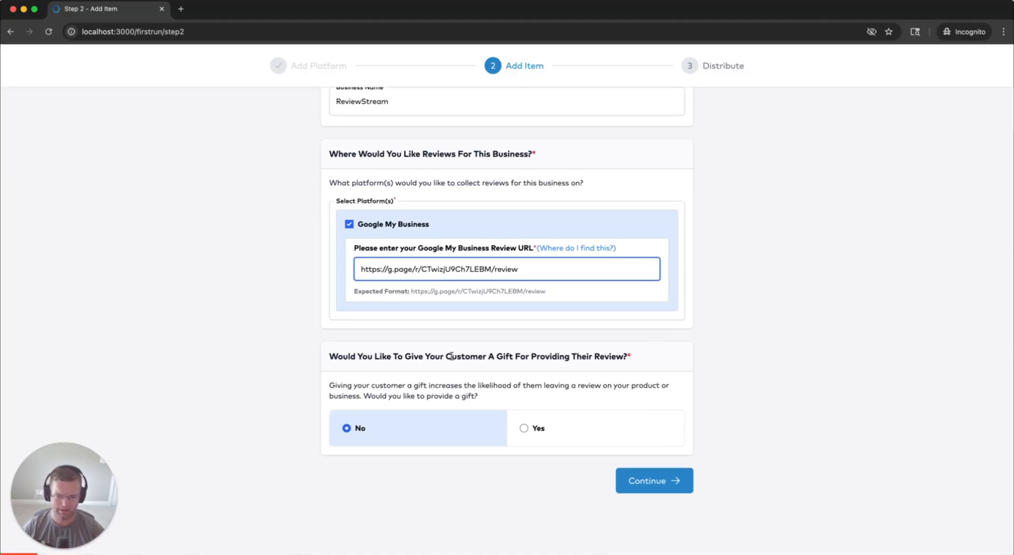
# Try offering customers a gift, switching the gift type between product and coupon
pyautogui.click(488, 393)
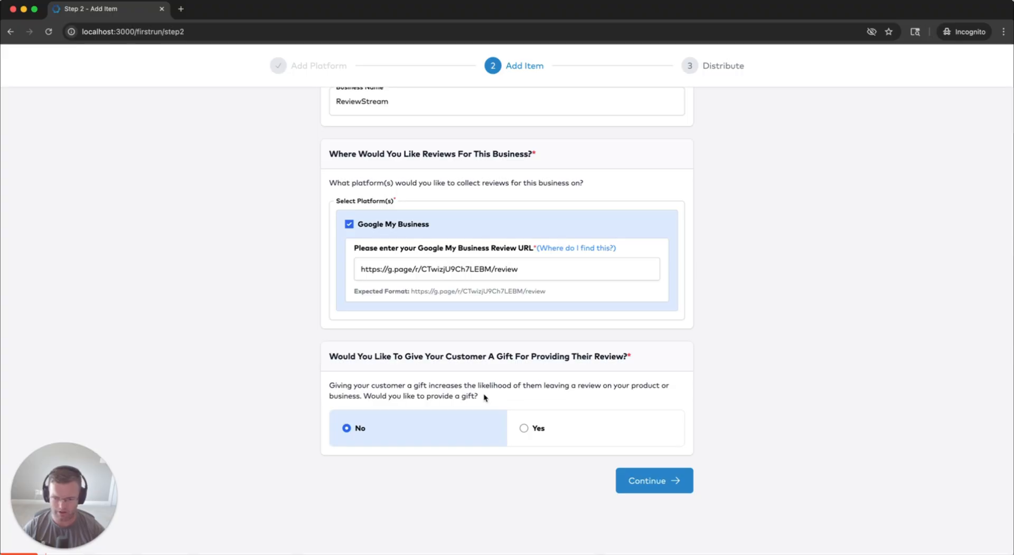
pyautogui.click(484, 396)
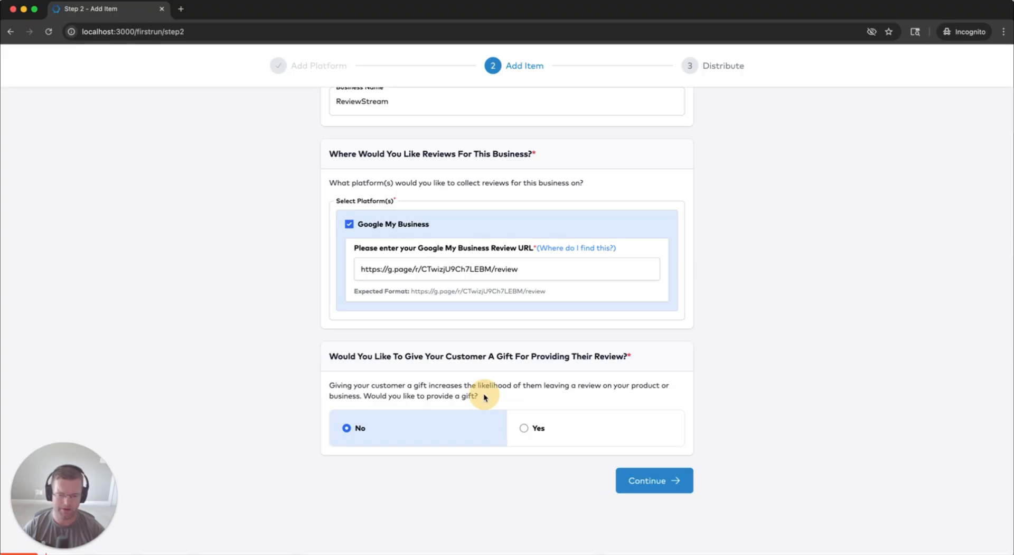
pyautogui.click(555, 429)
pyautogui.scroll(-3, 507, 401)
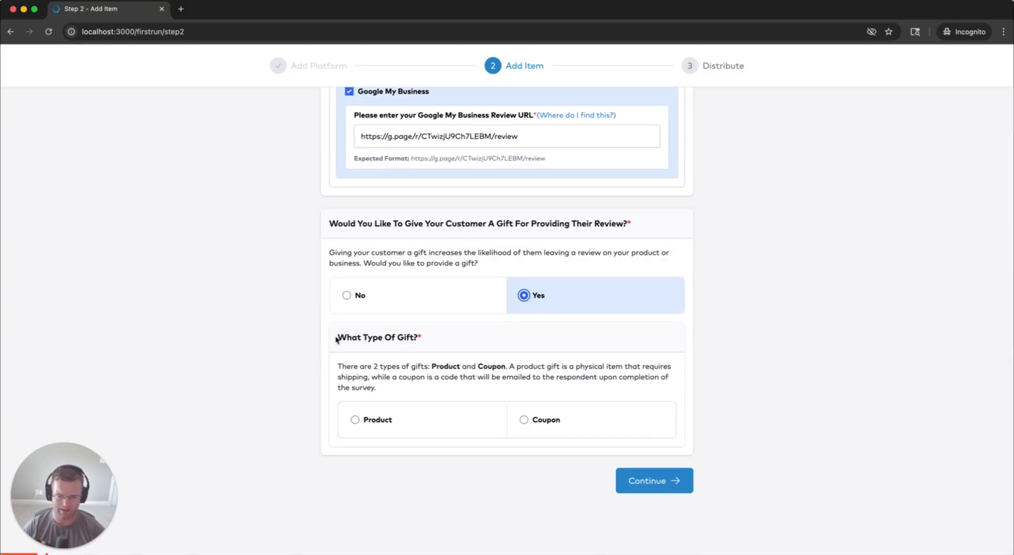
pyautogui.tripleClick(436, 334)
pyautogui.click(405, 421)
pyautogui.click(561, 417)
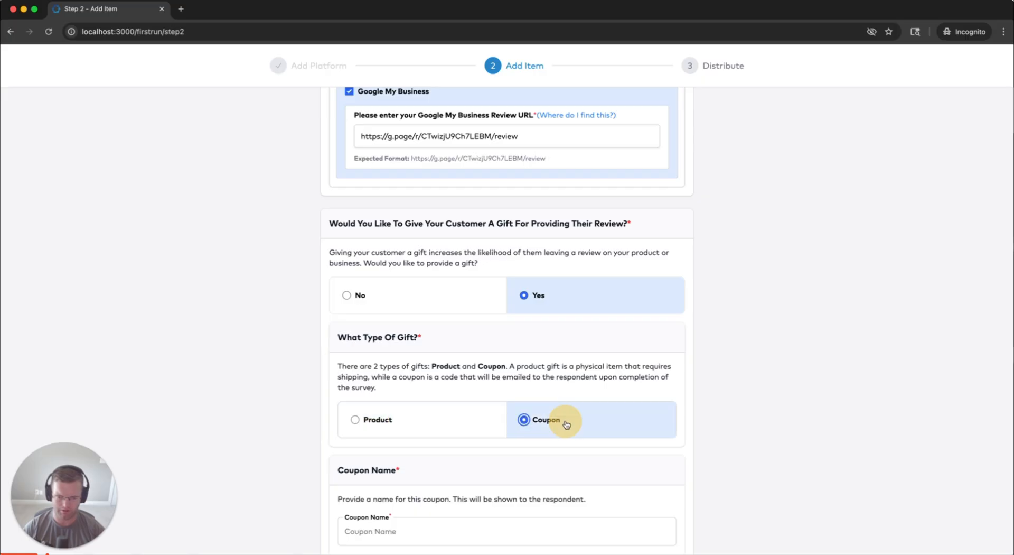
pyautogui.click(453, 417)
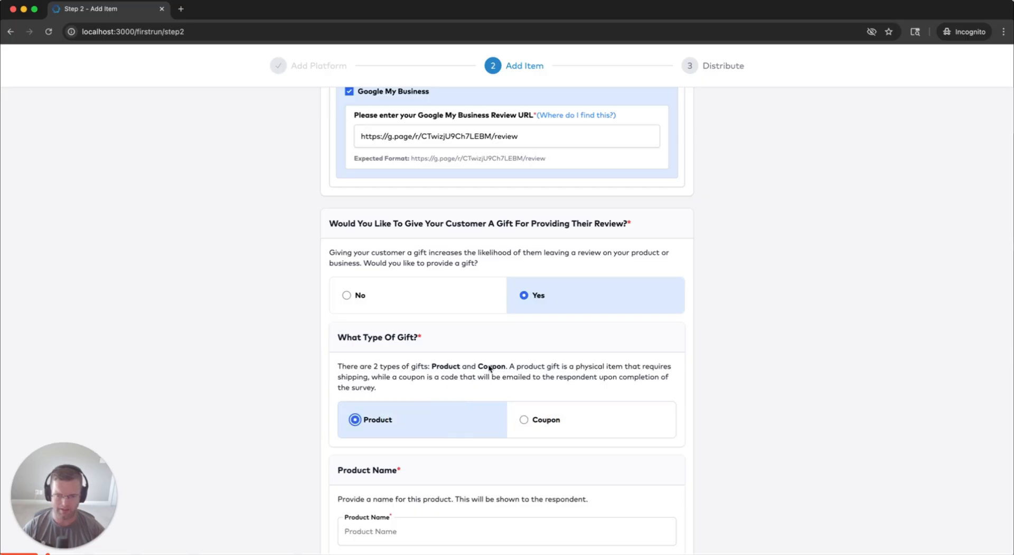
# Answer No to the customer gift question and continue to the Distribute step
pyautogui.scroll(-1, 470, 449)
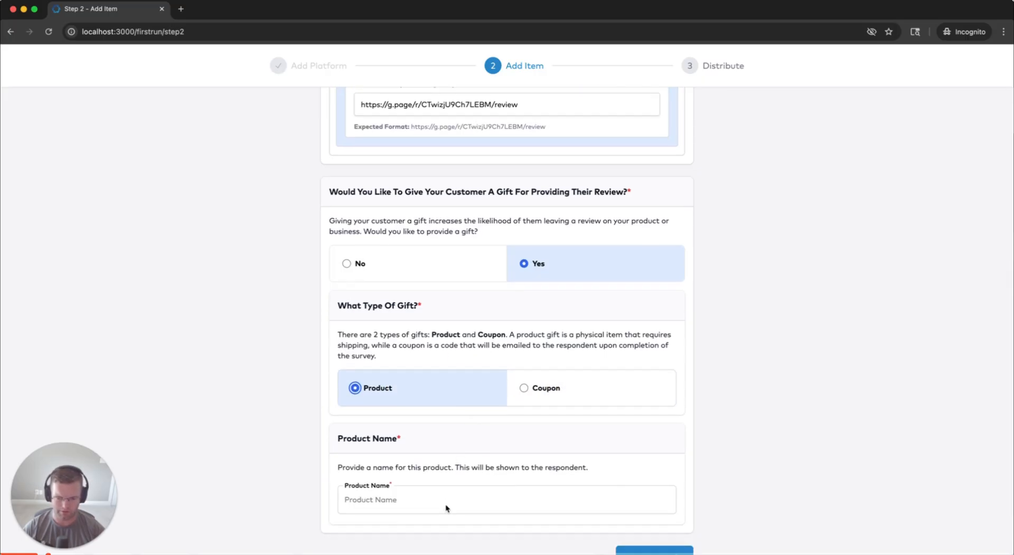
pyautogui.scroll(2, 441, 494)
pyautogui.scroll(5, 537, 405)
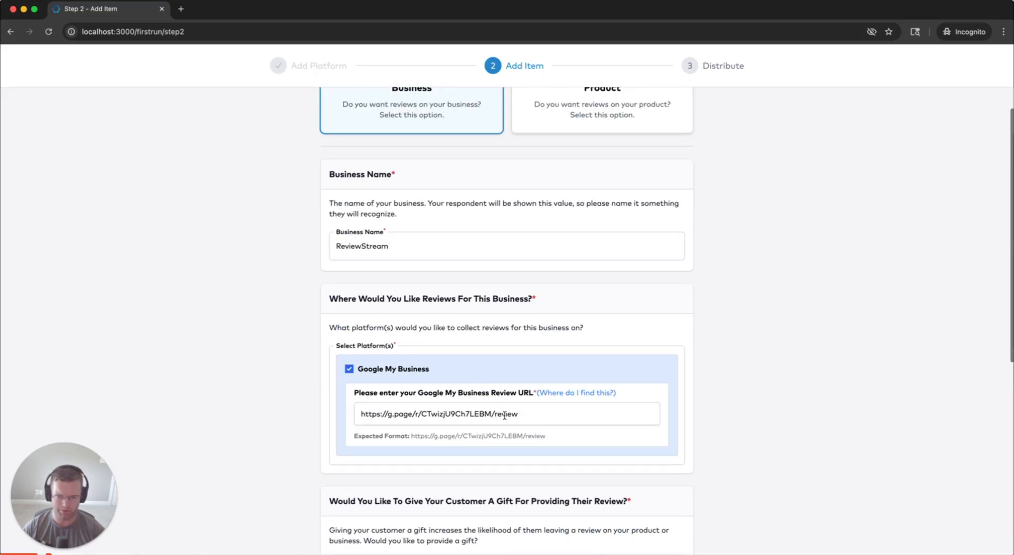
pyautogui.moveTo(530, 413)
pyautogui.mouseDown()
pyautogui.moveTo(370, 412)
pyautogui.moveTo(531, 413)
pyautogui.mouseUp()
pyautogui.click(362, 413)
pyautogui.click(361, 414)
pyautogui.scroll(-3, 531, 409)
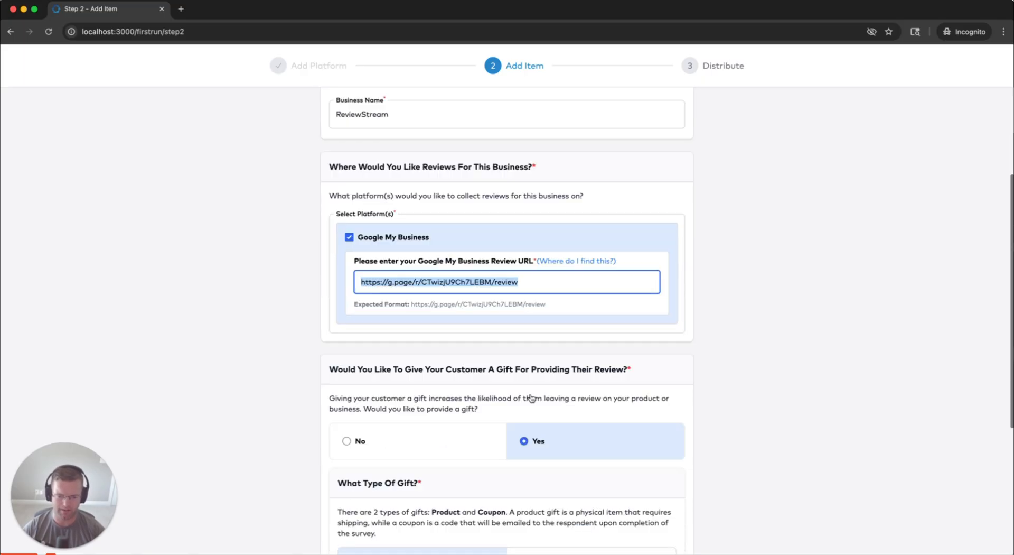
pyautogui.scroll(-2, 531, 397)
pyautogui.click(428, 332)
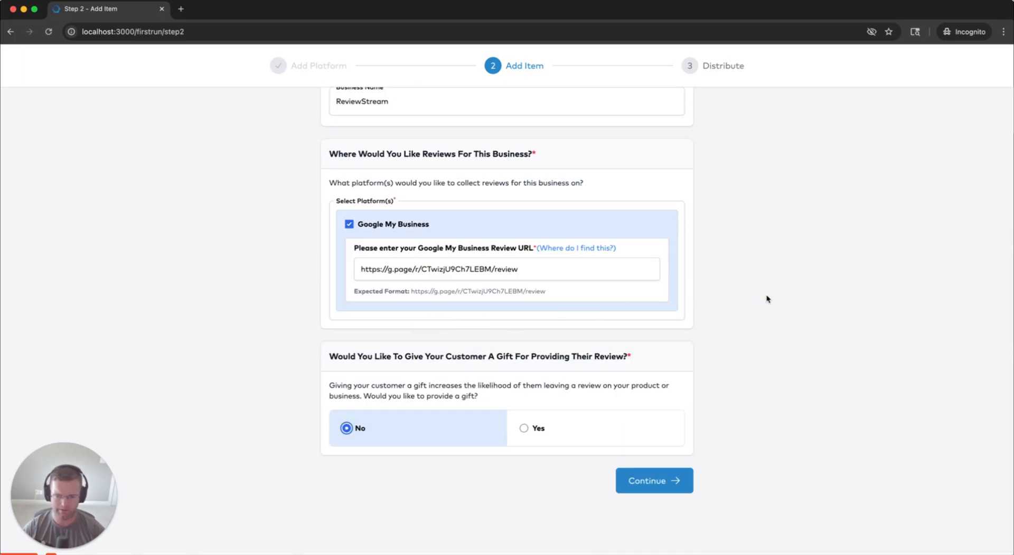
pyautogui.click(672, 479)
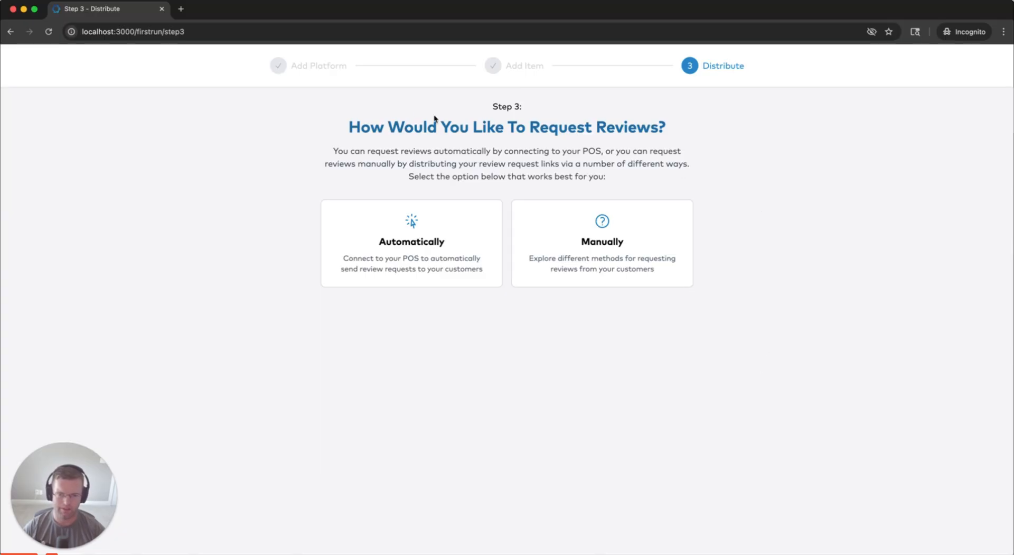
# Try automatic review requests through a POS, picking Clover and then HubSpot
pyautogui.moveTo(348, 127); pyautogui.dragTo(672, 128)
pyautogui.click(674, 127)
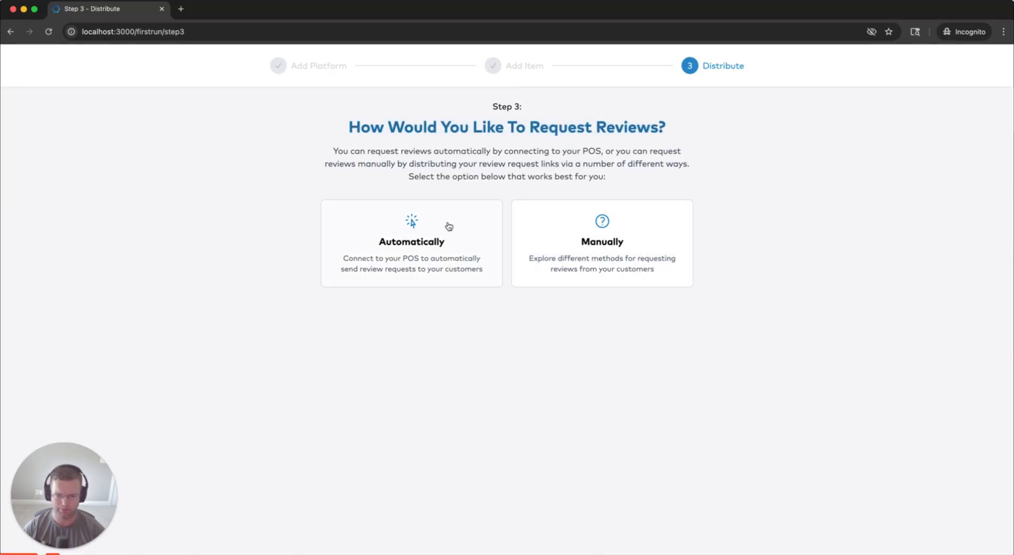
pyautogui.click(411, 260)
pyautogui.scroll(-6, 274, 271)
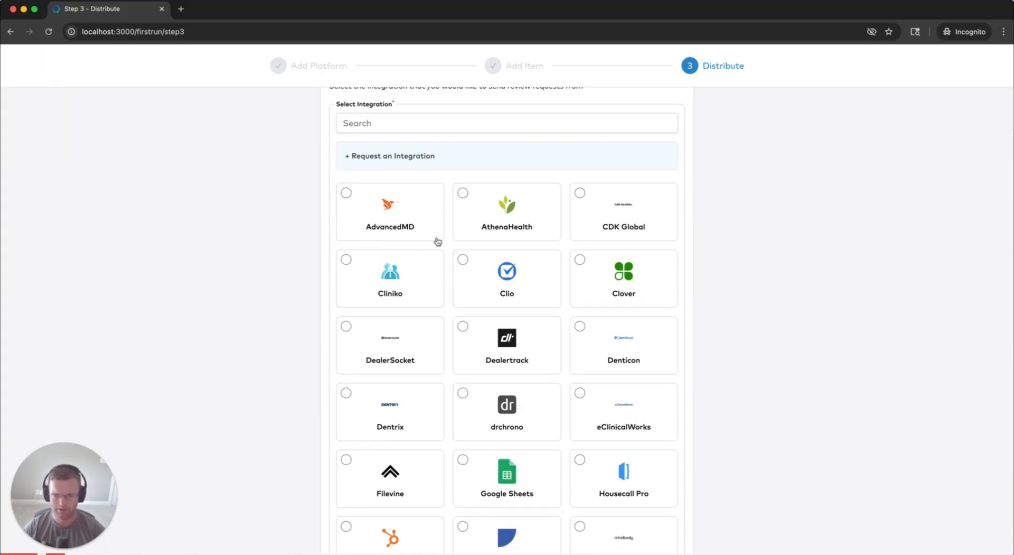
pyautogui.click(615, 276)
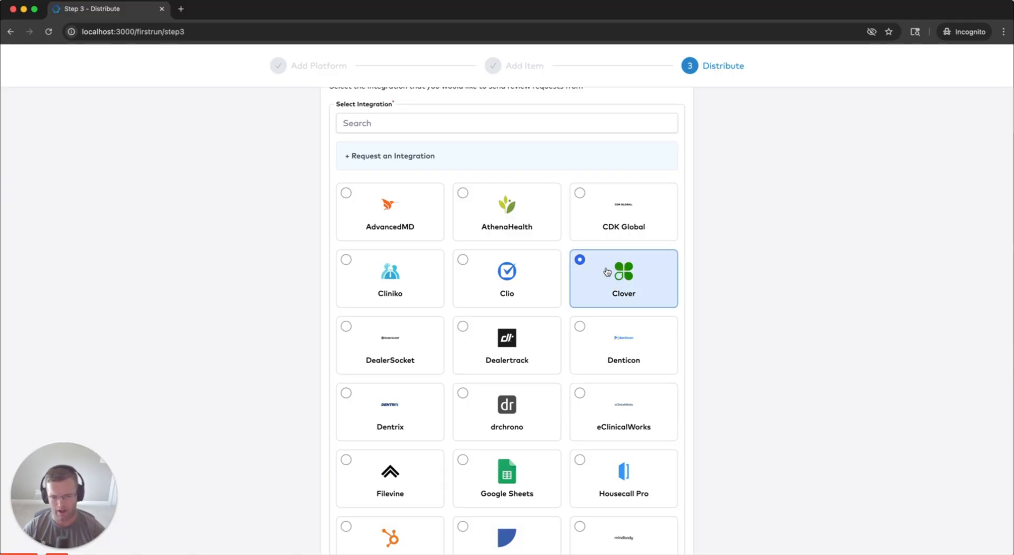
pyautogui.scroll(-2, 616, 276)
pyautogui.scroll(-5, 616, 276)
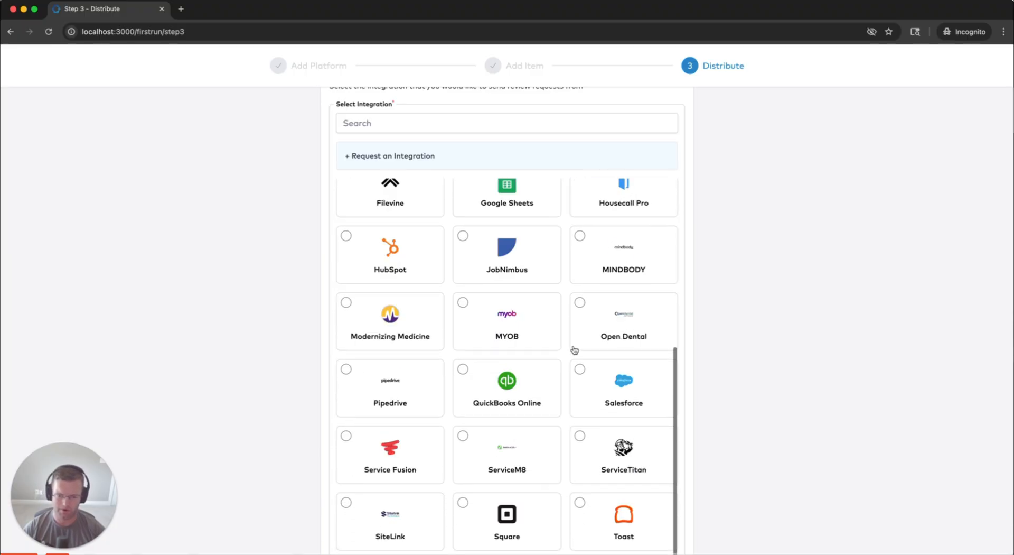
pyautogui.click(410, 249)
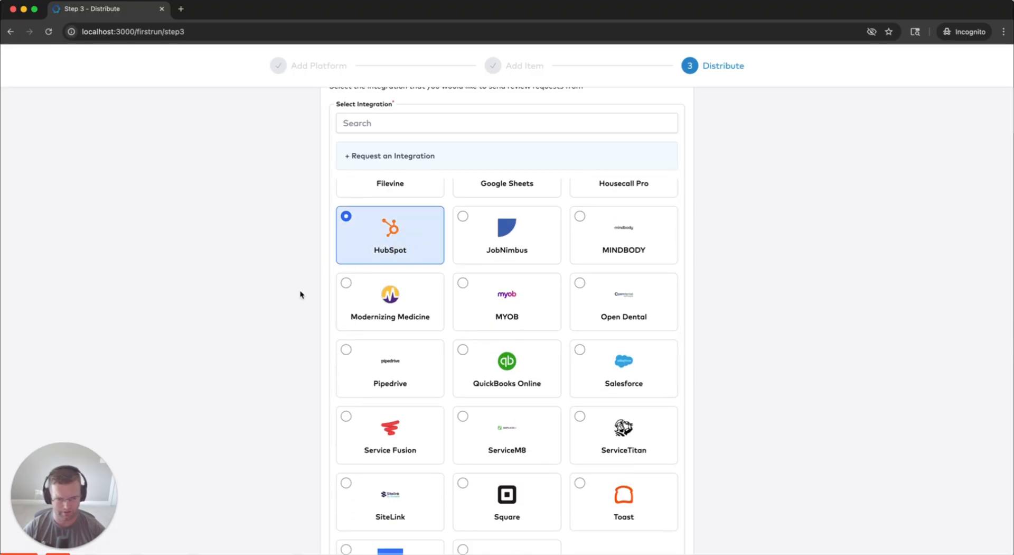
# Switch to requesting reviews manually to reveal the distribution methods
pyautogui.scroll(-2, 259, 319)
pyautogui.scroll(7, 255, 324)
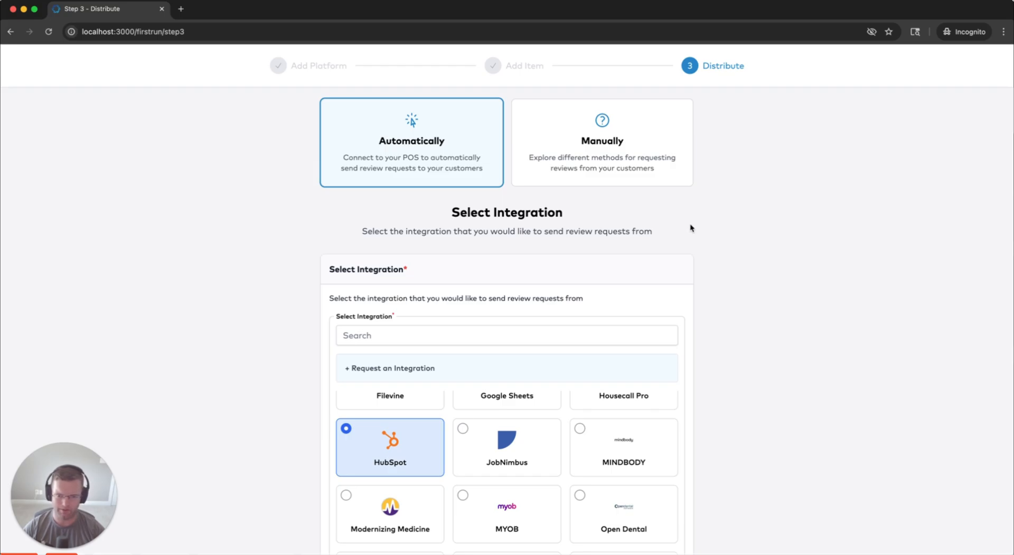
pyautogui.scroll(2, 724, 221)
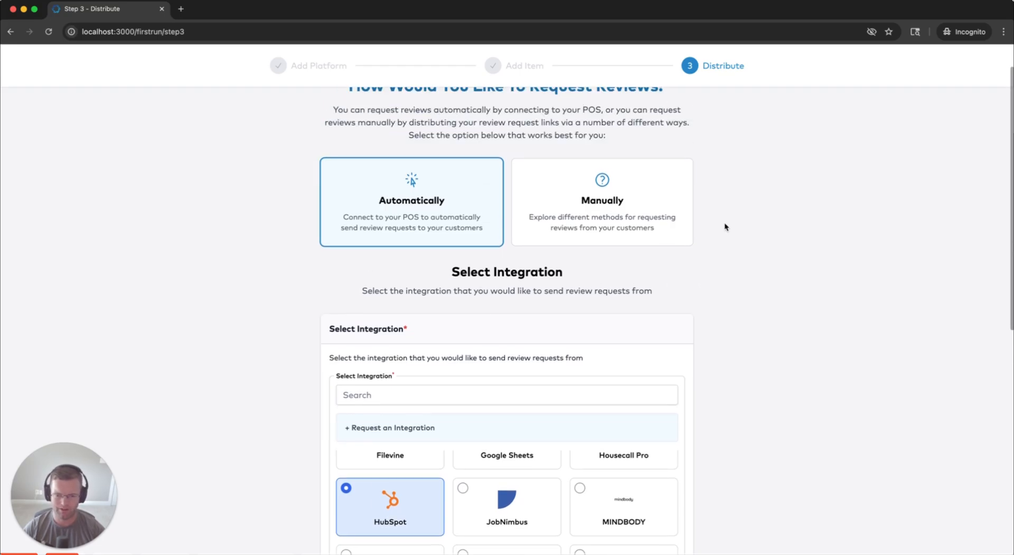
pyautogui.scroll(2, 628, 206)
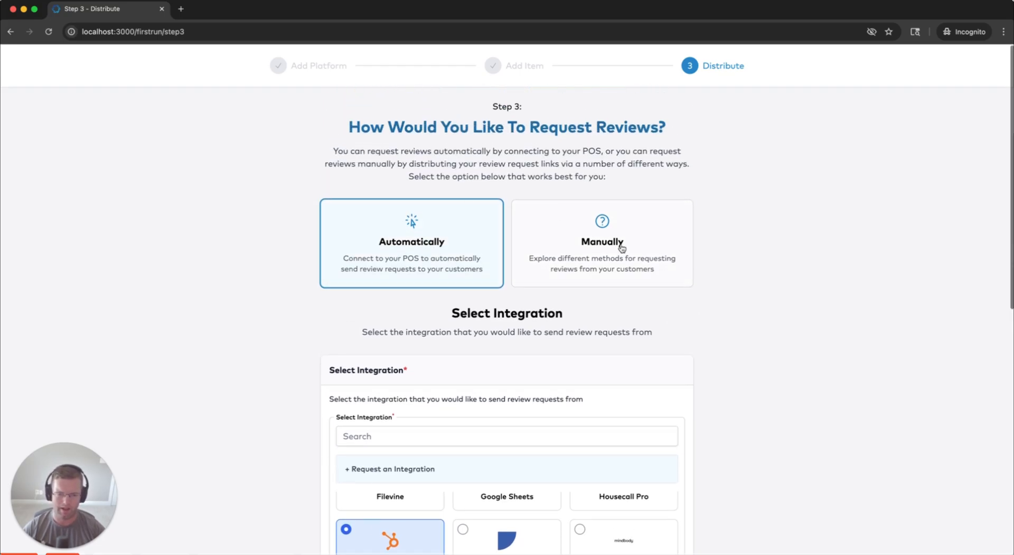
pyautogui.click(598, 247)
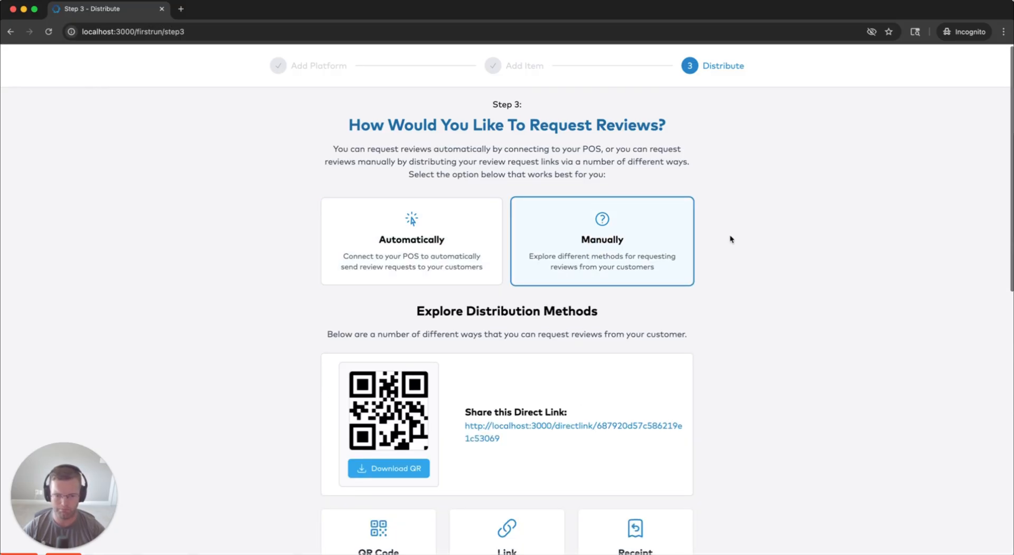
# Read through the Receipt, Invoice and other manual distribution method cards
pyautogui.scroll(-3, 734, 230)
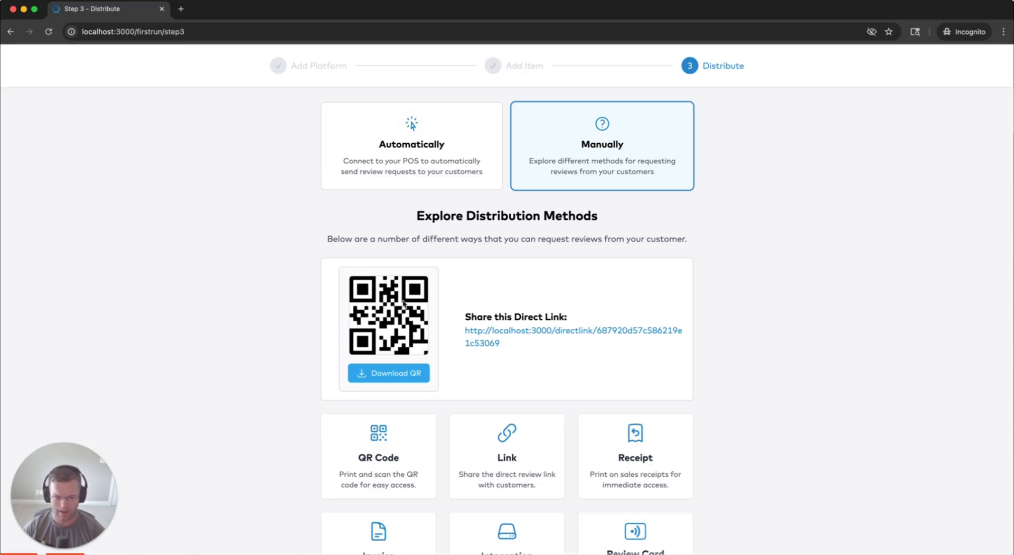
pyautogui.scroll(-5, 286, 321)
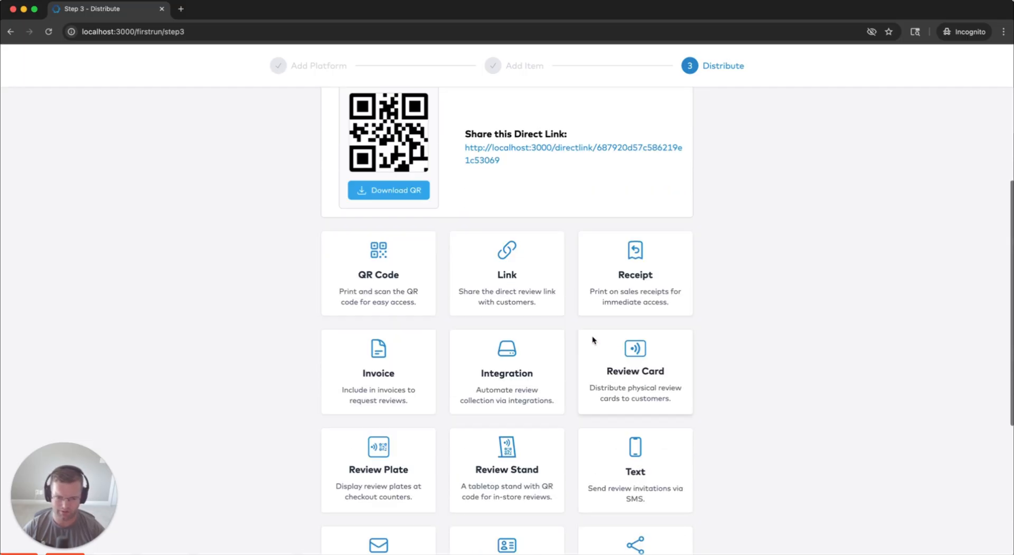
pyautogui.moveTo(590, 291); pyautogui.dragTo(684, 303)
pyautogui.click(636, 293)
pyautogui.scroll(-2, 560, 301)
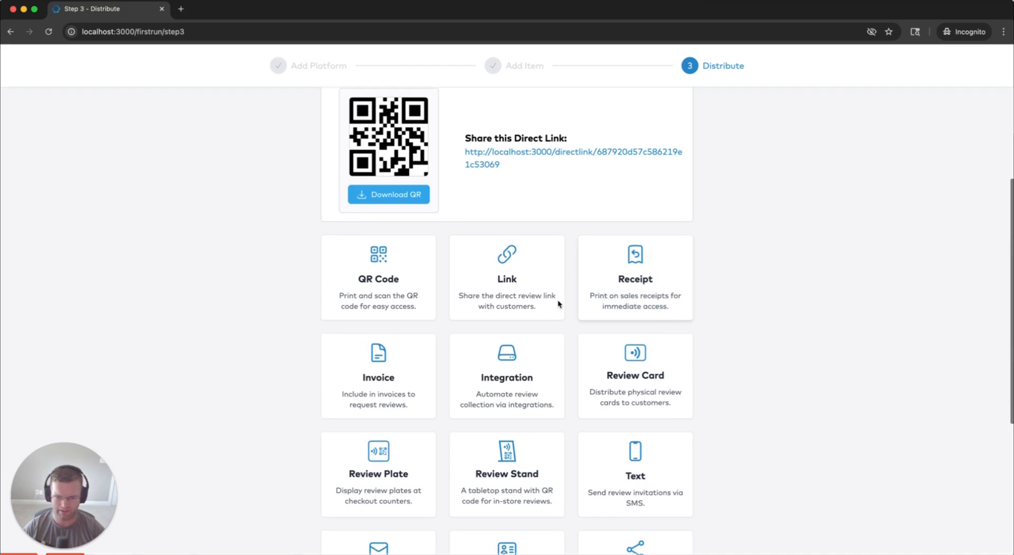
pyautogui.moveTo(345, 323); pyautogui.dragTo(407, 327)
pyautogui.click(407, 327)
pyautogui.scroll(1, 404, 321)
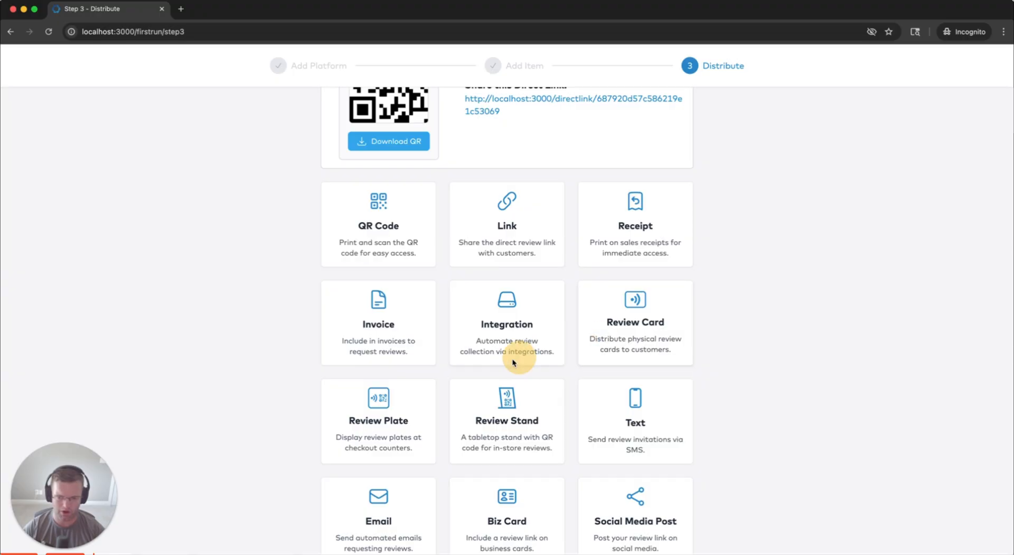
pyautogui.scroll(-2, 507, 381)
pyautogui.scroll(-3, 506, 406)
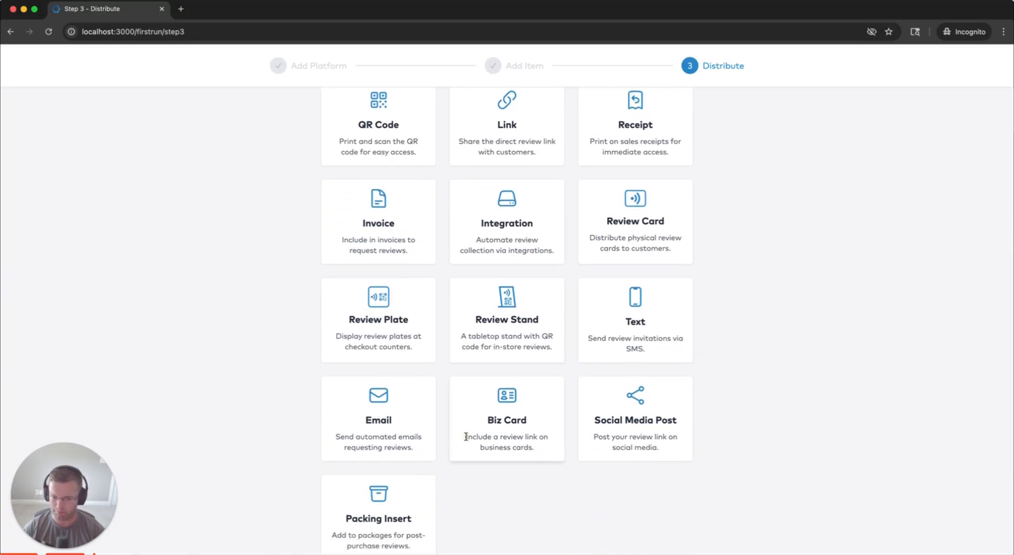
pyautogui.moveTo(465, 436); pyautogui.dragTo(545, 452)
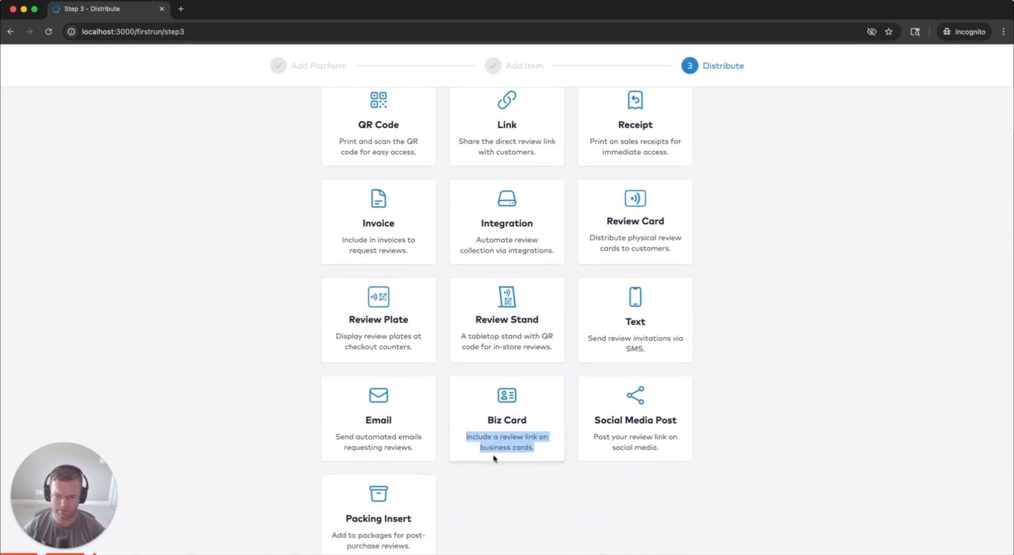
pyautogui.scroll(-2, 423, 470)
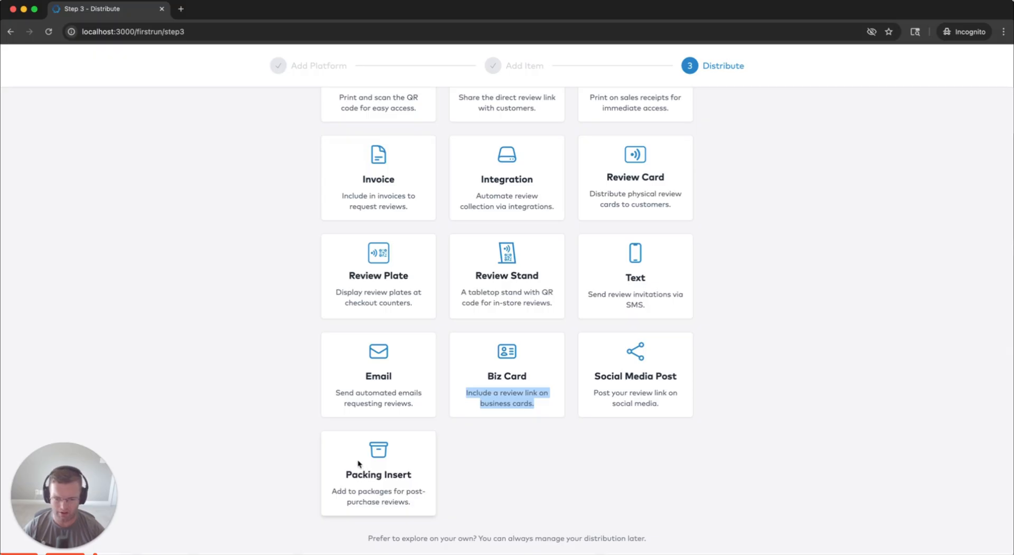
pyautogui.moveTo(333, 494); pyautogui.dragTo(432, 501)
pyautogui.scroll(3, 475, 475)
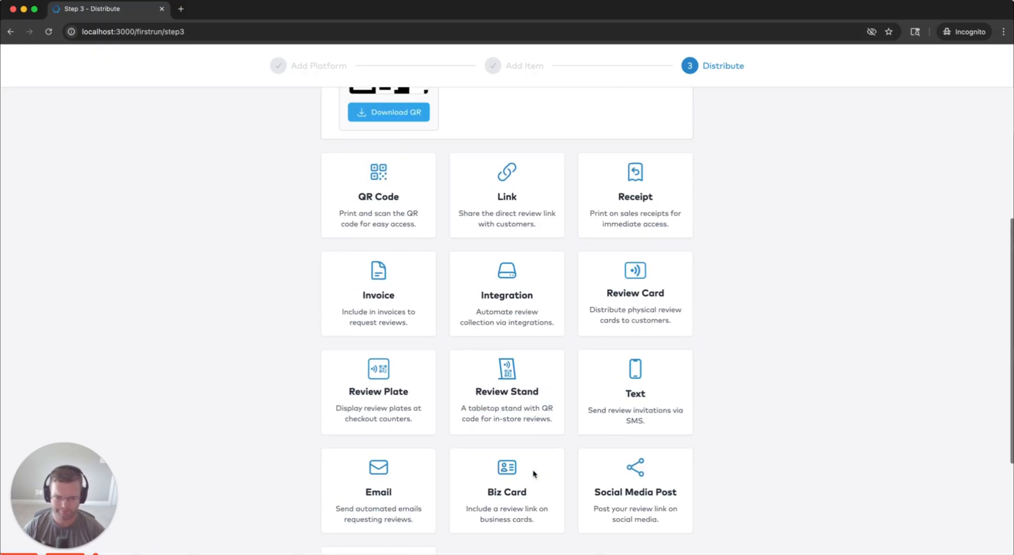
pyautogui.scroll(5, 408, 382)
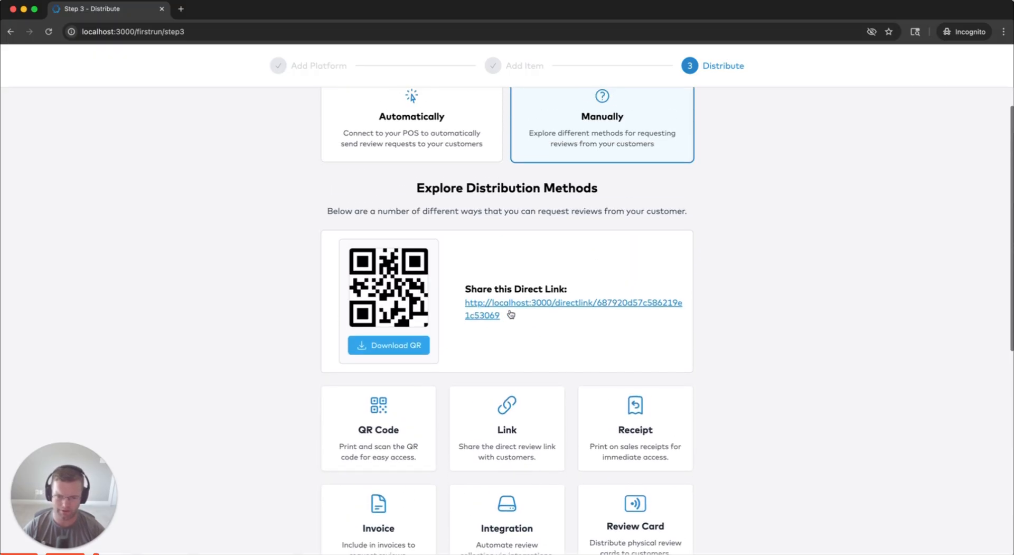
# Highlight the direct review link, then open the support site in a new tab
pyautogui.moveTo(461, 302); pyautogui.dragTo(543, 315)
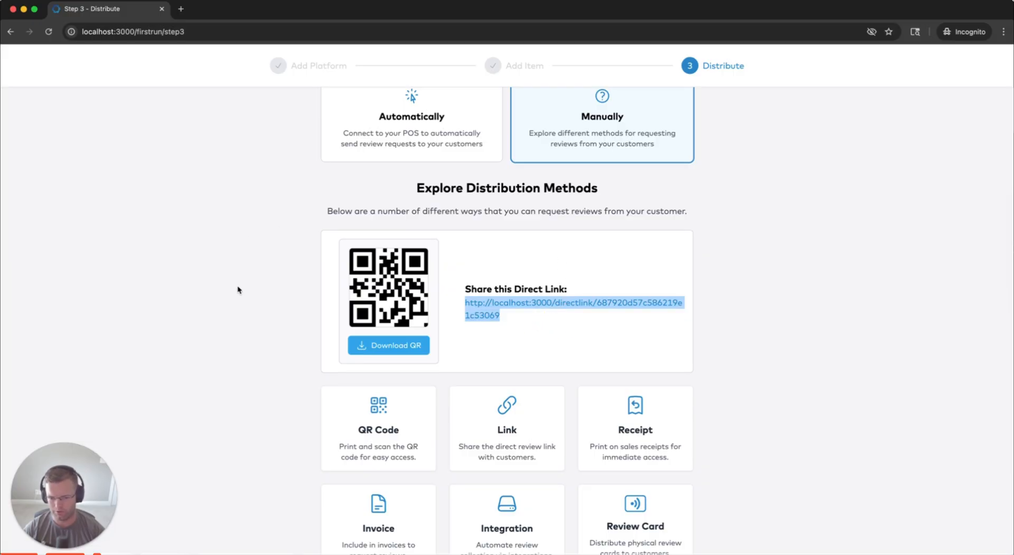
pyautogui.scroll(-8, 228, 305)
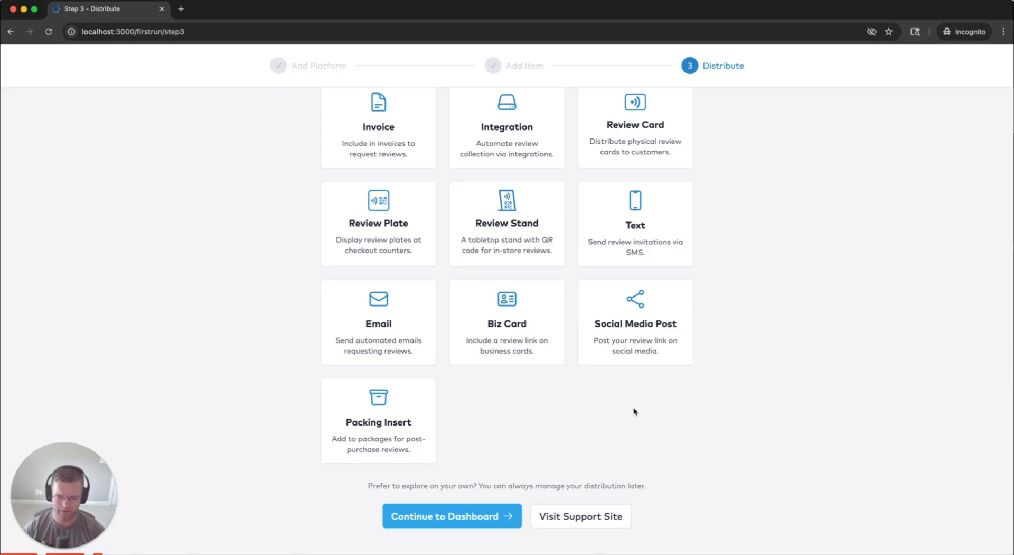
pyautogui.scroll(-1, 581, 423)
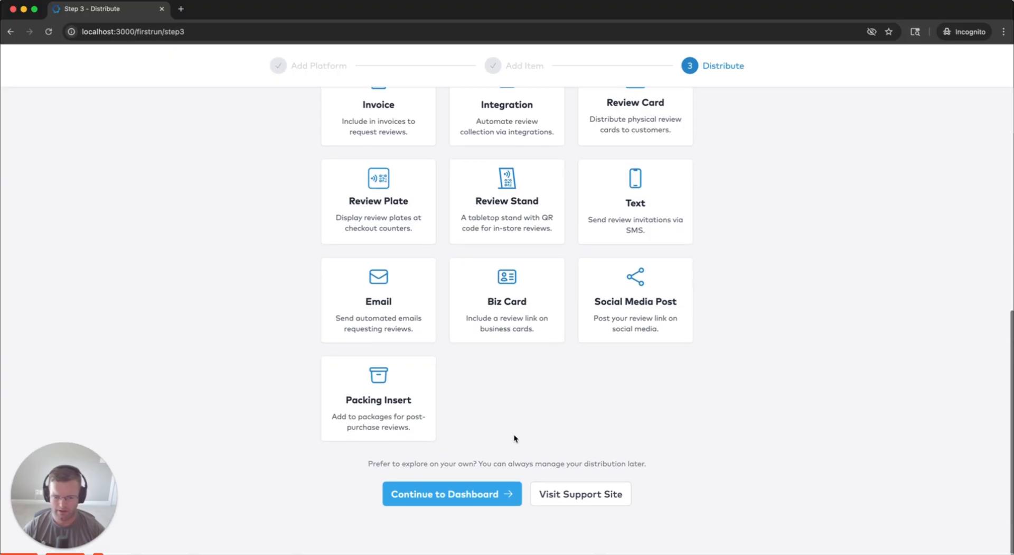
pyautogui.click(580, 499)
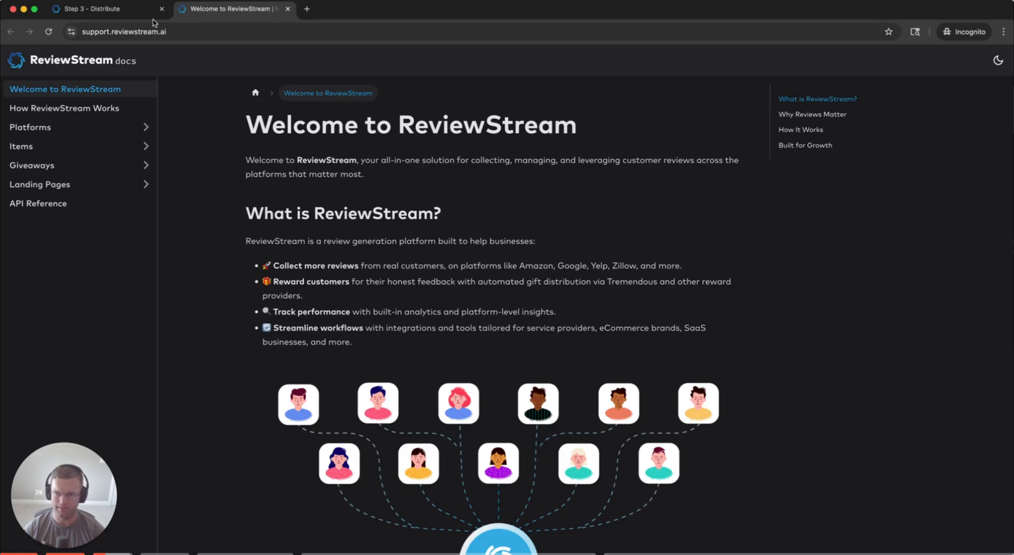
# Return to the Step 3 - Distribute tab and continue to the Dashboard
pyautogui.click(108, 11)
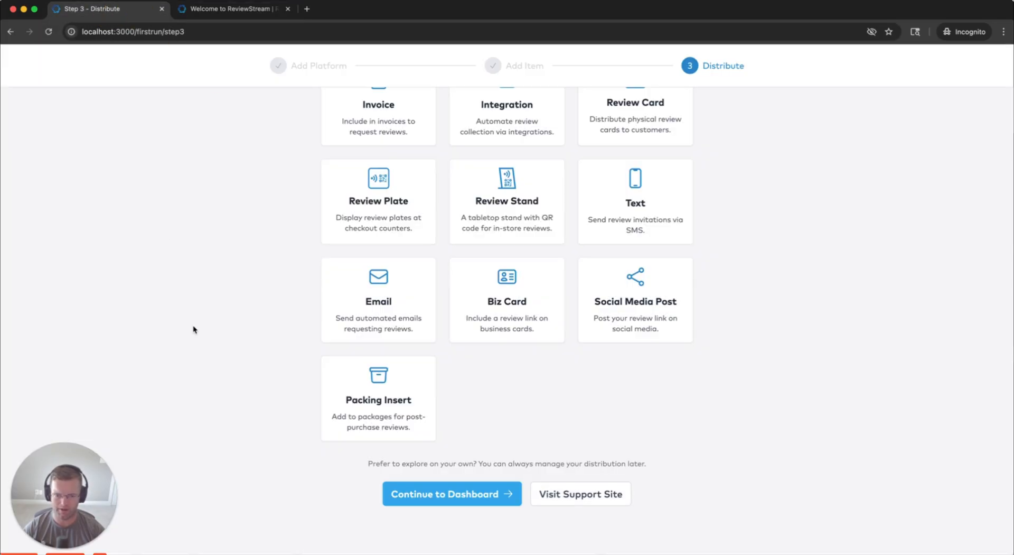
pyautogui.click(432, 494)
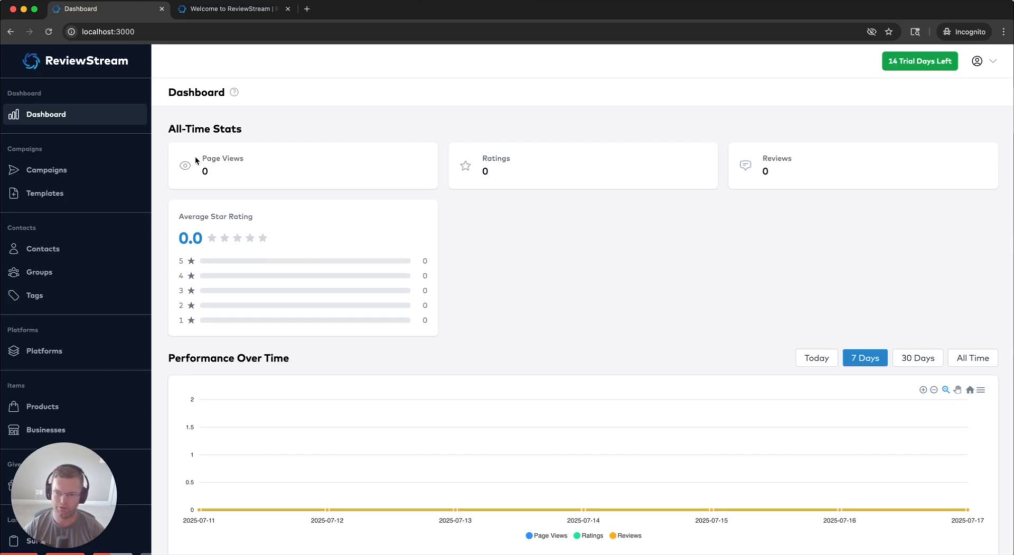
# Look over the all-time stats for page views and ratings
pyautogui.moveTo(165, 134); pyautogui.dragTo(237, 129)
pyautogui.moveTo(200, 160); pyautogui.dragTo(255, 160)
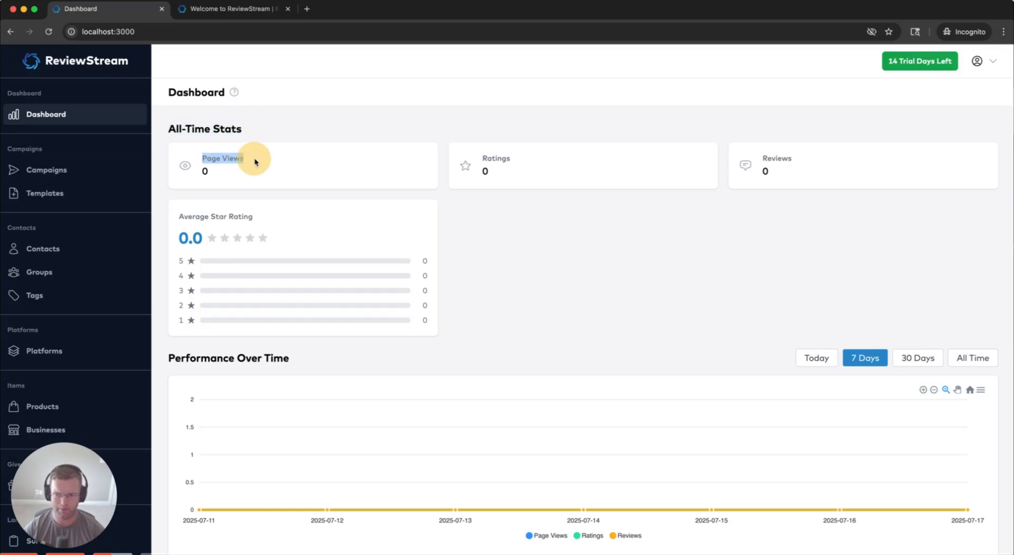
pyautogui.doubleClick(491, 157)
pyautogui.moveTo(252, 216); pyautogui.dragTo(179, 216)
pyautogui.scroll(-3, 666, 269)
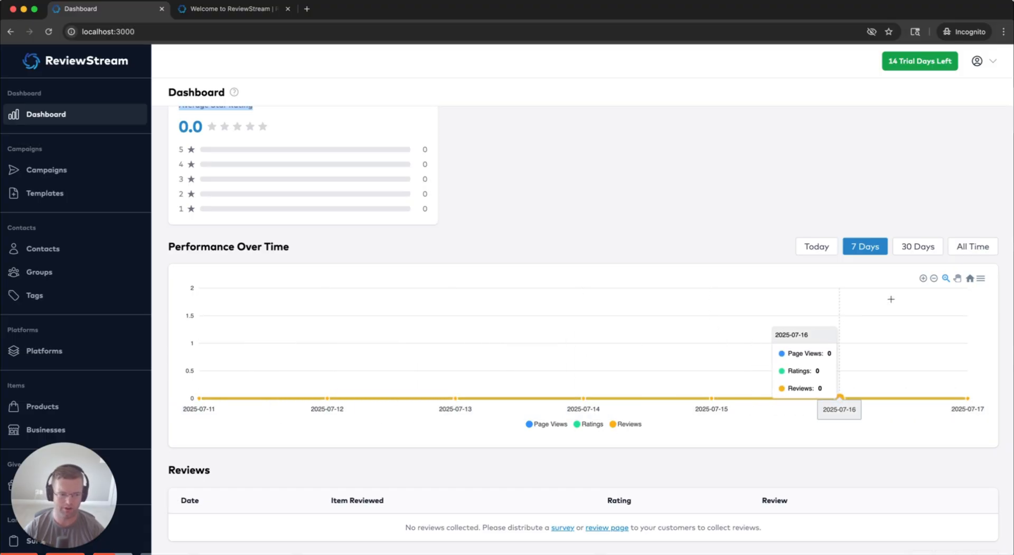
# Cycle the Performance Over Time range through 30 Days, All Time and 7 Days, ending on Today
pyautogui.click(918, 248)
pyautogui.click(962, 248)
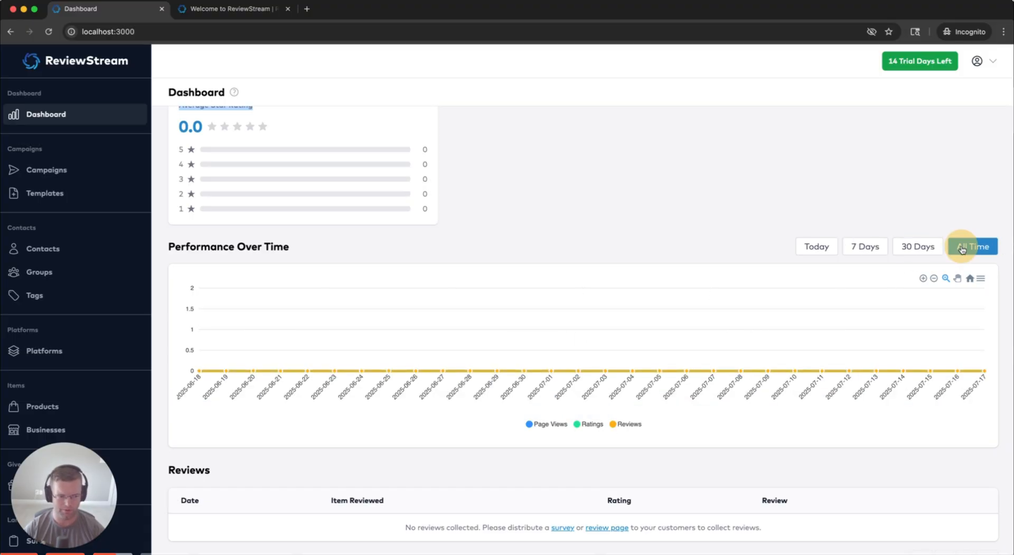
pyautogui.click(920, 248)
pyautogui.click(868, 248)
pyautogui.click(823, 248)
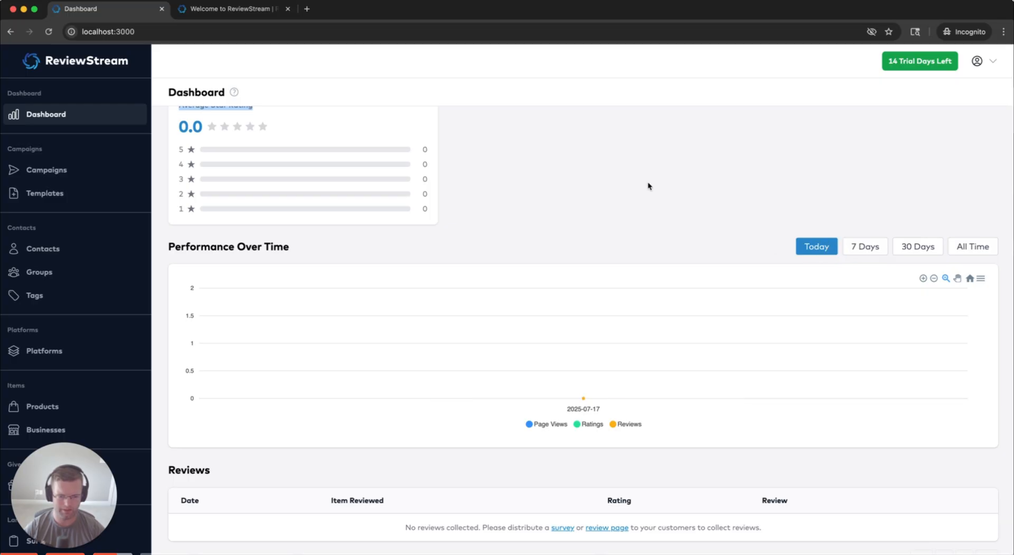
# Check the Reviews section below the chart, then return to the top of the Dashboard
pyautogui.scroll(-1, 249, 447)
pyautogui.moveTo(166, 438); pyautogui.dragTo(265, 450)
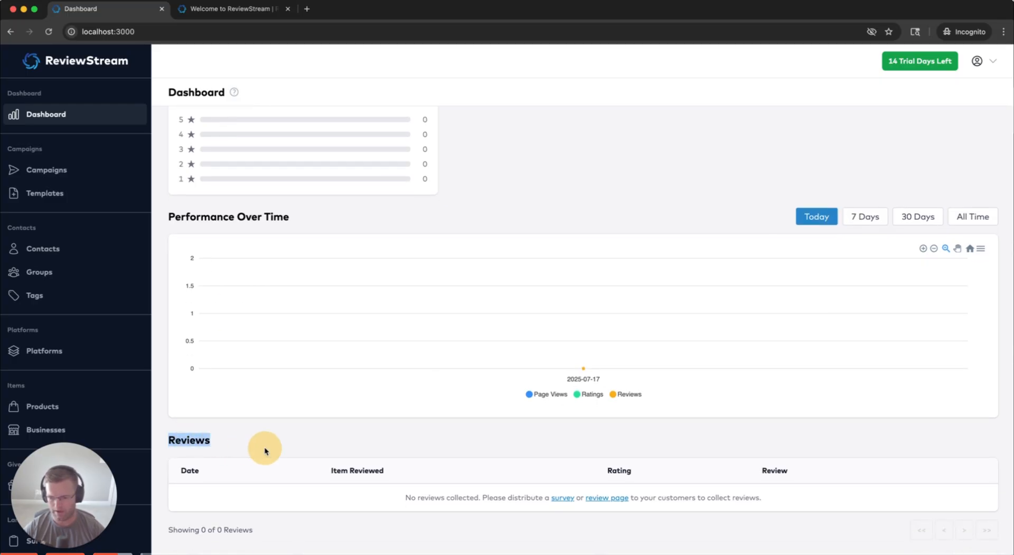
pyautogui.click(221, 441)
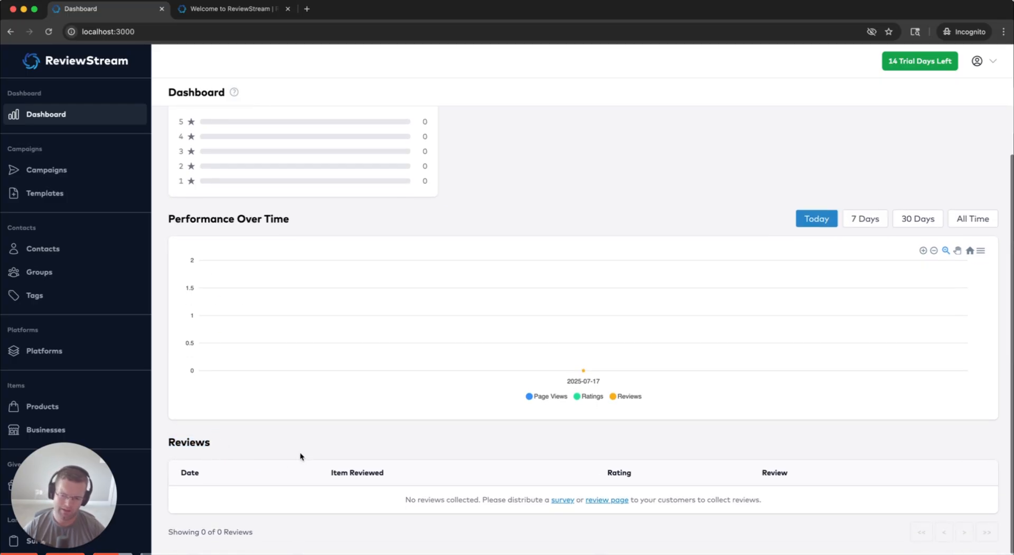
pyautogui.scroll(3, 160, 436)
pyautogui.scroll(-3, 159, 377)
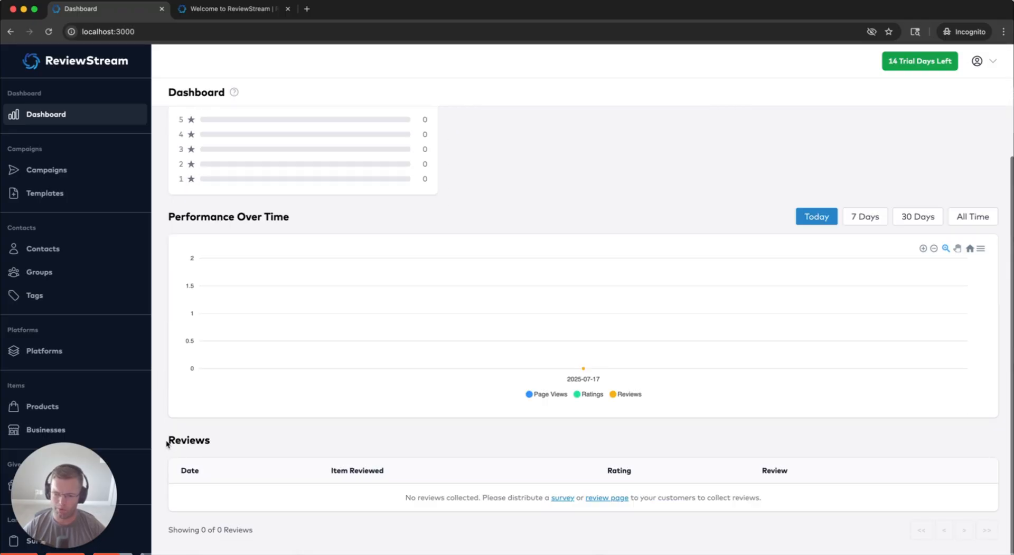
pyautogui.doubleClick(168, 441)
pyautogui.click(209, 443)
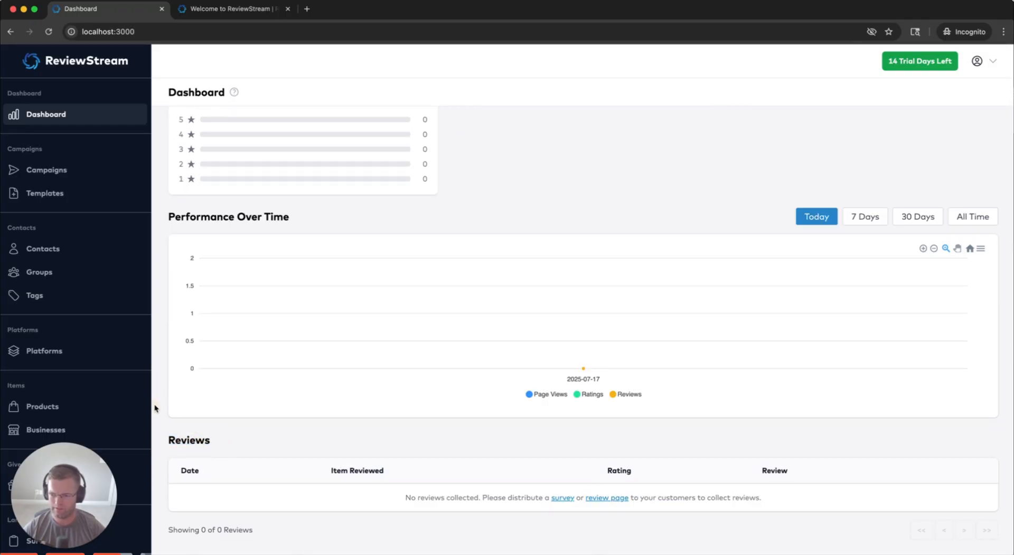
pyautogui.scroll(6, 155, 408)
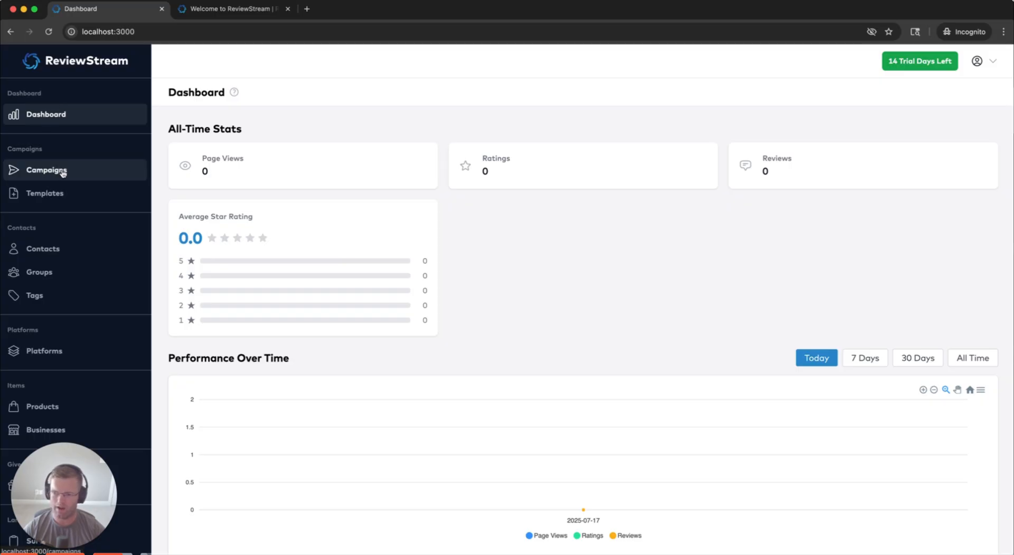
# Look over Campaigns and the Contacts add options, then start a new campaign from Campaigns
pyautogui.click(66, 172)
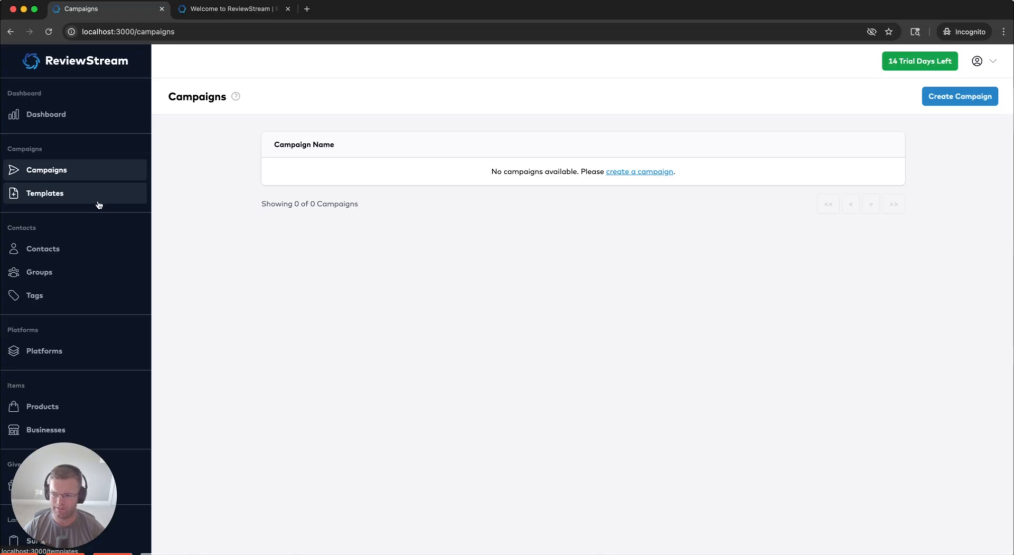
pyautogui.click(48, 253)
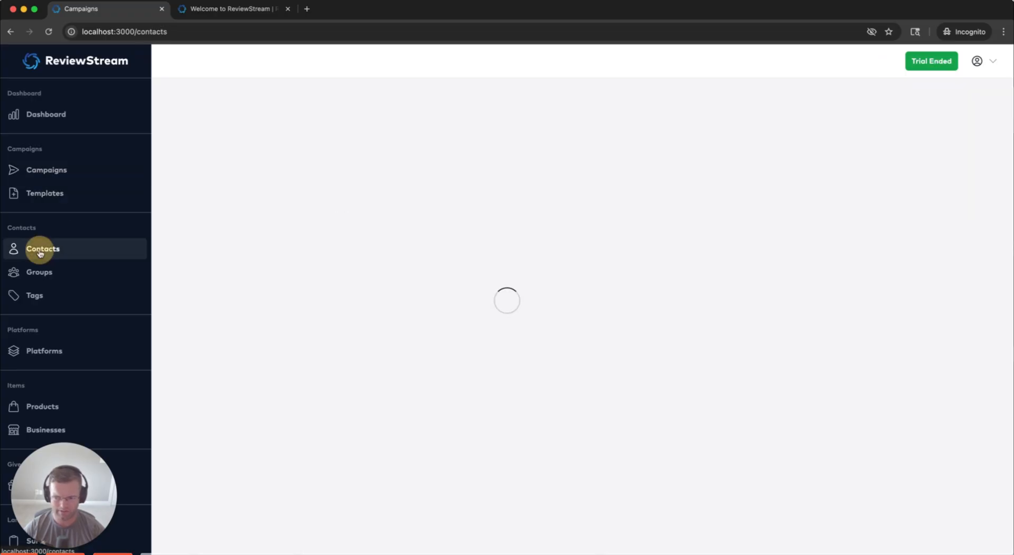
pyautogui.click(938, 96)
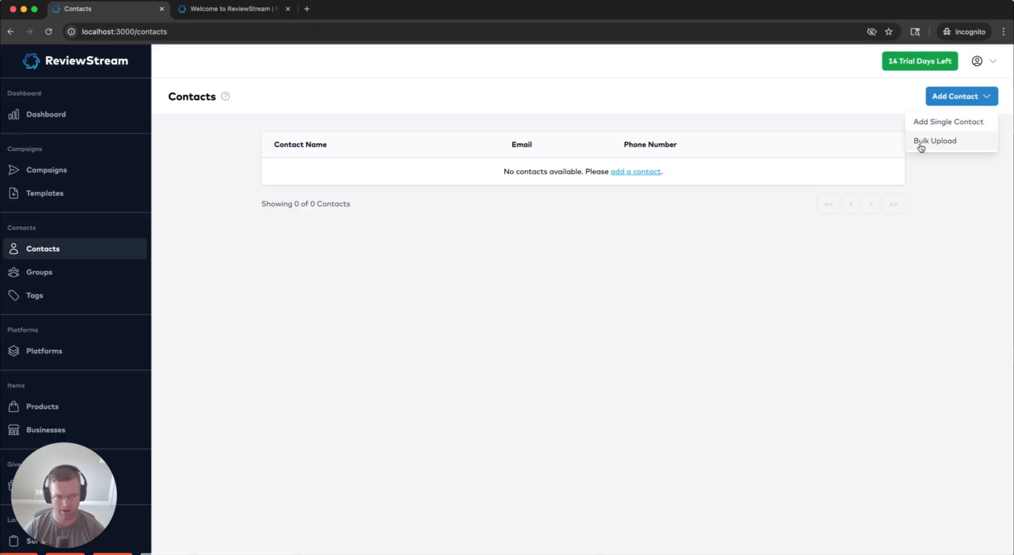
pyautogui.click(530, 241)
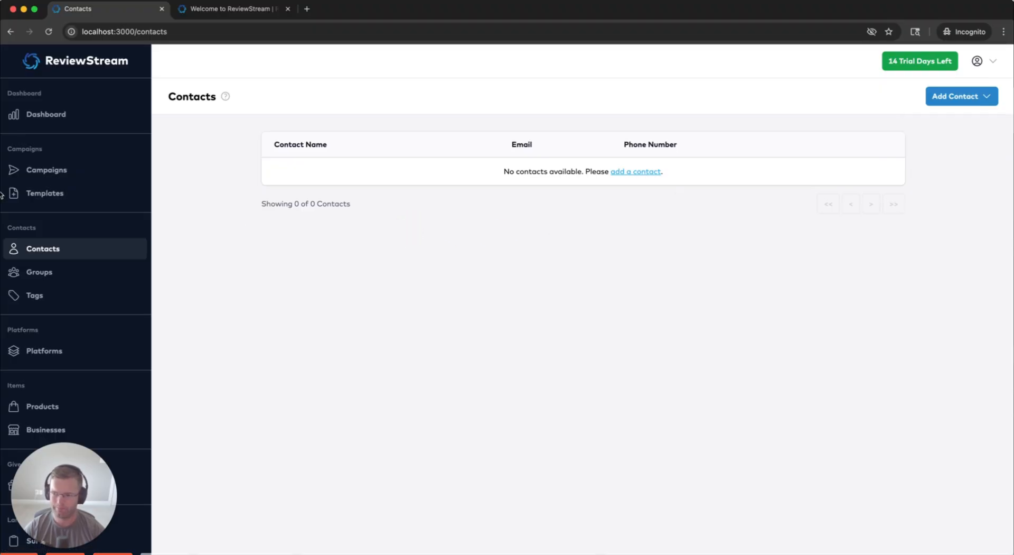
pyautogui.click(70, 171)
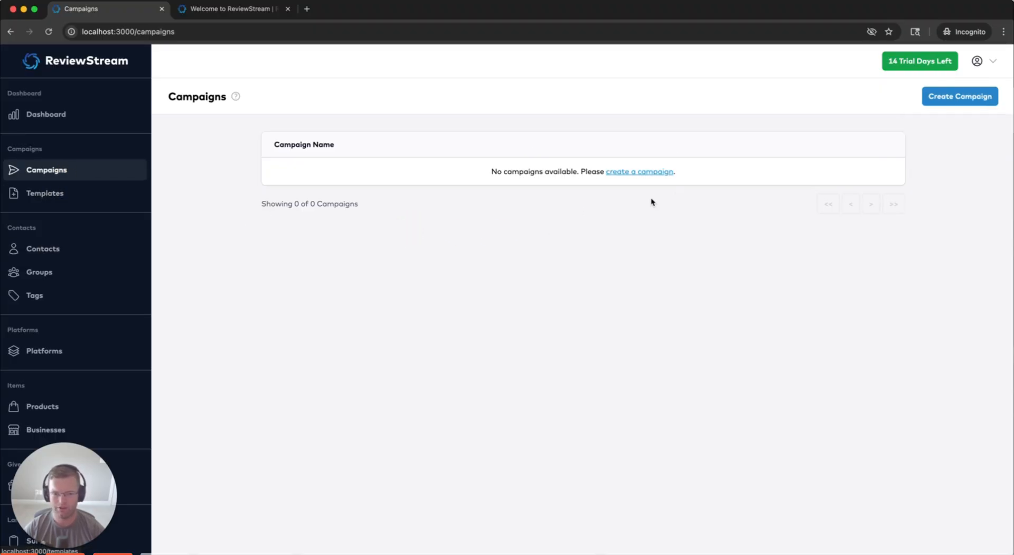
pyautogui.click(660, 172)
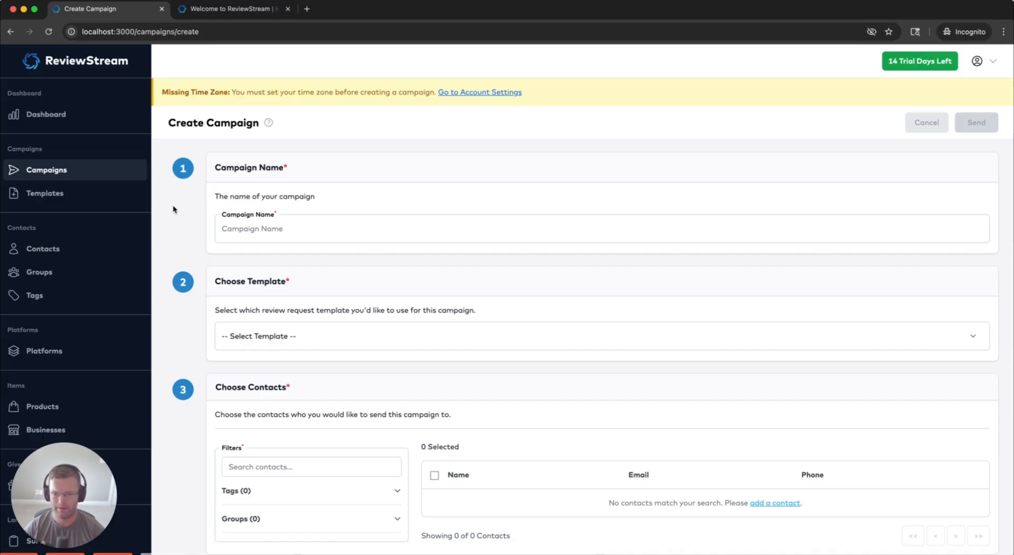
# Set the account time zone to Pacific Time (PT) in Account Settings and save
pyautogui.click(470, 93)
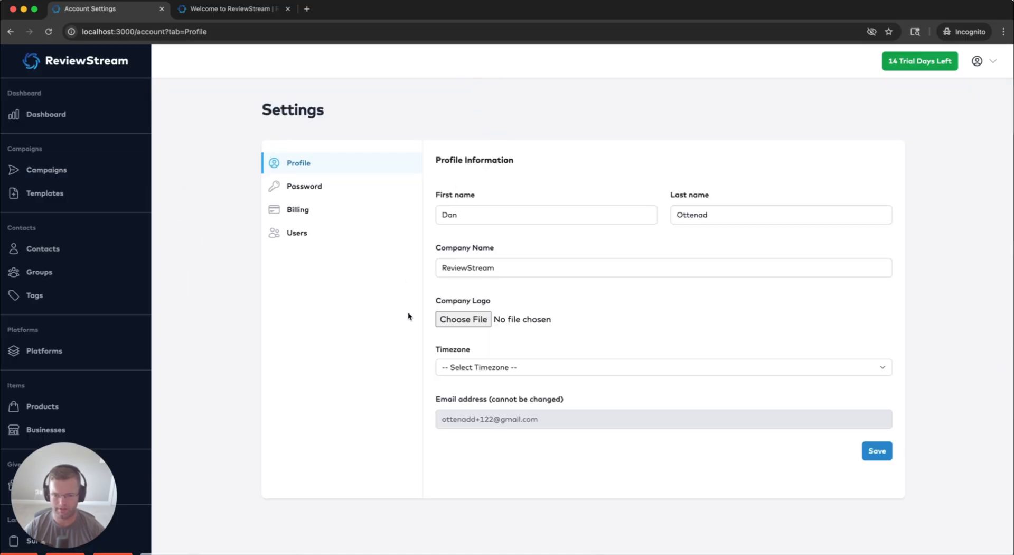
pyautogui.click(490, 370)
pyautogui.click(489, 379)
pyautogui.click(877, 451)
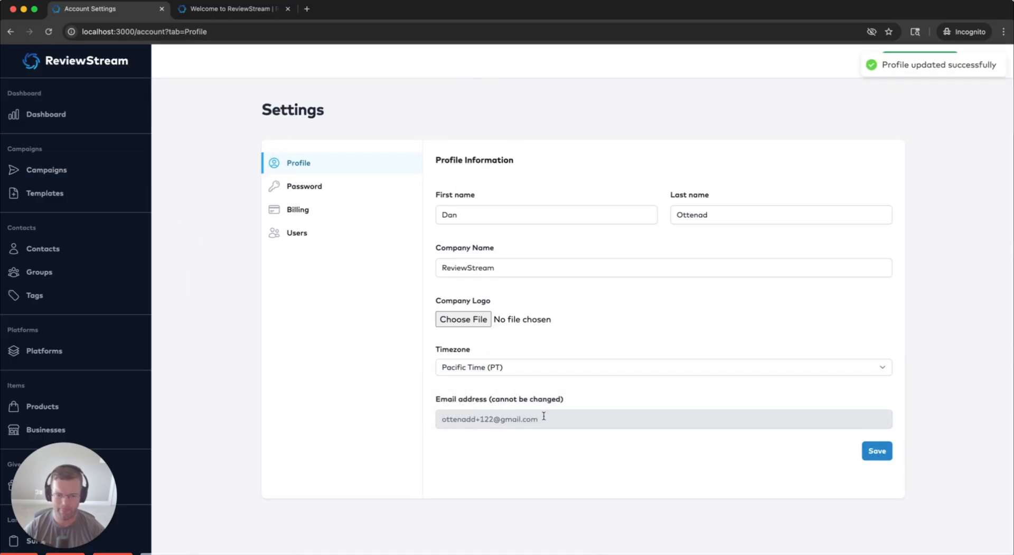
# Start a new campaign and check the Select Template dropdown, which has no templates
pyautogui.click(91, 167)
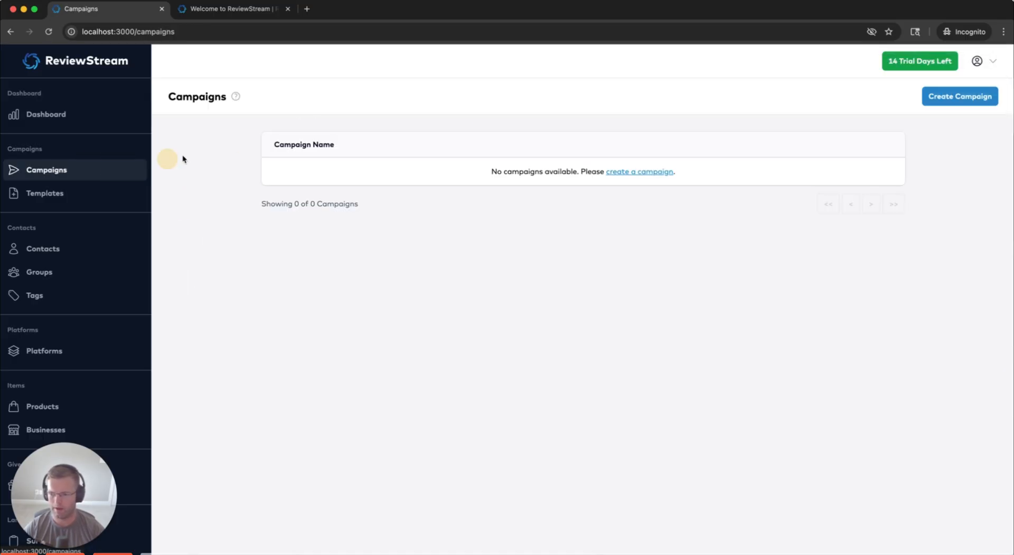
pyautogui.click(967, 95)
pyautogui.click(251, 200)
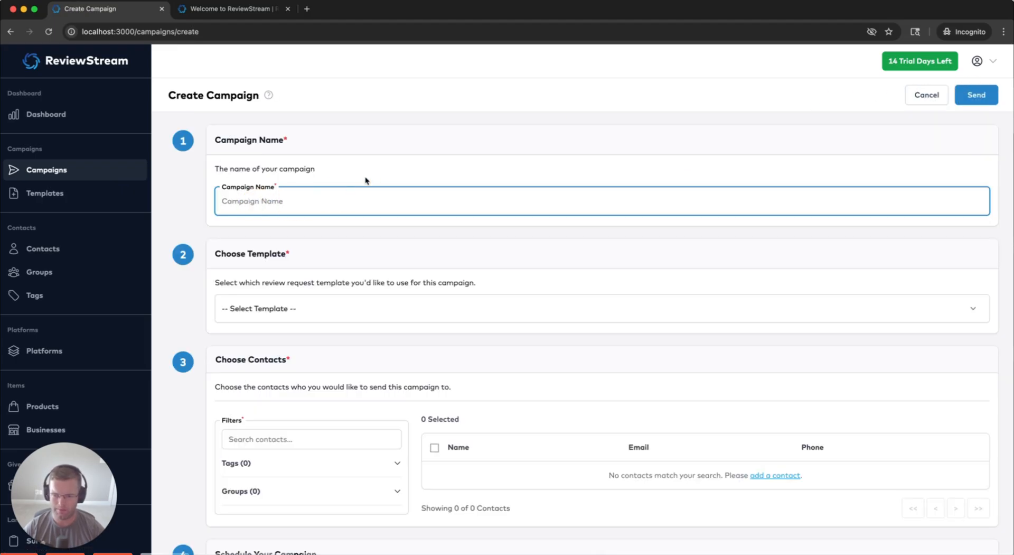
pyautogui.scroll(-2, 203, 200)
pyautogui.click(250, 242)
pyautogui.click(231, 242)
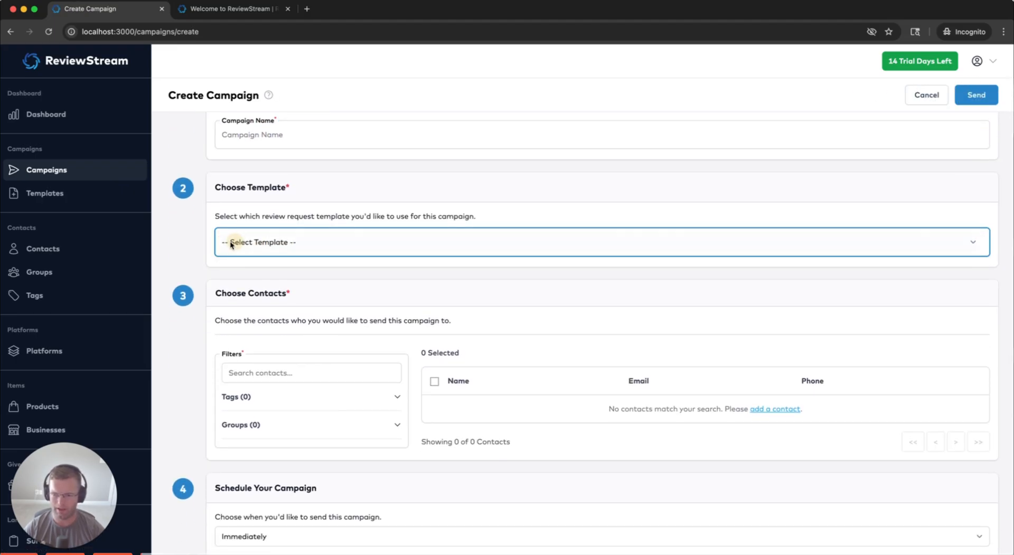
pyautogui.click(195, 243)
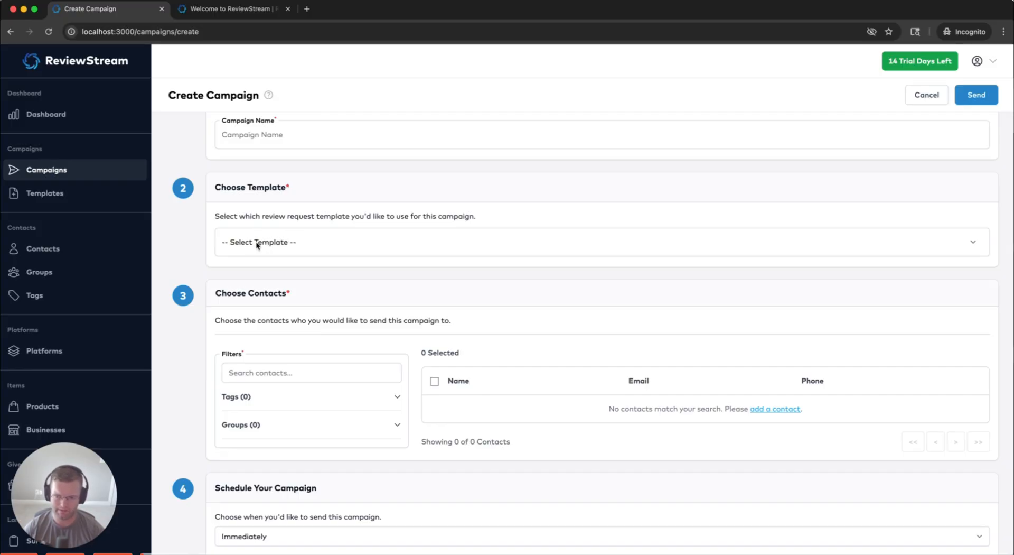
pyautogui.click(45, 193)
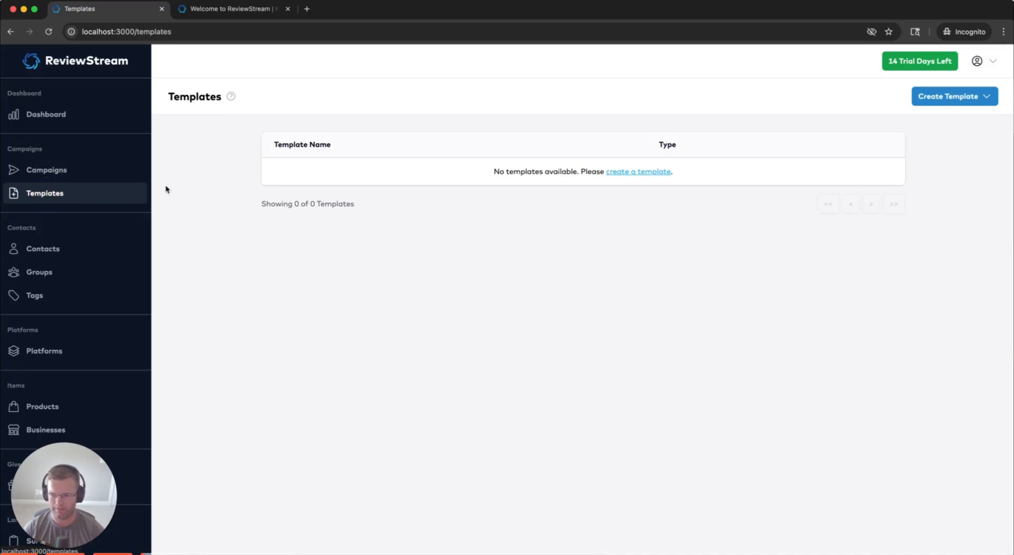
pyautogui.click(633, 172)
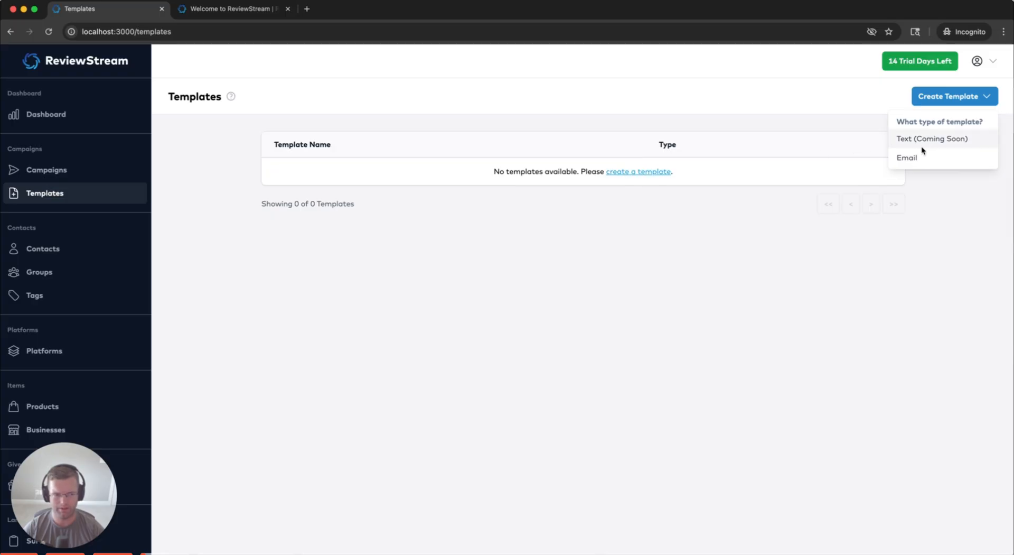
pyautogui.click(914, 157)
pyautogui.scroll(-2, 317, 227)
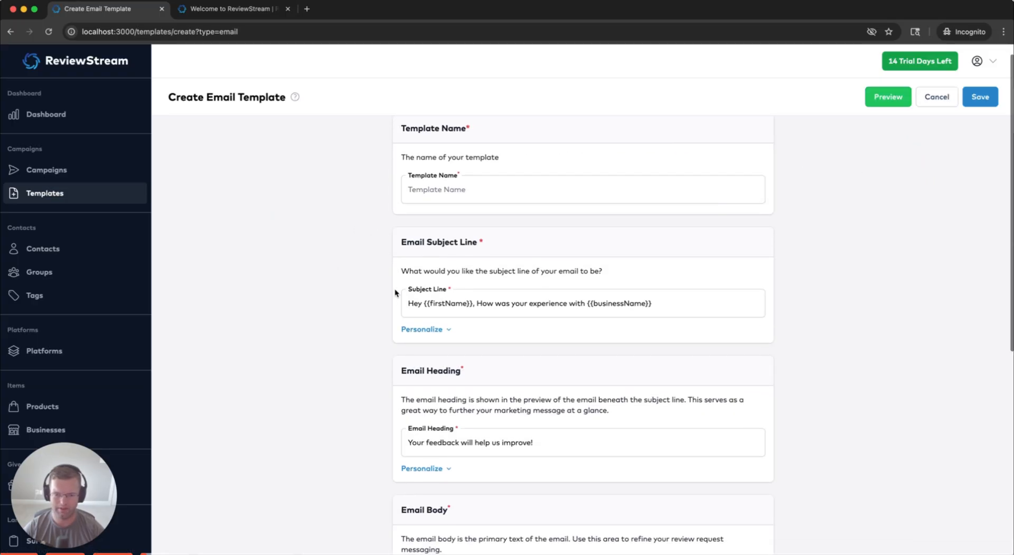
pyautogui.scroll(2, 369, 211)
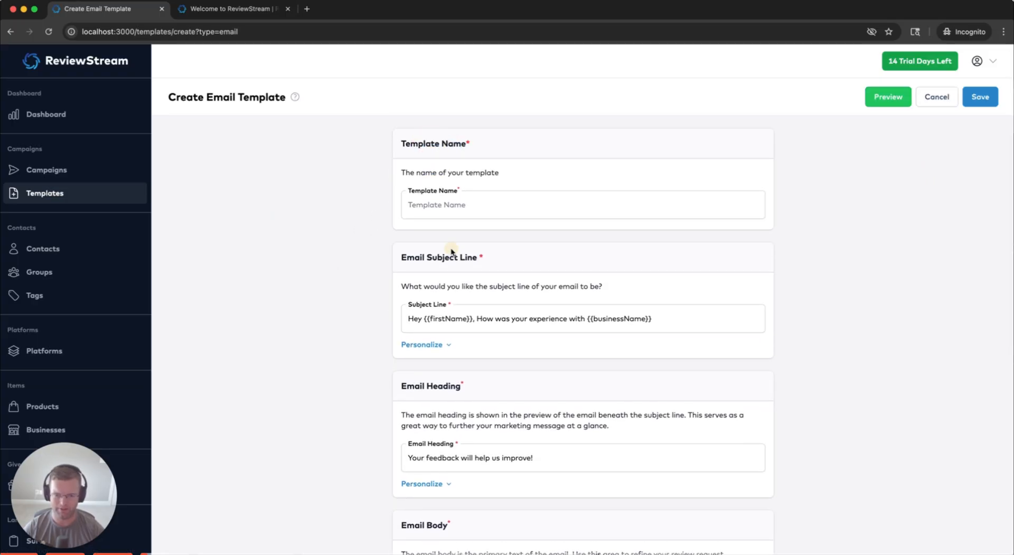
pyautogui.moveTo(477, 257); pyautogui.dragTo(407, 259)
pyautogui.click(402, 258)
pyautogui.scroll(-2, 412, 285)
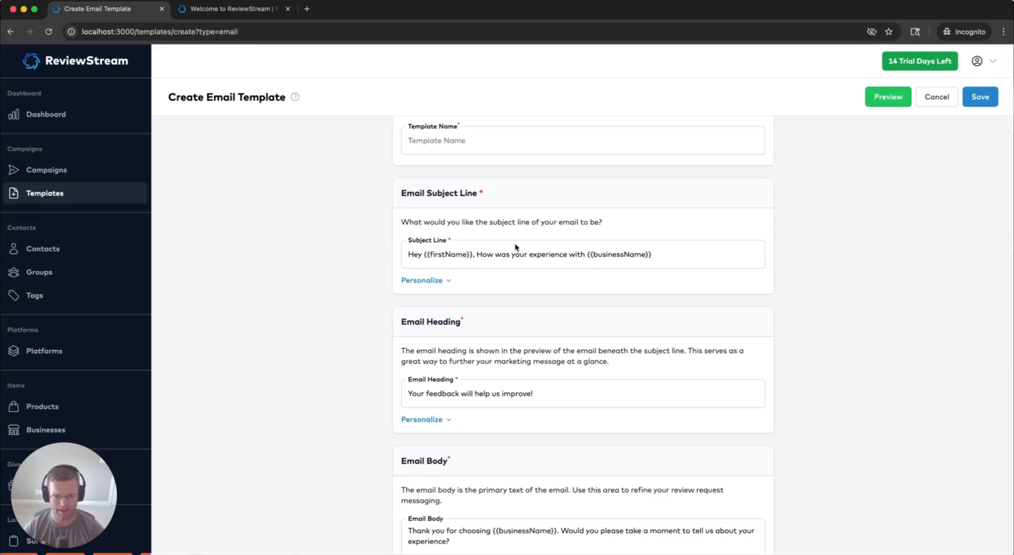
pyautogui.scroll(-3, 362, 285)
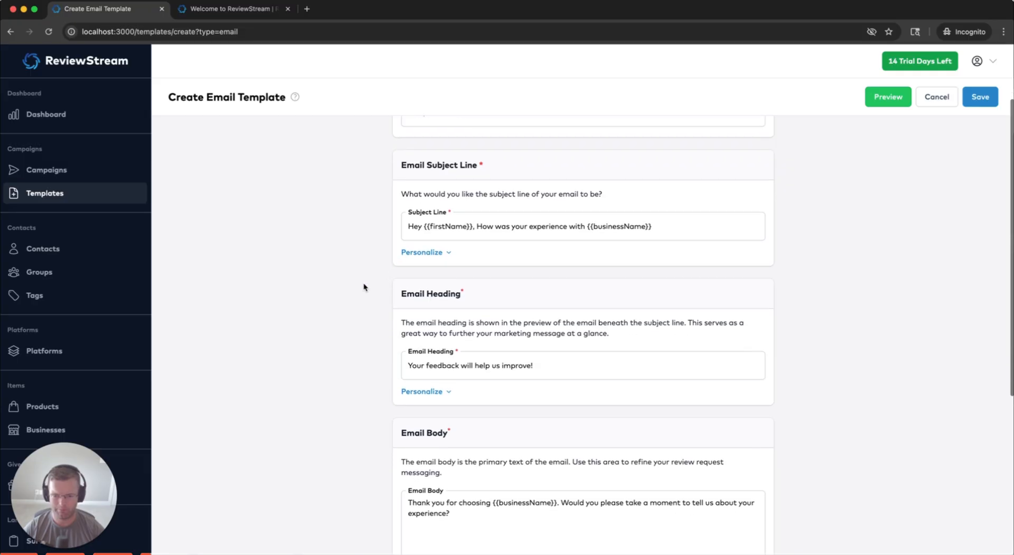
pyautogui.moveTo(400, 249); pyautogui.dragTo(486, 249)
pyautogui.click(484, 251)
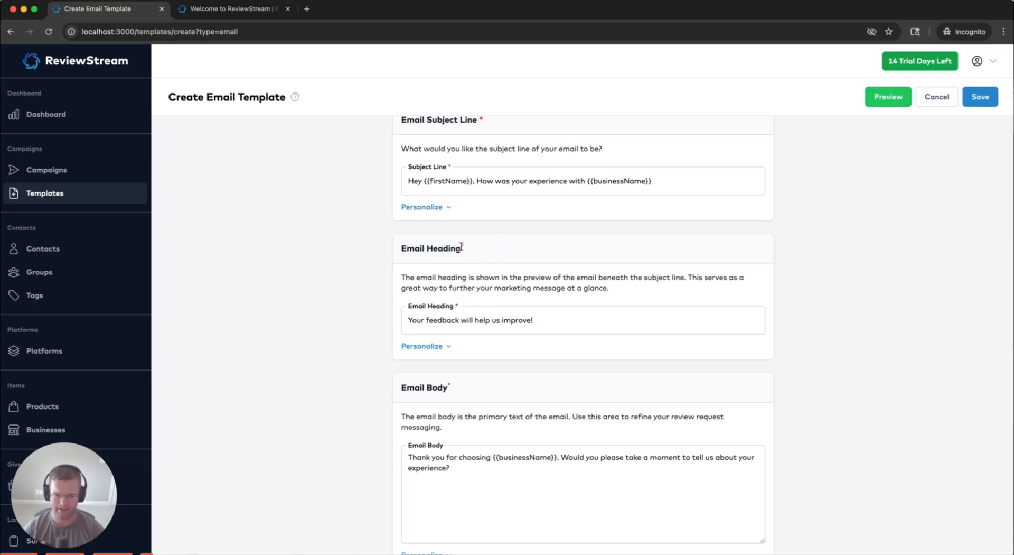
pyautogui.click(461, 247)
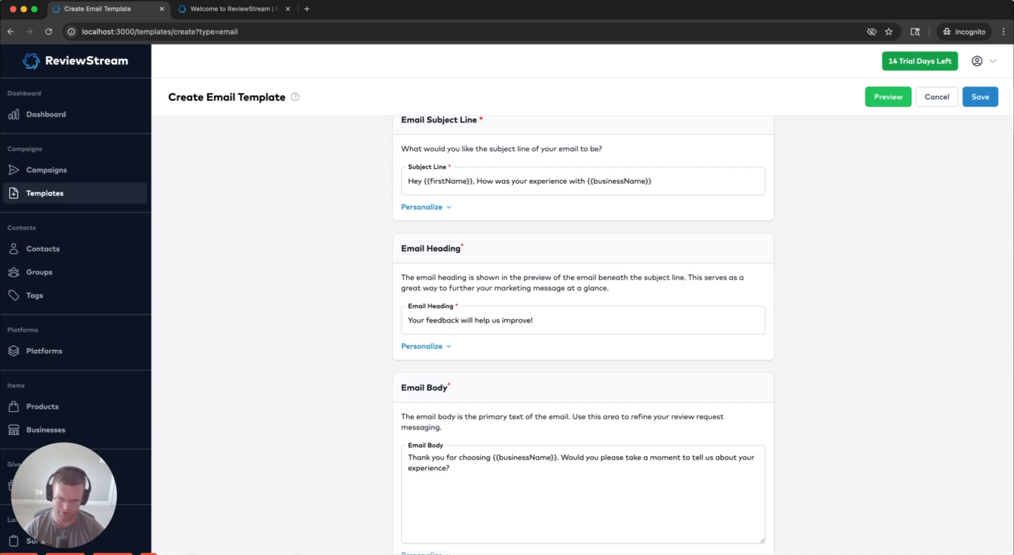
pyautogui.click(544, 319)
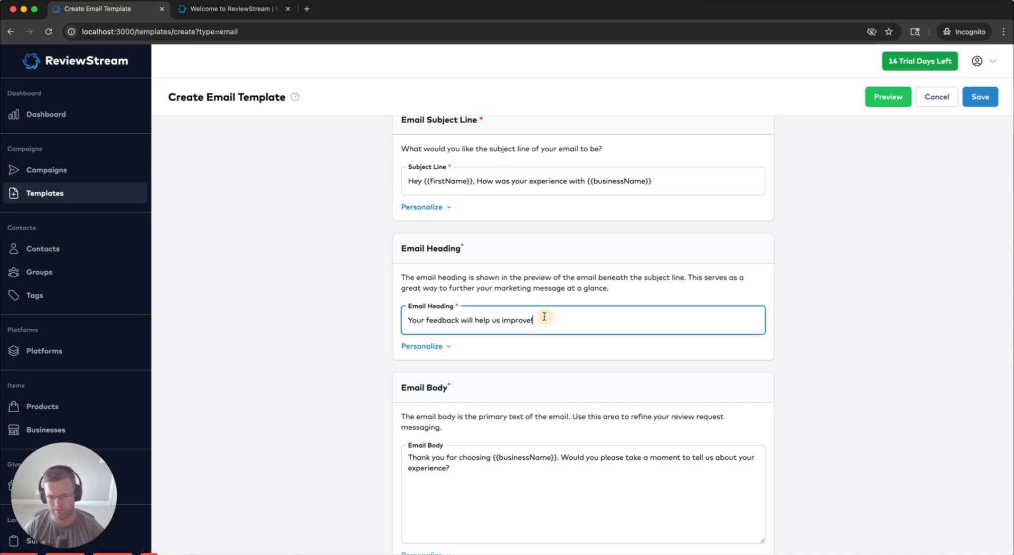
pyautogui.moveTo(543, 319); pyautogui.dragTo(403, 319)
pyautogui.click(460, 319)
pyautogui.click(549, 321)
pyautogui.moveTo(549, 321); pyautogui.dragTo(407, 336)
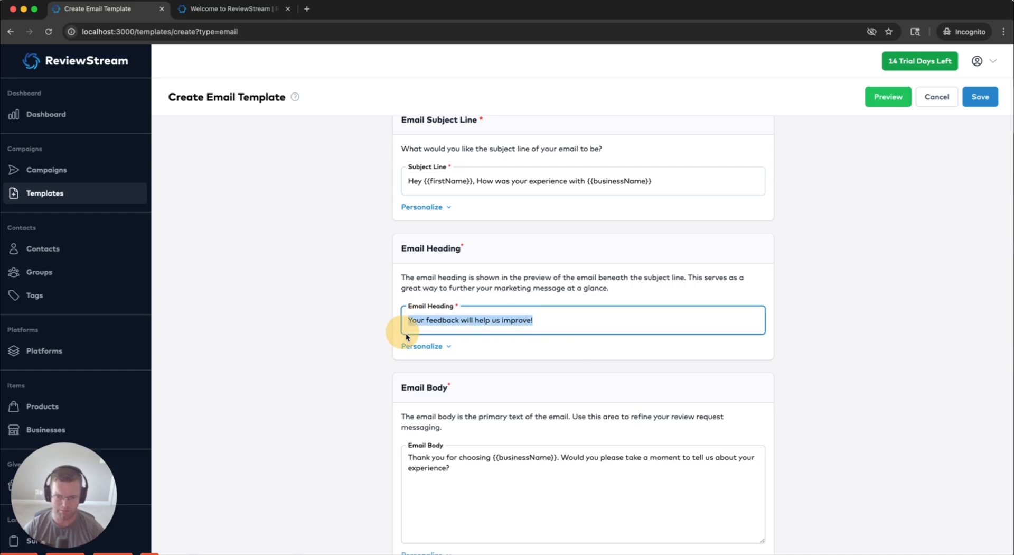
pyautogui.scroll(-1, 324, 328)
pyautogui.scroll(2, 323, 320)
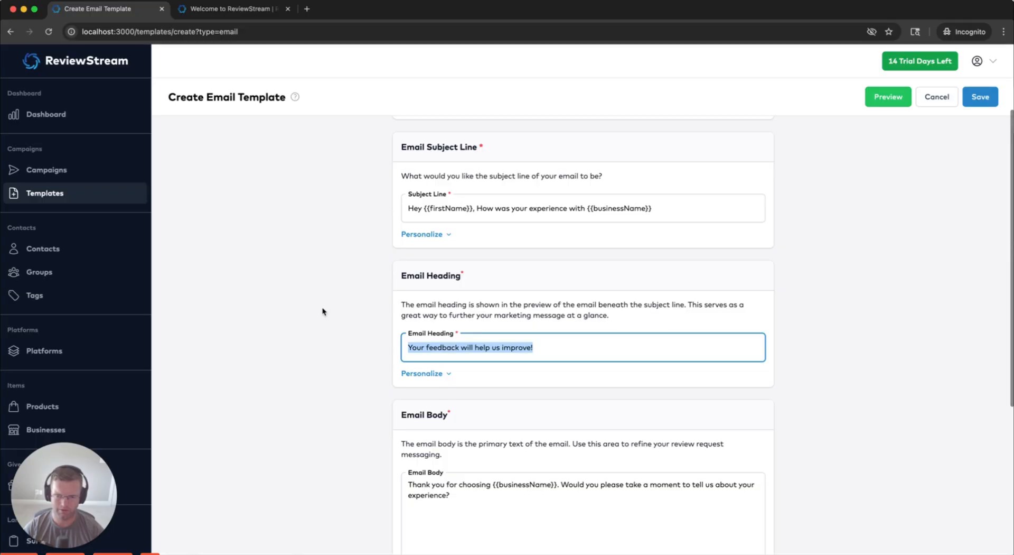
pyautogui.scroll(-3, 322, 314)
pyautogui.click(459, 370)
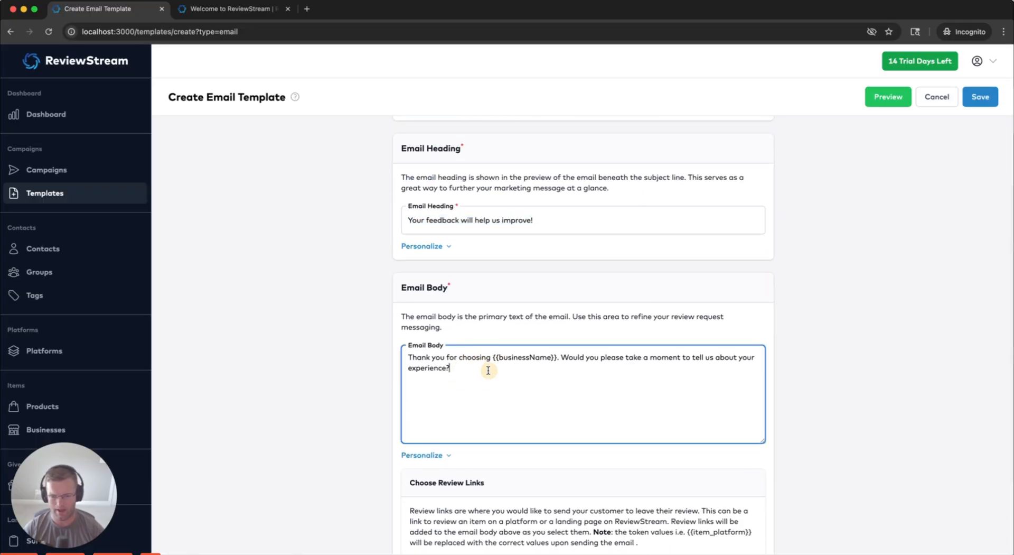
pyautogui.scroll(-1, 461, 350)
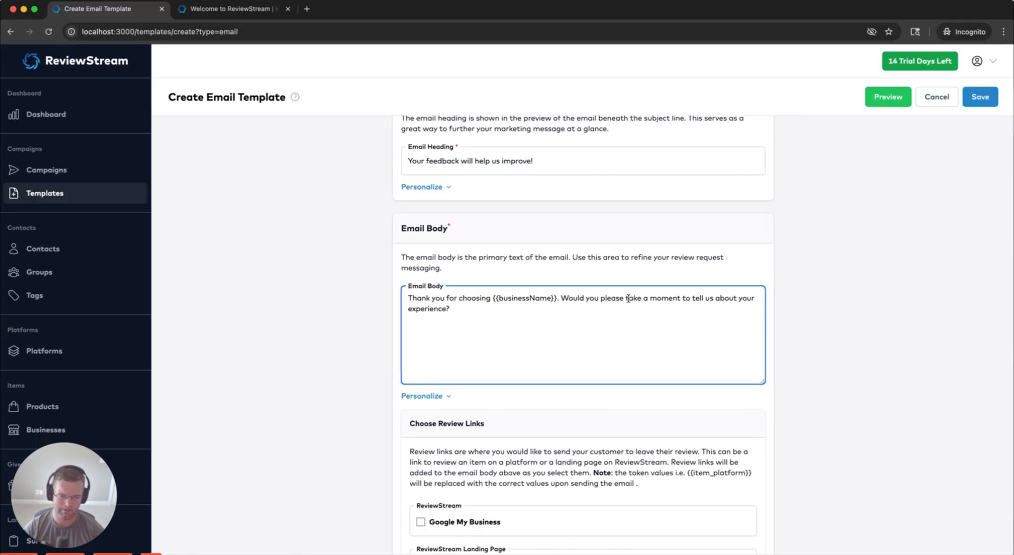
pyautogui.scroll(-2, 402, 304)
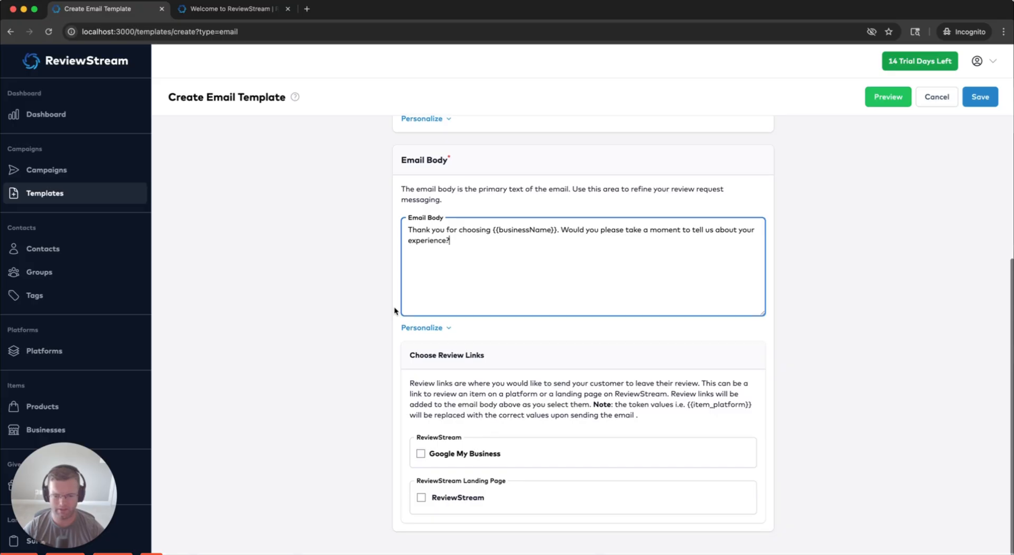
pyautogui.moveTo(407, 357); pyautogui.dragTo(495, 355)
pyautogui.click(496, 355)
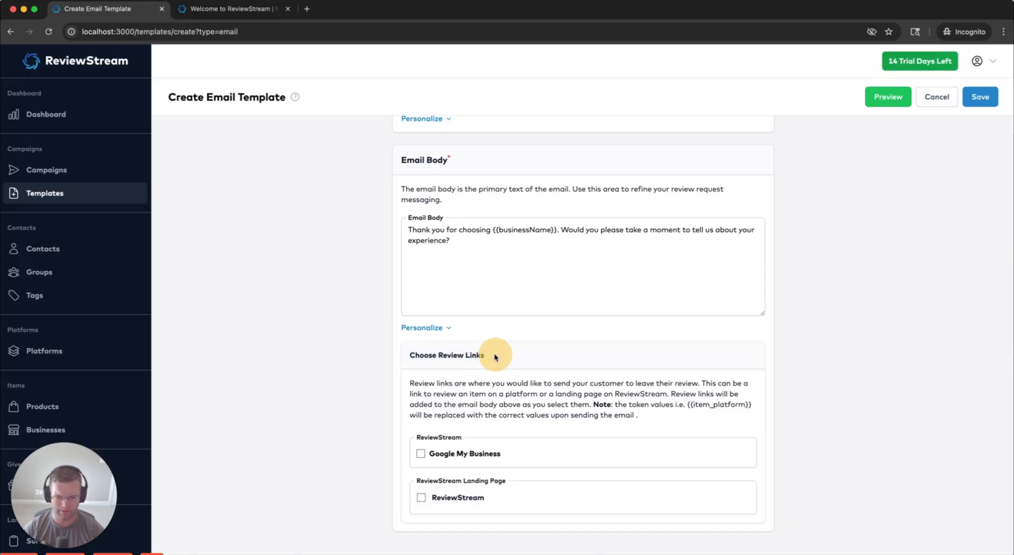
# Tick Google My Business to append its review link token line to the email body, then review it
pyautogui.click(421, 454)
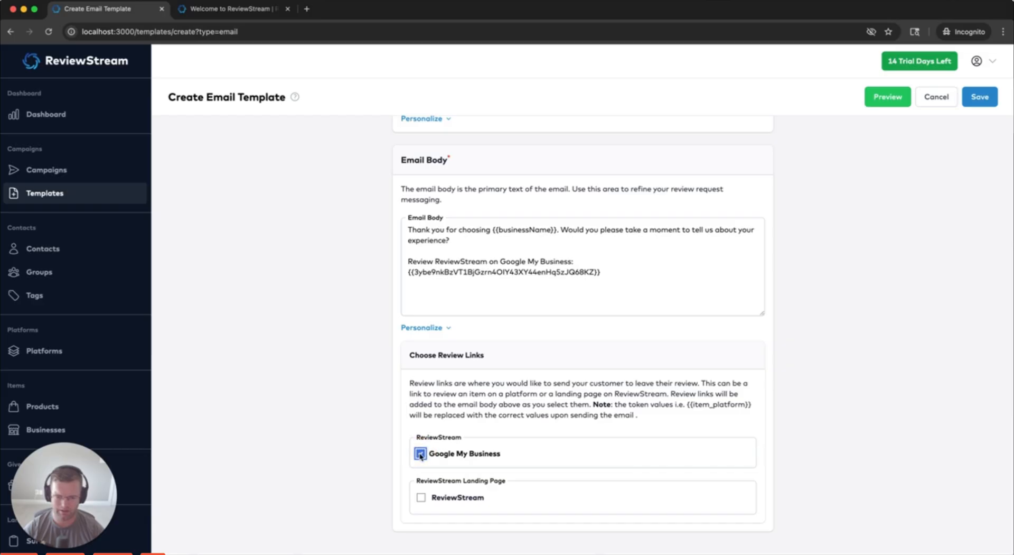
pyautogui.moveTo(407, 272)
pyautogui.mouseDown()
pyautogui.moveTo(598, 273)
pyautogui.moveTo(407, 271)
pyautogui.mouseUp()
pyautogui.click(599, 273)
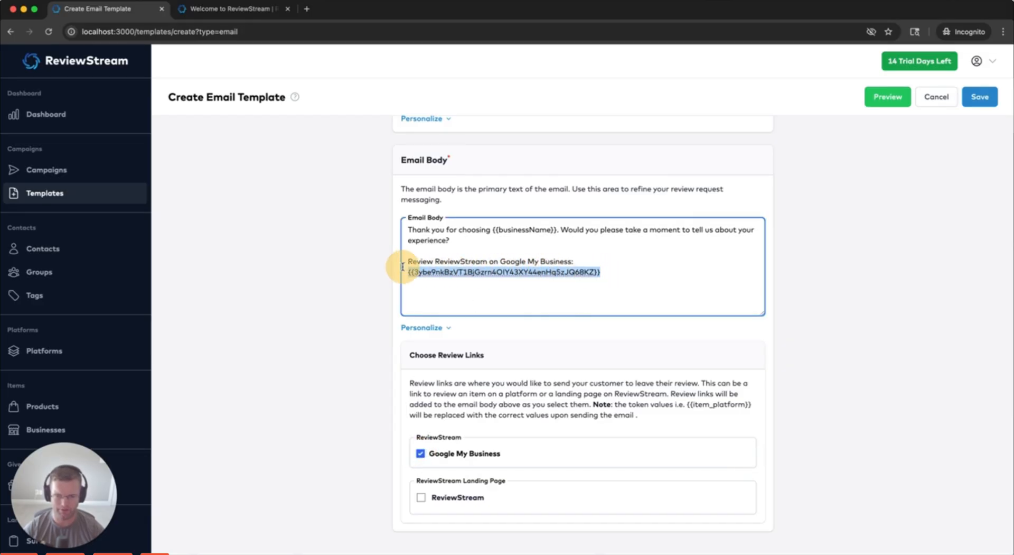
pyautogui.click(409, 271)
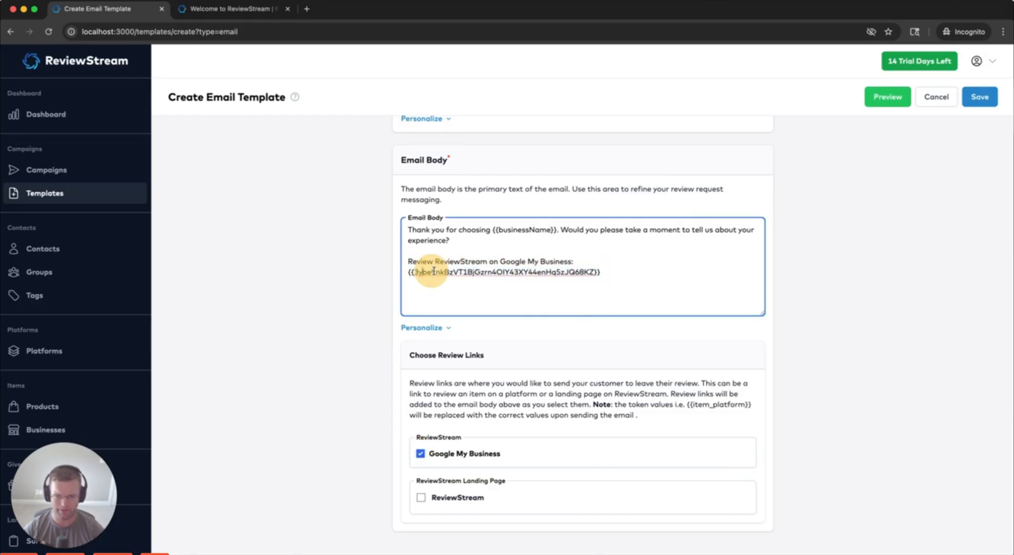
pyautogui.click(408, 258)
pyautogui.moveTo(409, 229); pyautogui.dragTo(468, 241)
pyautogui.click(436, 239)
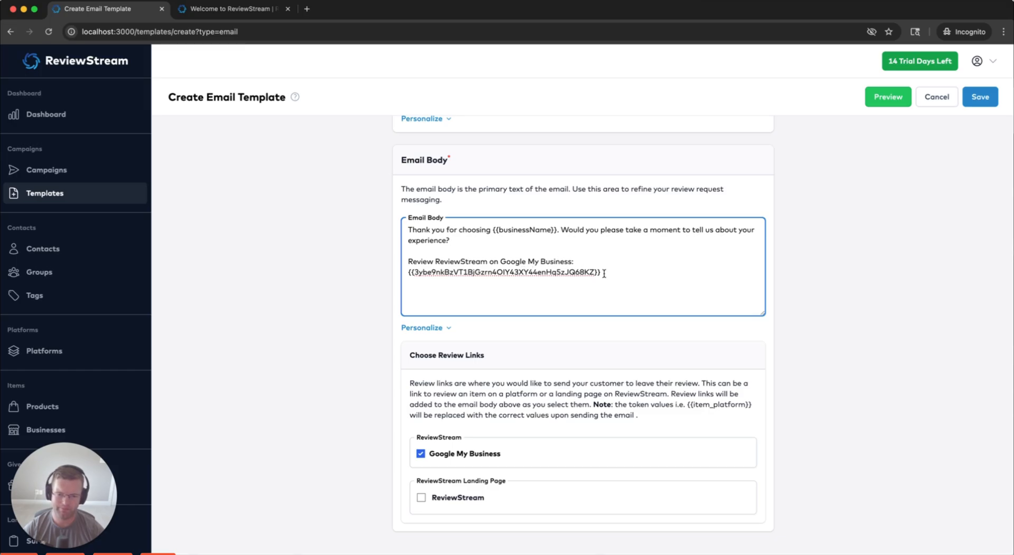
pyautogui.moveTo(408, 271); pyautogui.dragTo(606, 274)
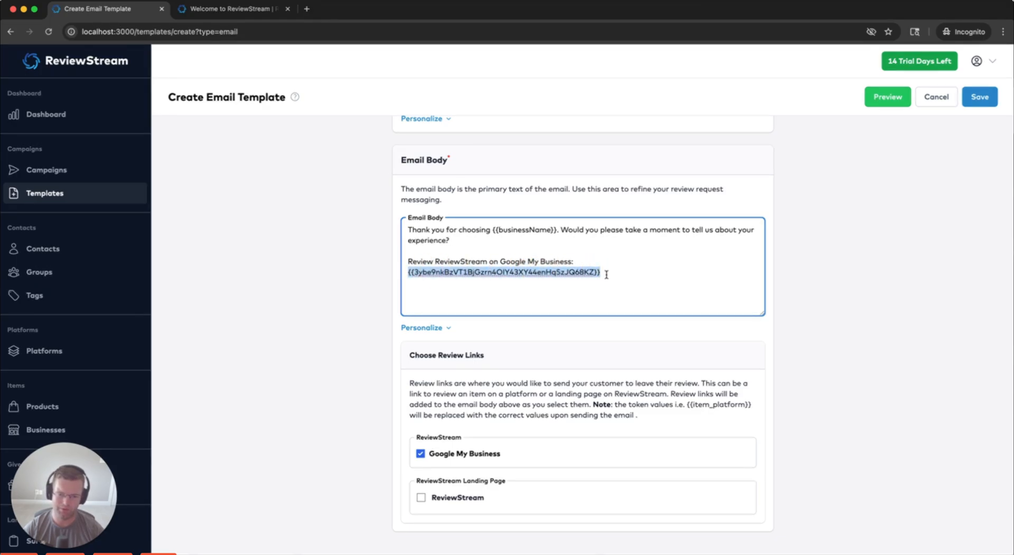
pyautogui.click(324, 267)
pyautogui.scroll(7, 316, 267)
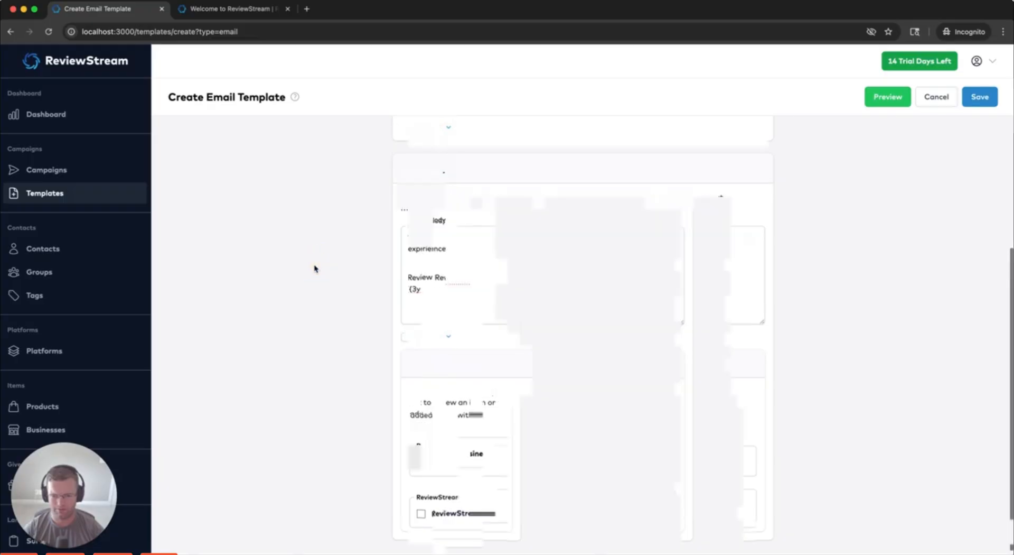
# Start a new campaign from the Campaigns list and check the empty template choices
pyautogui.click(55, 171)
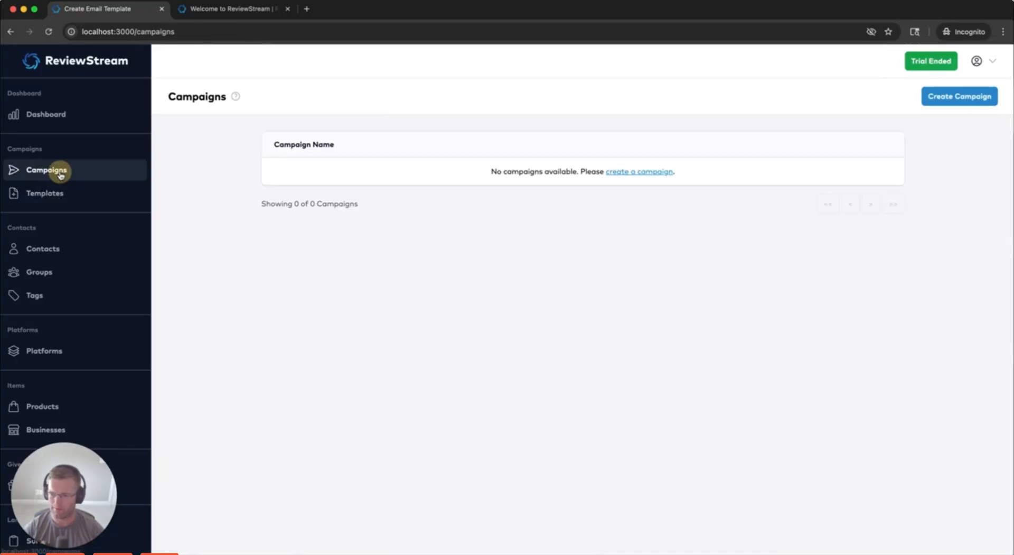
pyautogui.click(658, 172)
pyautogui.scroll(-1, 187, 162)
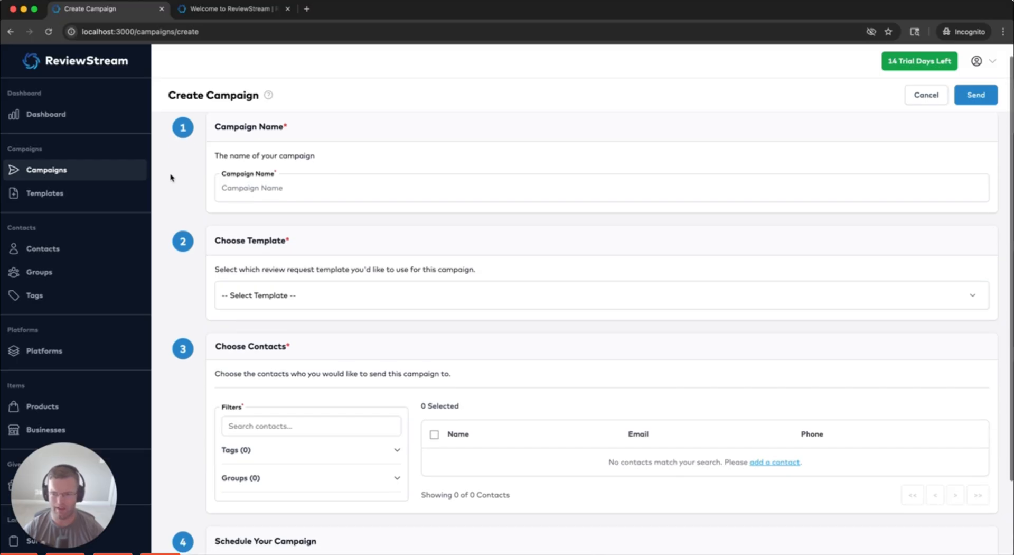
pyautogui.scroll(1, 191, 202)
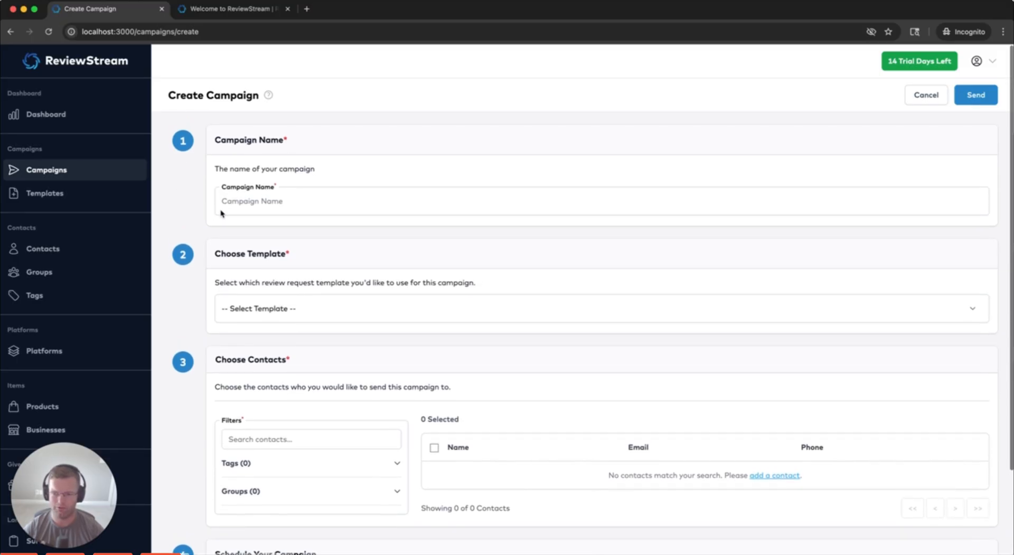
pyautogui.click(308, 201)
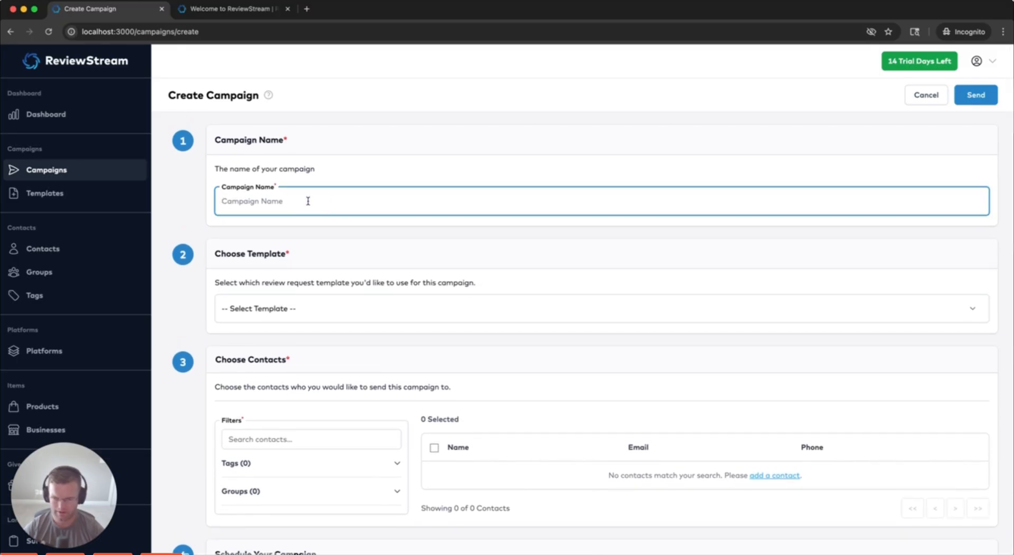
pyautogui.scroll(-3, 301, 264)
pyautogui.click(307, 238)
pyautogui.click(306, 236)
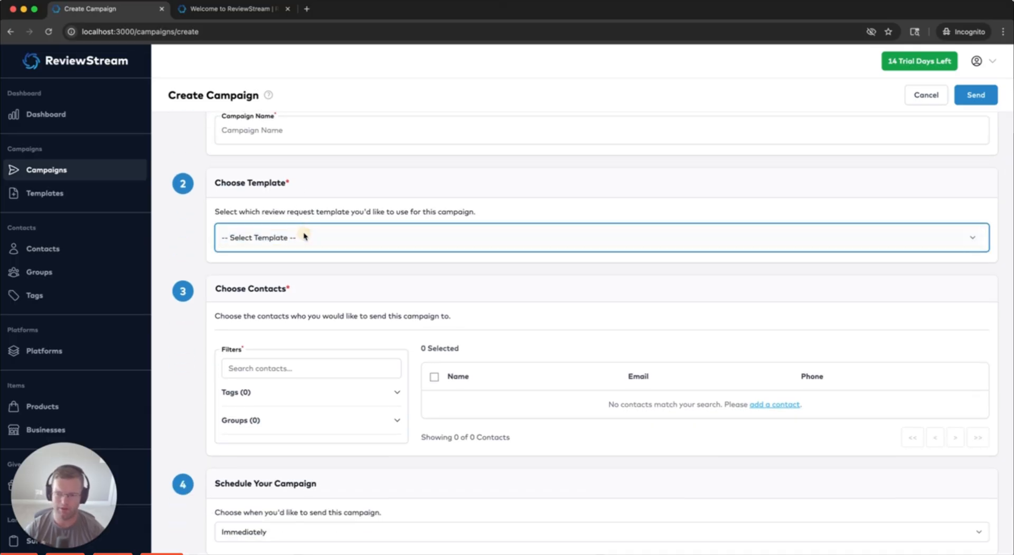
pyautogui.click(185, 251)
# Expand and collapse the Tags and Groups contact filters on the campaign form
pyautogui.scroll(-1, 188, 244)
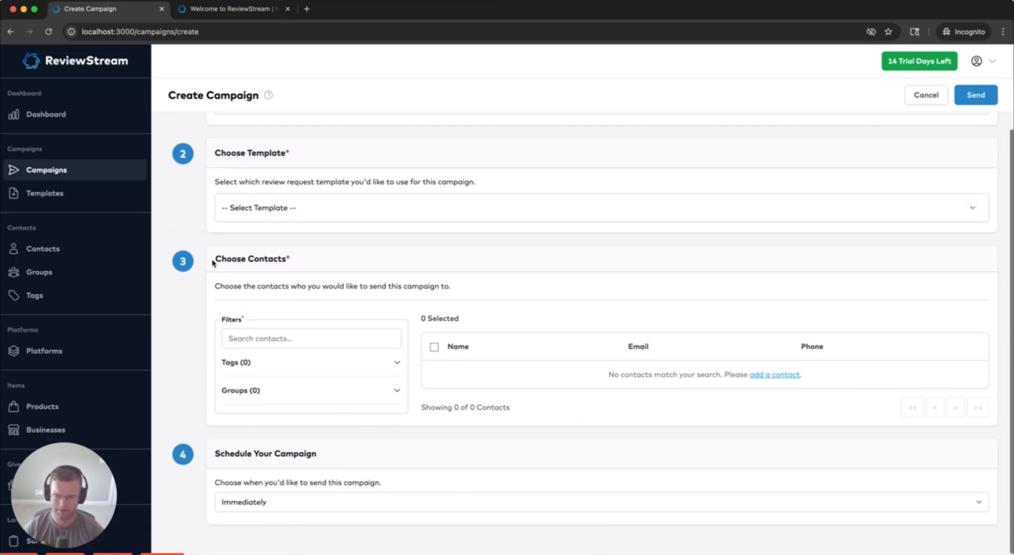
pyautogui.moveTo(213, 262); pyautogui.dragTo(301, 261)
pyautogui.click(304, 260)
pyautogui.scroll(-1, 511, 297)
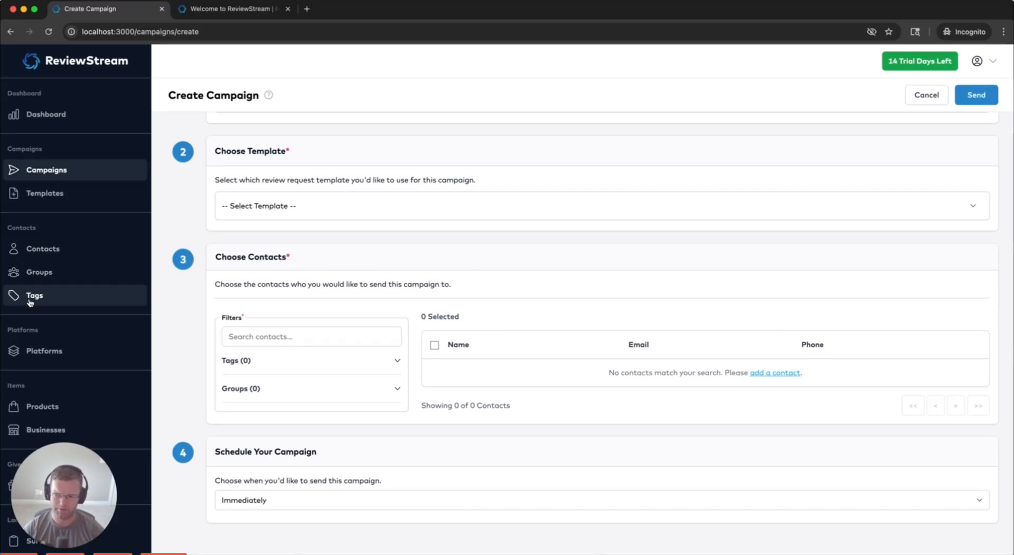
pyautogui.click(259, 360)
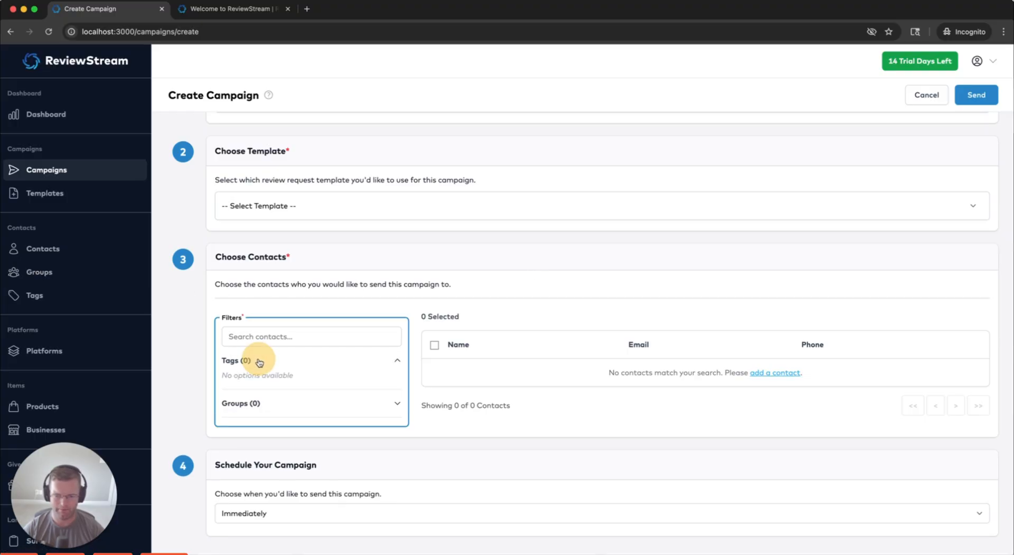
pyautogui.click(250, 363)
pyautogui.click(246, 386)
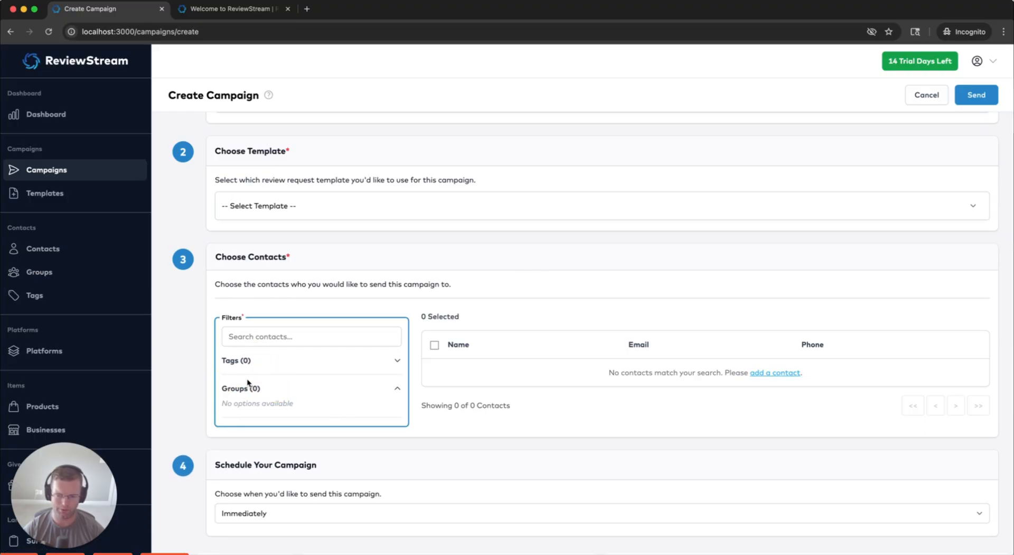
pyautogui.click(233, 378)
# Switch the schedule to 'In The Future', then cancel the campaign
pyautogui.click(291, 496)
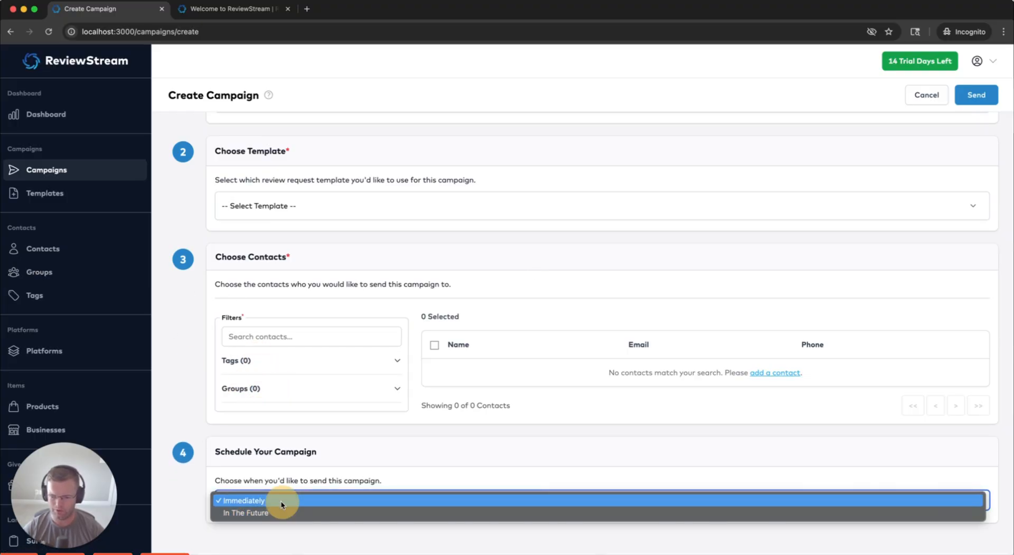
pyautogui.click(257, 500)
pyautogui.click(277, 498)
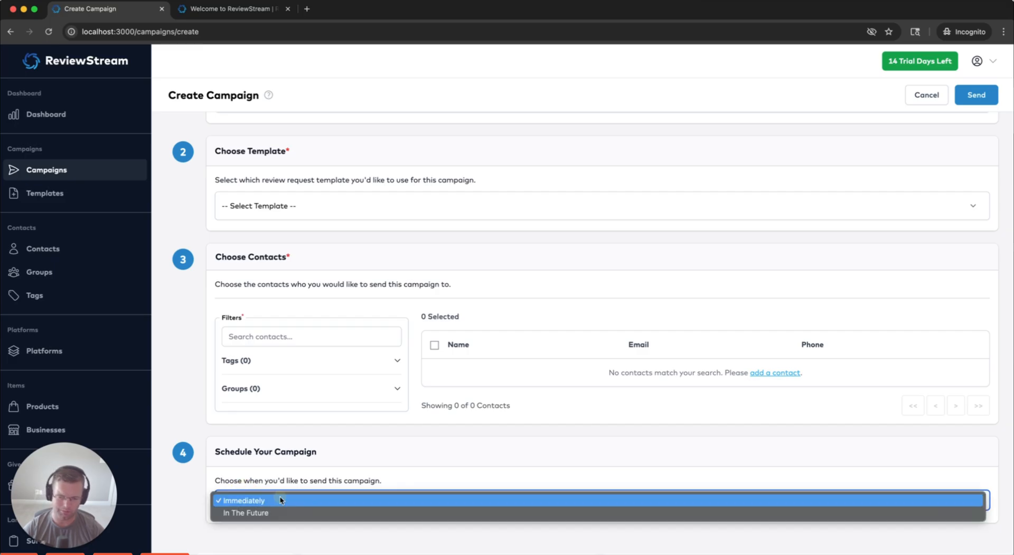
pyautogui.click(276, 512)
pyautogui.scroll(-1, 192, 475)
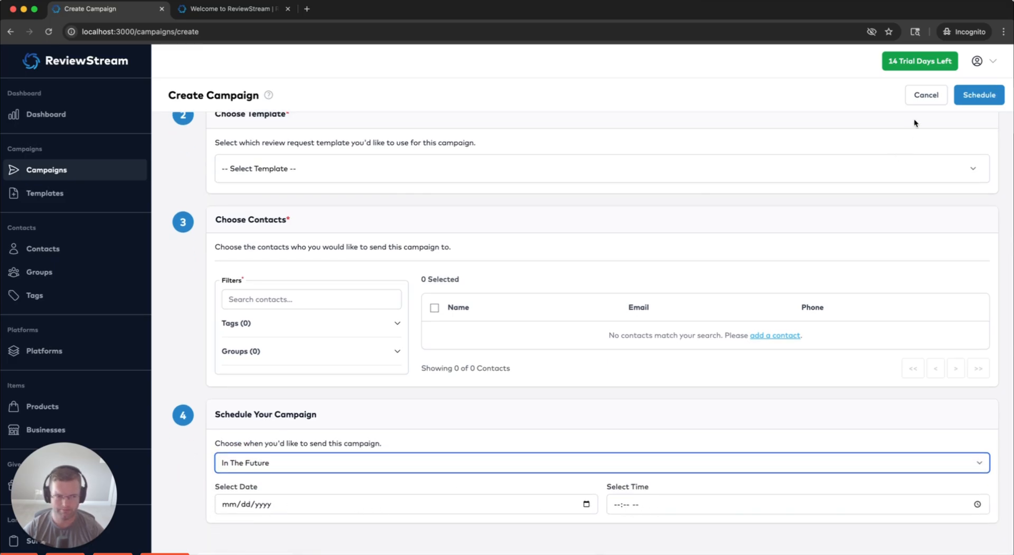
pyautogui.click(926, 94)
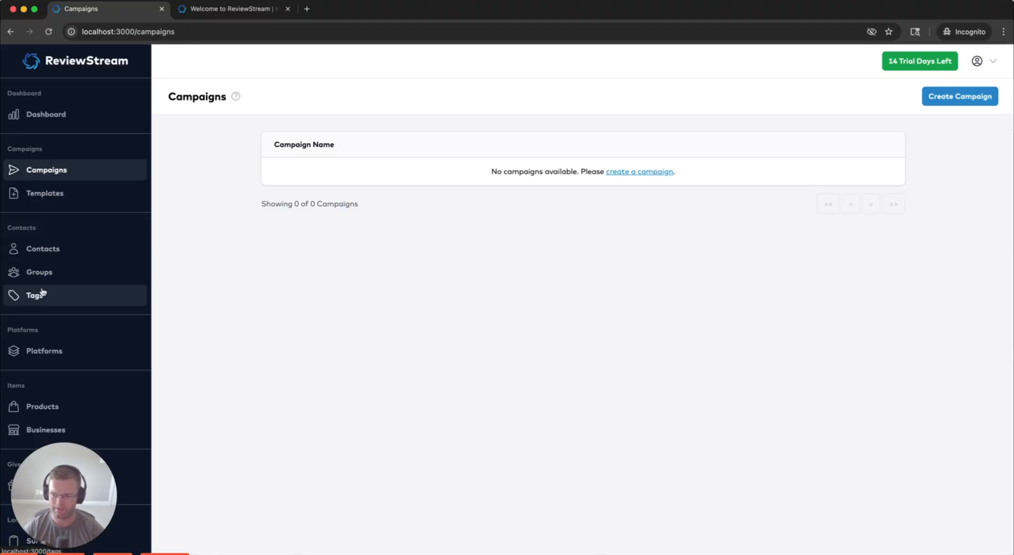
# Open the Platforms page from the sidebar, listing only Google My Business
pyautogui.scroll(-2, 90, 322)
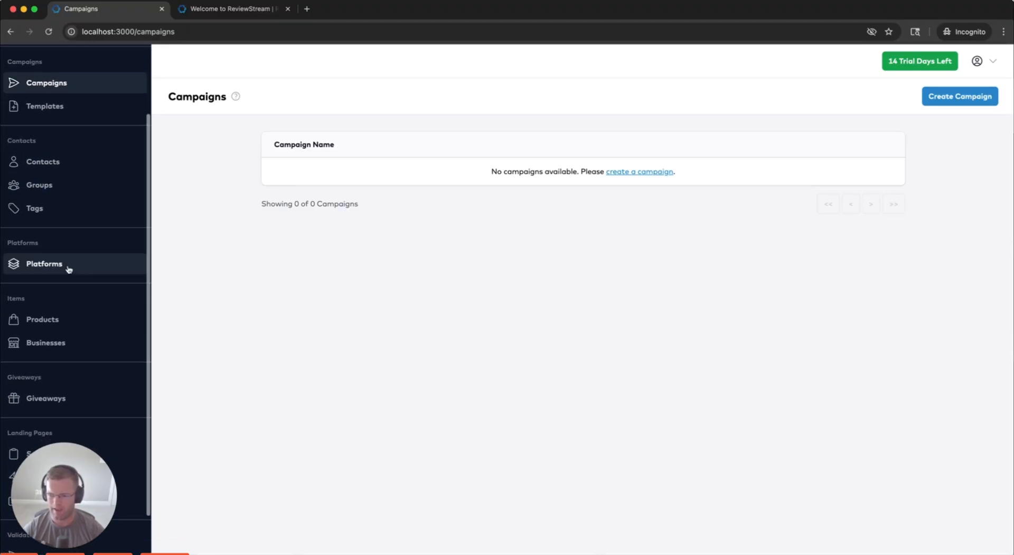
pyautogui.click(39, 264)
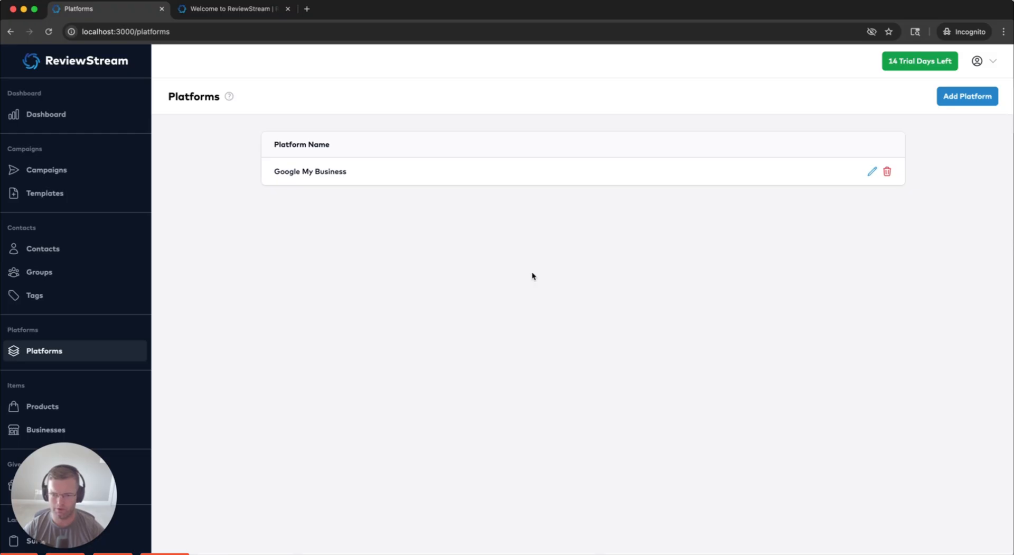
pyautogui.moveTo(170, 97); pyautogui.dragTo(826, 219)
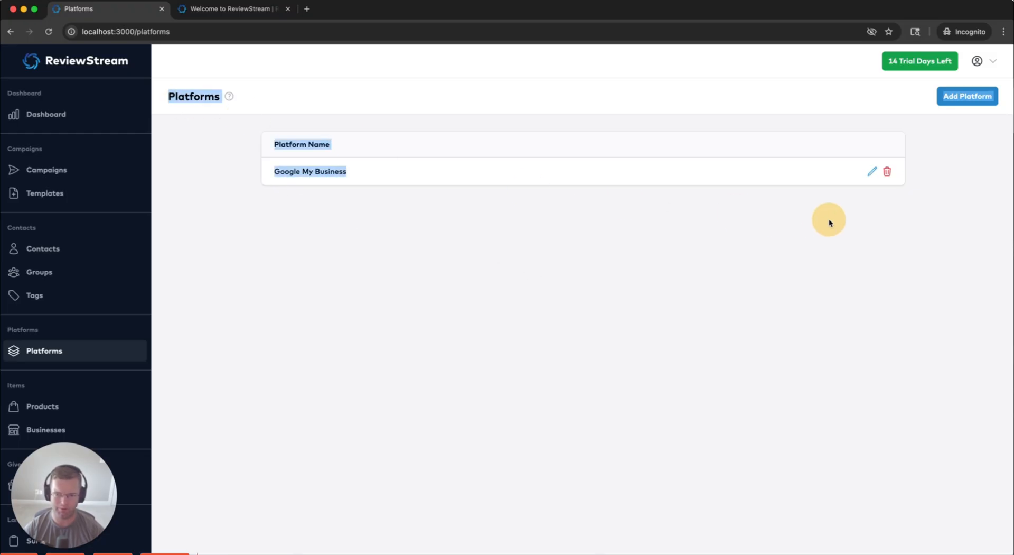
pyautogui.click(826, 216)
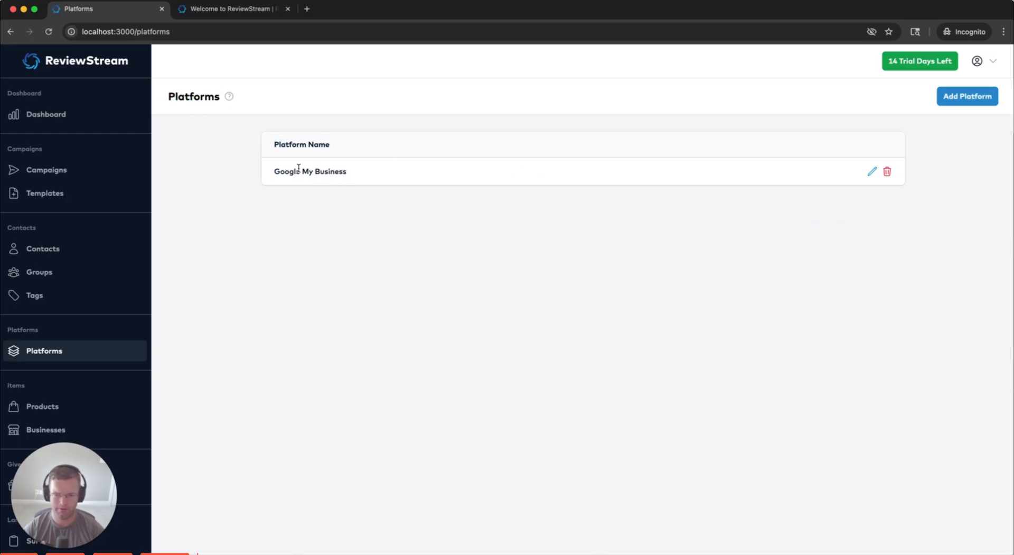
# Create a new platform by ticking the Yelp card and saving it
pyautogui.click(977, 97)
pyautogui.scroll(-1, 420, 193)
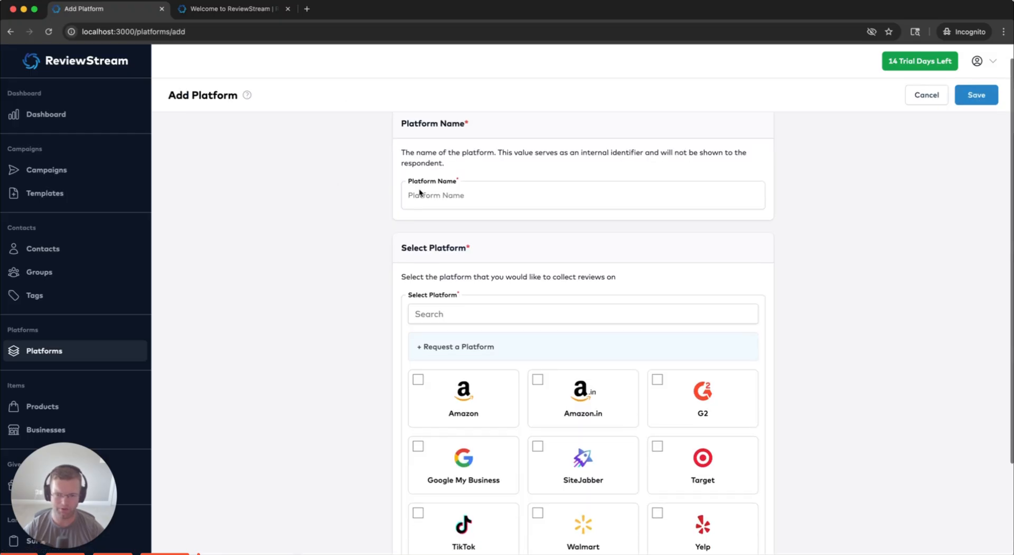
pyautogui.click(485, 193)
pyautogui.write('Yelp')
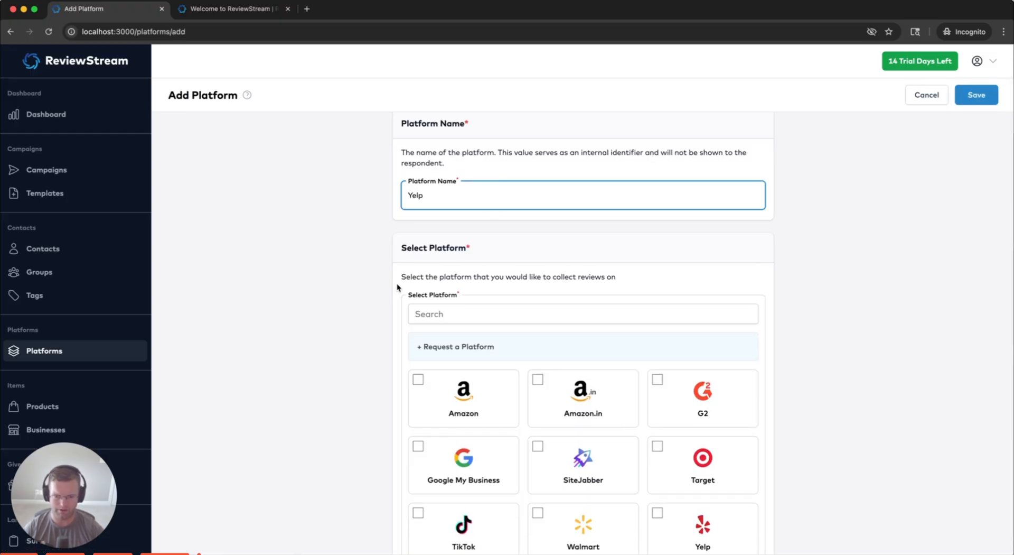
pyautogui.scroll(-3, 398, 287)
pyautogui.click(667, 410)
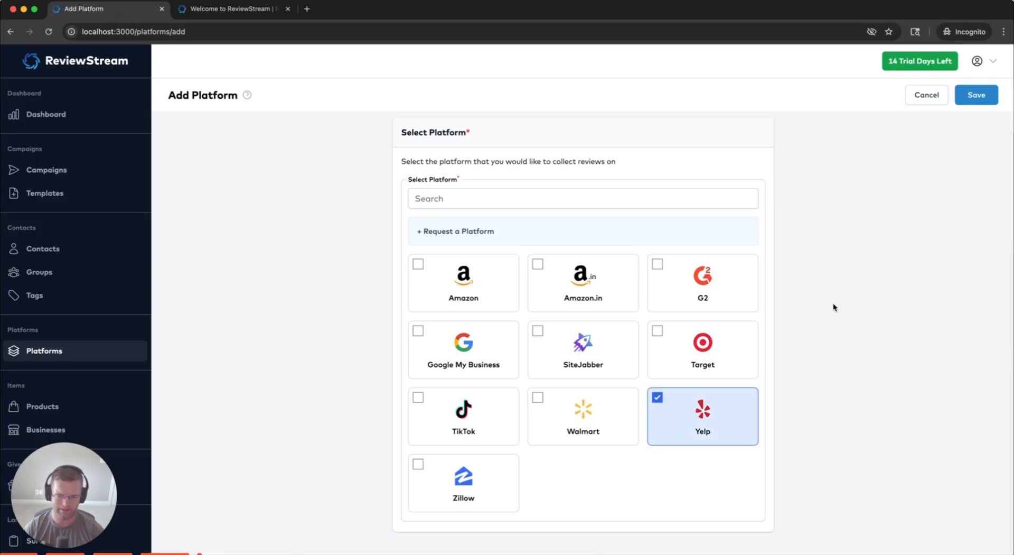
pyautogui.scroll(2, 845, 264)
pyautogui.click(977, 95)
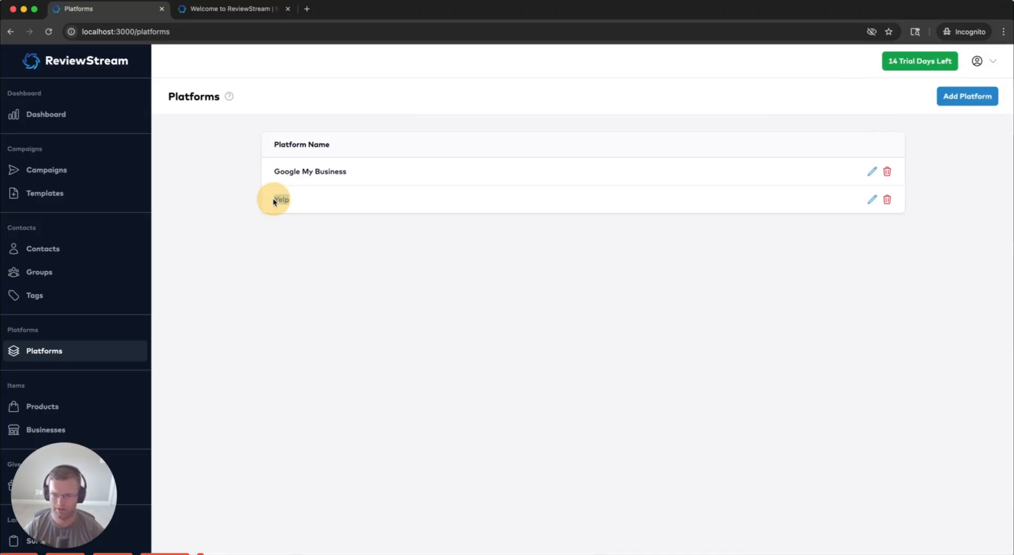
pyautogui.scroll(-2, 81, 334)
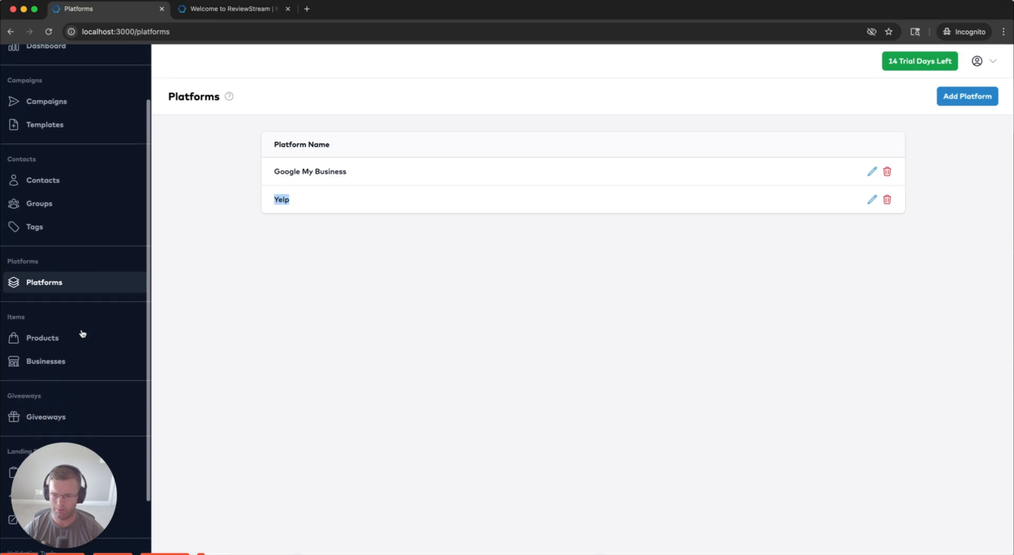
# Edit the ReviewStream business and tick Yelp as a review platform
pyautogui.click(52, 361)
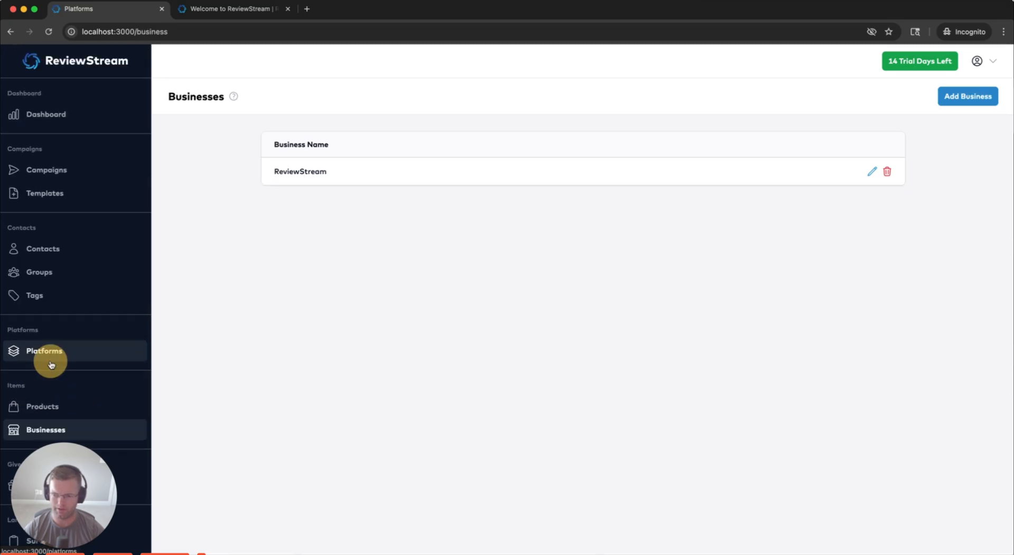
pyautogui.click(216, 97)
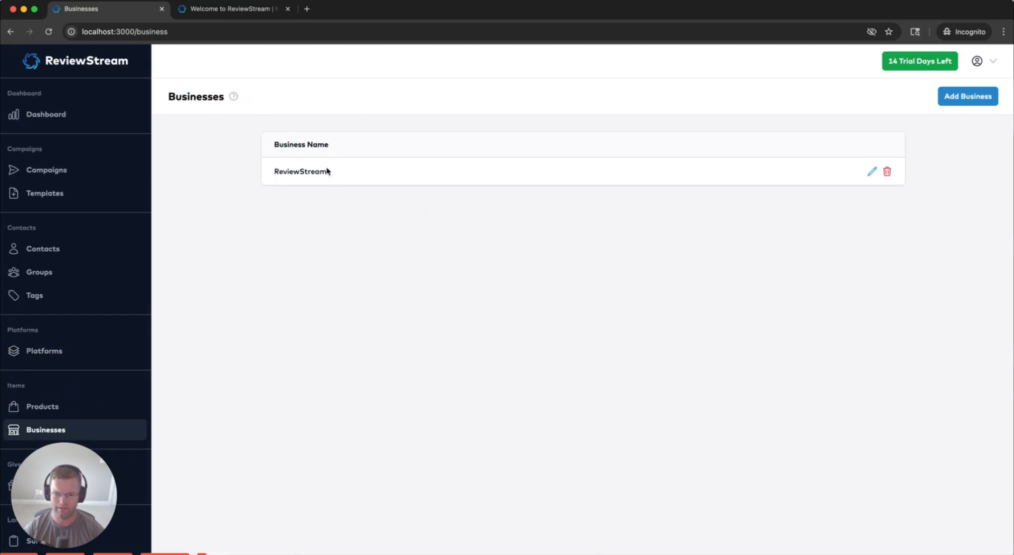
pyautogui.click(372, 164)
pyautogui.click(873, 170)
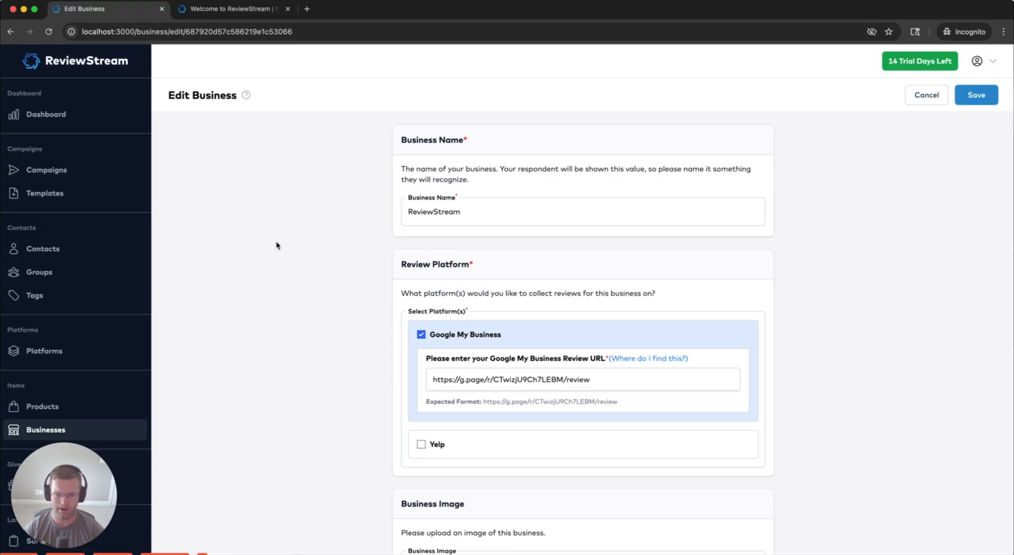
pyautogui.scroll(-1, 279, 261)
pyautogui.click(421, 430)
pyautogui.scroll(-4, 401, 411)
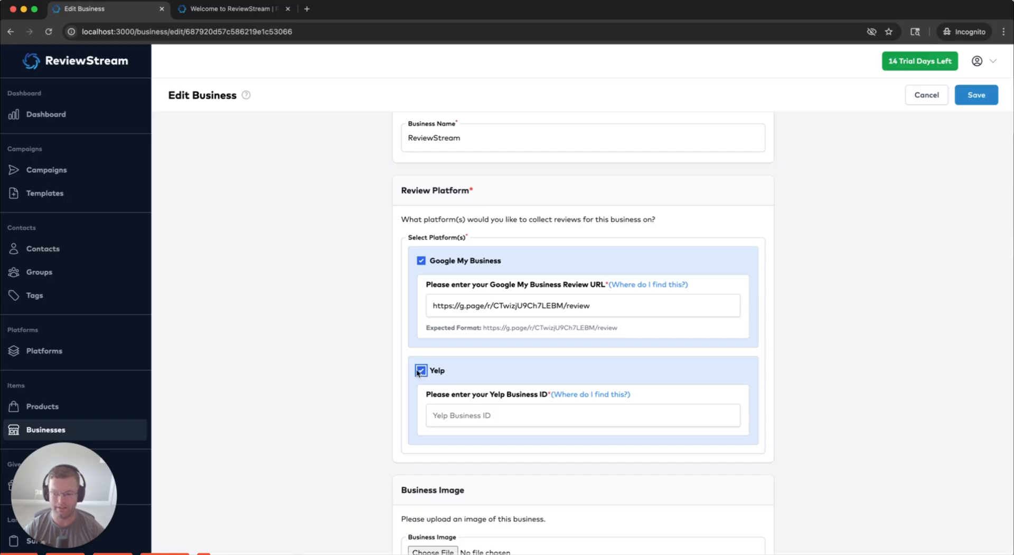
# Copy the example ID café-hagen-seattle-3 from the Yelp help and paste it as the Yelp Business ID
pyautogui.click(449, 415)
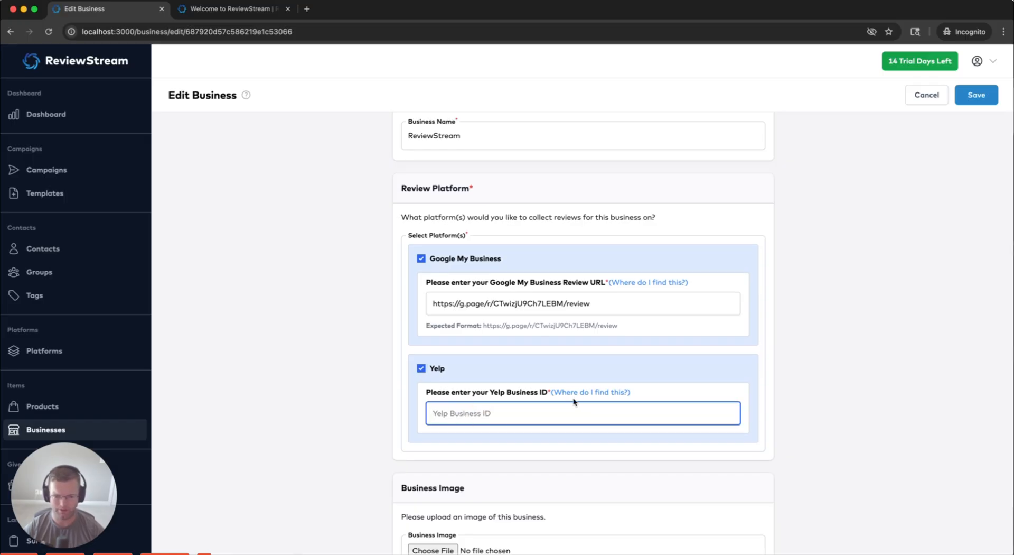
pyautogui.click(623, 393)
pyautogui.moveTo(859, 383); pyautogui.dragTo(820, 286)
pyautogui.click(871, 385)
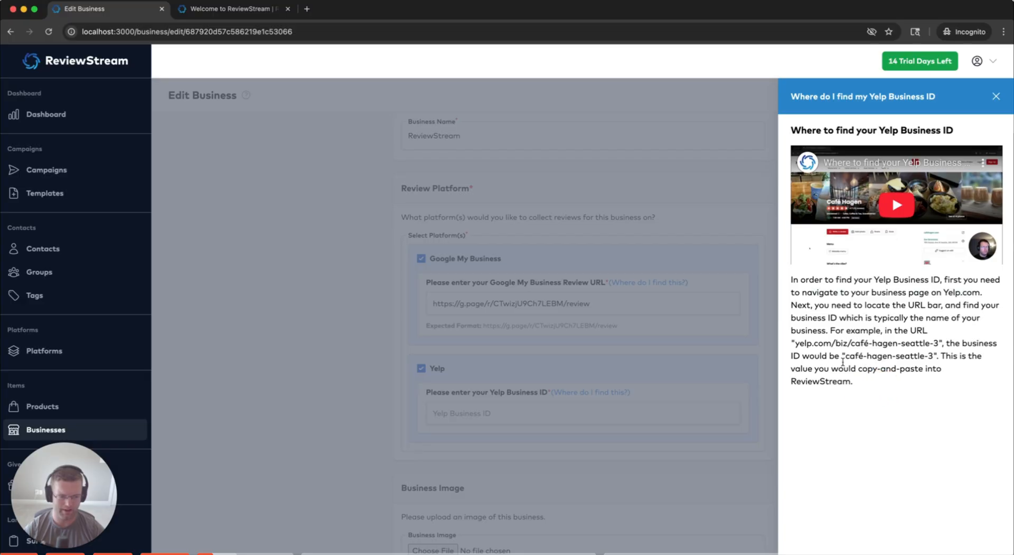
pyautogui.moveTo(851, 343); pyautogui.dragTo(939, 344)
pyautogui.press('super+c')
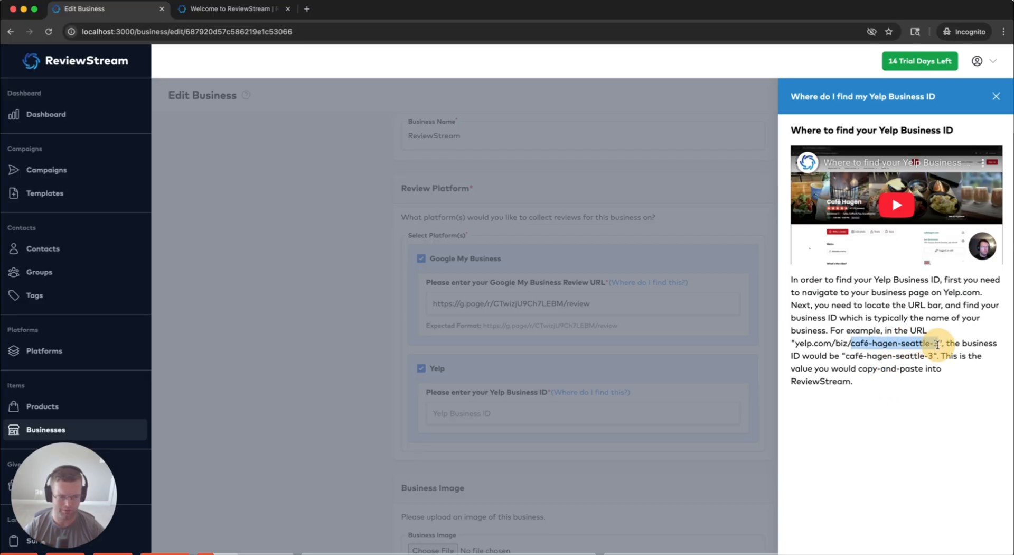
pyautogui.click(480, 354)
pyautogui.click(527, 412)
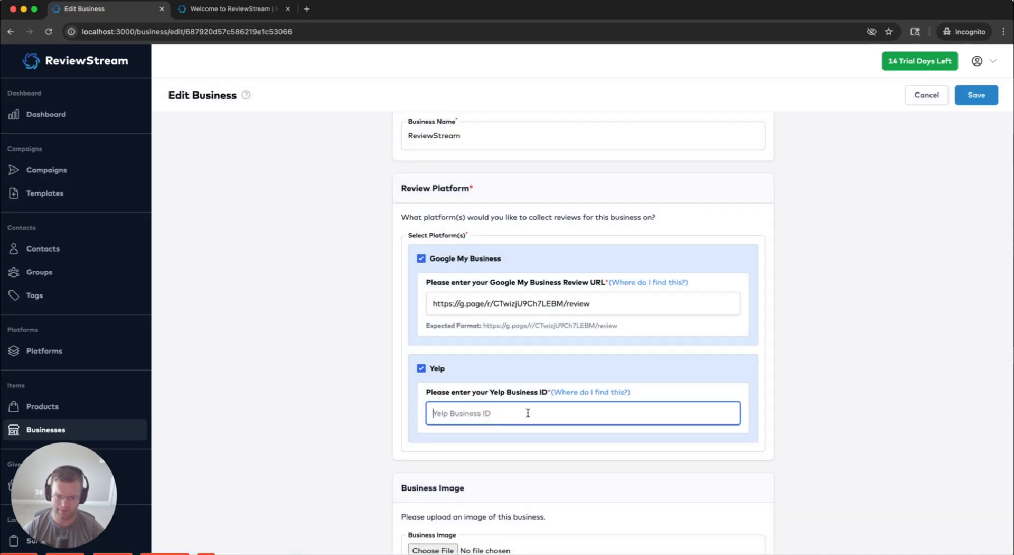
pyautogui.press('super+v')
# Save the business, reopen it to verify the Yelp ID, then go to Giveaways
pyautogui.scroll(-1, 824, 375)
pyautogui.scroll(2, 347, 486)
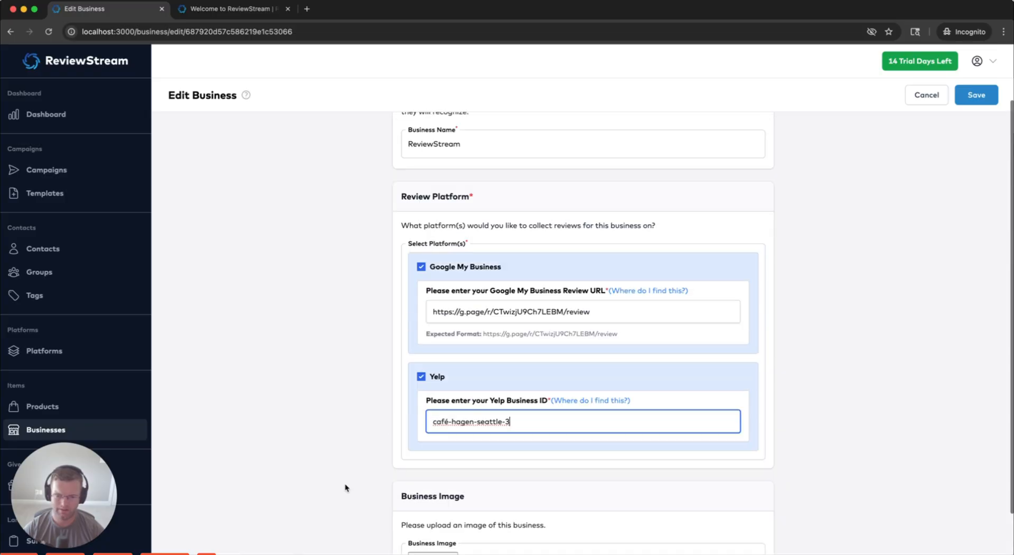
pyautogui.scroll(-2, 346, 486)
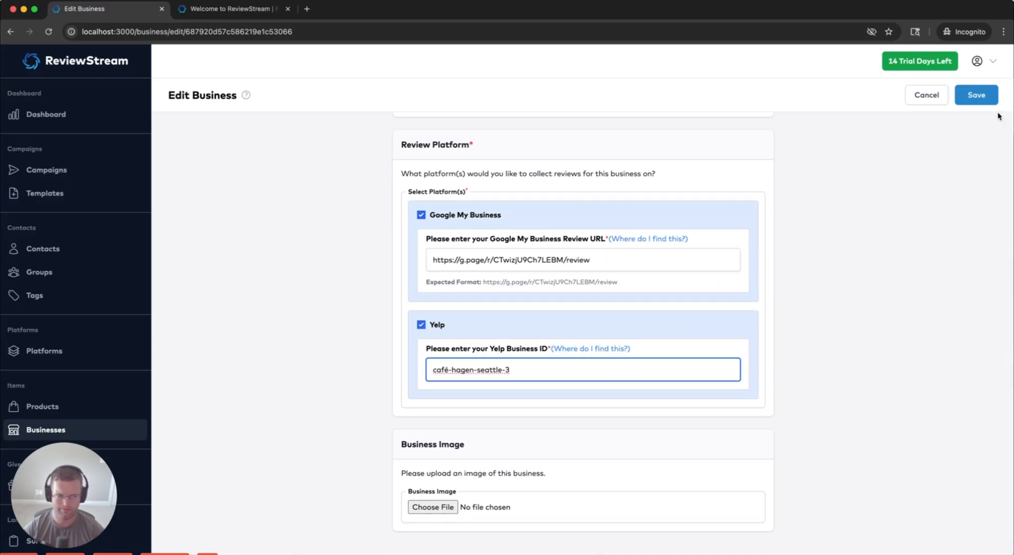
pyautogui.click(976, 95)
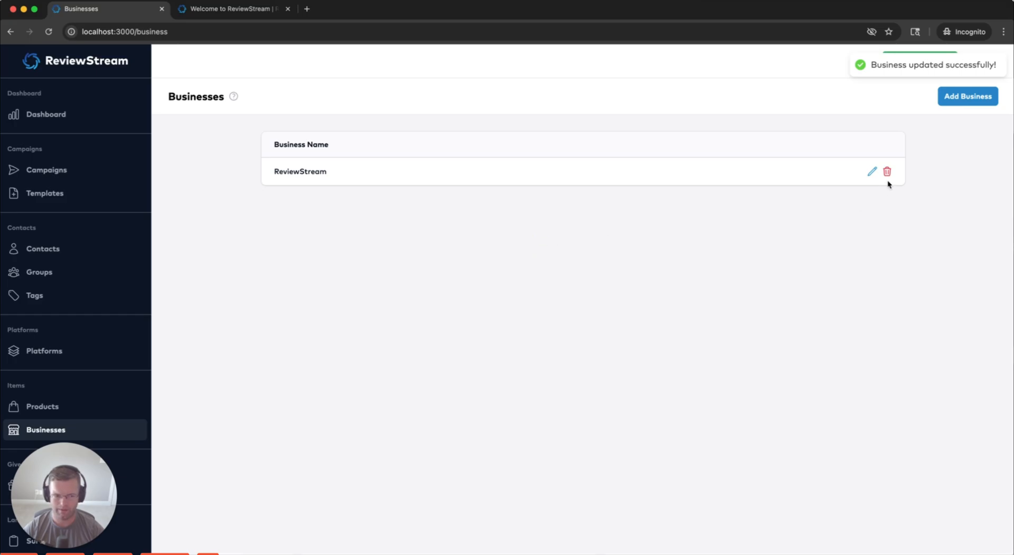
pyautogui.click(872, 171)
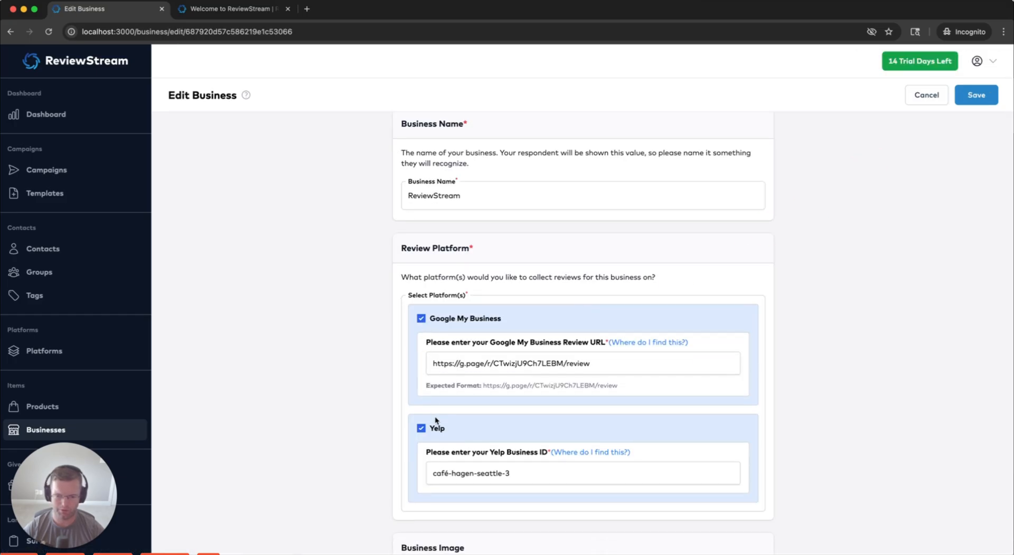
pyautogui.click(933, 97)
pyautogui.scroll(-3, 124, 348)
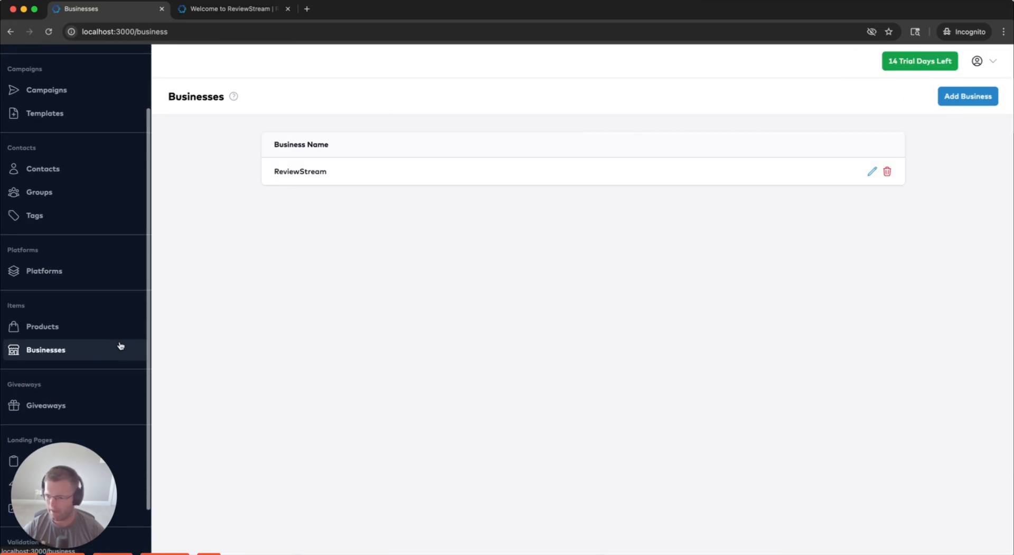
pyautogui.scroll(-2, 121, 346)
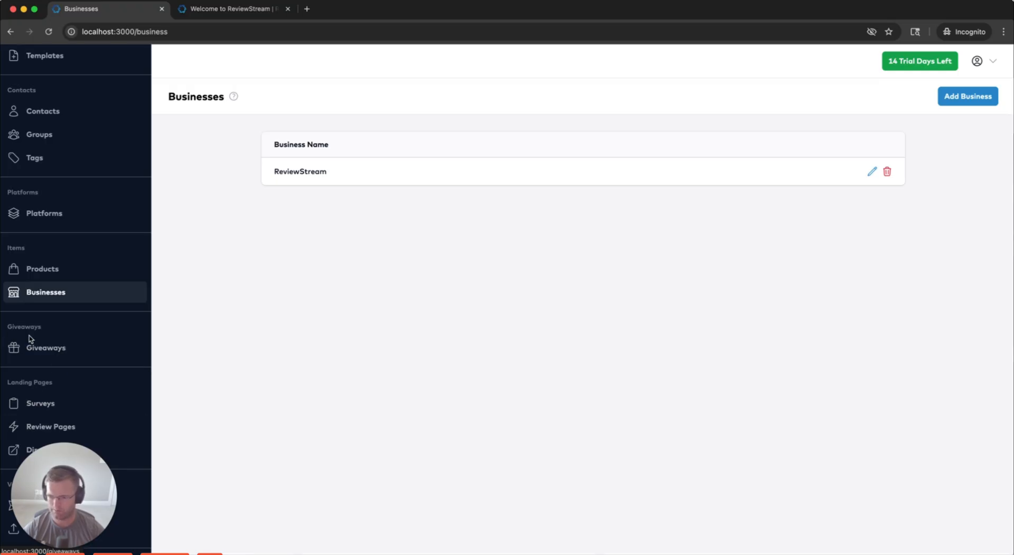
pyautogui.click(44, 348)
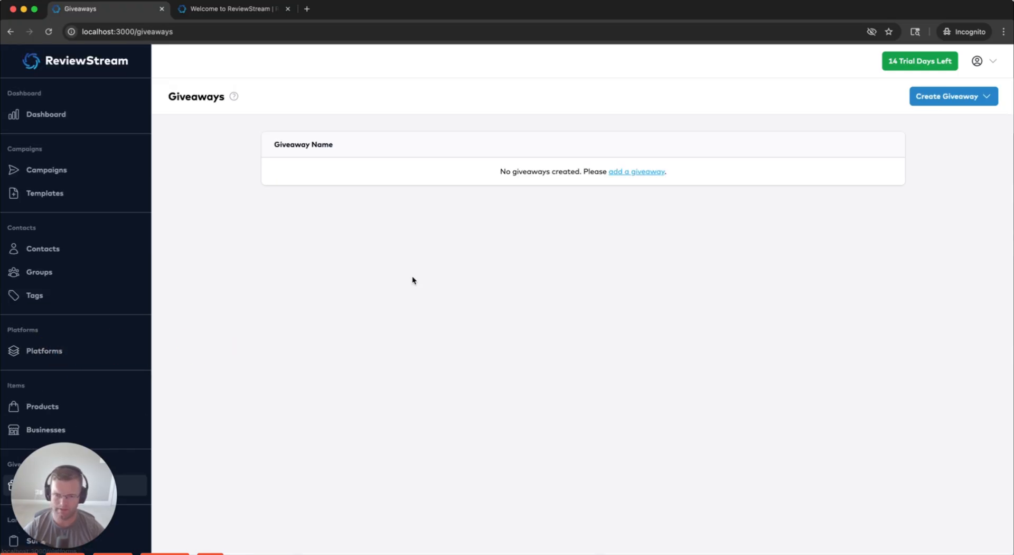
# Add a new giveaway and choose Coupon as its type
pyautogui.click(636, 173)
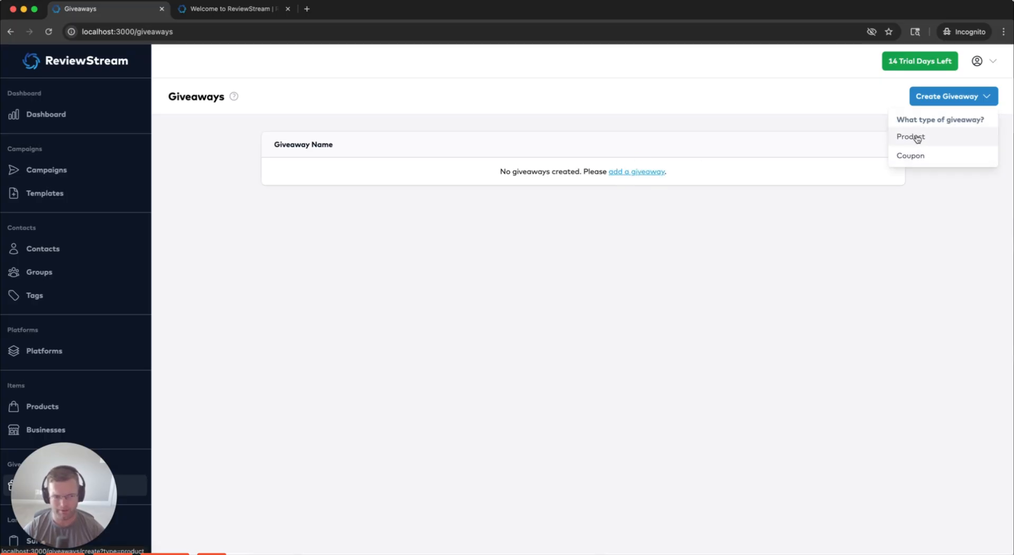
pyautogui.click(282, 264)
pyautogui.scroll(-5, 95, 370)
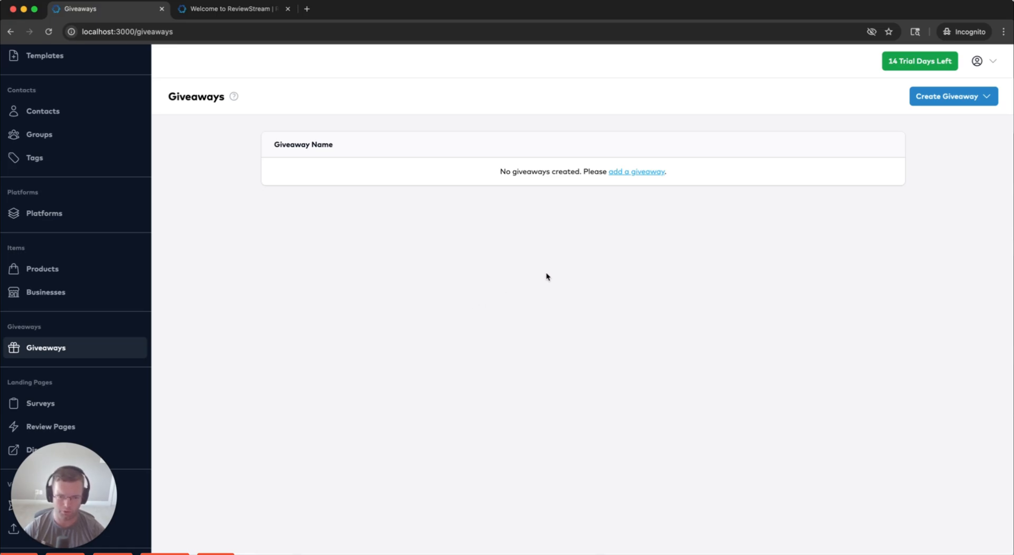
pyautogui.click(625, 175)
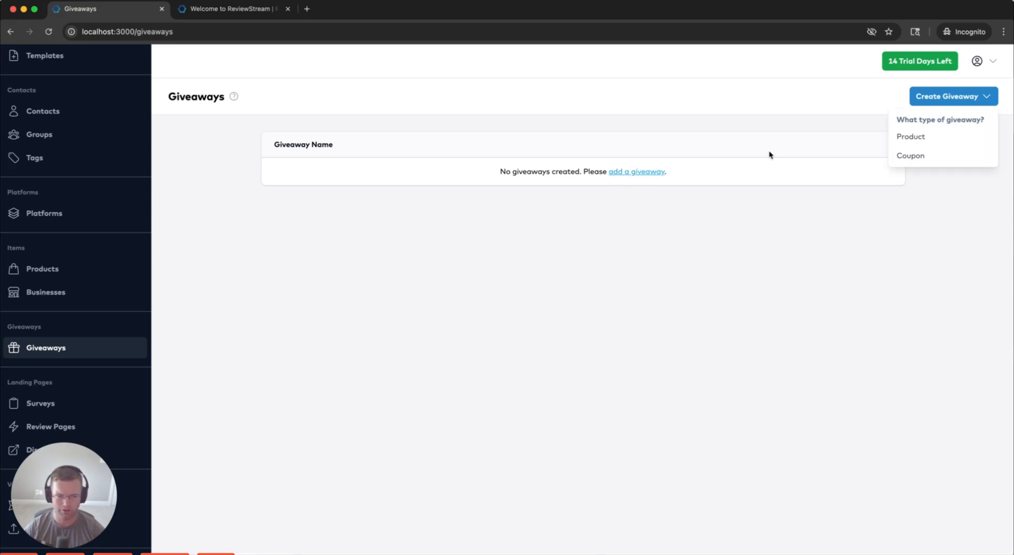
pyautogui.click(908, 155)
pyautogui.click(431, 198)
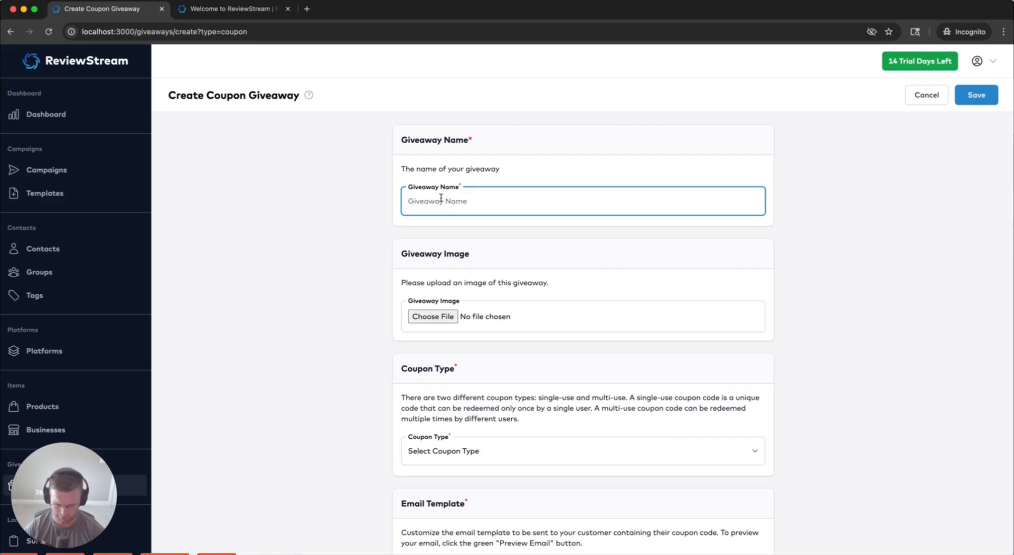
# Name the giveaway 'Free Car Wash' and set Coupon Type to Single-Use Coupon Code
pyautogui.write('Free Car Wash')
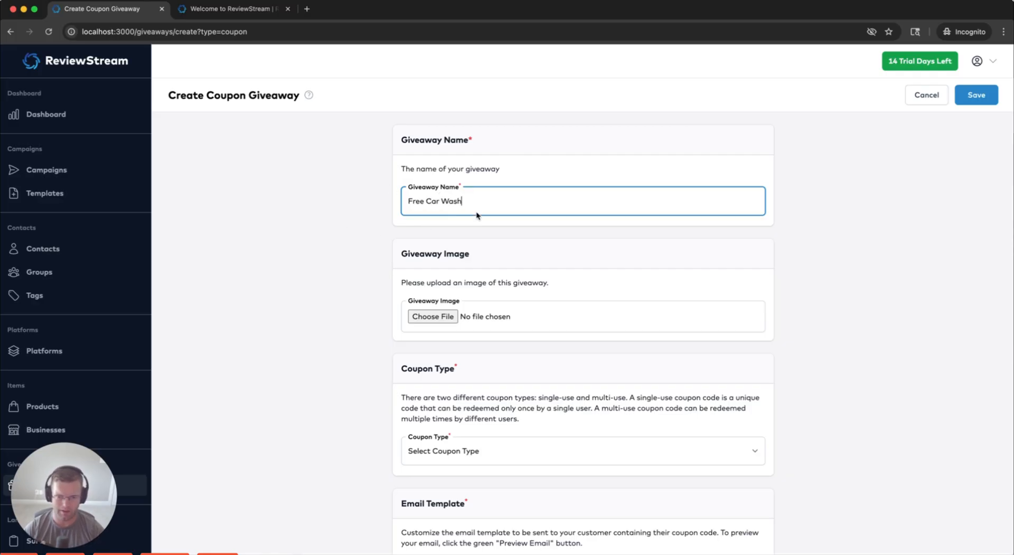
pyautogui.tripleClick(460, 201)
pyautogui.scroll(-5, 378, 296)
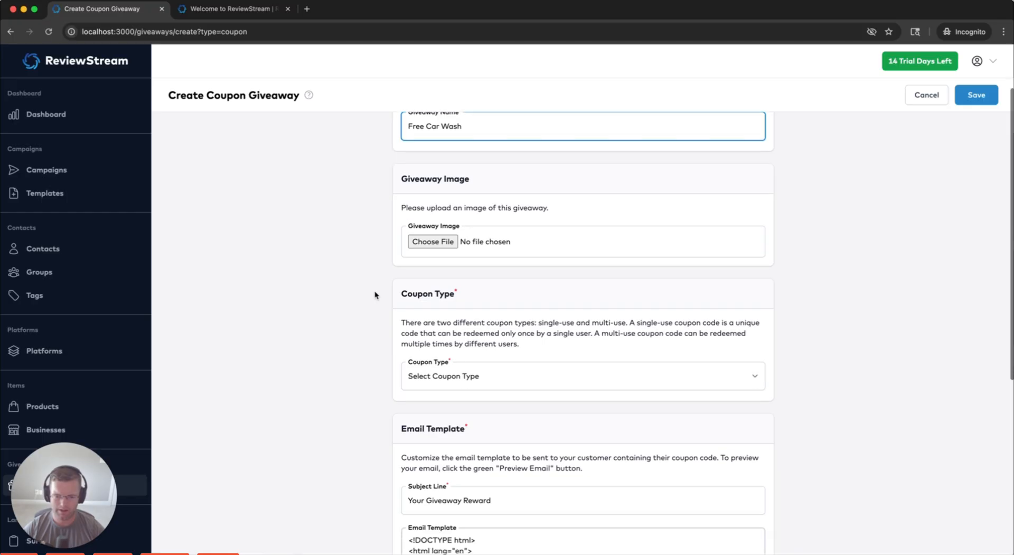
pyautogui.click(456, 277)
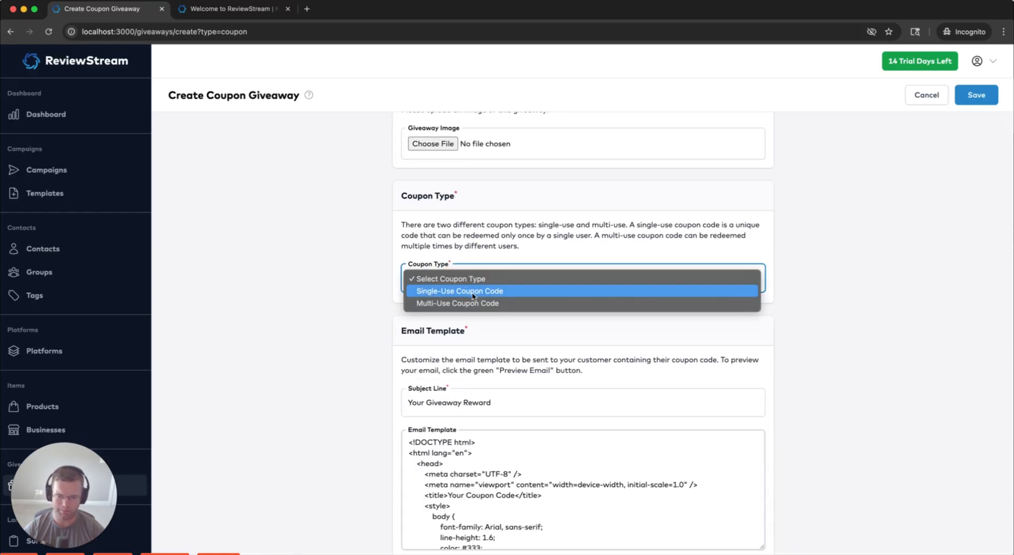
pyautogui.click(478, 292)
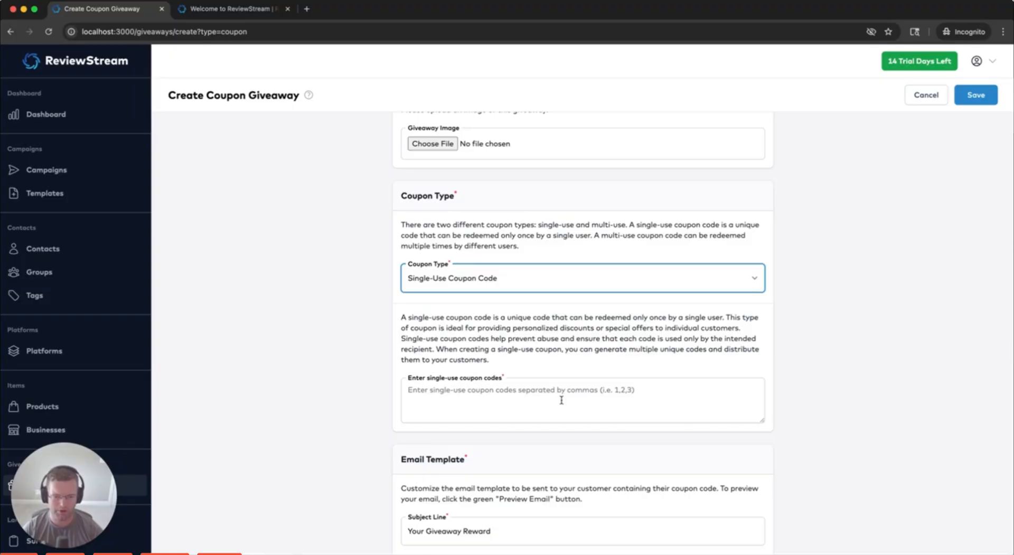
# Enter codes qwlkjqwlkem, qwendncnsj, asdnnwwnnw, then switch the type to Multi-Use Coupon Code
pyautogui.click(566, 395)
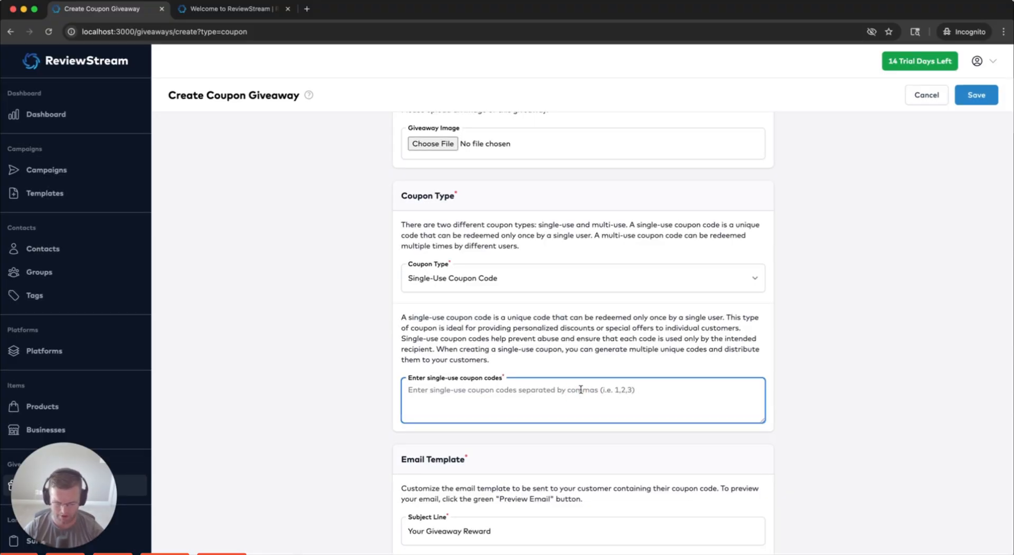
pyautogui.write('qwlkjqwlkem,')
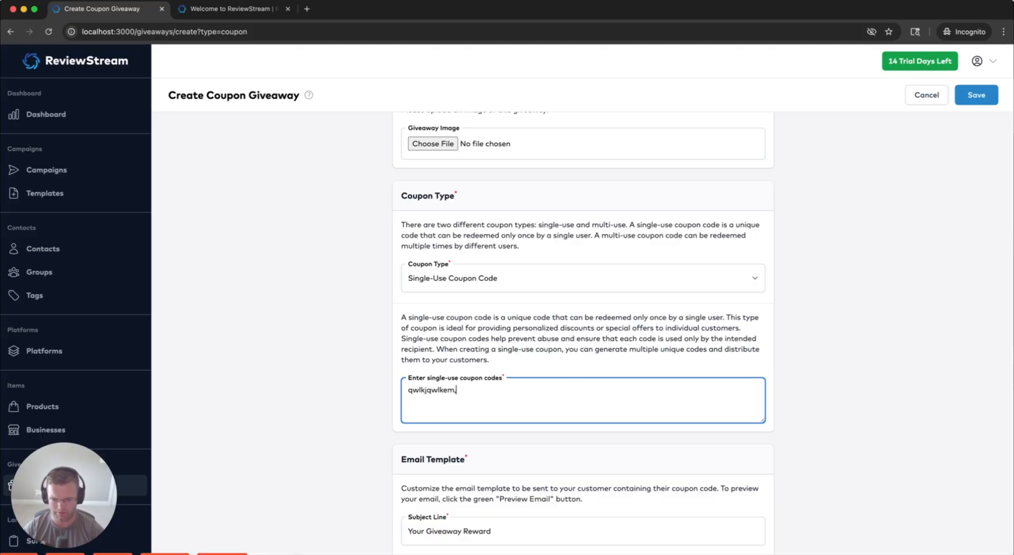
pyautogui.write(' qwendncnsj')
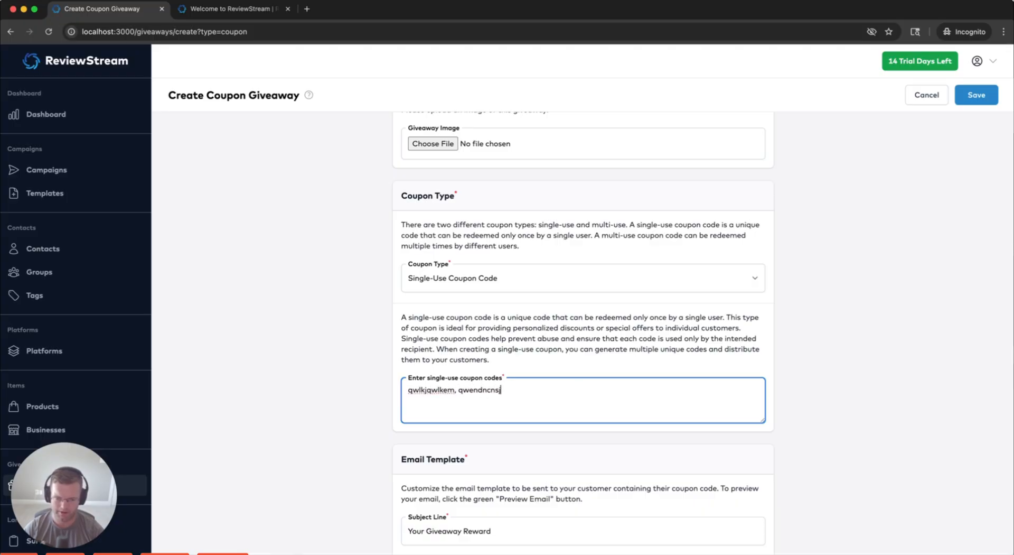
pyautogui.write(', asdnnwwnnw')
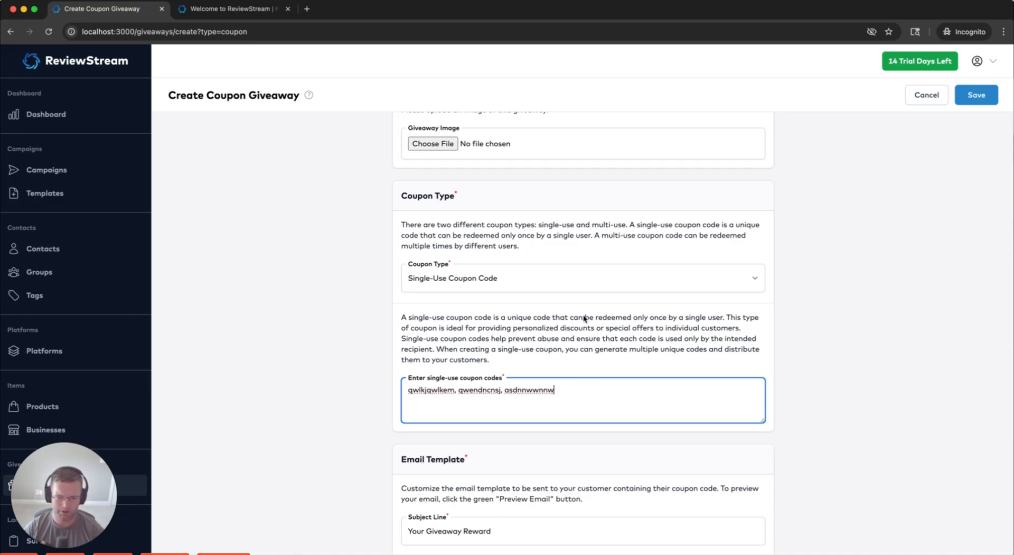
pyautogui.click(581, 293)
pyautogui.click(530, 292)
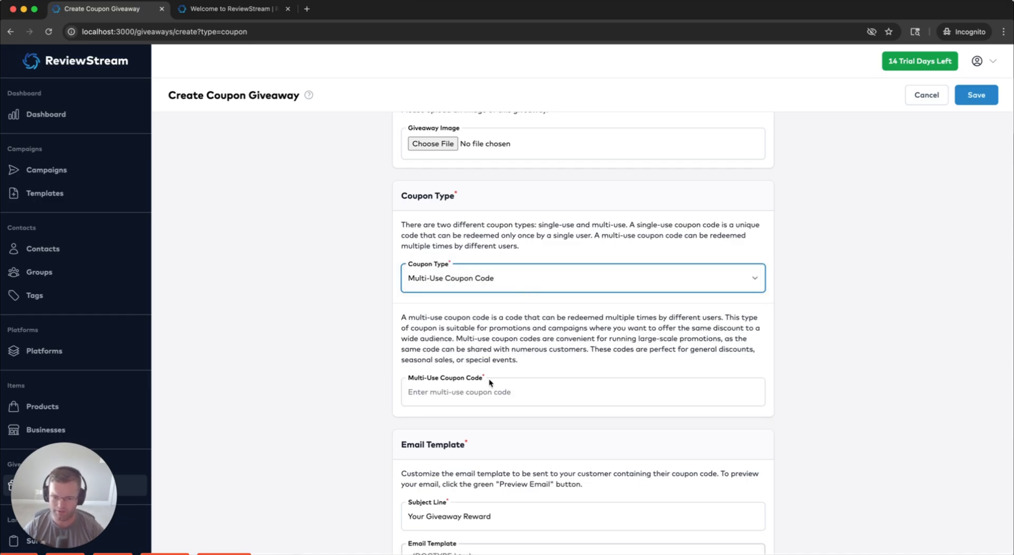
# Enter freecarwash as the shared multi-use coupon code, keeping the Multi-Use Coupon Code type
pyautogui.click(488, 392)
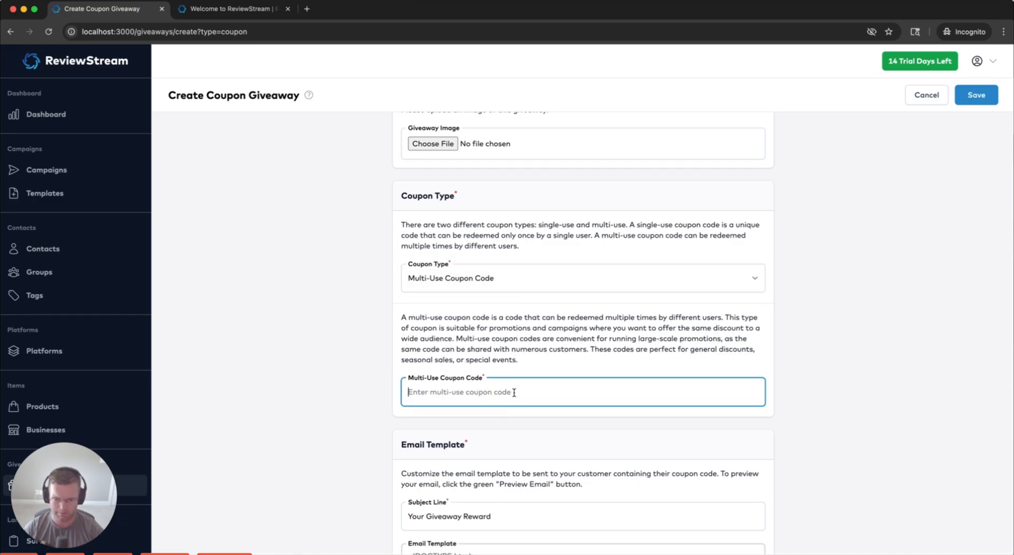
pyautogui.write('fre')
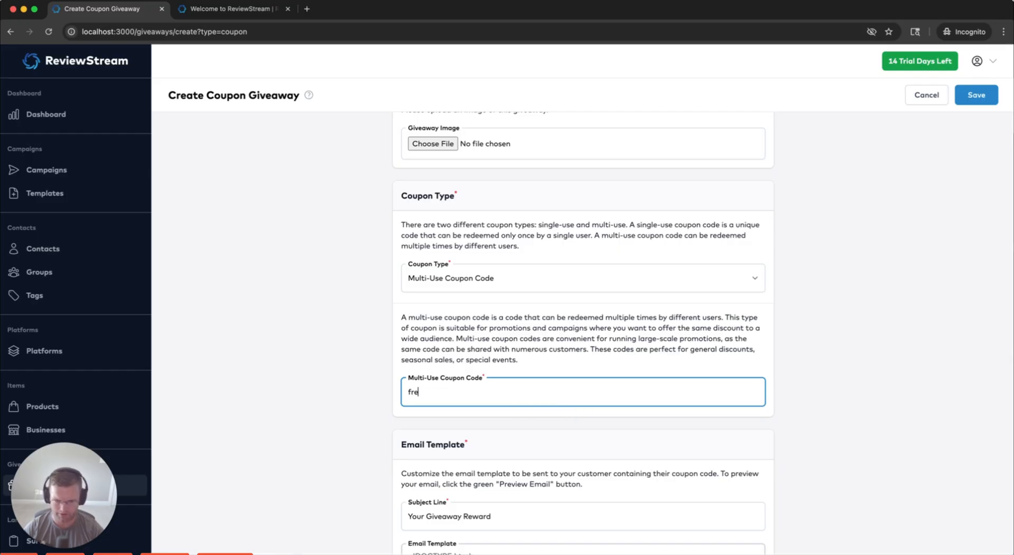
pyautogui.write('ecarwash')
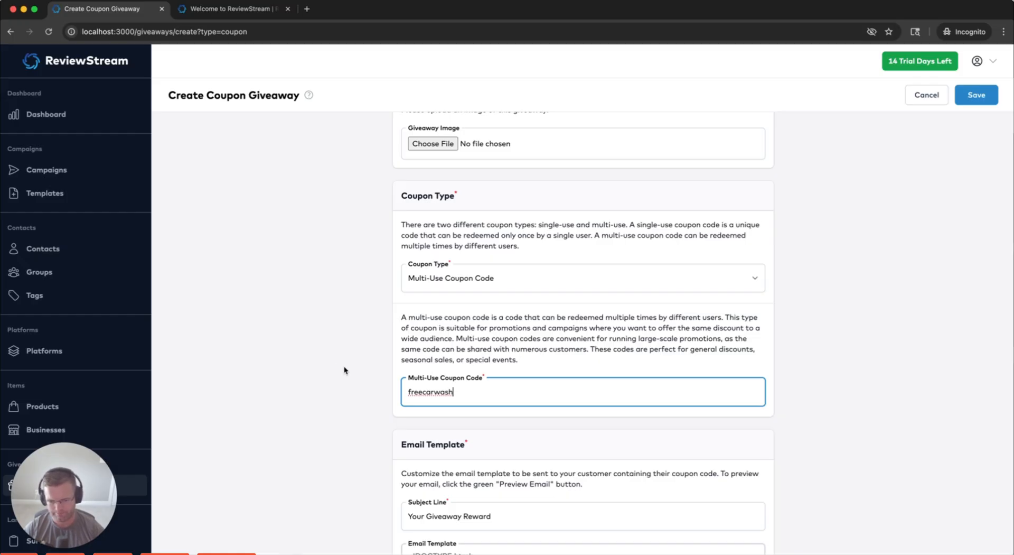
pyautogui.click(502, 277)
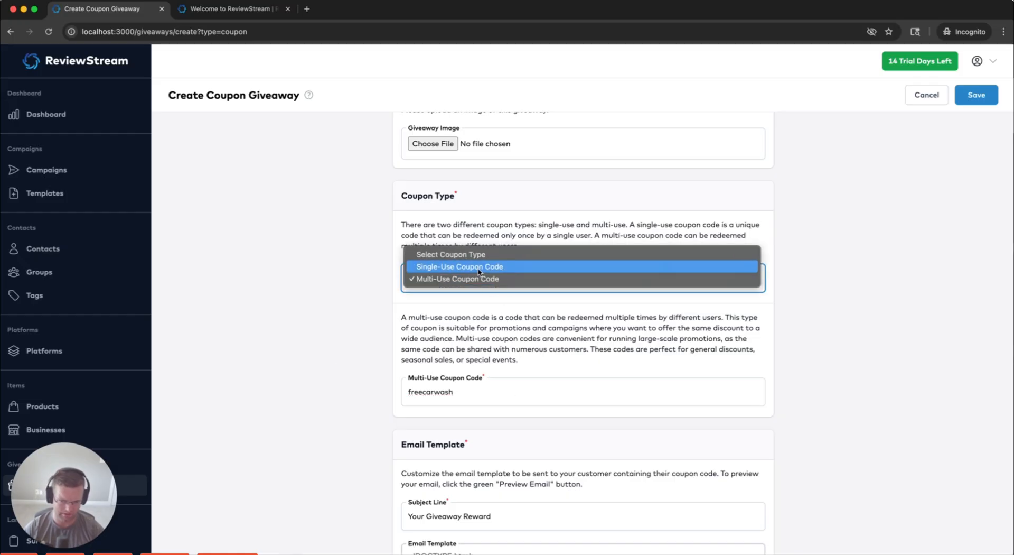
pyautogui.click(364, 306)
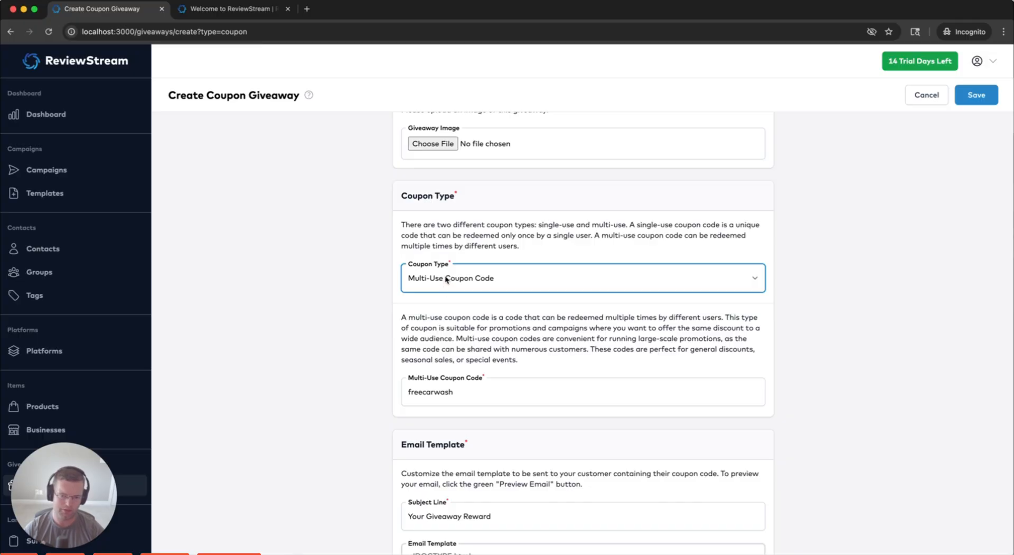
pyautogui.click(367, 312)
# Replace the email subject line with "Here's your free car wash"
pyautogui.scroll(-4, 370, 309)
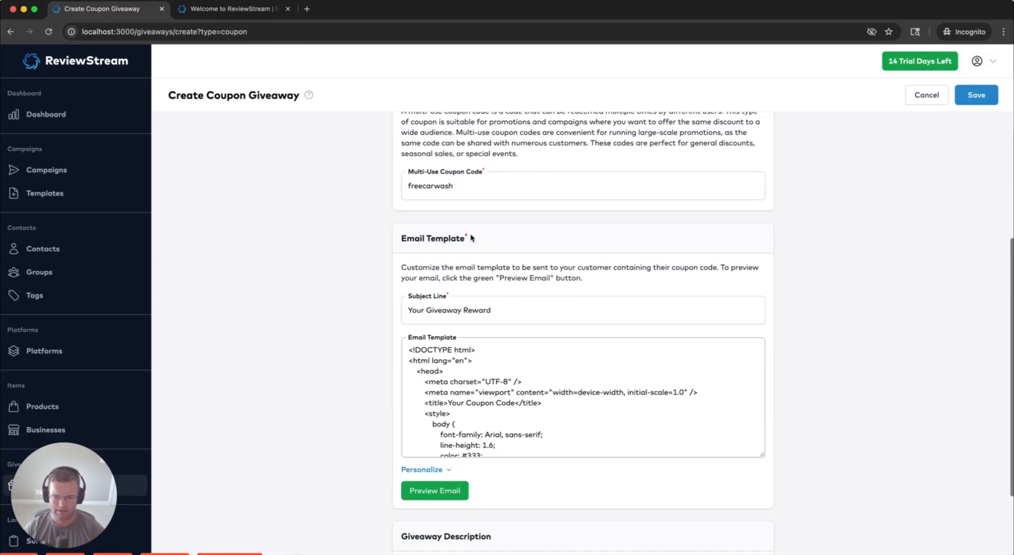
pyautogui.scroll(-3, 471, 240)
pyautogui.scroll(2, 454, 197)
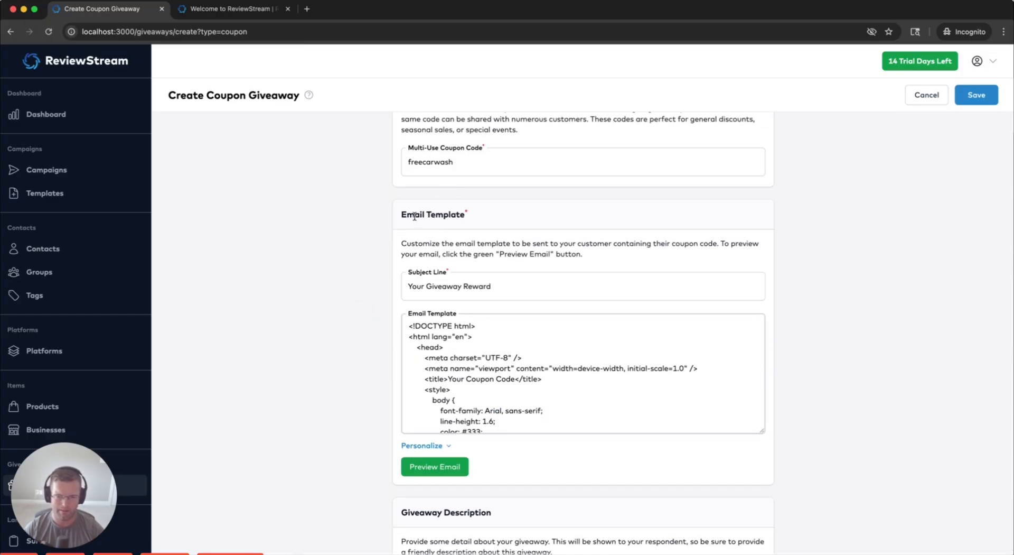
pyautogui.click(464, 512)
pyautogui.click(445, 215)
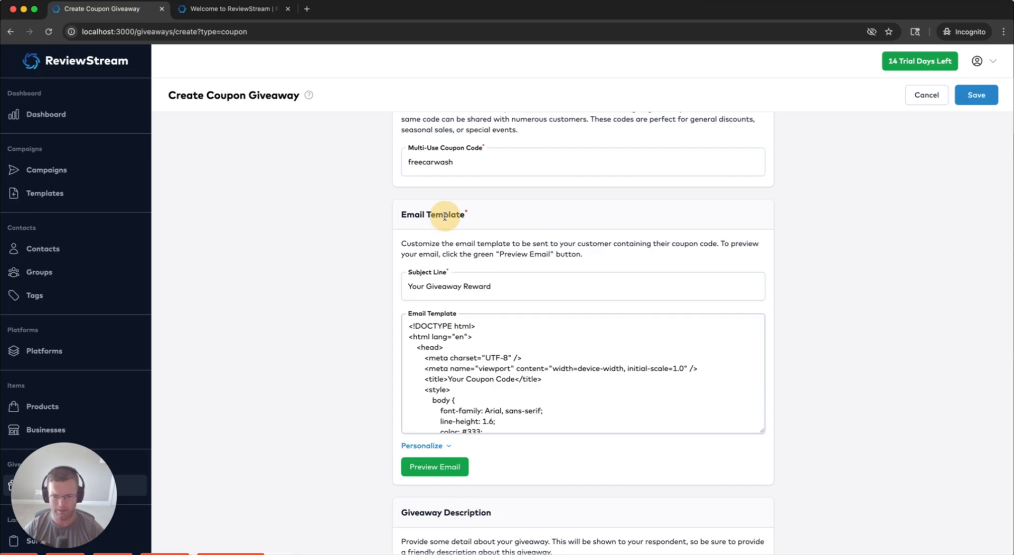
pyautogui.moveTo(495, 287); pyautogui.dragTo(385, 286)
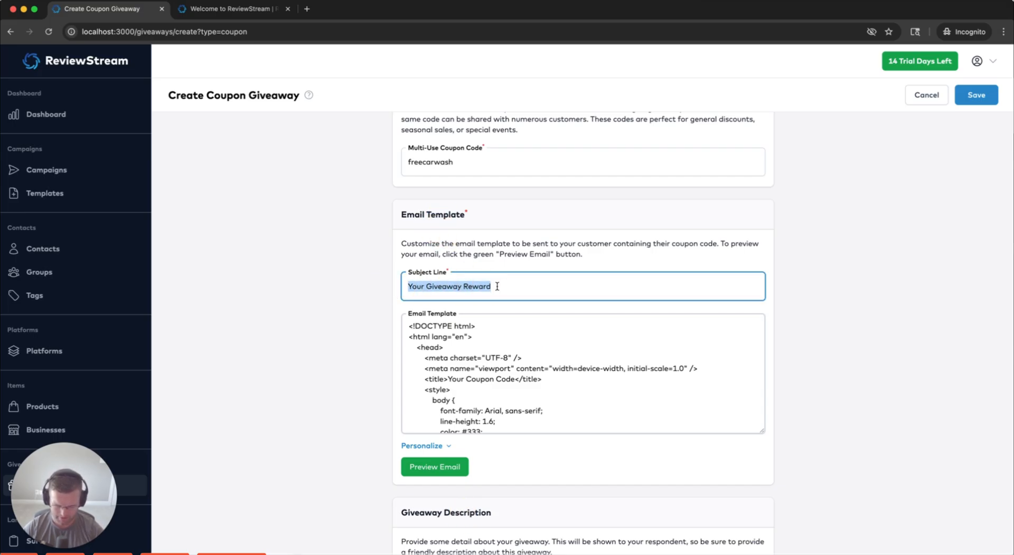
pyautogui.write("Here's your freee")
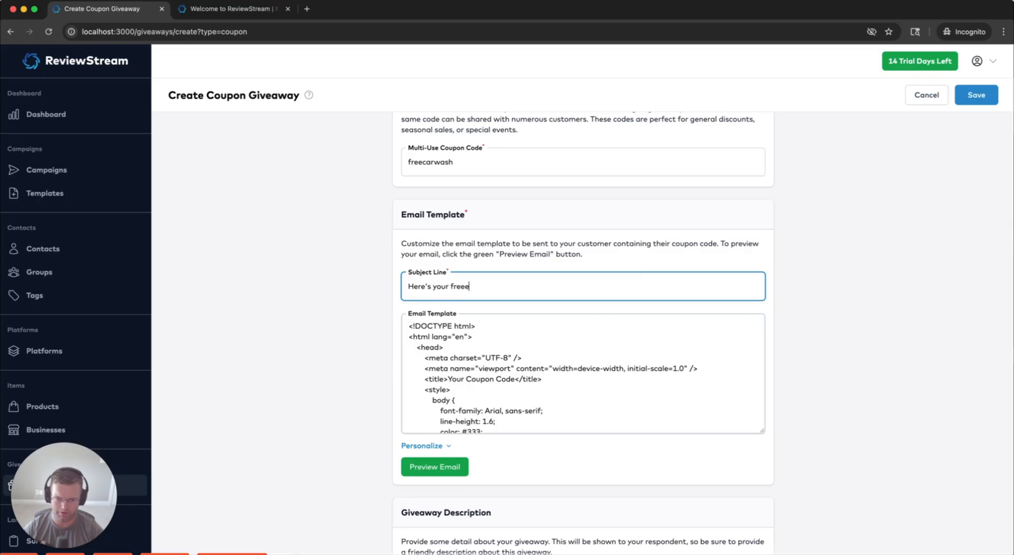
pyautogui.press('BackSpace')
pyautogui.write(' car wash')
# Review the email template HTML, highlighting the thank-you sentence and {{couponCode}} placeholder
pyautogui.click(534, 367)
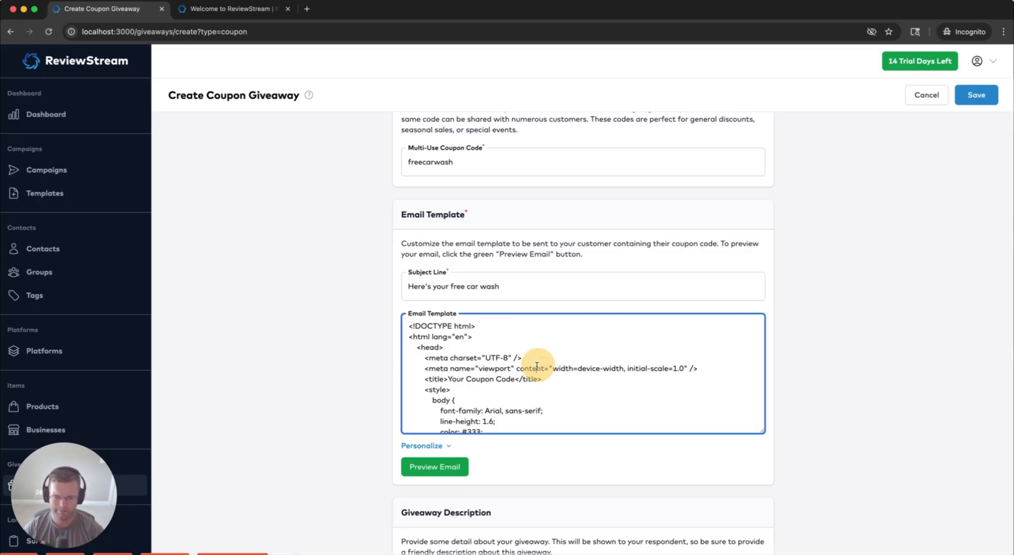
pyautogui.scroll(-1, 534, 368)
pyautogui.scroll(-15, 534, 368)
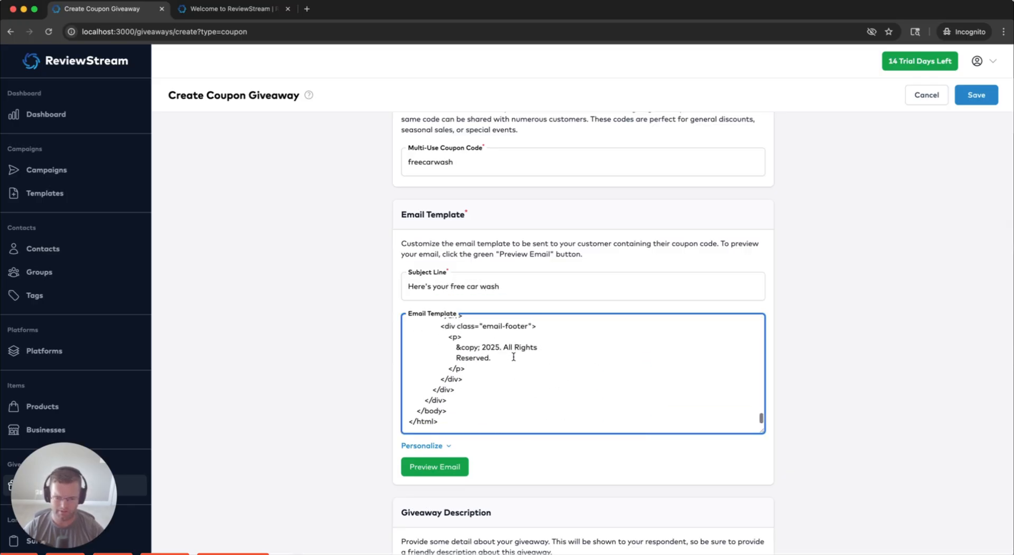
pyautogui.scroll(-5, 518, 358)
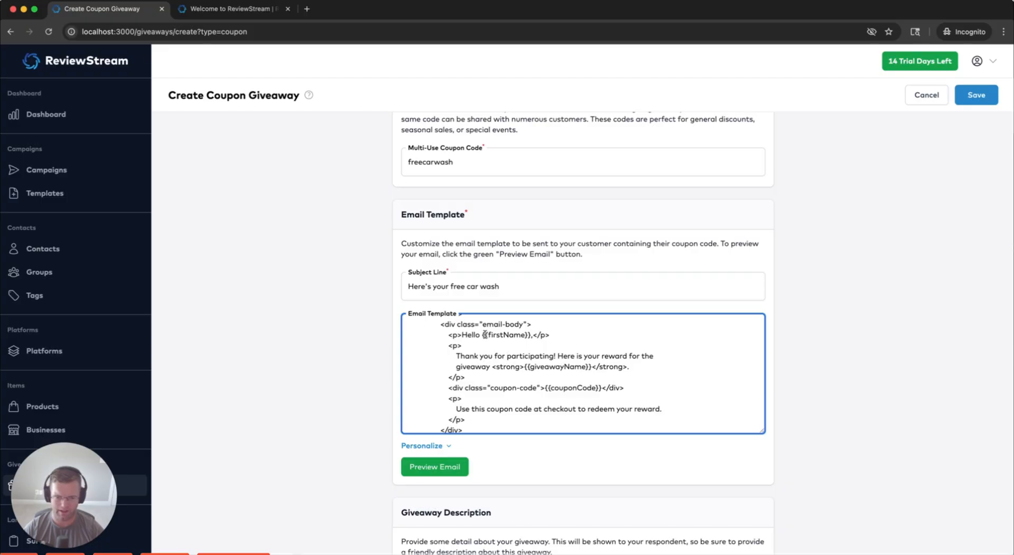
pyautogui.moveTo(456, 356); pyautogui.dragTo(565, 356)
pyautogui.click(595, 357)
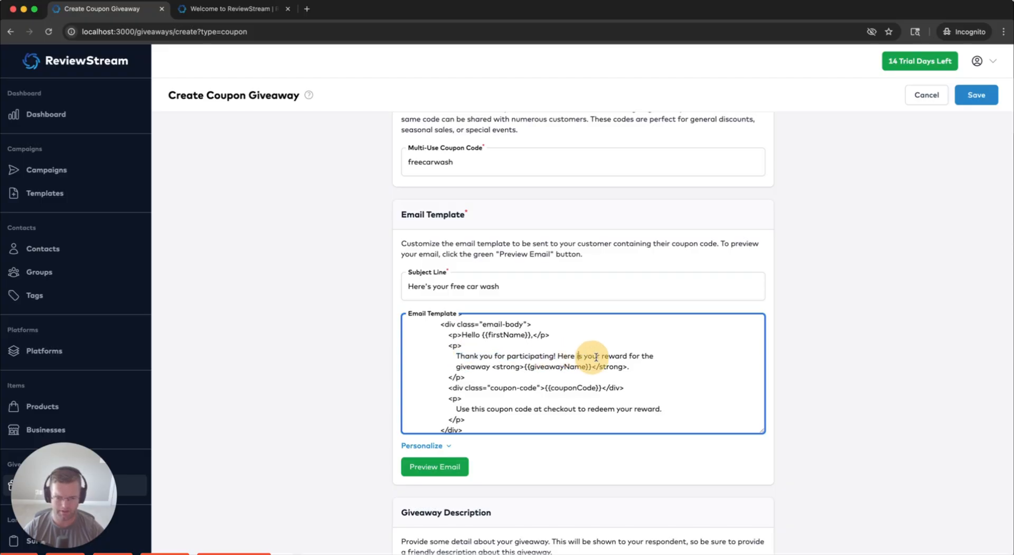
pyautogui.click(604, 356)
pyautogui.click(477, 368)
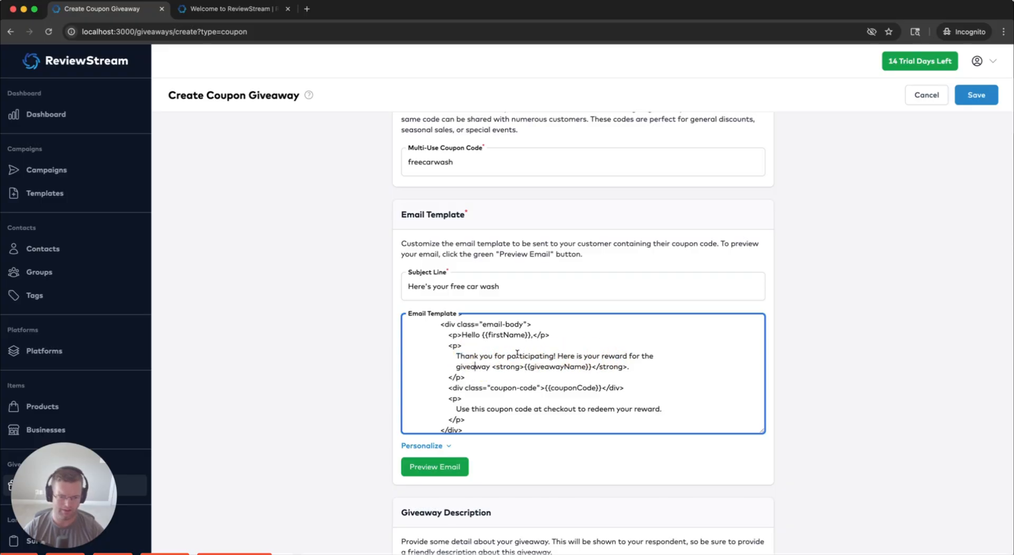
pyautogui.moveTo(602, 388); pyautogui.dragTo(553, 388)
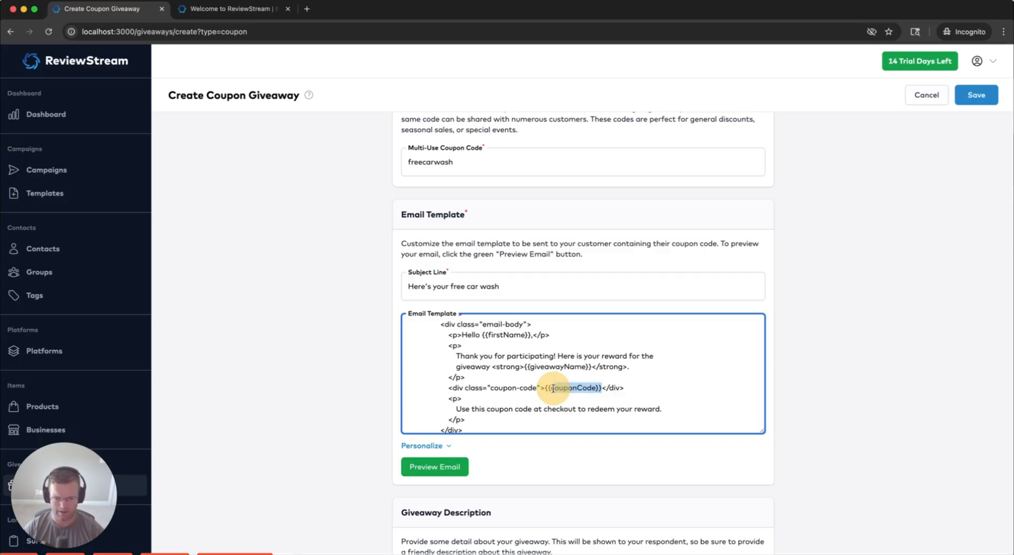
# Expand Personalize to show Available Tokens, pointing out {{couponCode}}, {{giveawayName}} and {{firstName}}
pyautogui.click(441, 446)
pyautogui.scroll(-3, 488, 405)
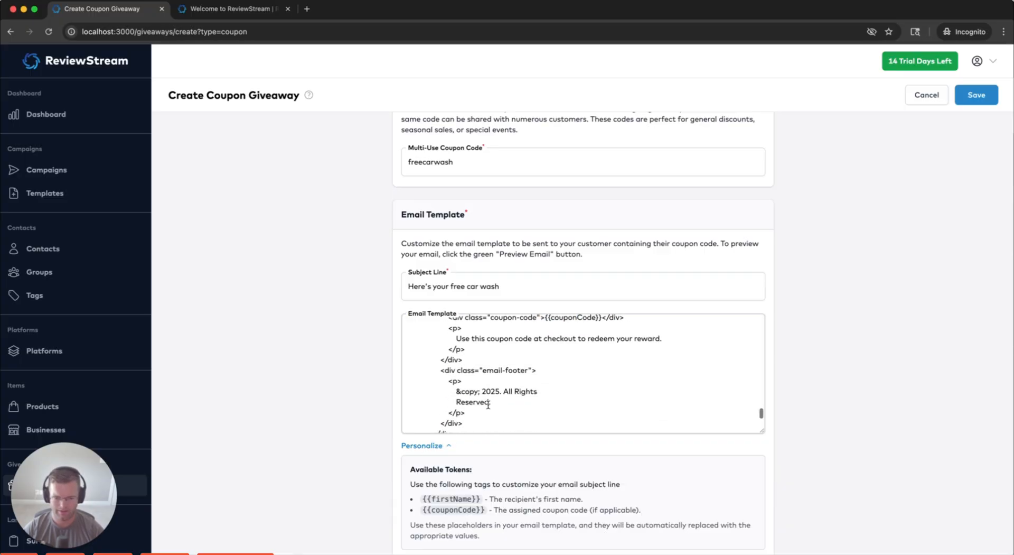
pyautogui.scroll(3, 558, 361)
pyautogui.scroll(-1, 592, 380)
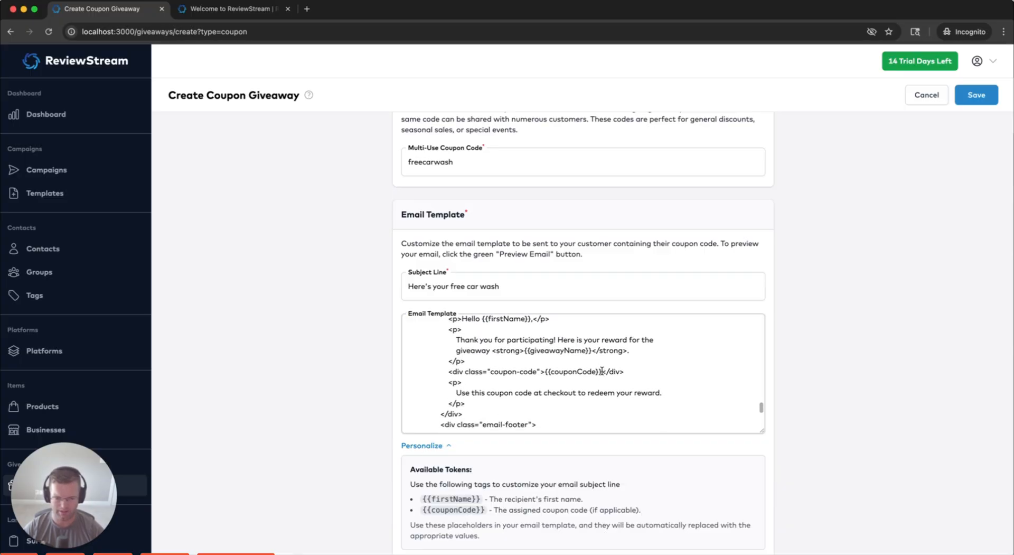
pyautogui.click(583, 370)
pyautogui.click(545, 372)
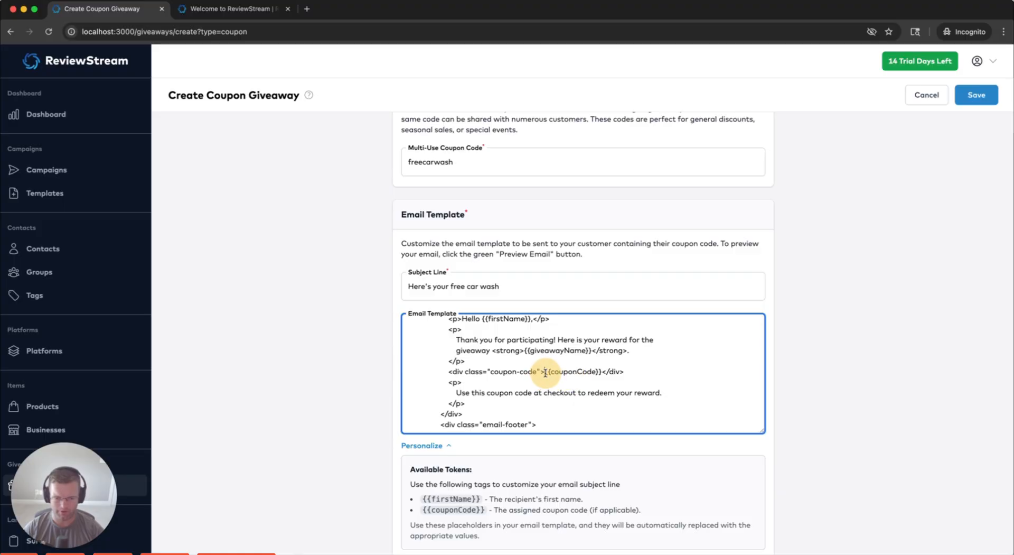
pyautogui.click(590, 353)
pyautogui.click(527, 353)
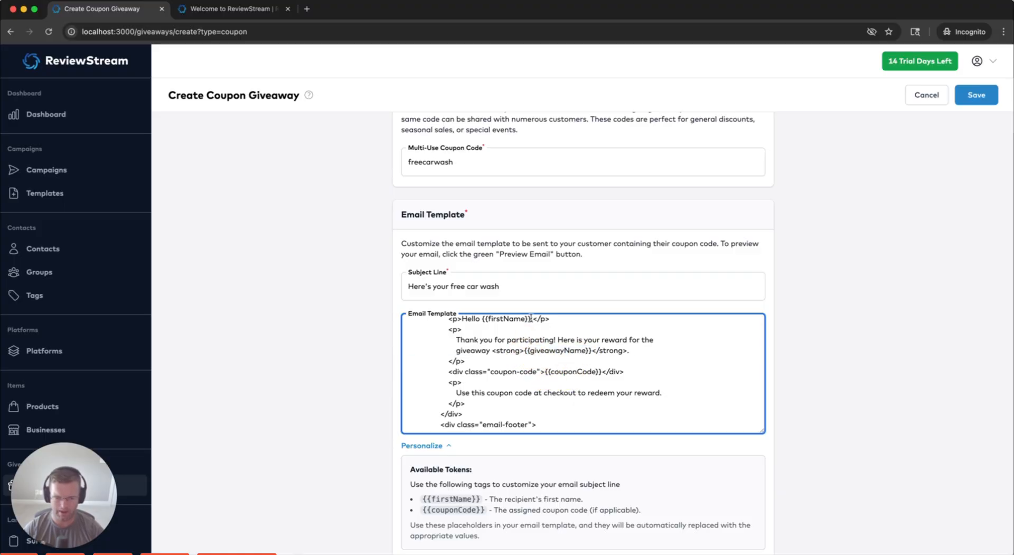
pyautogui.moveTo(531, 319); pyautogui.dragTo(492, 321)
pyautogui.click(448, 501)
pyautogui.click(456, 508)
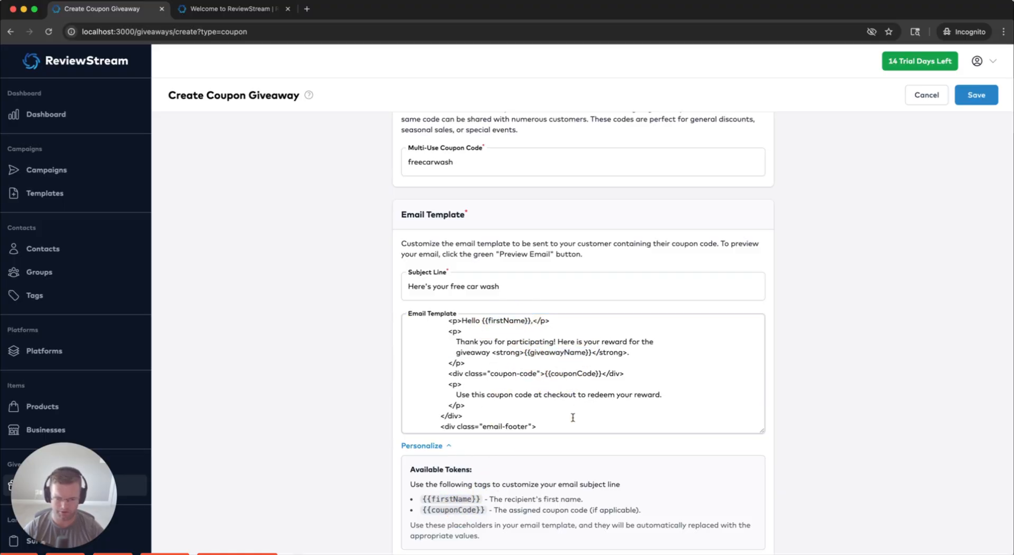
pyautogui.scroll(-5, 576, 395)
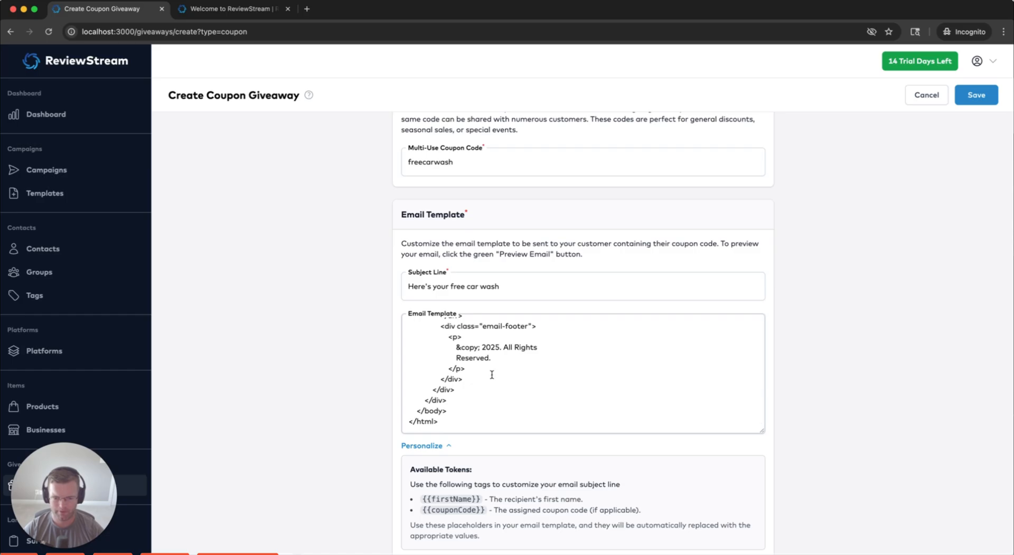
# Enter 'Free car wash' in the coupon giveaway's Giveaway Description box
pyautogui.scroll(-4, 365, 350)
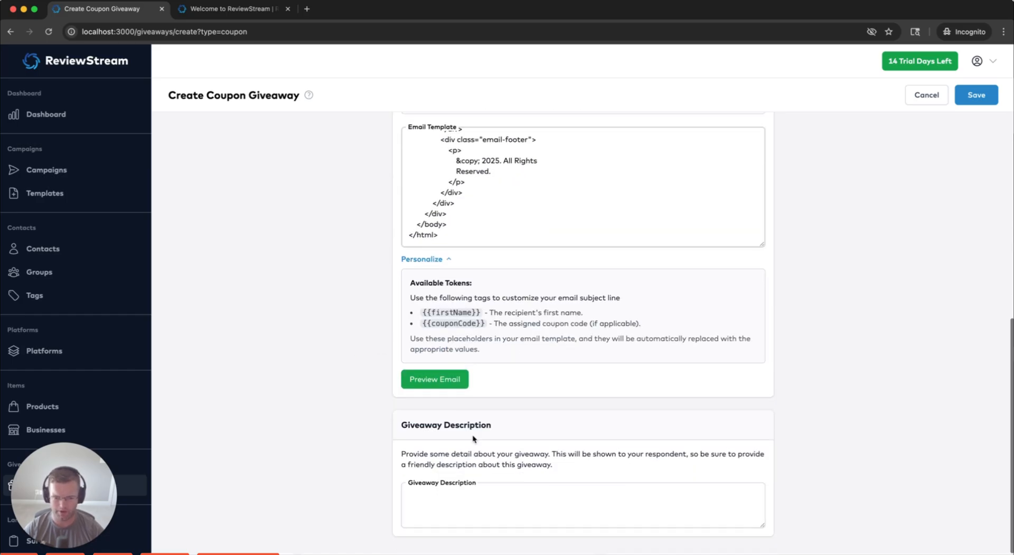
pyautogui.click(481, 503)
pyautogui.scroll(-1, 304, 391)
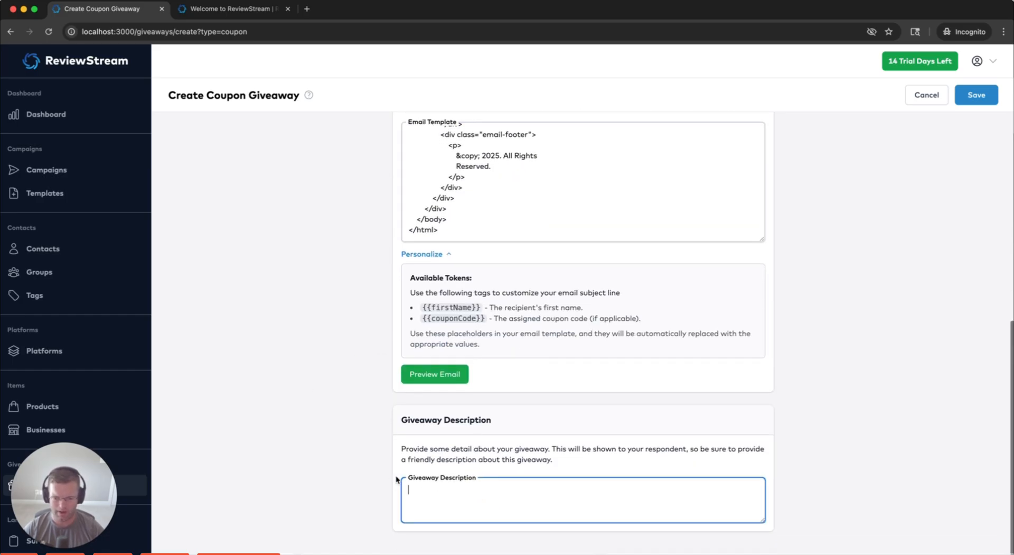
pyautogui.click(554, 496)
pyautogui.write('F')
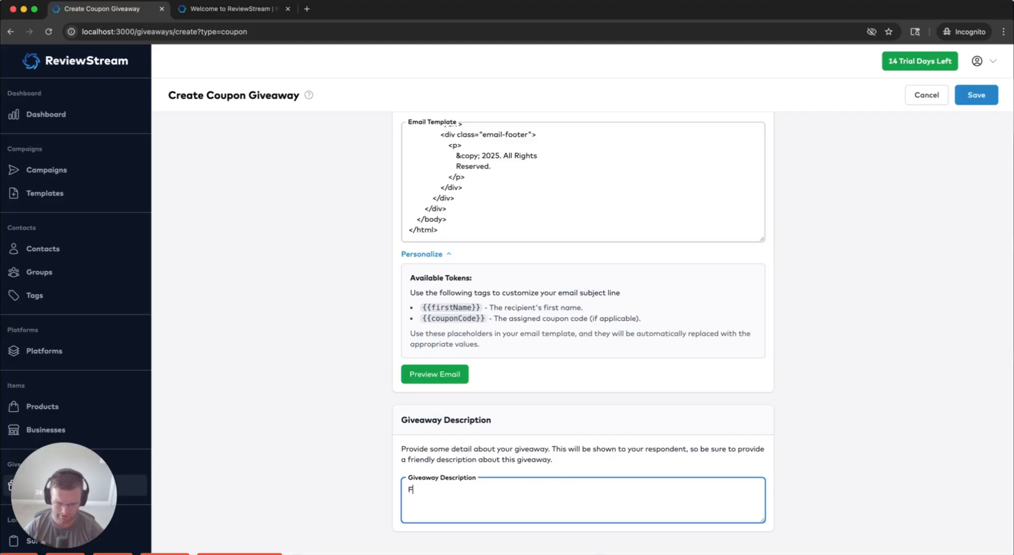
pyautogui.write('ree car wash')
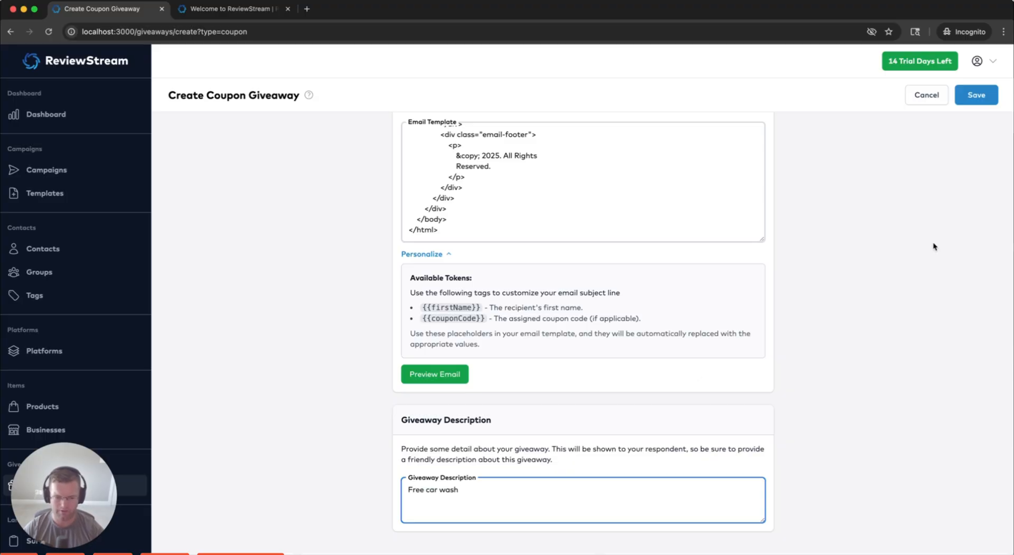
pyautogui.click(806, 299)
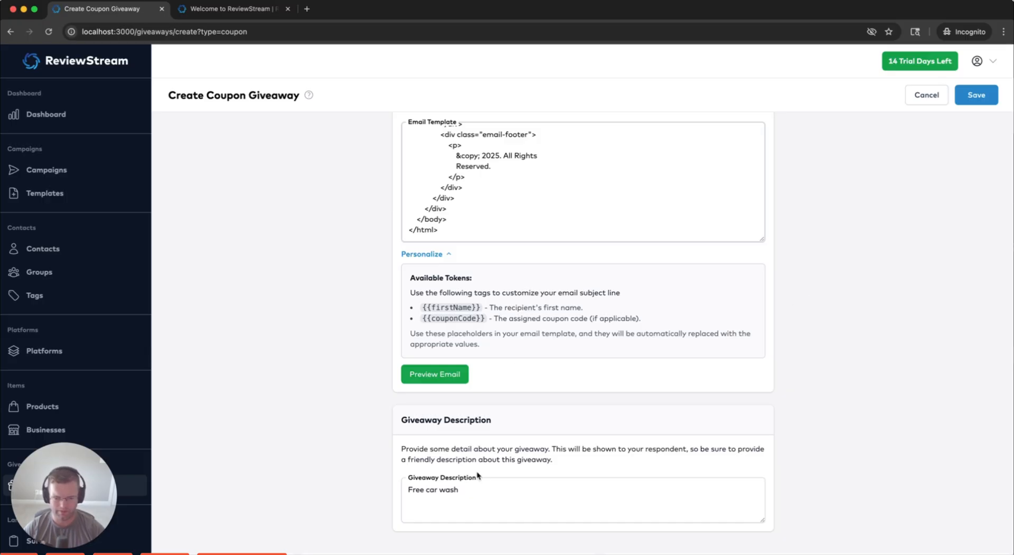
pyautogui.moveTo(482, 487); pyautogui.dragTo(418, 490)
pyautogui.click(465, 489)
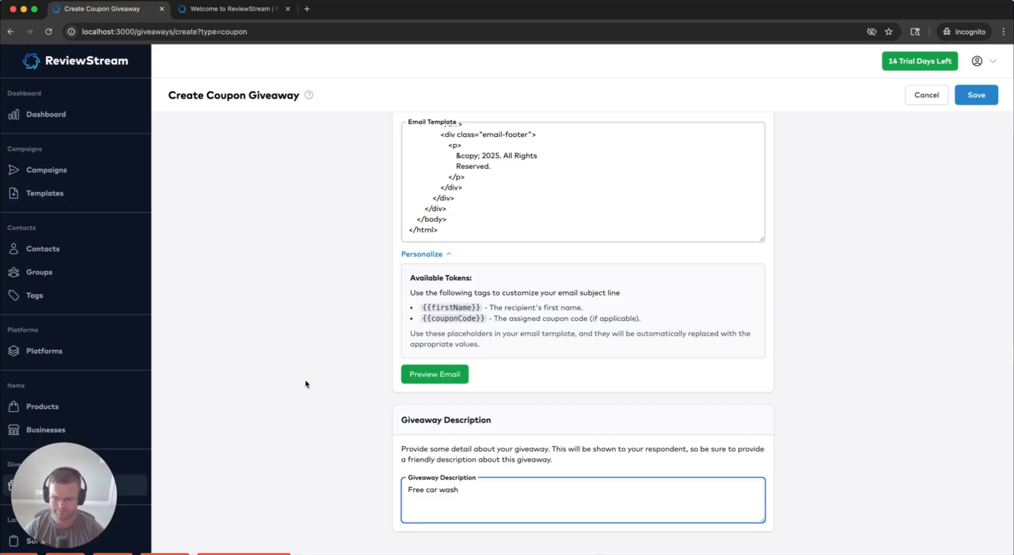
pyautogui.scroll(-3, 112, 380)
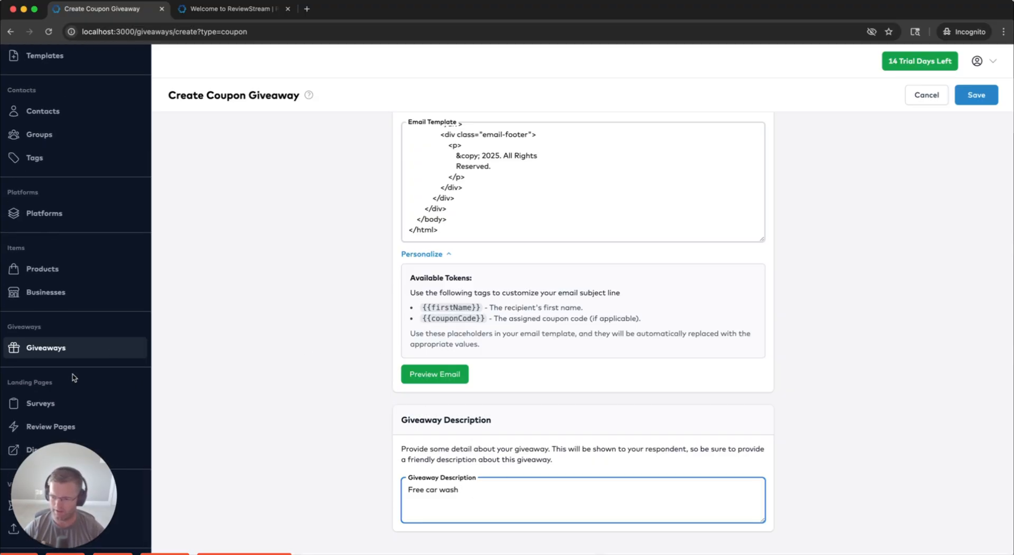
# From the Surveys page, open a blank Create Survey form after the add-a-survey link fails
pyautogui.click(44, 405)
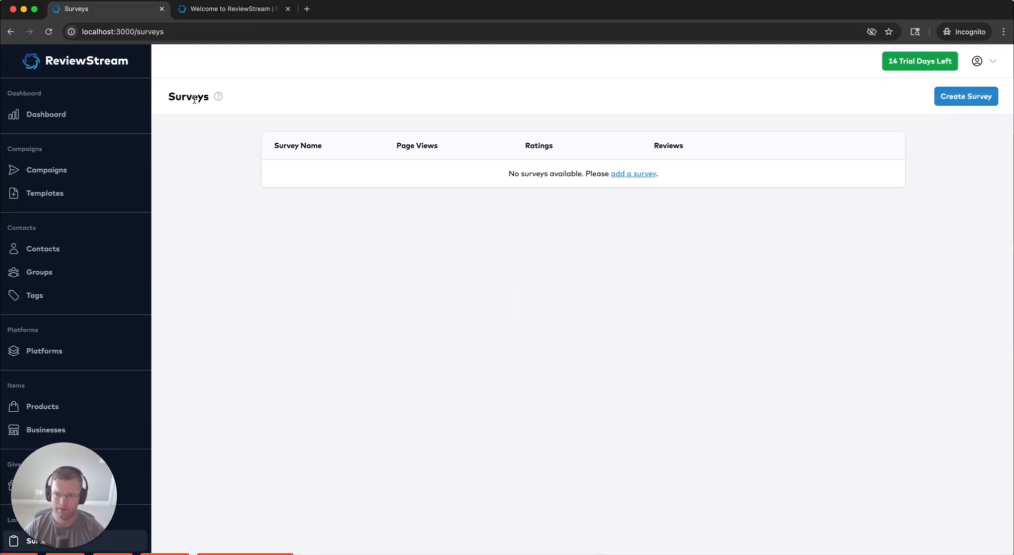
pyautogui.click(631, 176)
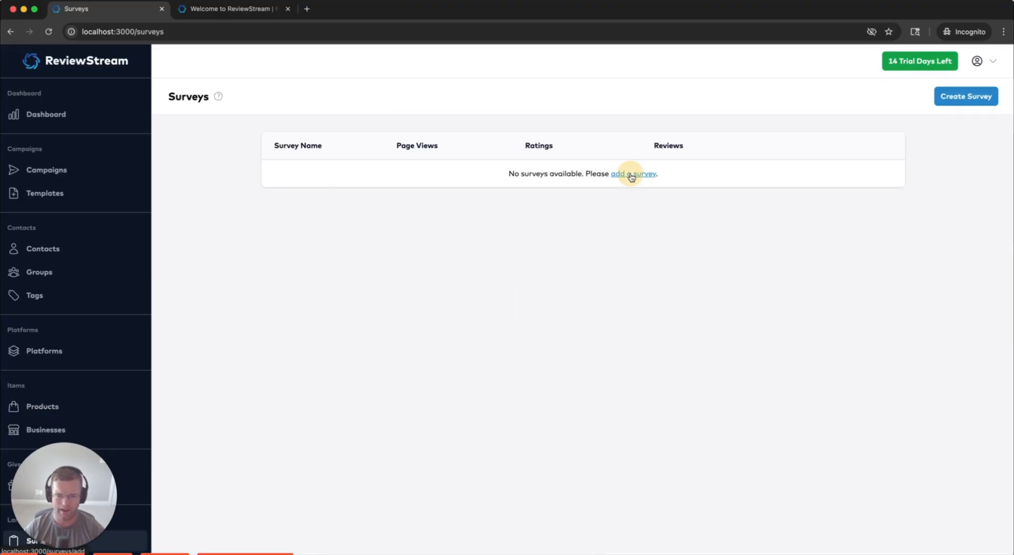
pyautogui.click(11, 32)
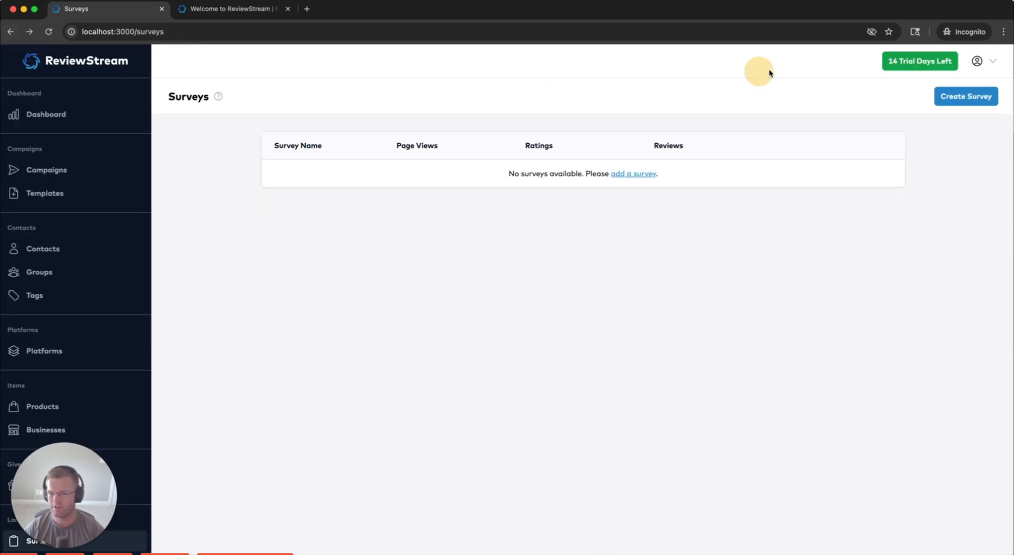
pyautogui.click(962, 98)
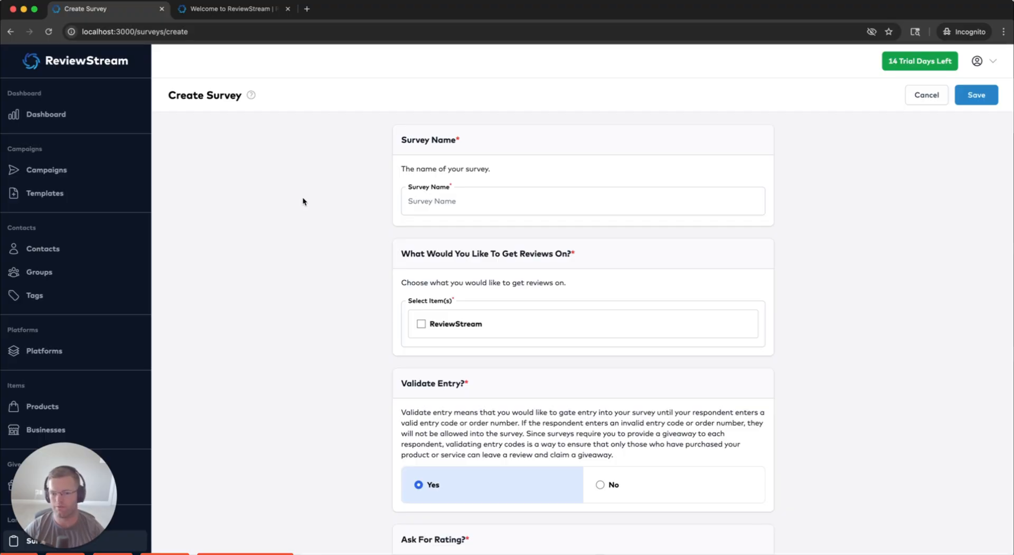
pyautogui.scroll(-5, 56, 271)
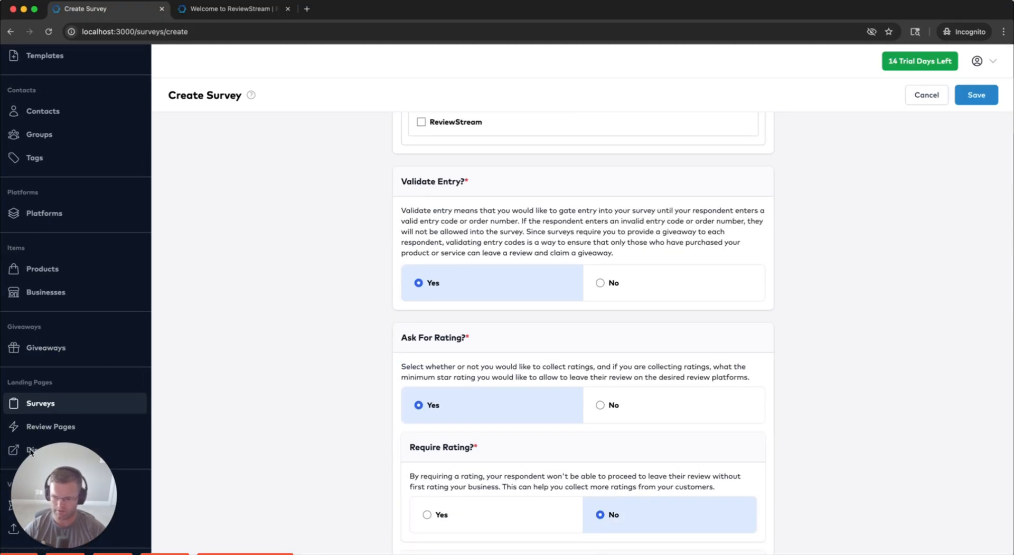
pyautogui.scroll(3, 313, 317)
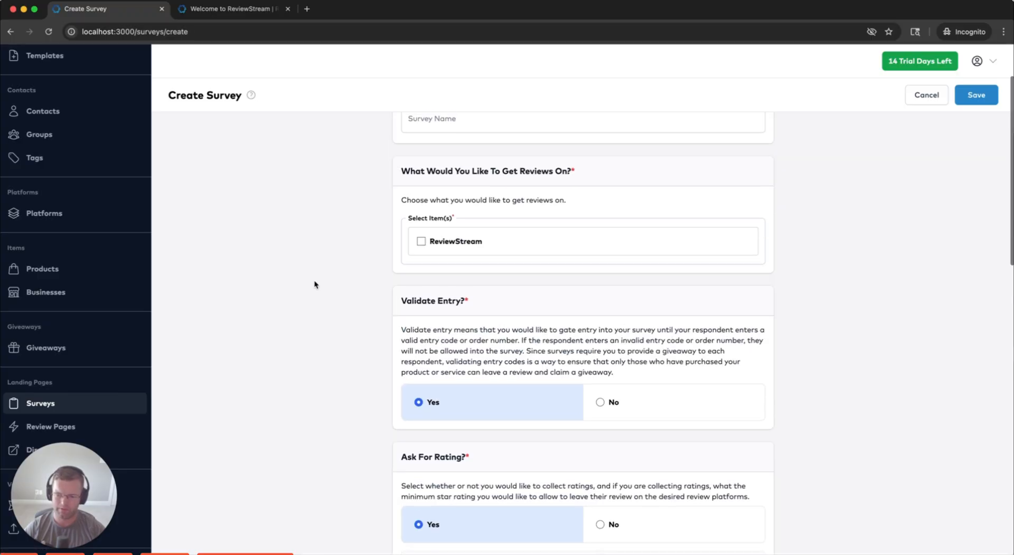
pyautogui.scroll(2, 311, 275)
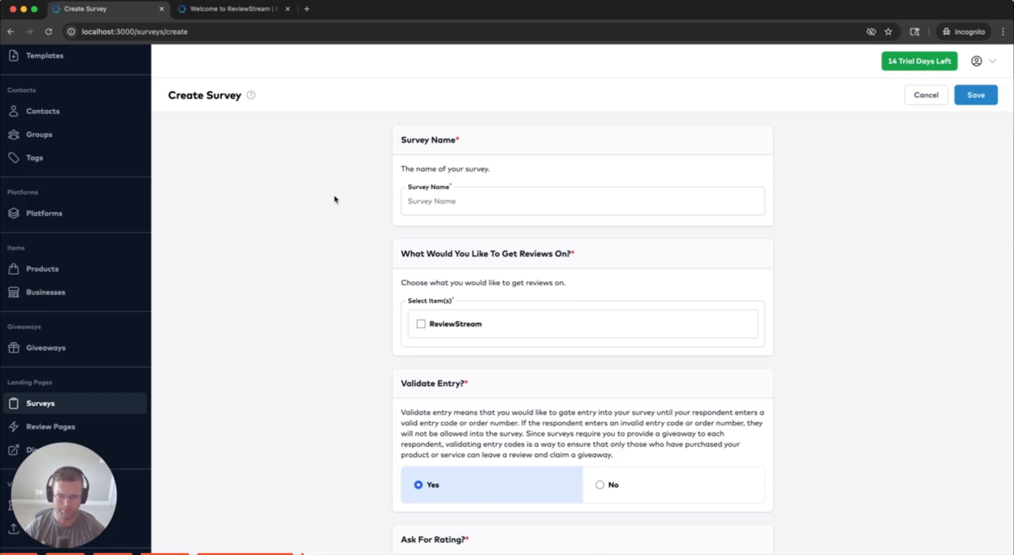
# Name the new survey 'Test', tick ReviewStream, and check the empty Giveaways page
pyautogui.click(444, 202)
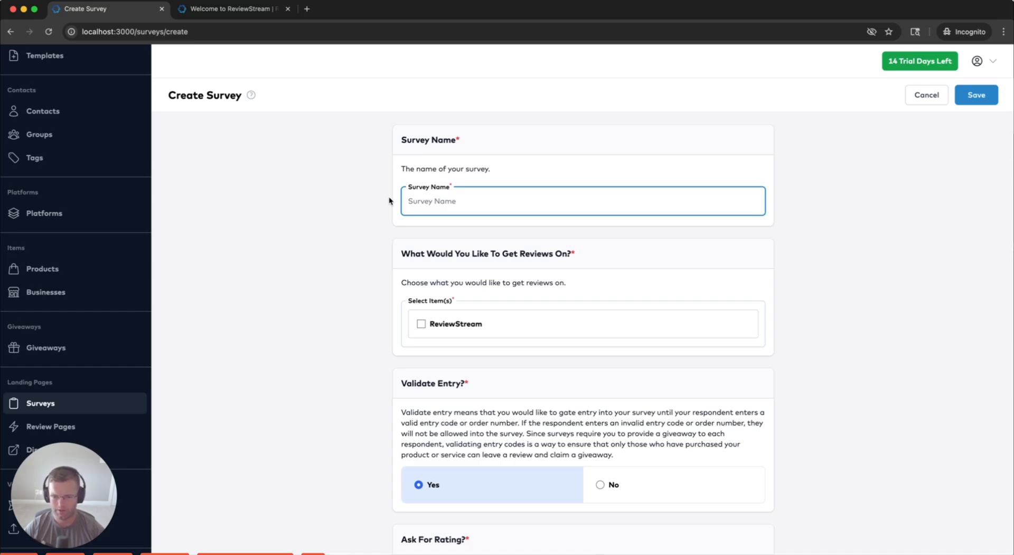
pyautogui.click(362, 204)
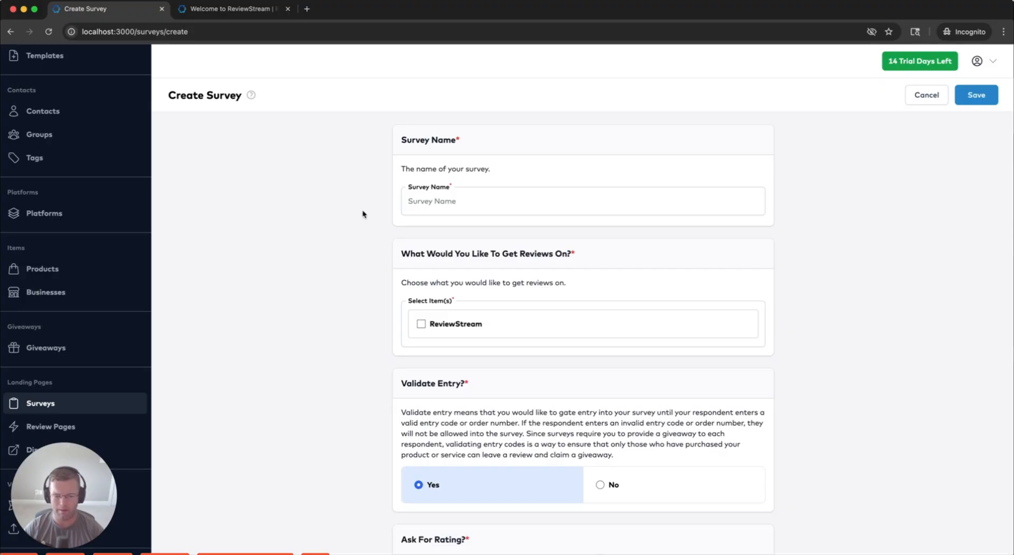
pyautogui.click(438, 201)
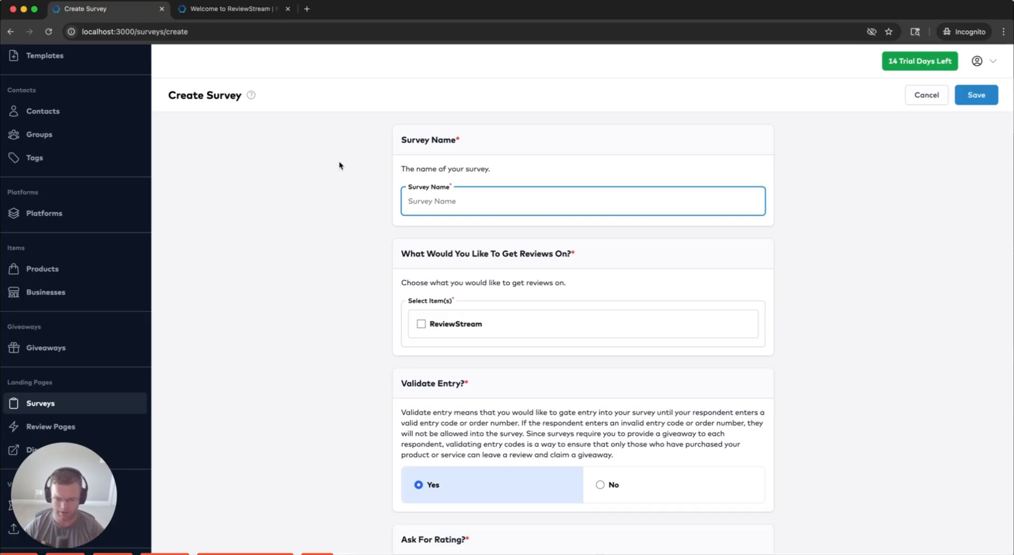
pyautogui.write('Test')
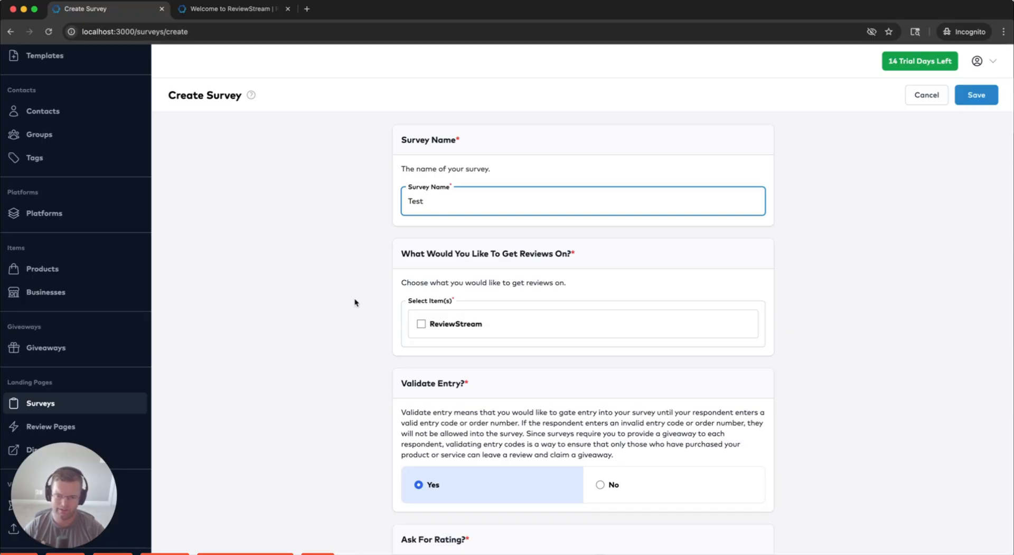
pyautogui.scroll(-1, 418, 318)
pyautogui.click(420, 320)
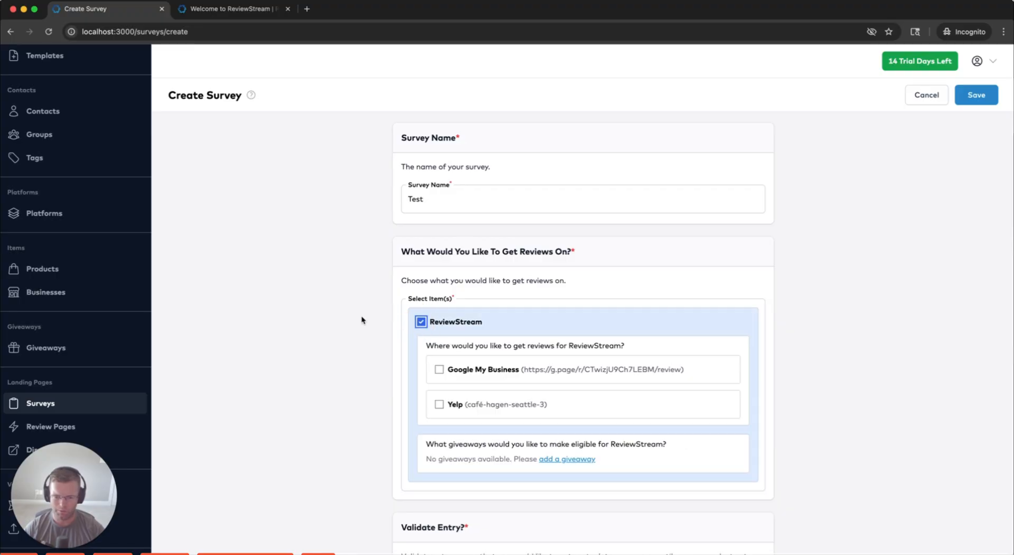
pyautogui.scroll(-1, 354, 316)
pyautogui.scroll(-1, 339, 311)
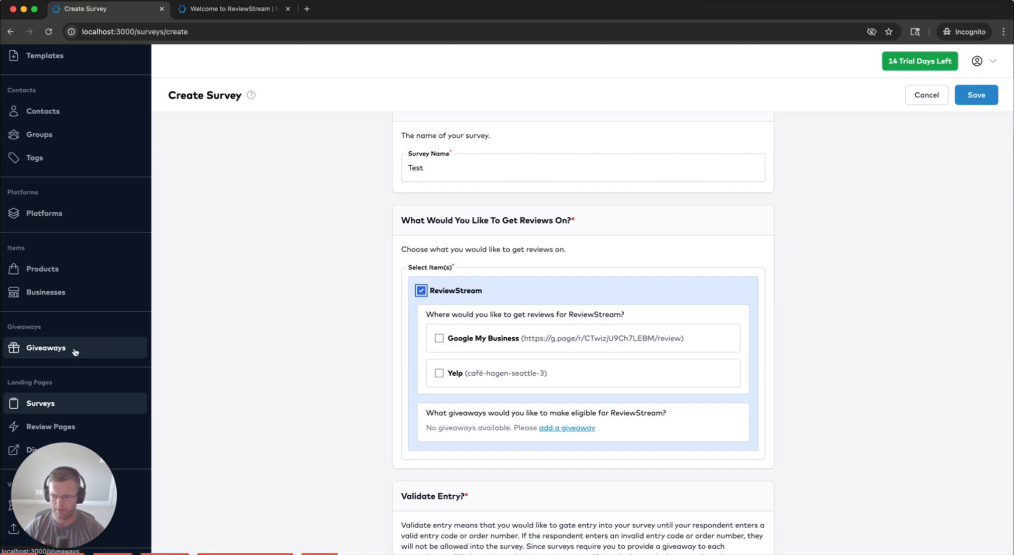
pyautogui.click(100, 348)
# Start a Product giveaway named 'T-Shirt' with the description 'T-Shirt', skipping the image
pyautogui.click(653, 172)
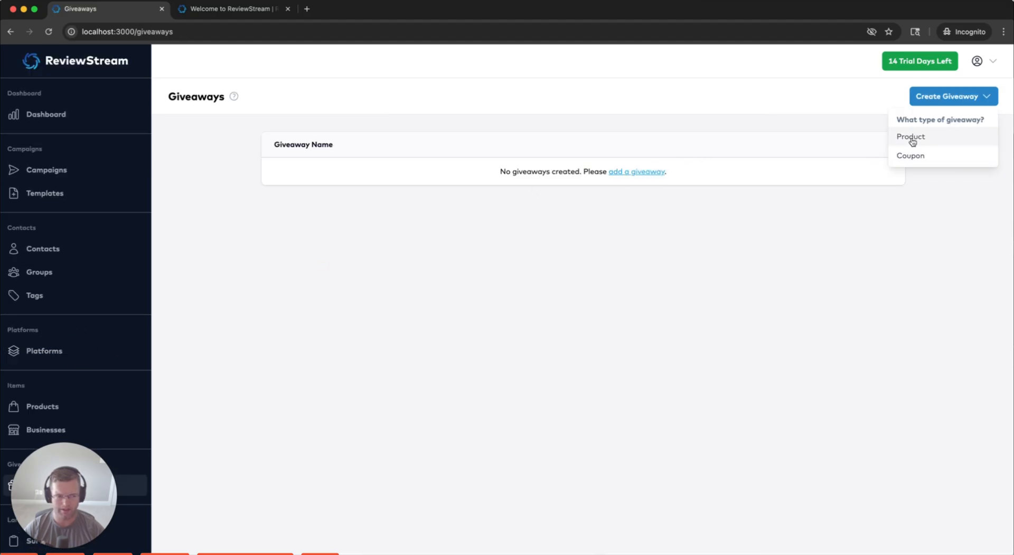
pyautogui.click(912, 156)
pyautogui.click(501, 200)
pyautogui.write('T-Shirt')
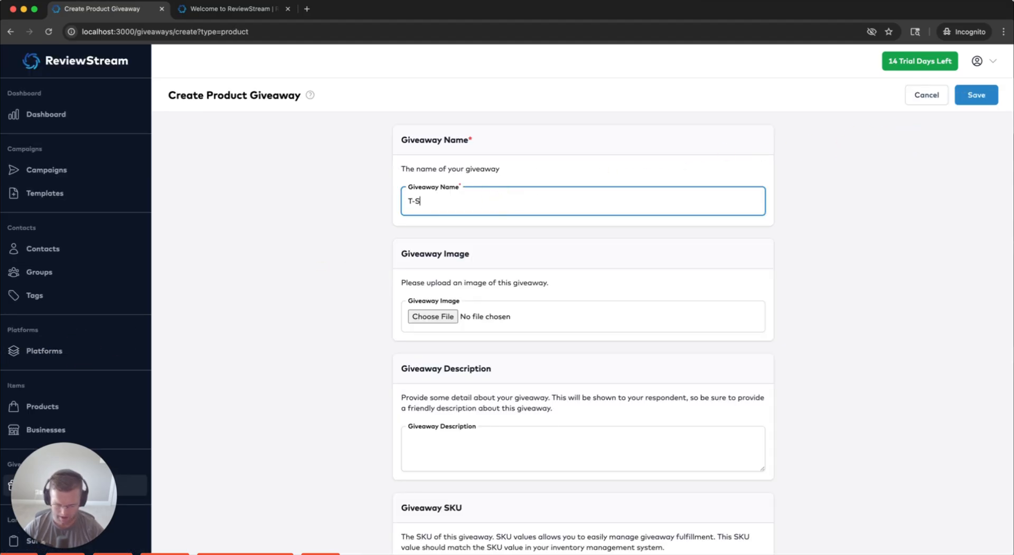
pyautogui.click(441, 317)
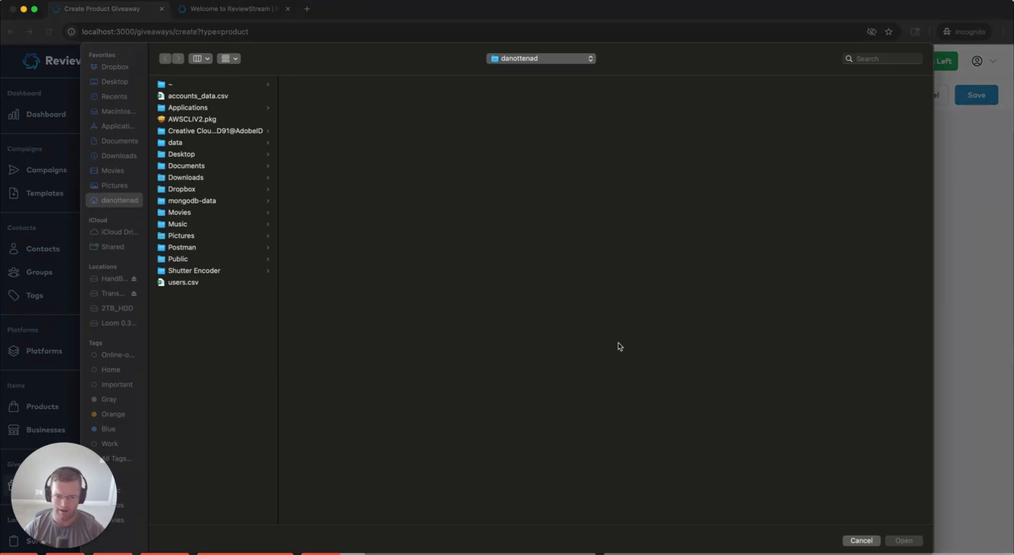
pyautogui.press('Escape')
pyautogui.scroll(-2, 340, 367)
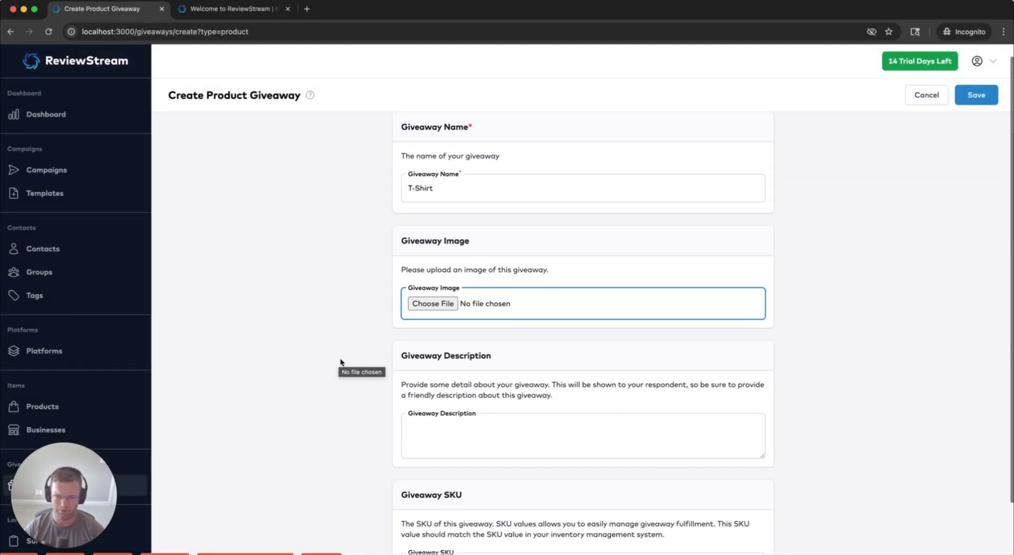
pyautogui.click(527, 403)
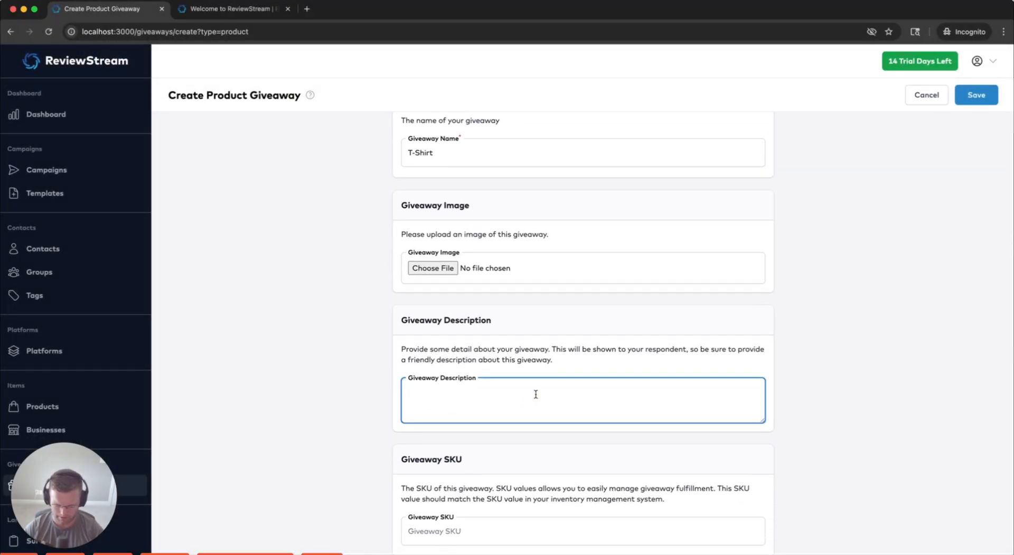
pyautogui.write('T-Shirt')
# Locate the Giveaway SKU field and place the cursor in it
pyautogui.scroll(-1, 351, 437)
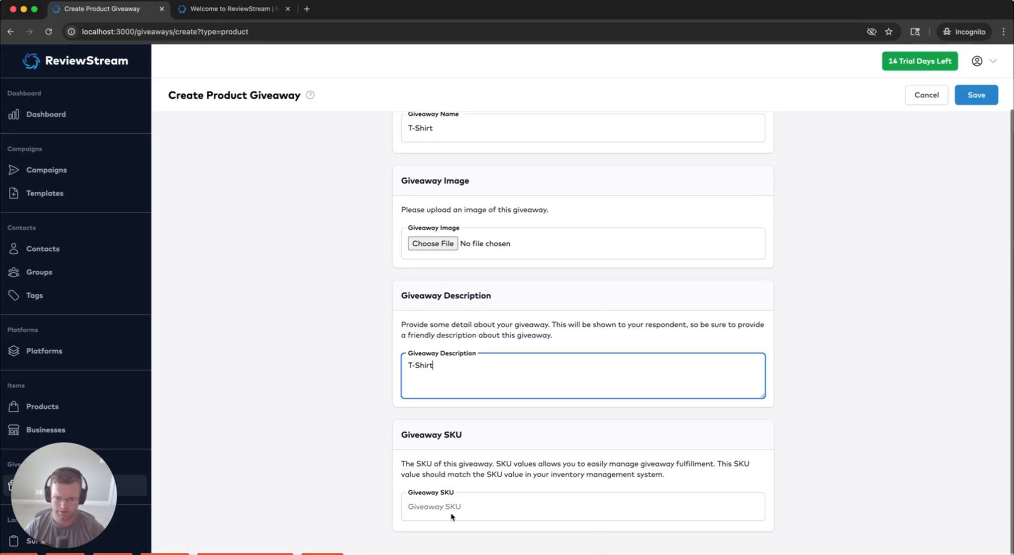
pyautogui.click(464, 507)
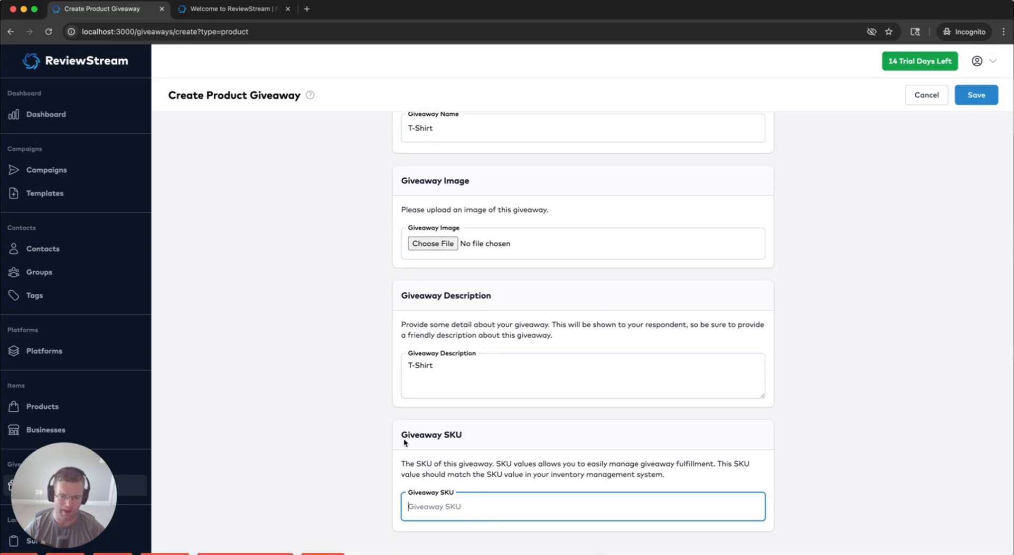
pyautogui.moveTo(403, 434); pyautogui.dragTo(465, 434)
pyautogui.click(421, 435)
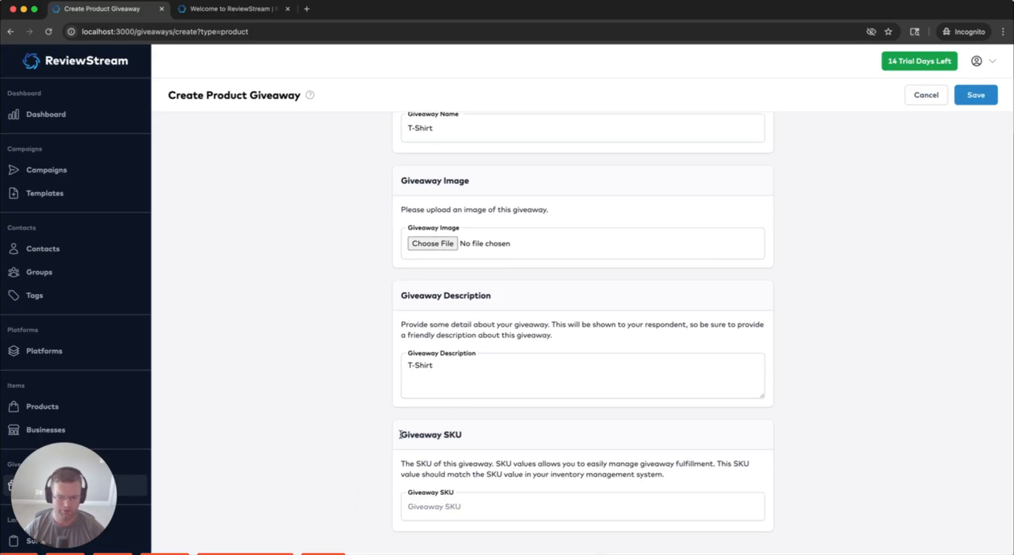
pyautogui.moveTo(400, 434); pyautogui.dragTo(465, 436)
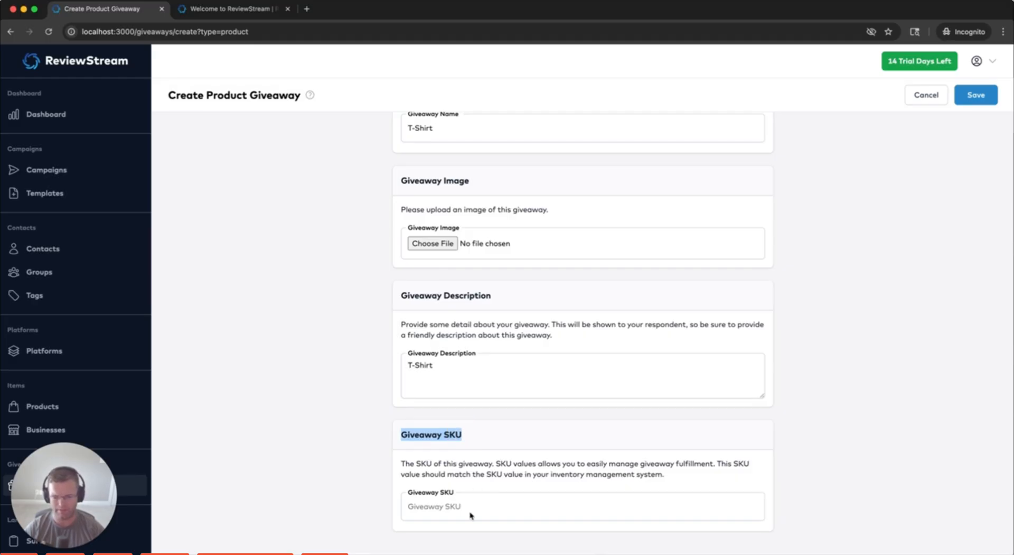
pyautogui.scroll(3, 405, 353)
pyautogui.click(415, 199)
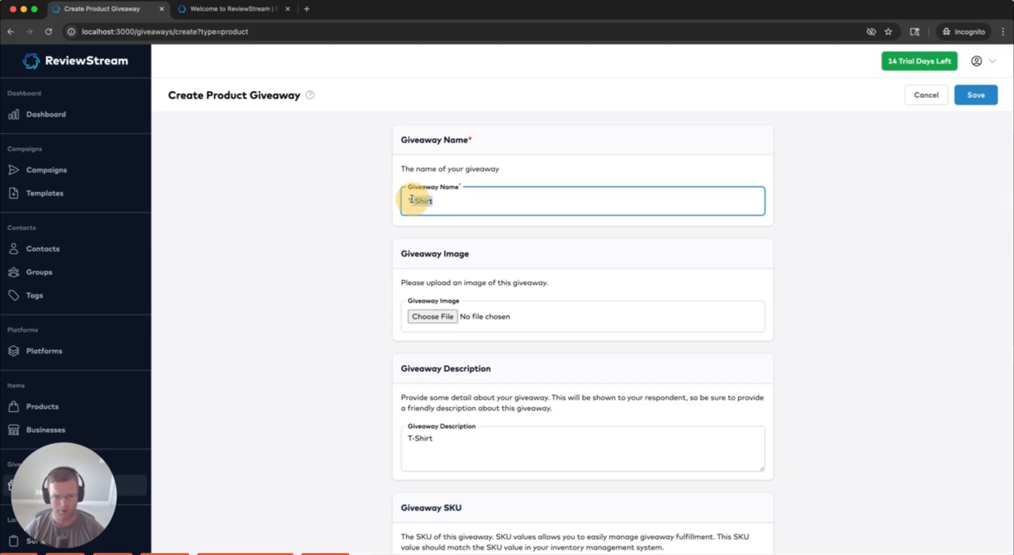
pyautogui.scroll(-3, 333, 311)
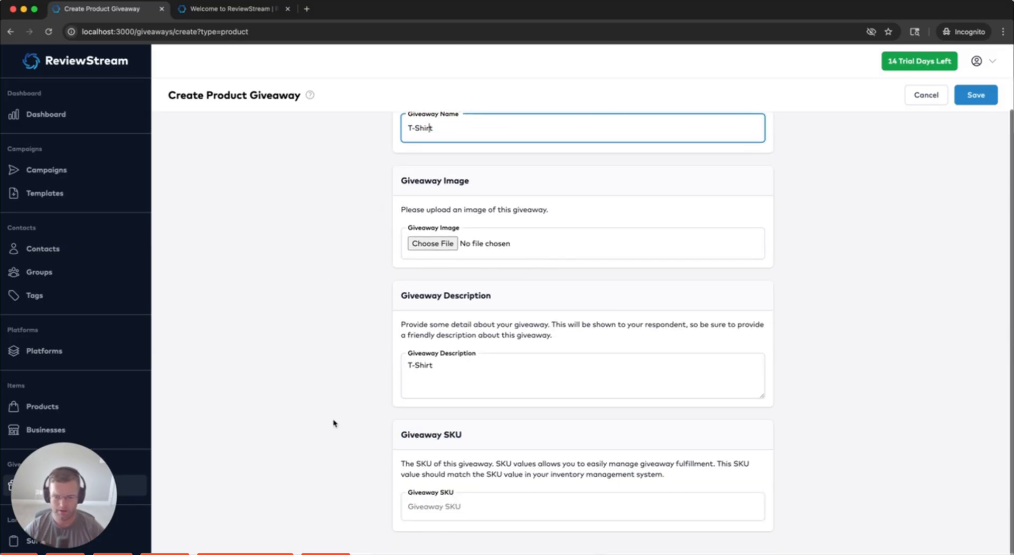
pyautogui.click(459, 508)
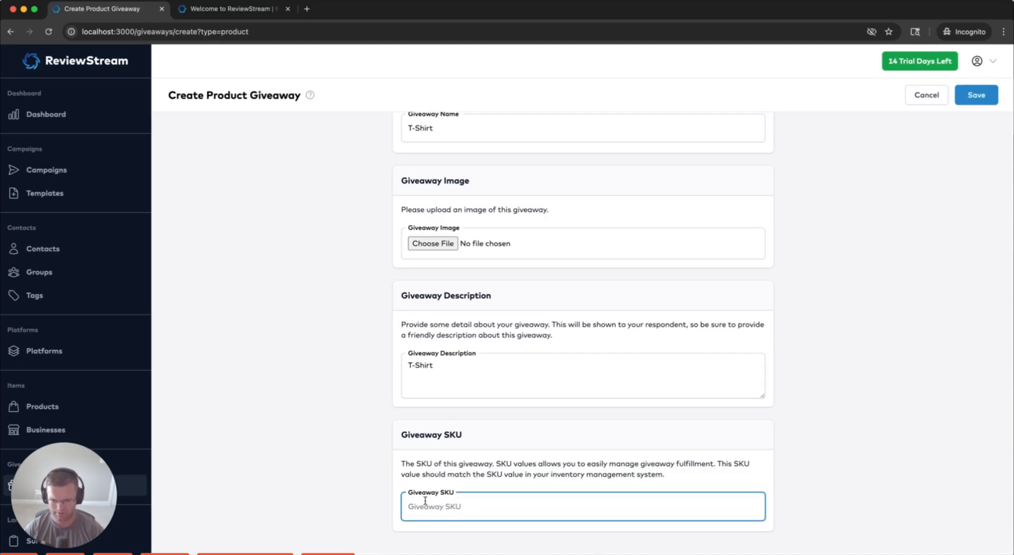
pyautogui.click(465, 505)
# Enter SKU 123 and save the T-Shirt giveaway
pyautogui.write('123')
pyautogui.click(974, 96)
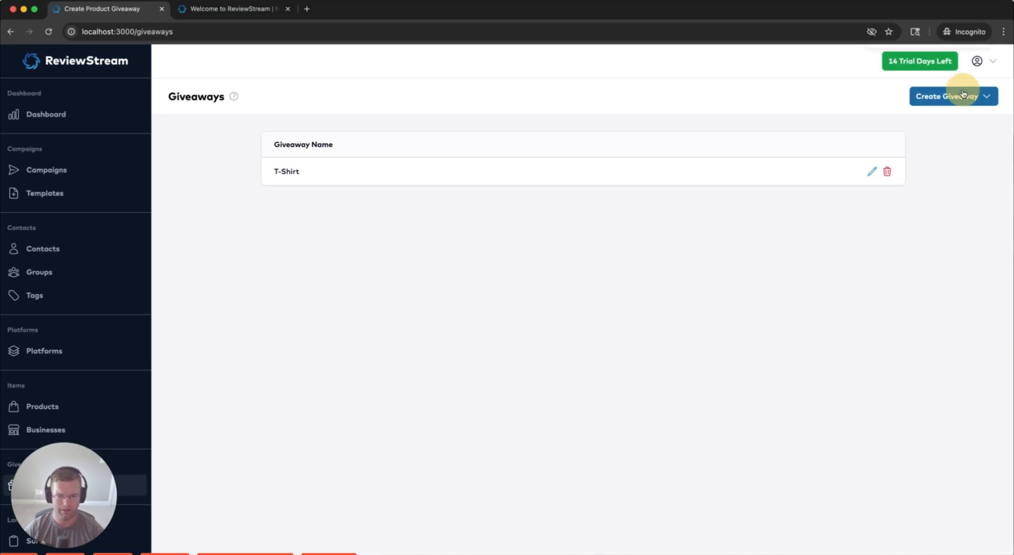
pyautogui.scroll(-5, 102, 374)
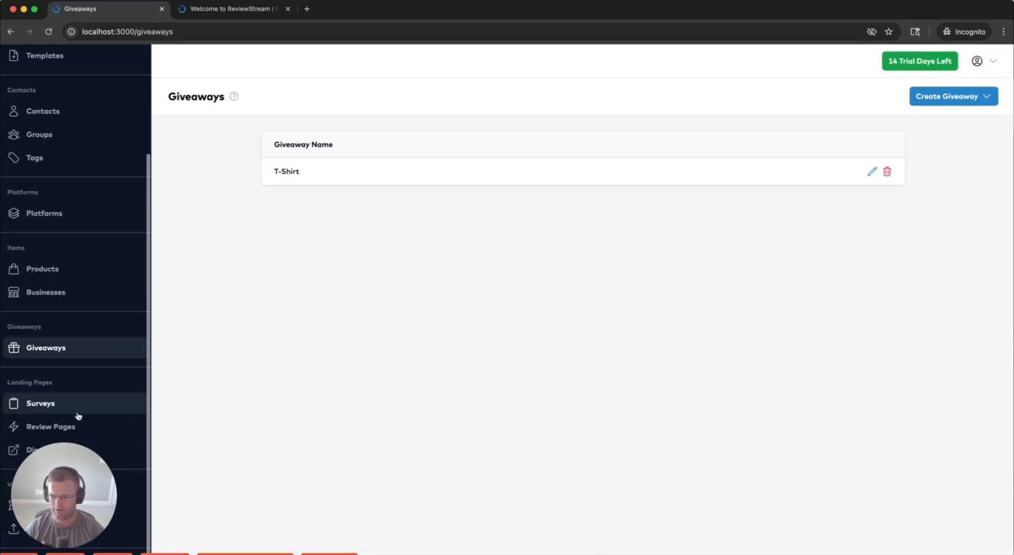
# Open a new survey form, name it 'Test', and tick ReviewStream
pyautogui.click(74, 409)
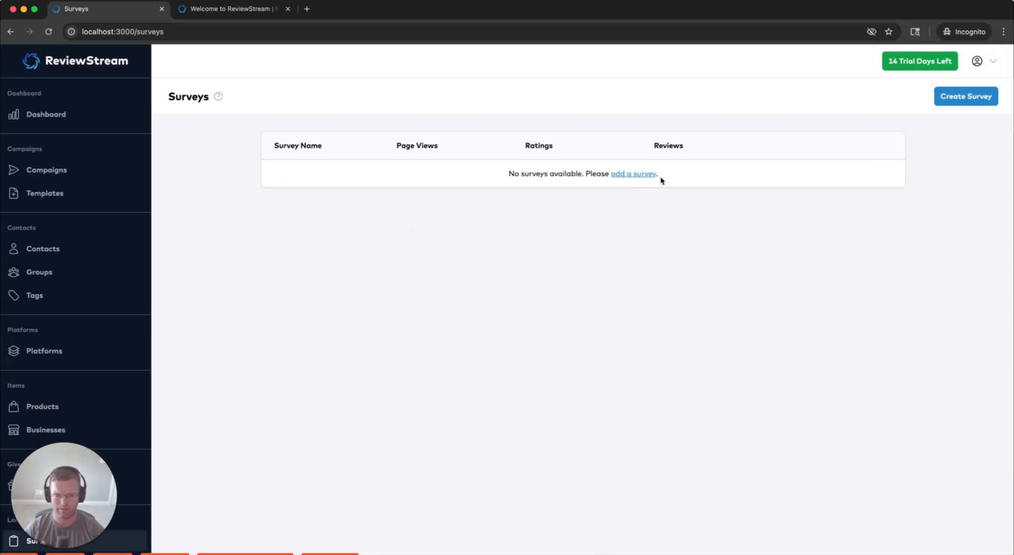
pyautogui.click(643, 176)
pyautogui.press('super+bracketleft')
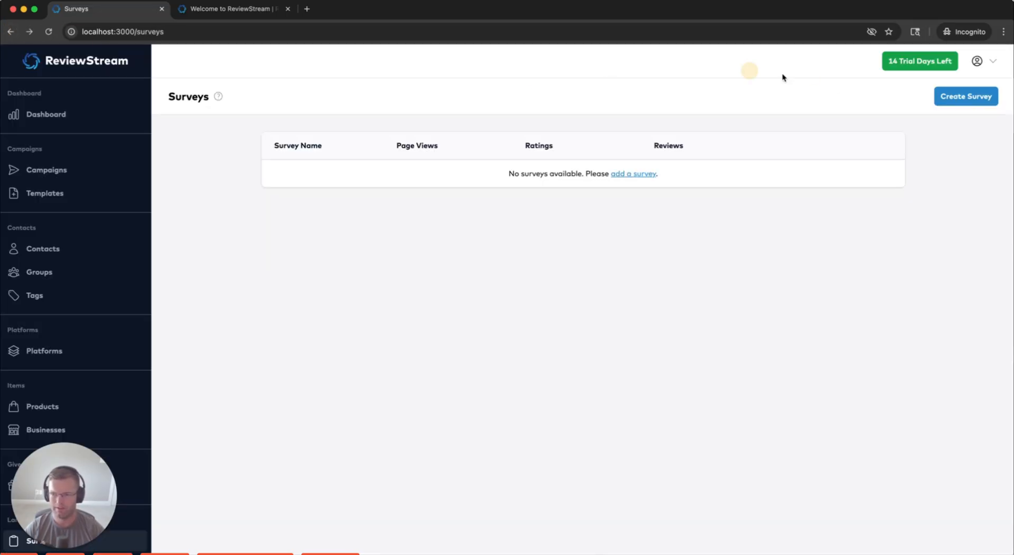
pyautogui.click(973, 102)
pyautogui.click(503, 199)
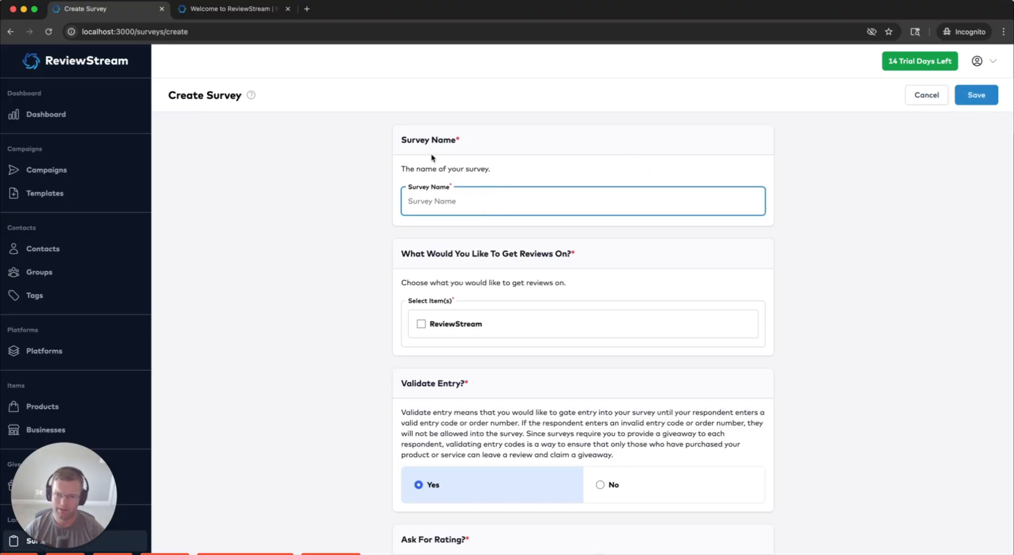
pyautogui.write('Test')
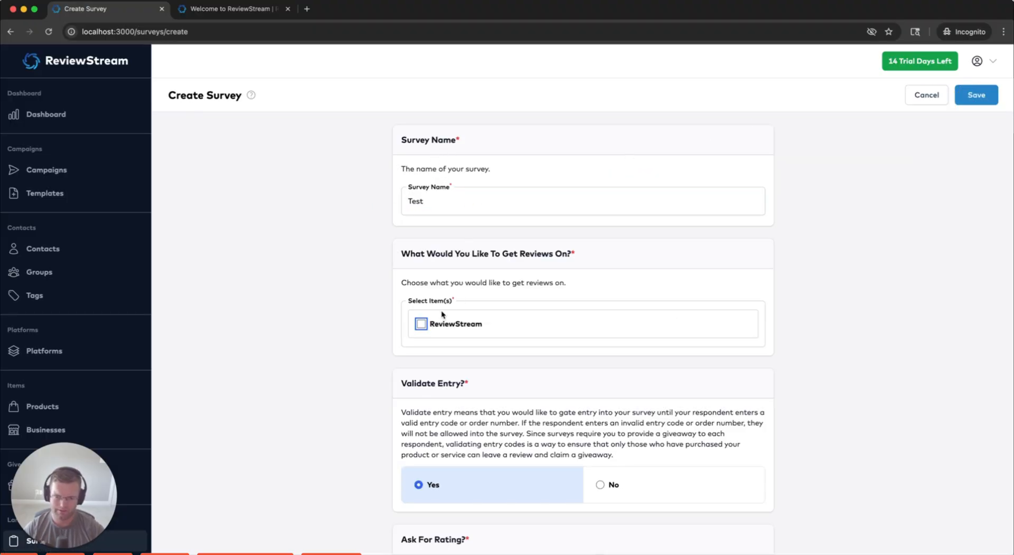
pyautogui.click(420, 324)
pyautogui.scroll(-2, 340, 312)
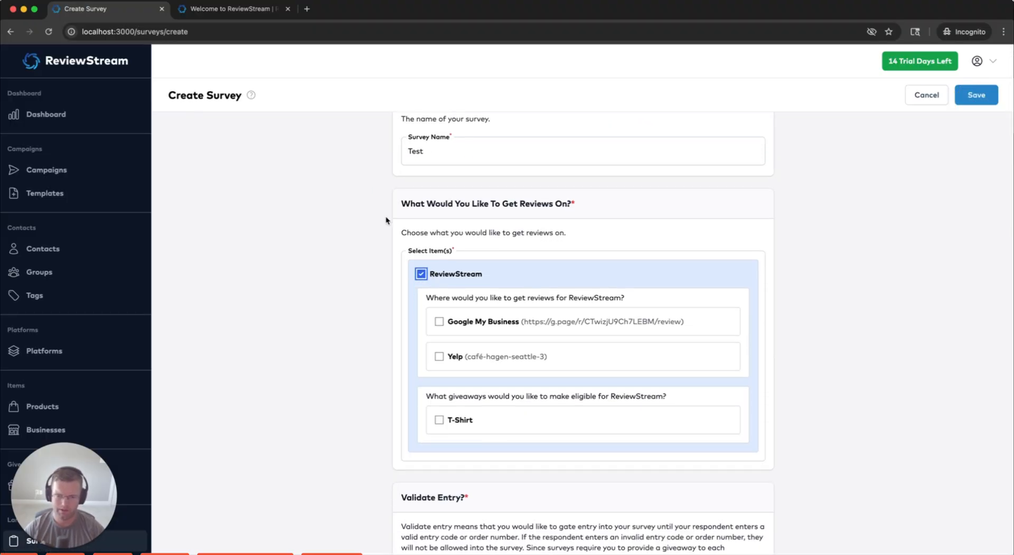
pyautogui.moveTo(385, 214); pyautogui.dragTo(605, 199)
pyautogui.click(582, 206)
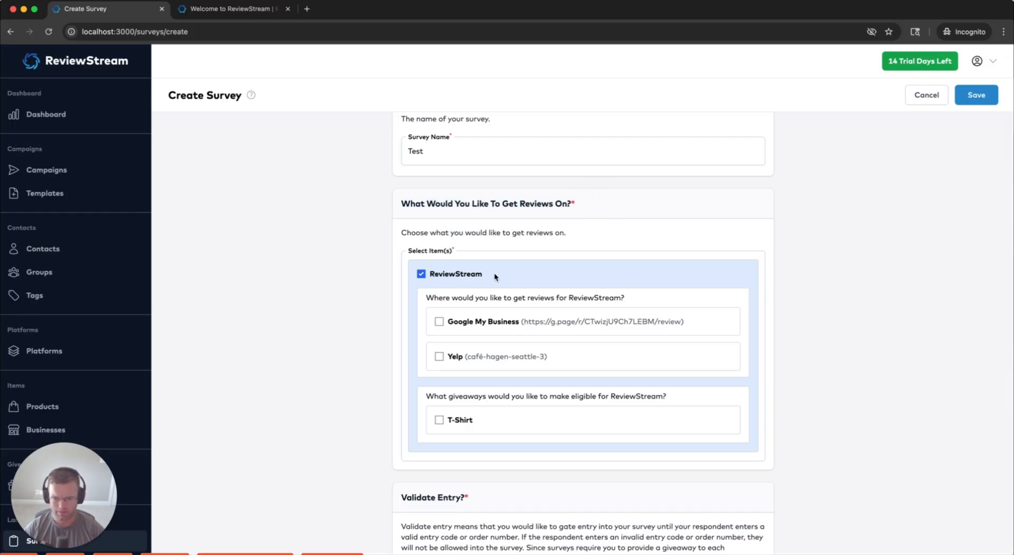
pyautogui.moveTo(496, 276); pyautogui.dragTo(422, 273)
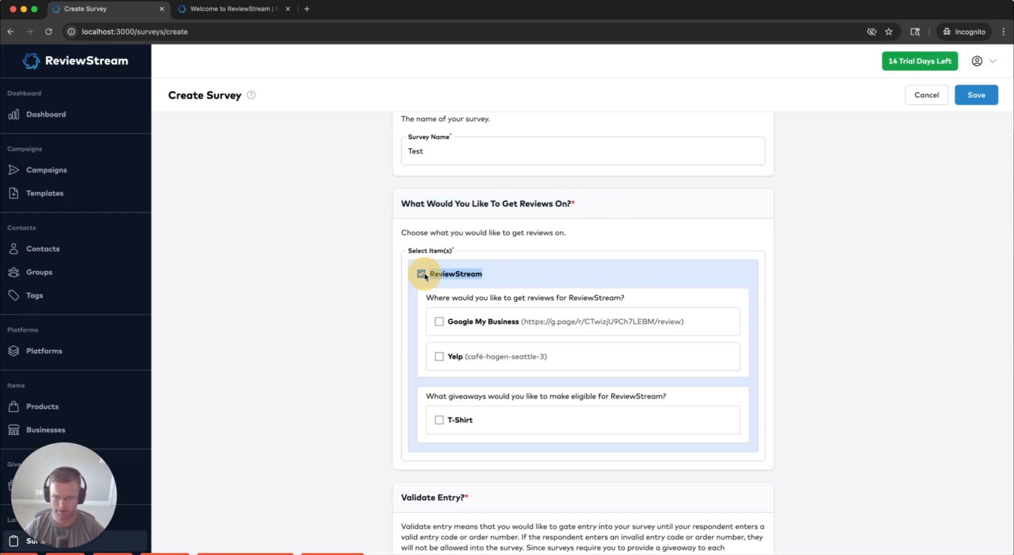
# Add Google My Business with click-off set to Do Not Show, then add Yelp
pyautogui.click(438, 323)
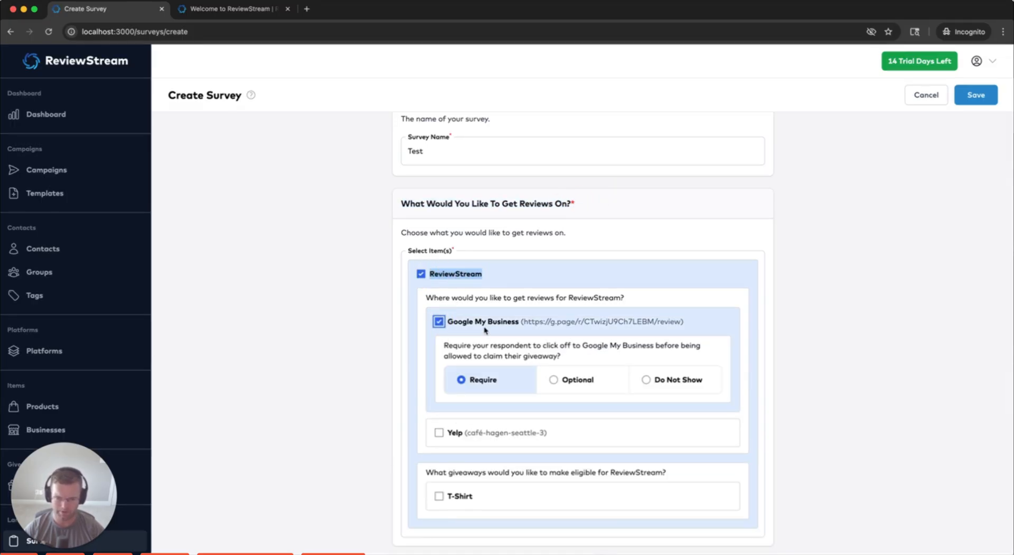
pyautogui.scroll(-1, 499, 341)
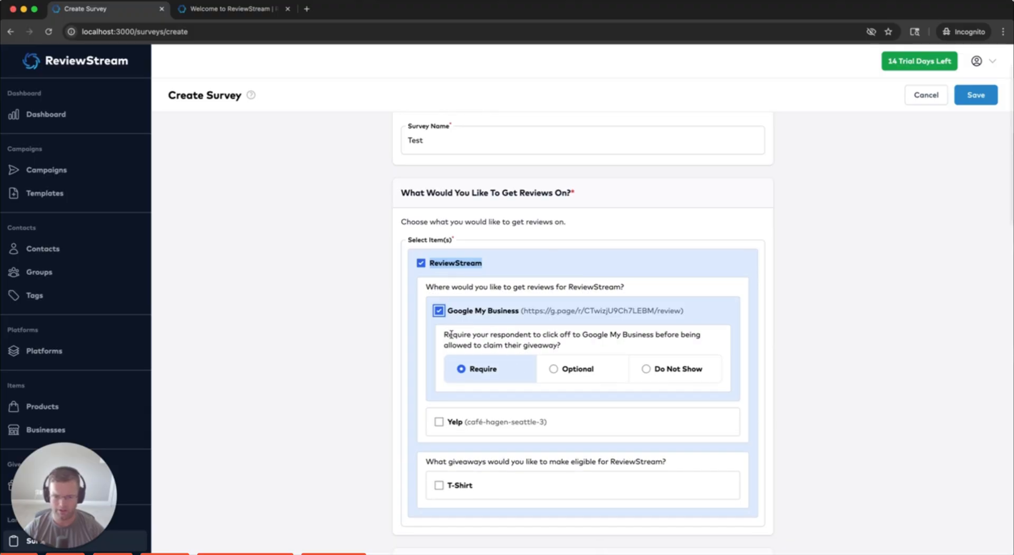
pyautogui.moveTo(451, 334); pyautogui.dragTo(562, 347)
pyautogui.click(544, 343)
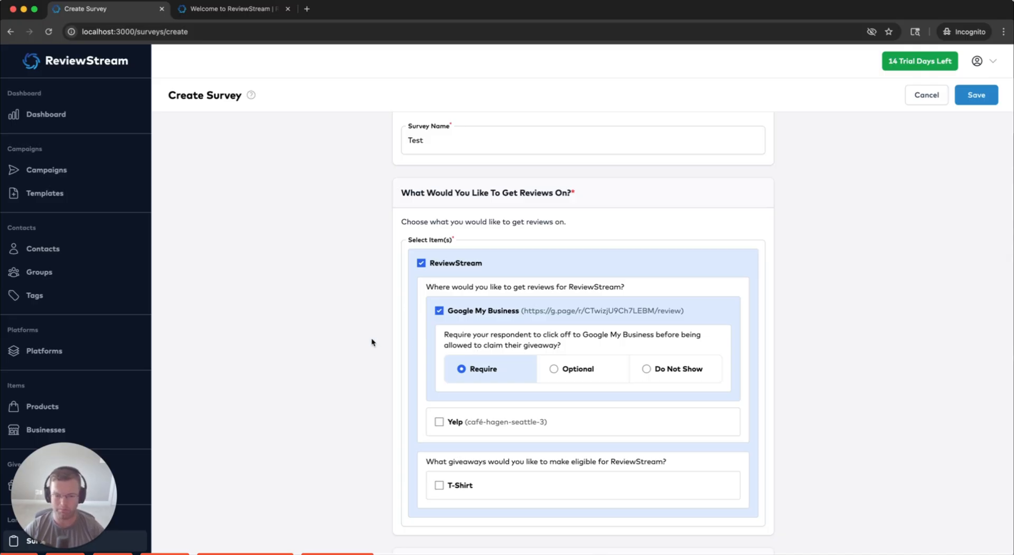
pyautogui.click(576, 369)
pyautogui.click(651, 369)
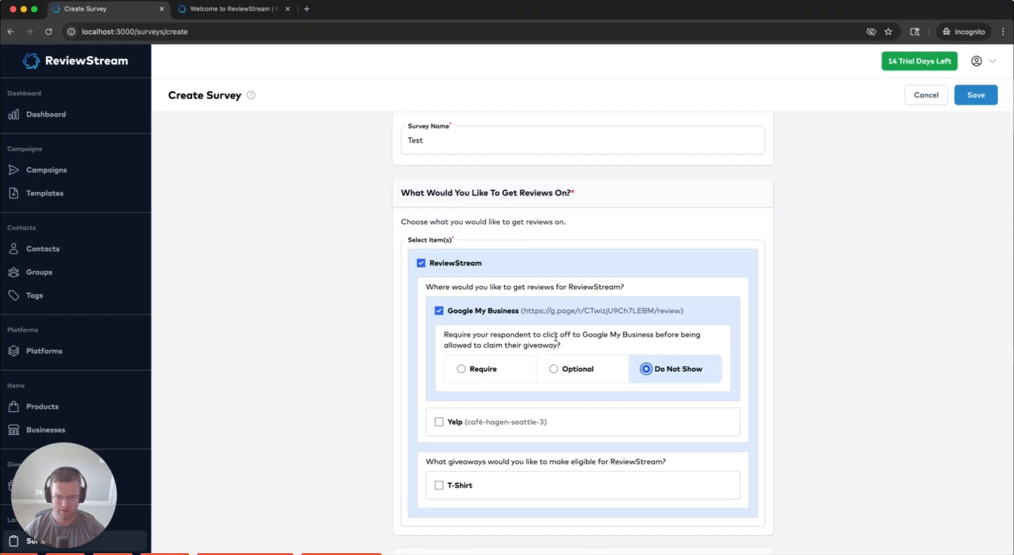
pyautogui.click(482, 371)
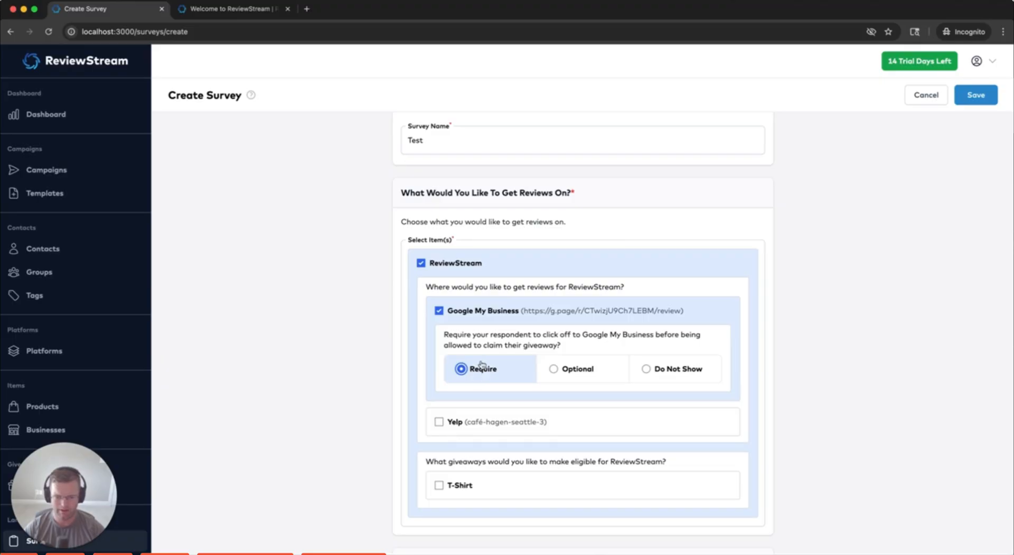
pyautogui.click(571, 370)
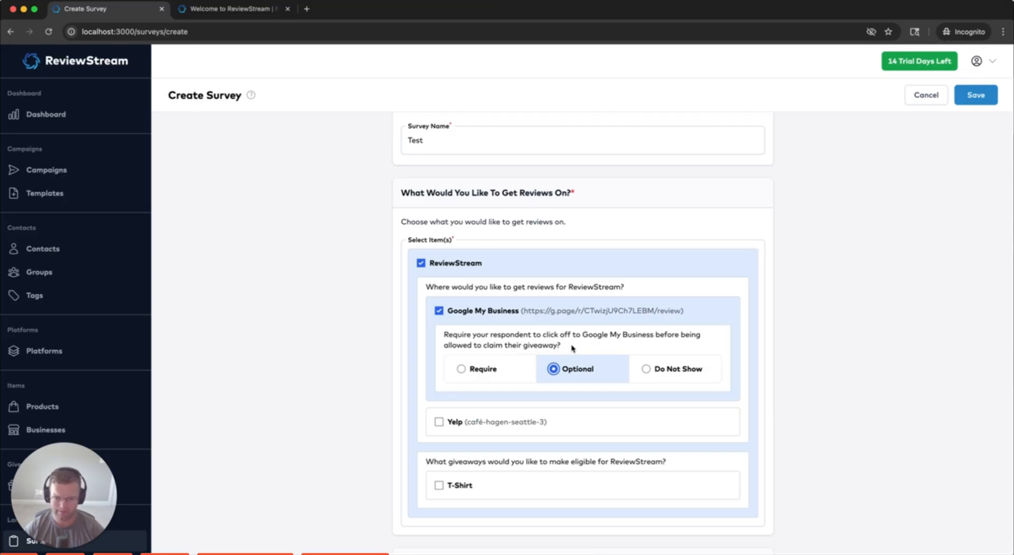
pyautogui.click(658, 371)
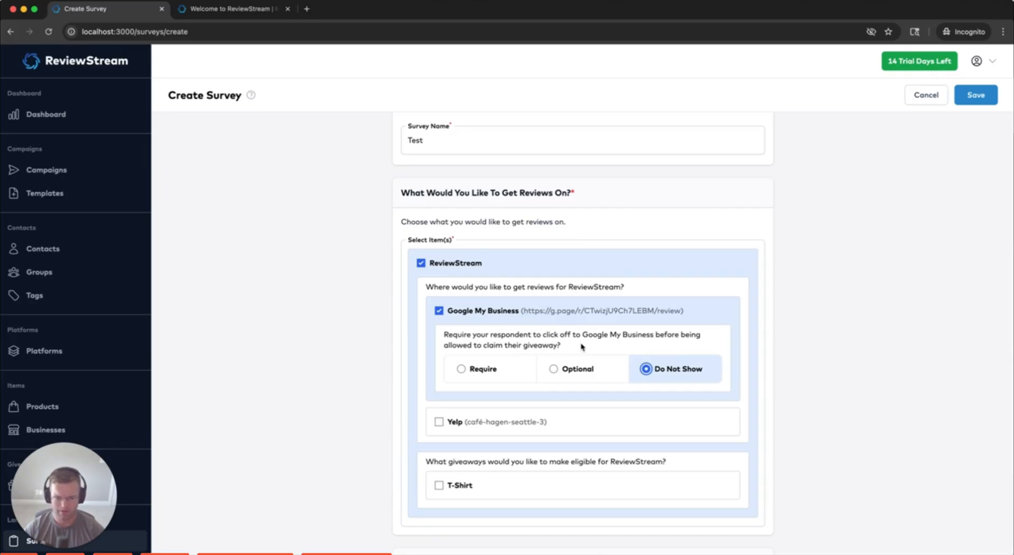
pyautogui.click(439, 421)
pyautogui.scroll(-1, 379, 399)
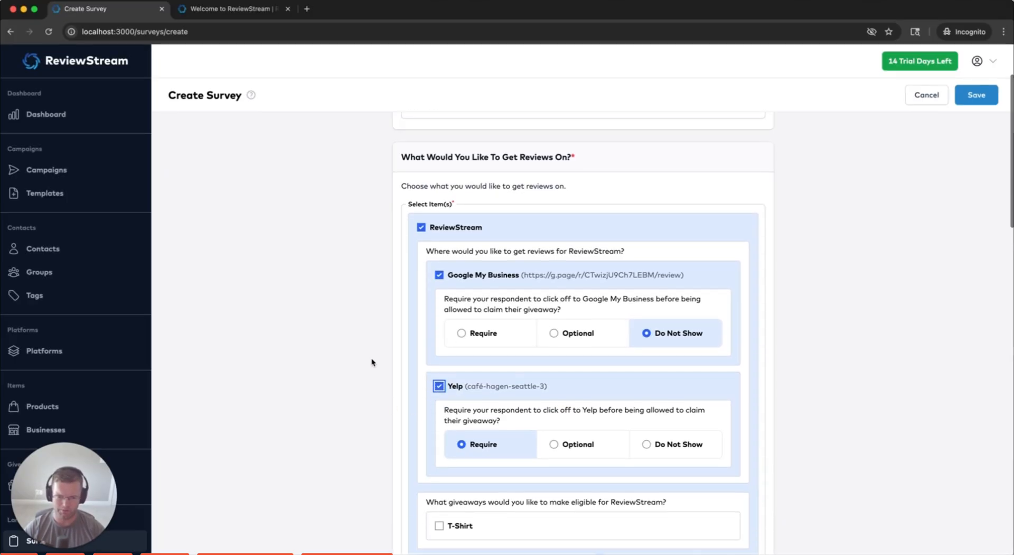
# Set Google My Business click-off back to Require, matching Yelp
pyautogui.scroll(-2, 375, 349)
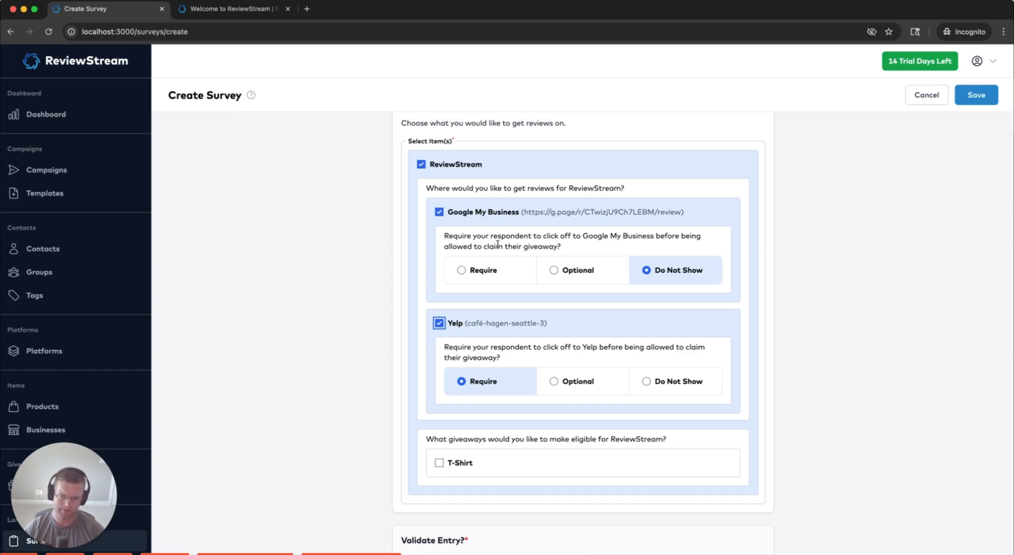
pyautogui.click(490, 270)
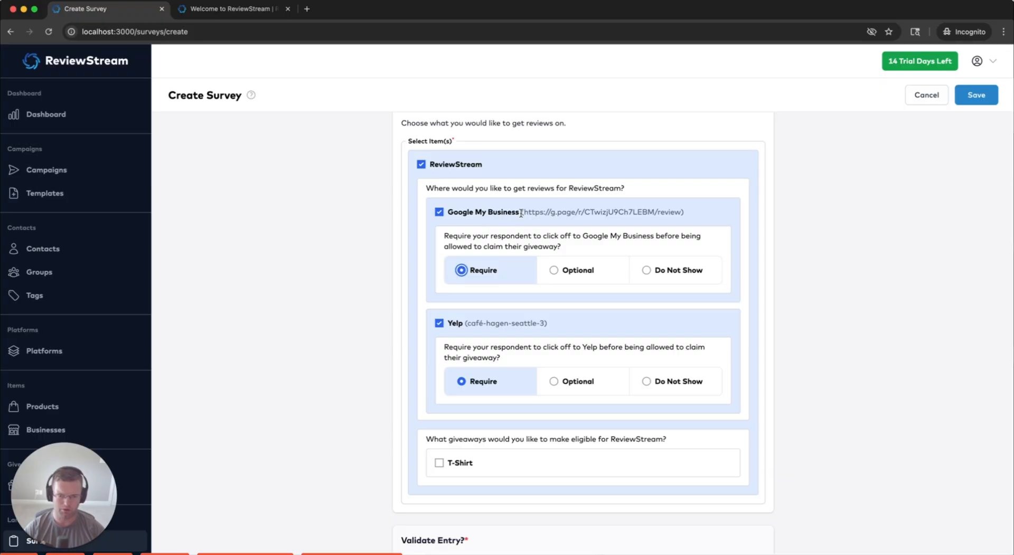
pyautogui.moveTo(521, 212); pyautogui.dragTo(448, 212)
pyautogui.click(500, 280)
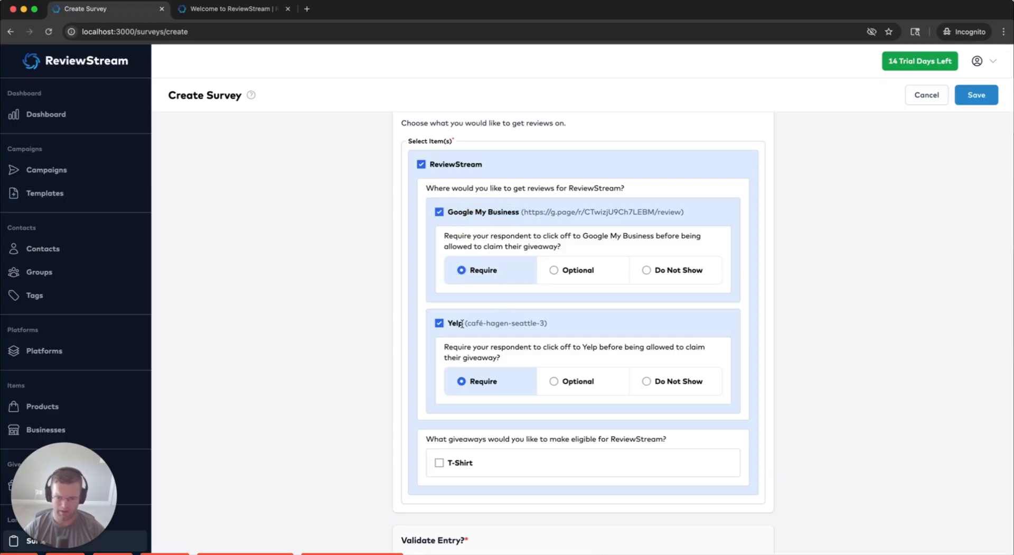
pyautogui.moveTo(447, 322); pyautogui.dragTo(462, 324)
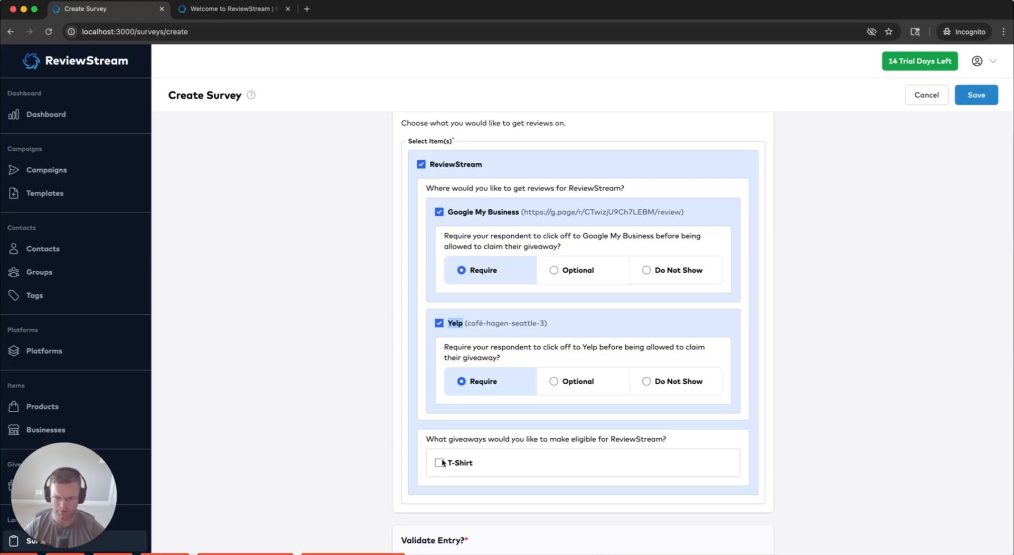
pyautogui.click(397, 305)
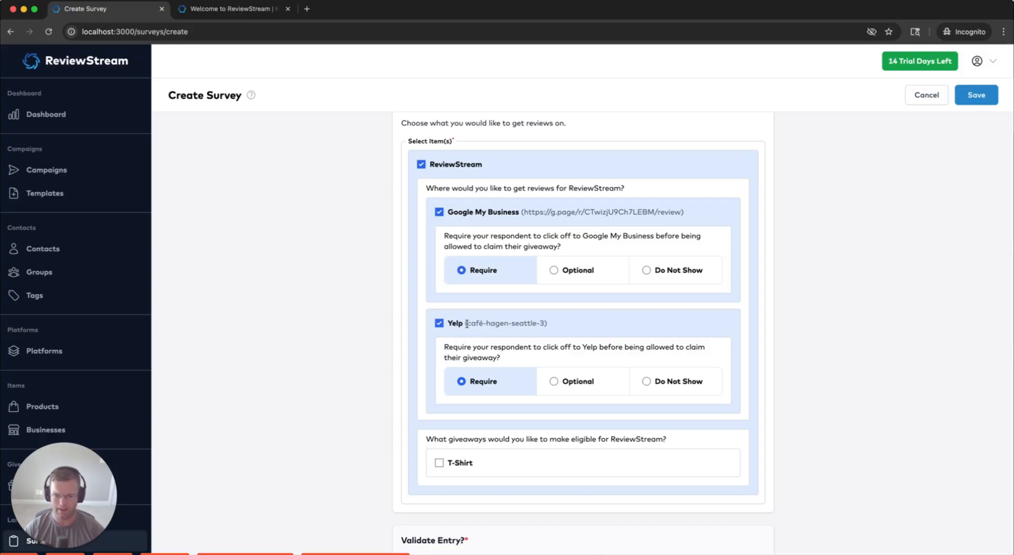
pyautogui.scroll(-2, 354, 346)
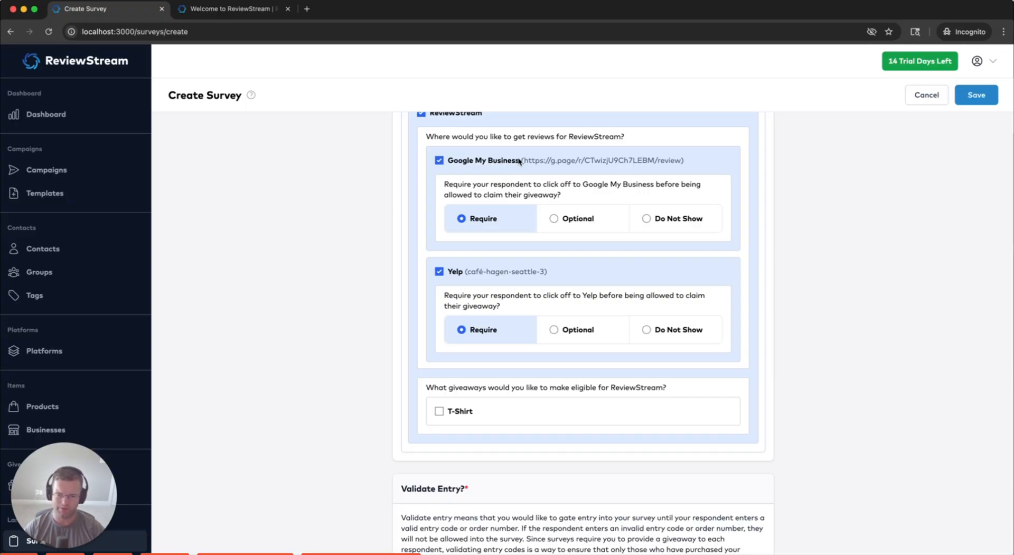
pyautogui.moveTo(520, 160); pyautogui.dragTo(451, 162)
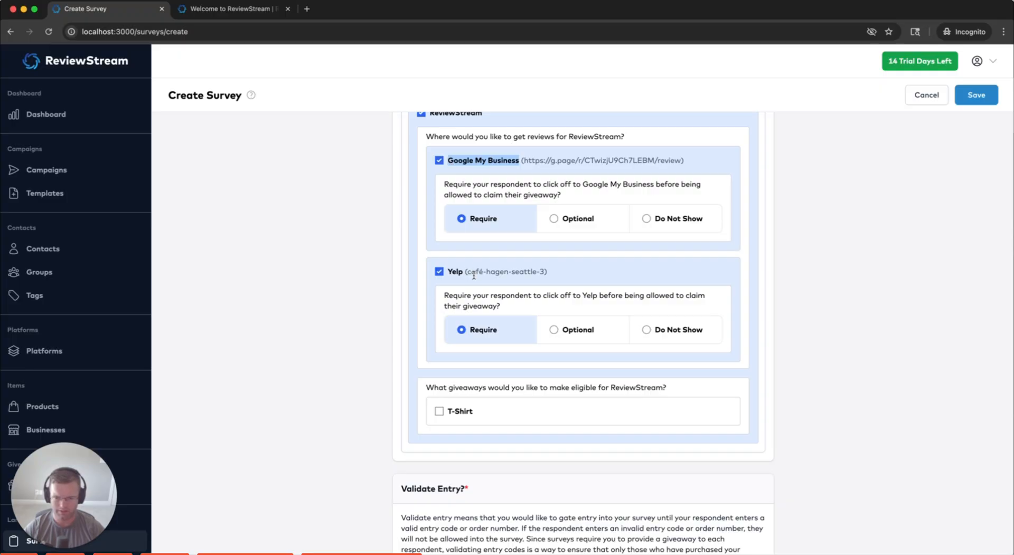
pyautogui.moveTo(465, 271); pyautogui.dragTo(450, 273)
pyautogui.click(453, 273)
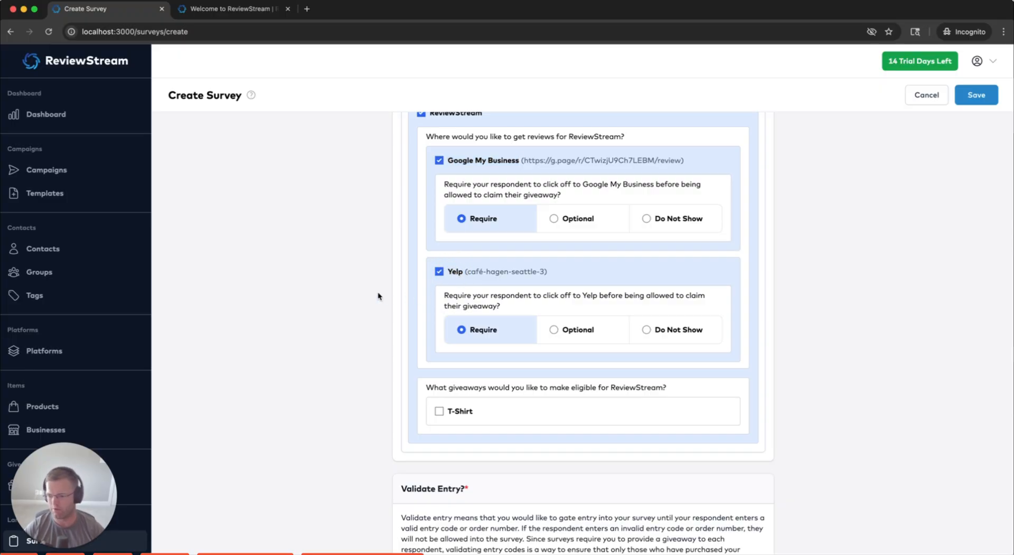
pyautogui.scroll(1, 463, 179)
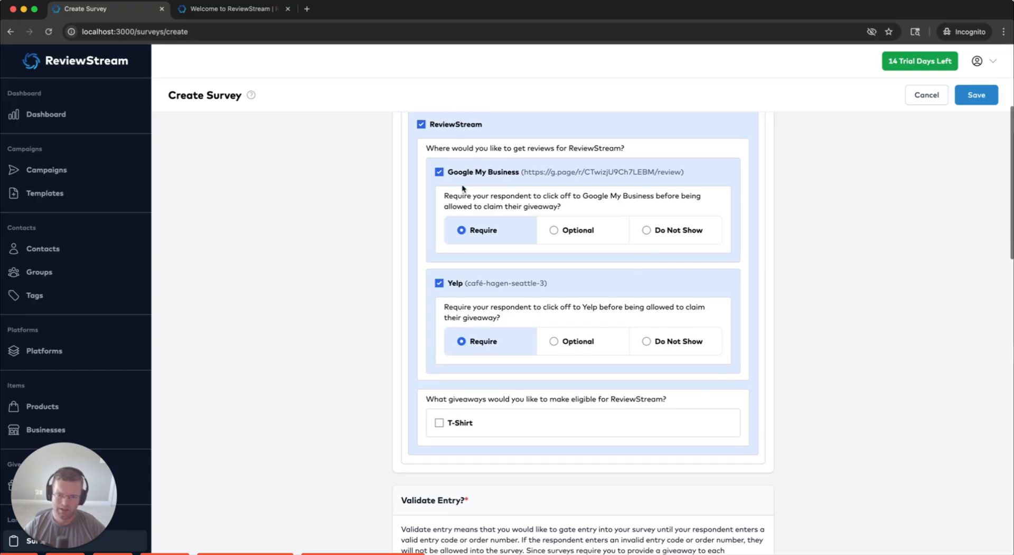
pyautogui.scroll(1, 462, 191)
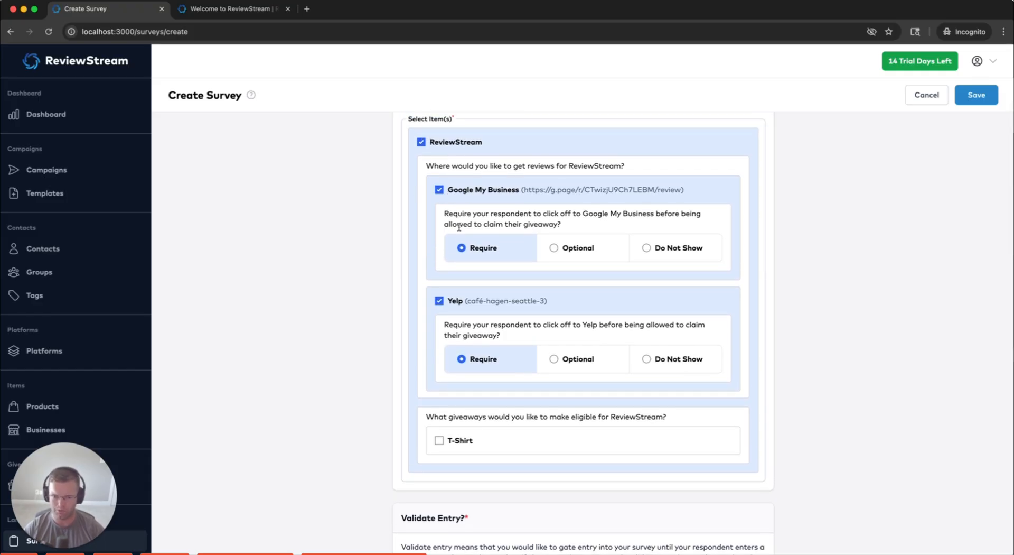
# Tick T-Shirt as the giveaway eligible for ReviewStream reviews
pyautogui.scroll(-3, 401, 317)
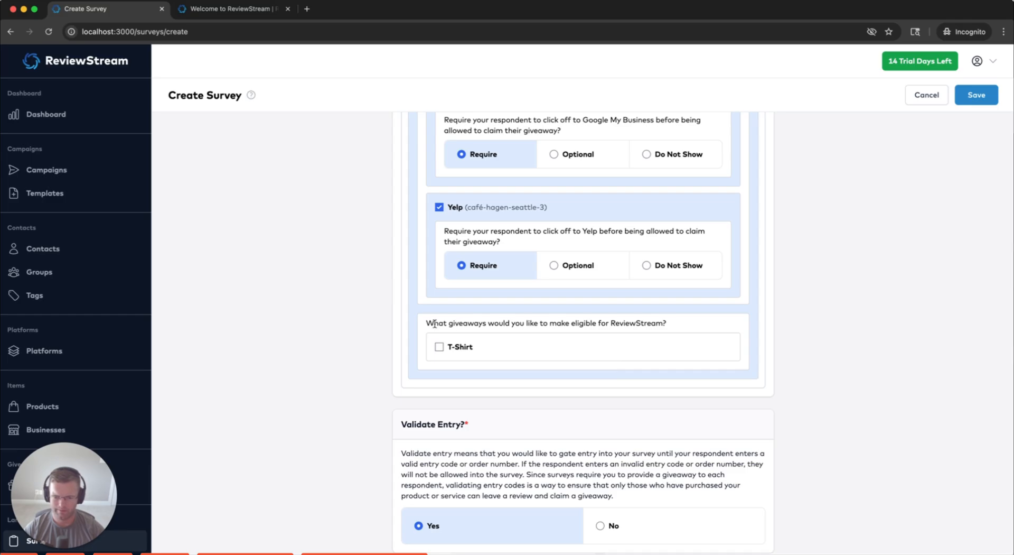
pyautogui.moveTo(425, 323); pyautogui.dragTo(668, 324)
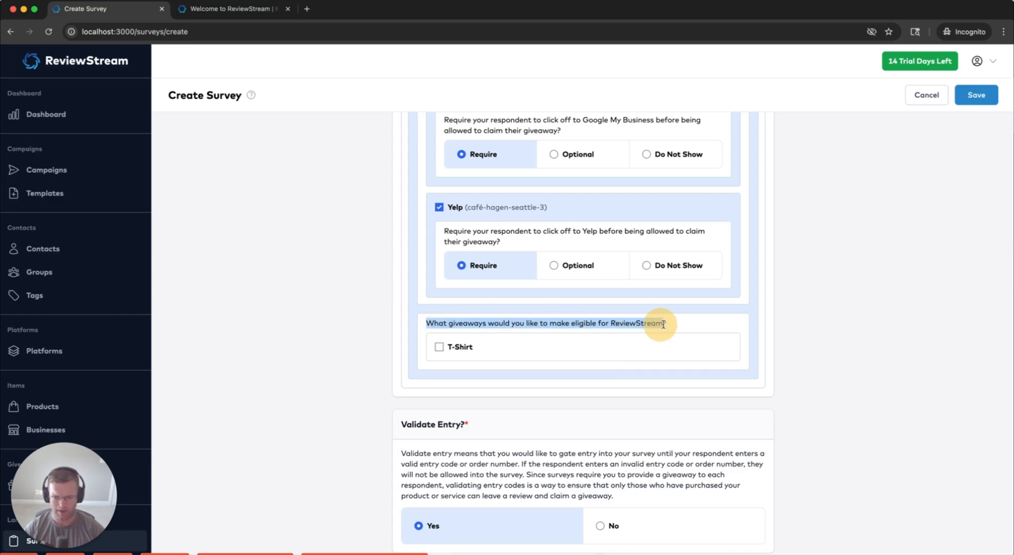
pyautogui.click(549, 325)
pyautogui.click(438, 346)
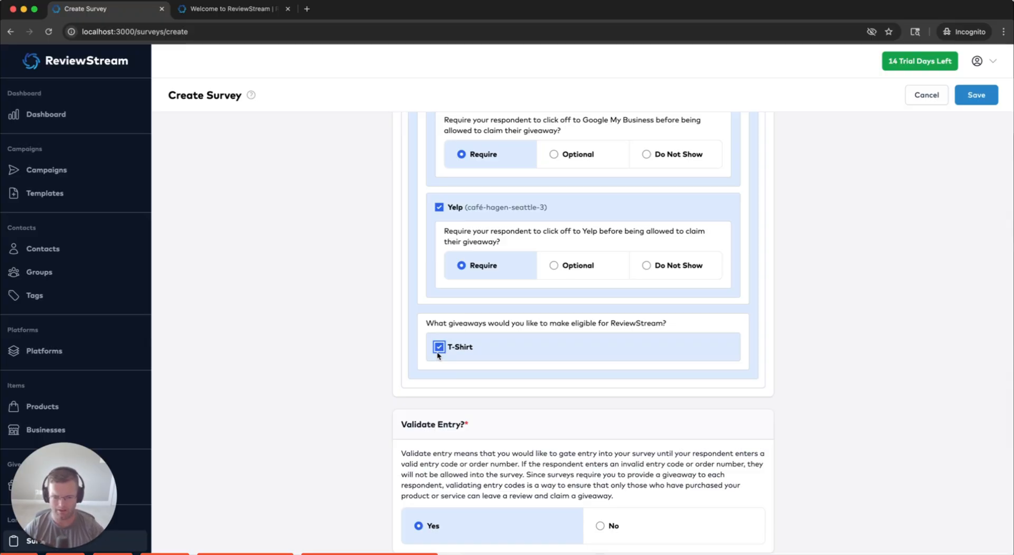
pyautogui.scroll(-5, 348, 333)
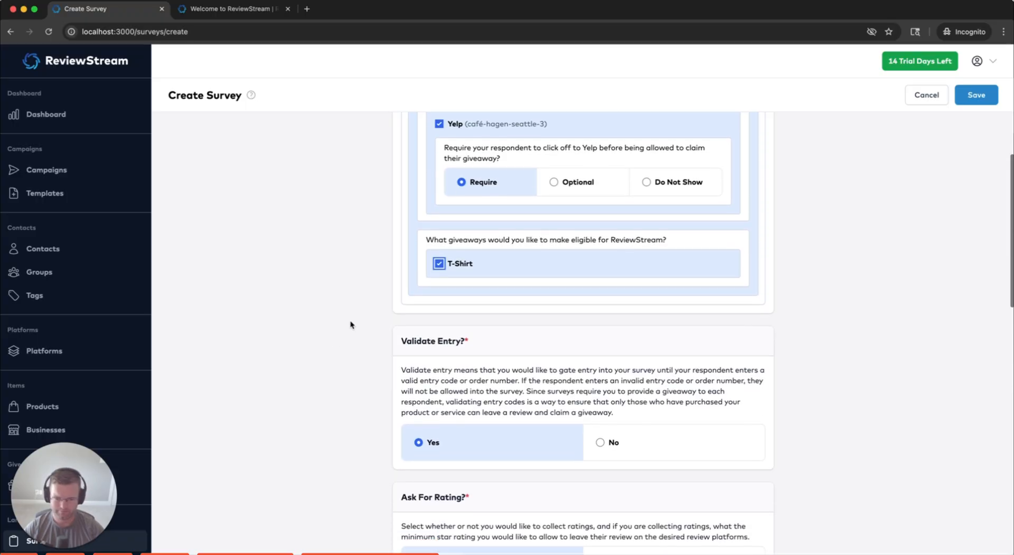
# Set Validate Entry? to No so respondents need no entry code
pyautogui.moveTo(400, 257); pyautogui.dragTo(472, 258)
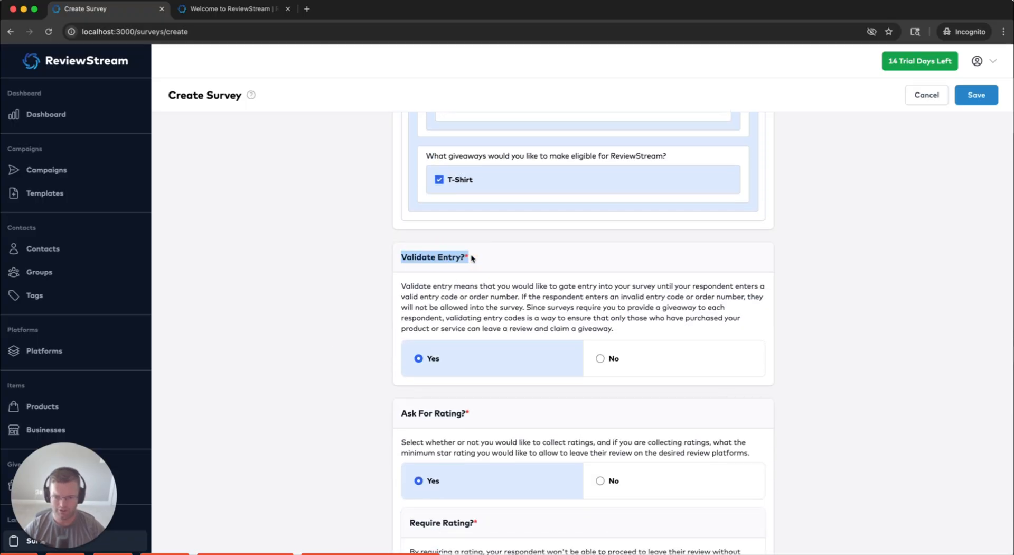
pyautogui.click(471, 257)
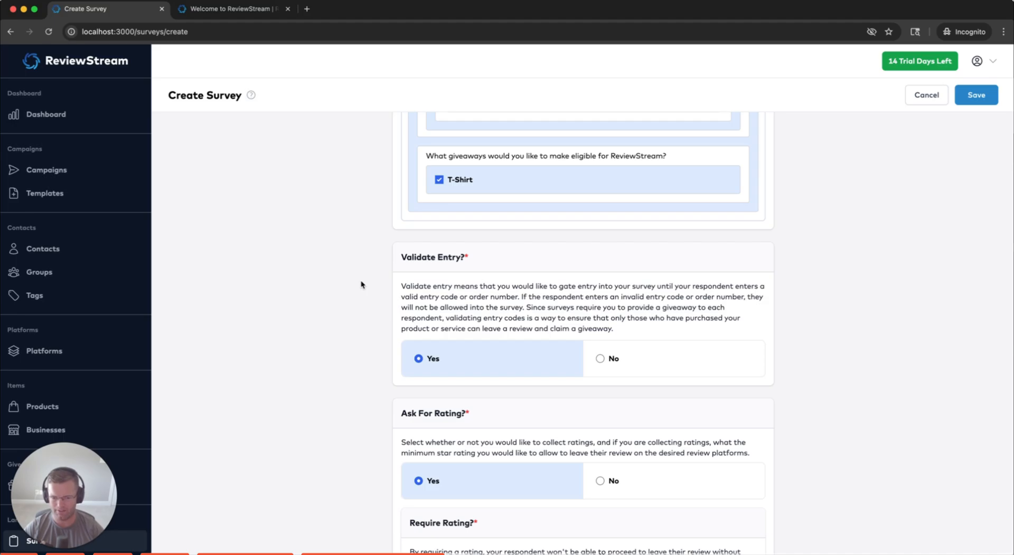
pyautogui.moveTo(459, 297)
pyautogui.mouseDown()
pyautogui.moveTo(423, 298)
pyautogui.moveTo(458, 297)
pyautogui.mouseUp()
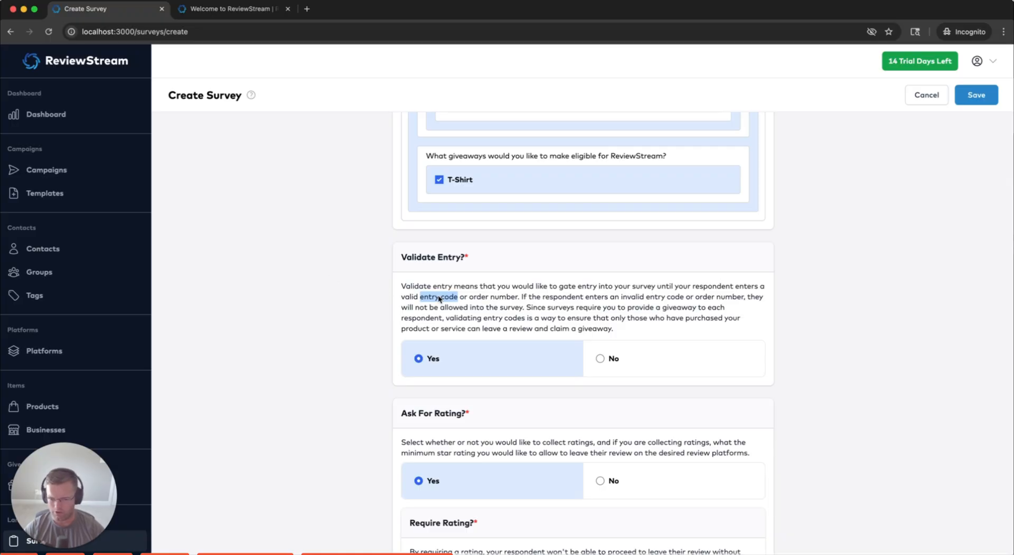
pyautogui.click(458, 300)
pyautogui.moveTo(457, 300); pyautogui.dragTo(424, 301)
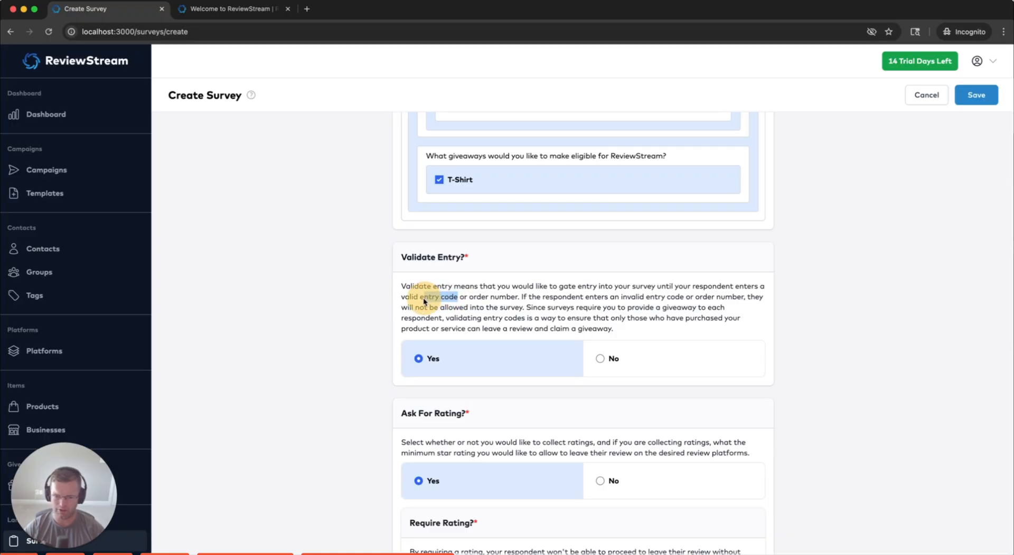
pyautogui.scroll(-5, 109, 419)
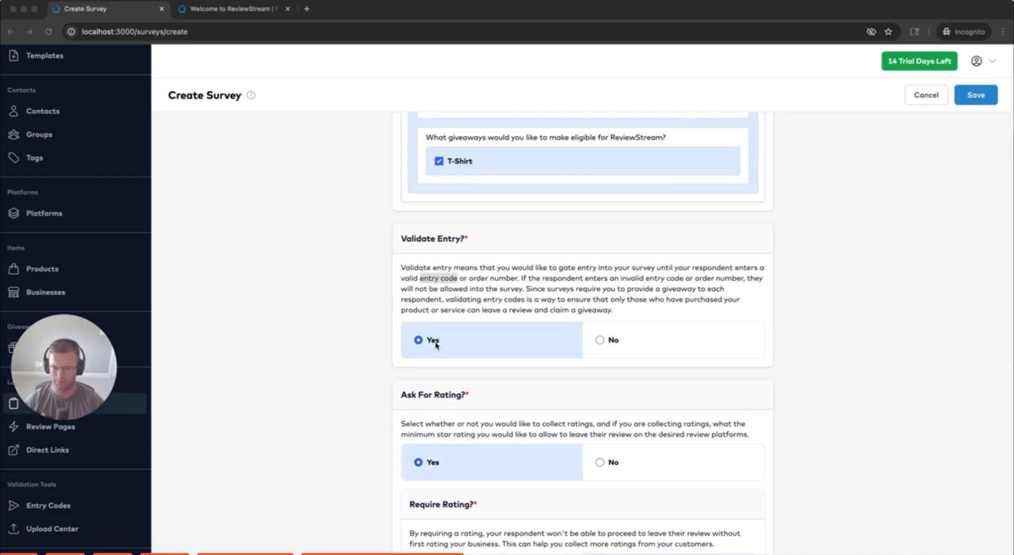
pyautogui.scroll(3, 331, 328)
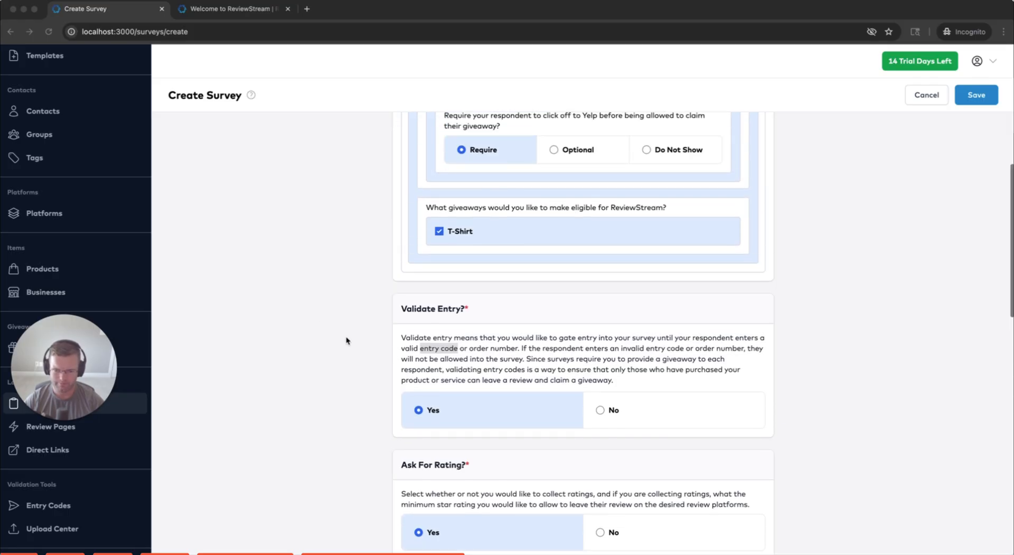
pyautogui.click(613, 410)
pyautogui.scroll(-1, 351, 362)
pyautogui.scroll(2, 358, 362)
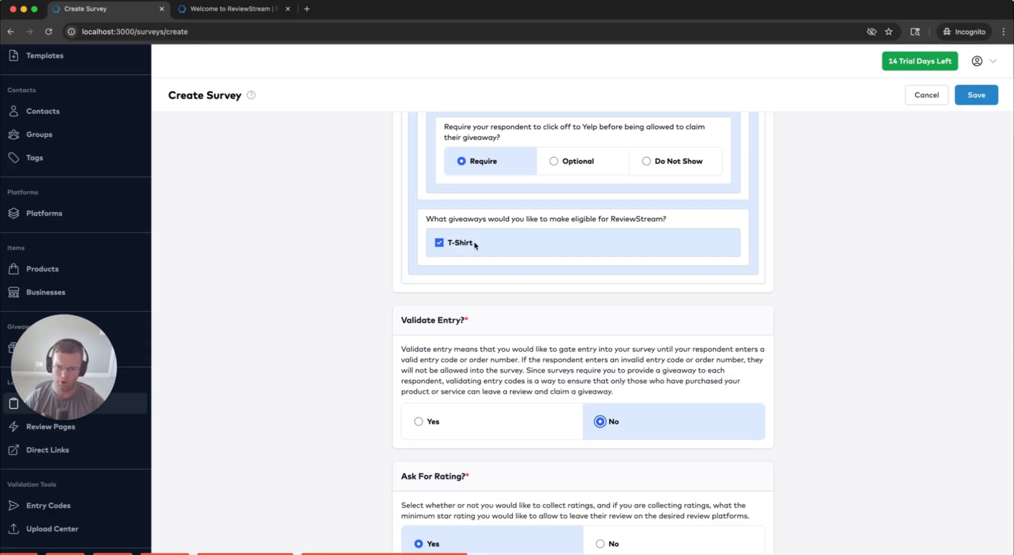
pyautogui.moveTo(473, 242); pyautogui.dragTo(448, 243)
pyautogui.click(473, 244)
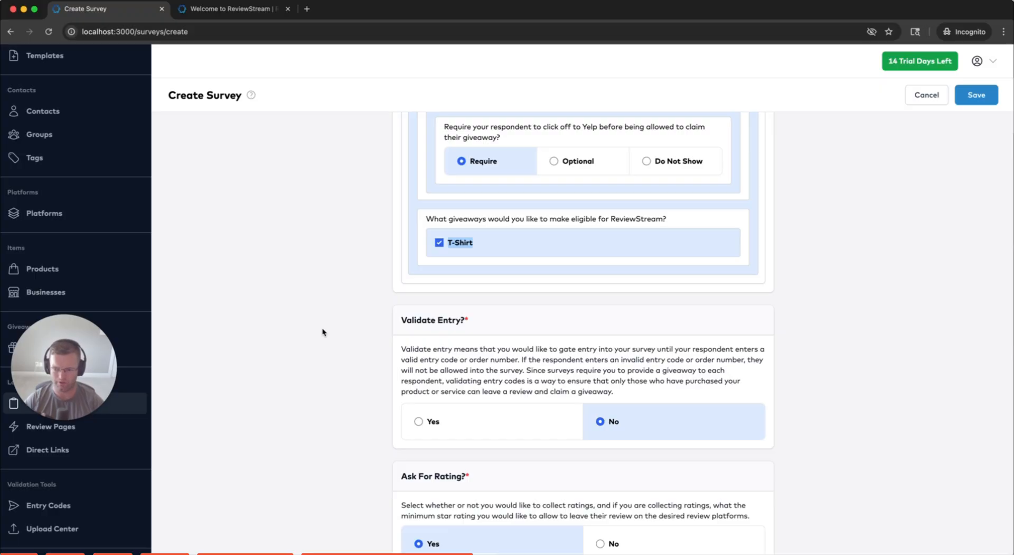
# Toggle Ask For Rating? to No and back to Yes
pyautogui.scroll(-5, 312, 330)
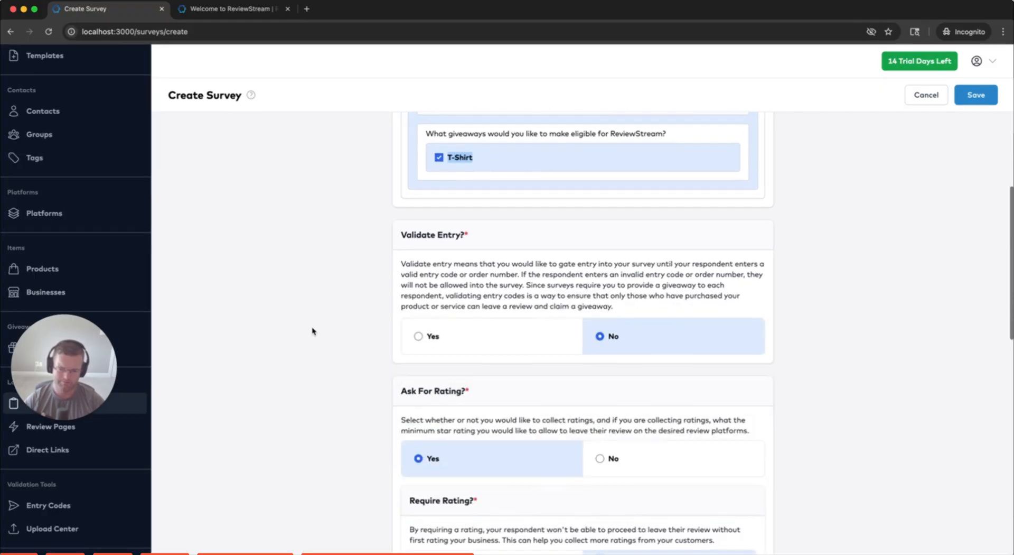
pyautogui.scroll(-2, 346, 312)
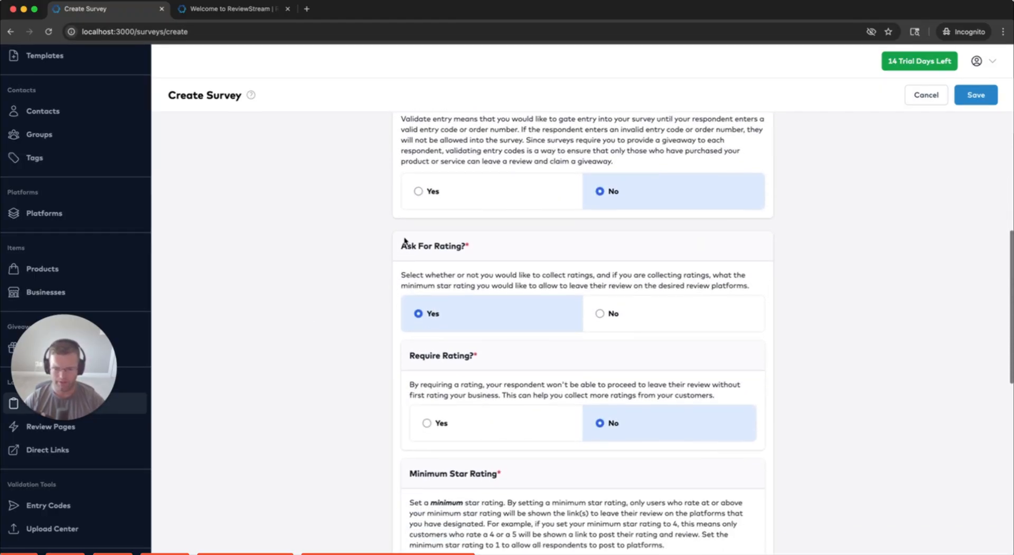
pyautogui.moveTo(402, 246); pyautogui.dragTo(463, 246)
pyautogui.scroll(-15, 450, 419)
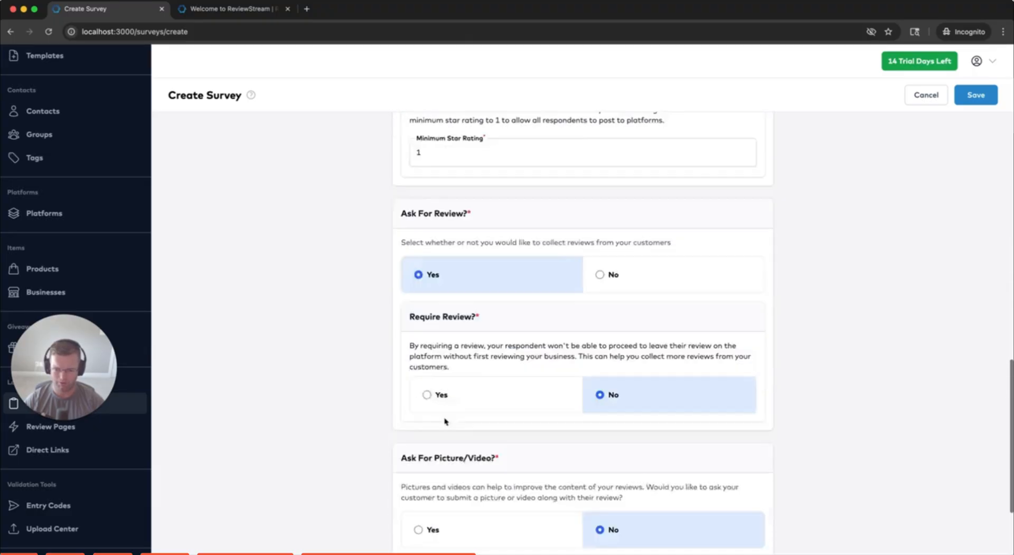
pyautogui.scroll(1, 437, 349)
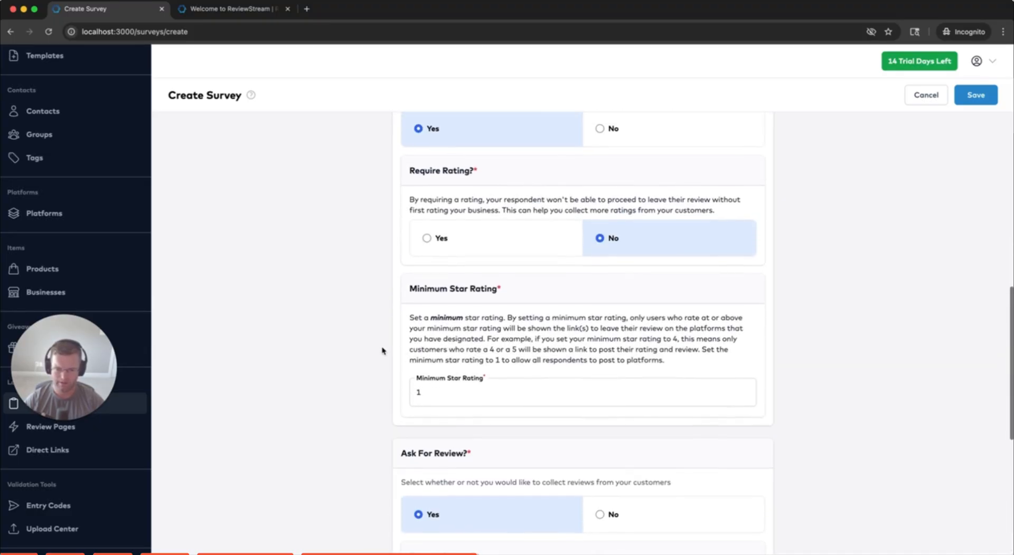
pyautogui.scroll(3, 403, 350)
pyautogui.scroll(-1, 380, 351)
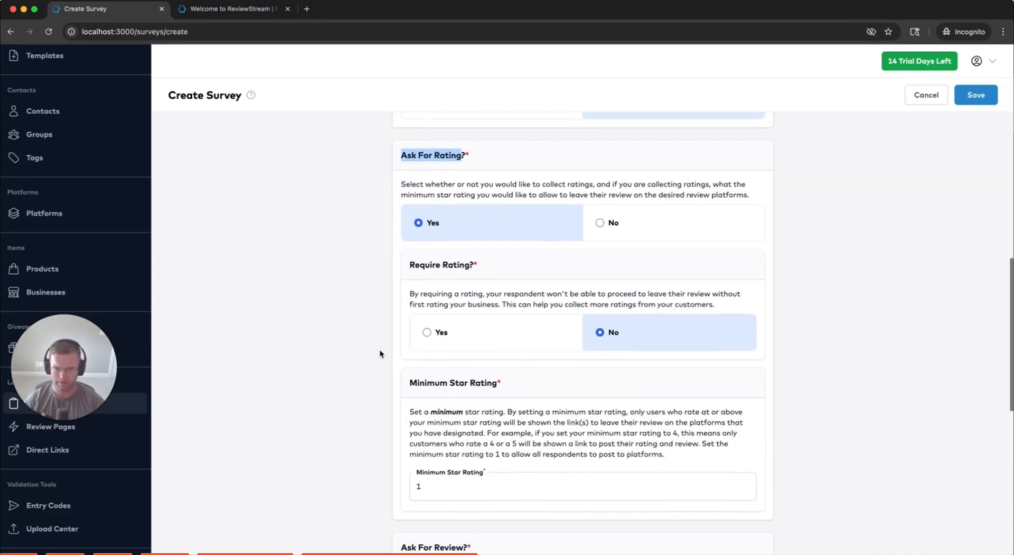
pyautogui.scroll(1, 381, 351)
pyautogui.scroll(-1, 380, 351)
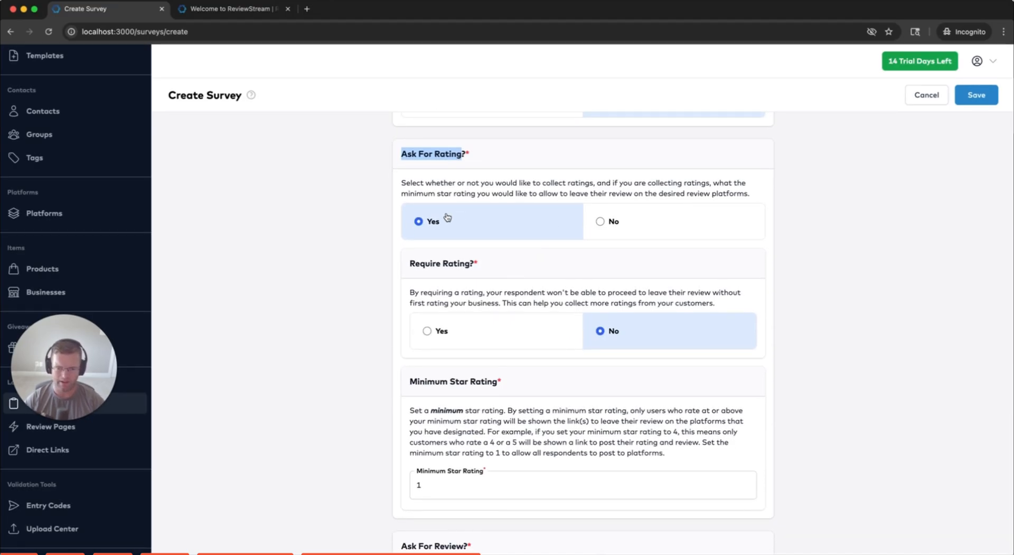
pyautogui.click(594, 228)
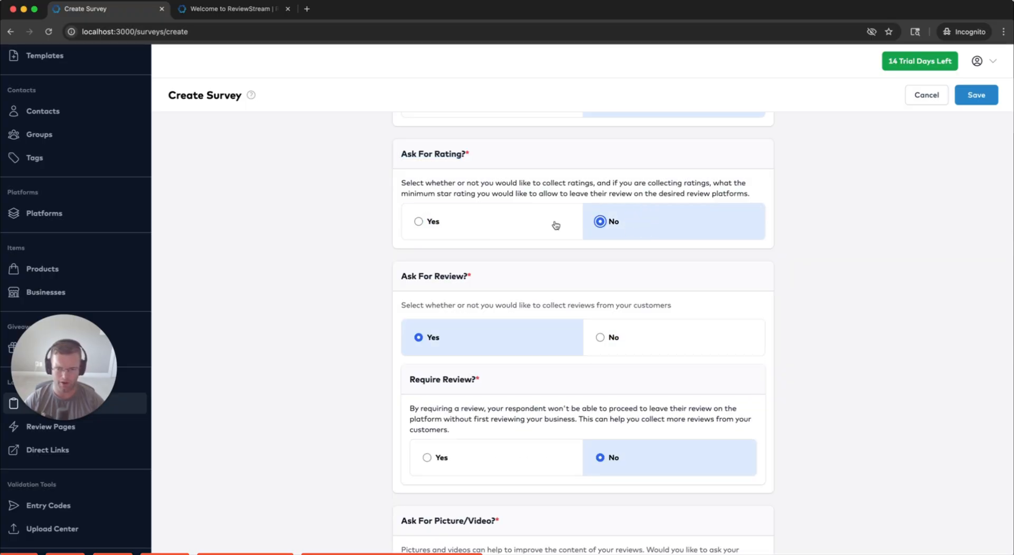
pyautogui.click(535, 221)
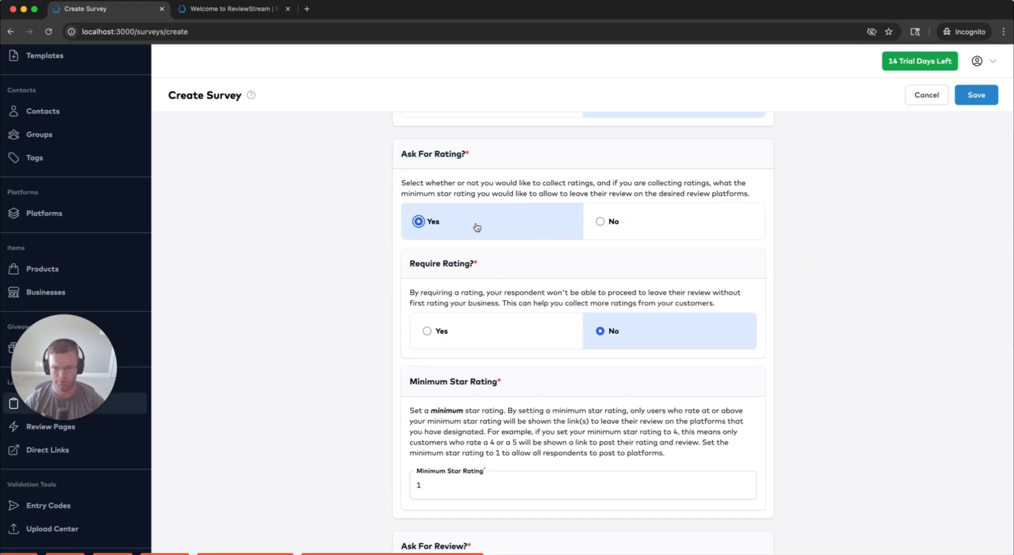
# Set Require Rating? to Yes so a rating is mandatory before reviewing
pyautogui.moveTo(410, 263); pyautogui.dragTo(478, 263)
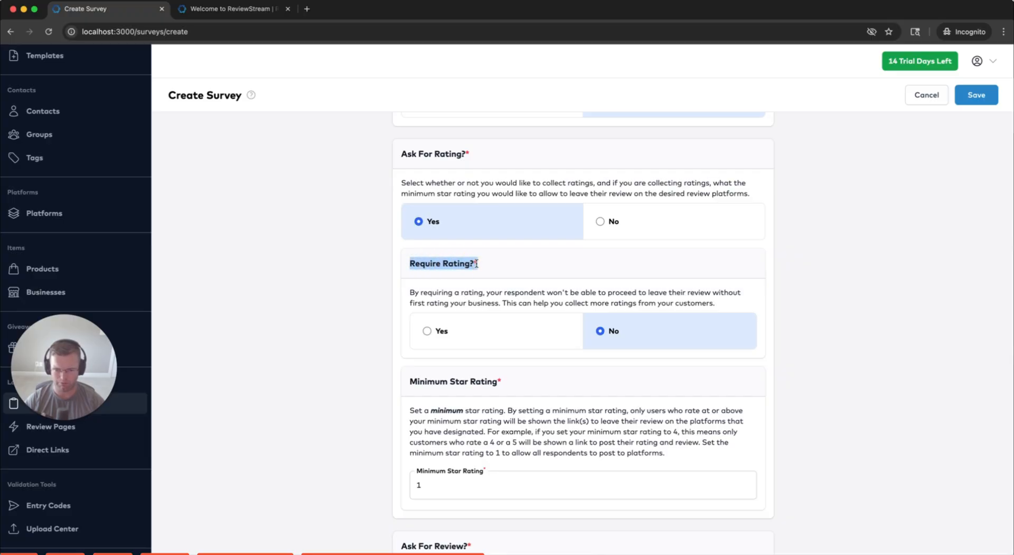
pyautogui.scroll(10, 463, 319)
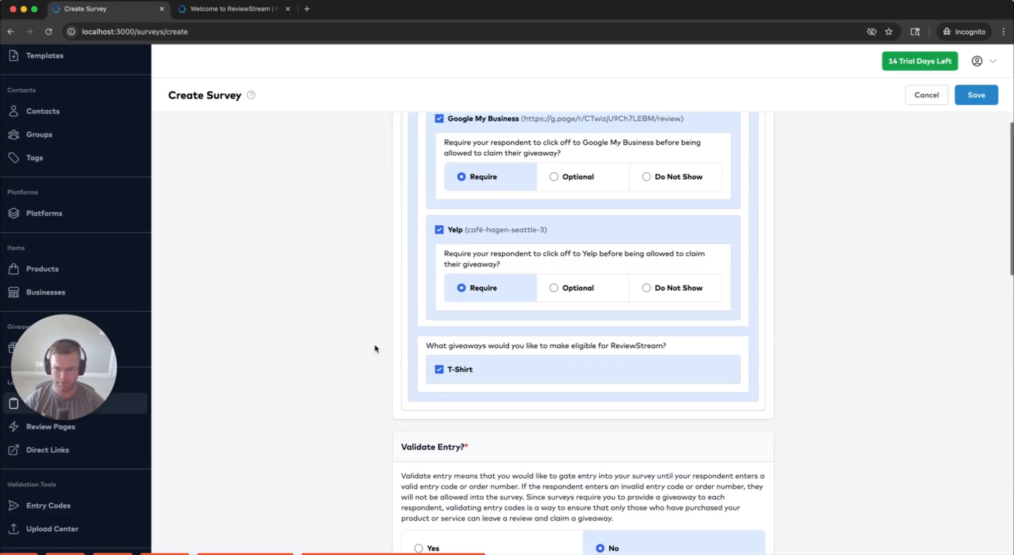
pyautogui.scroll(2, 497, 246)
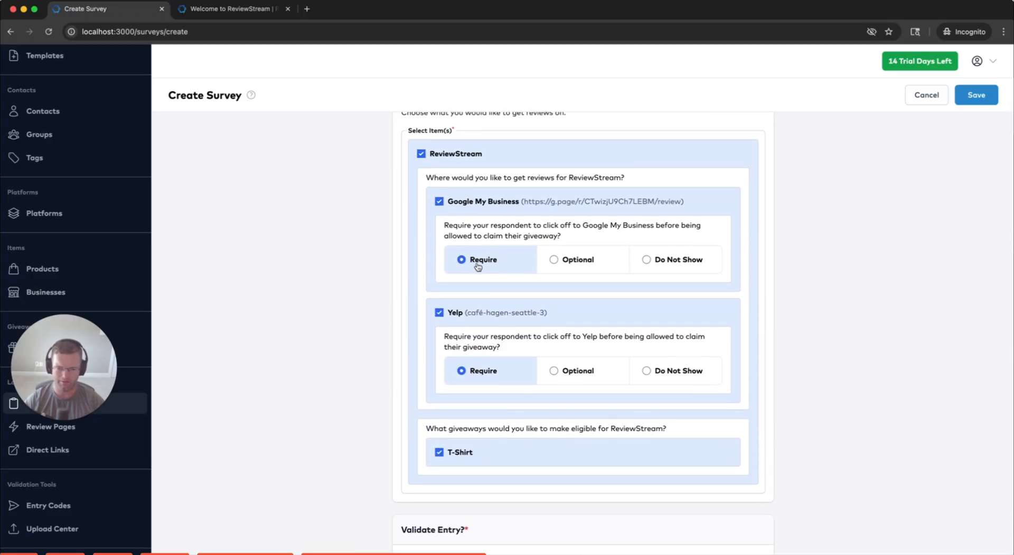
pyautogui.scroll(-8, 334, 350)
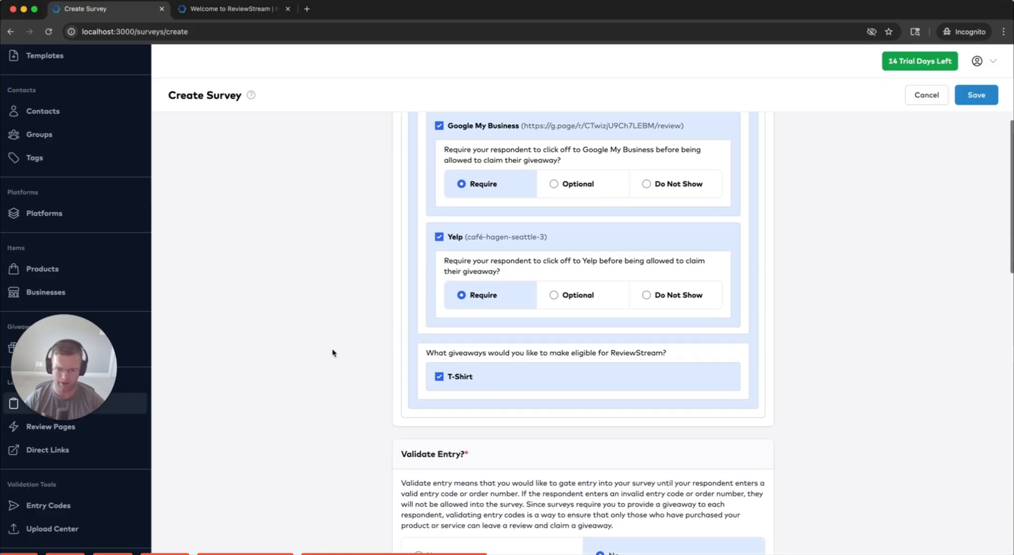
pyautogui.scroll(-3, 341, 346)
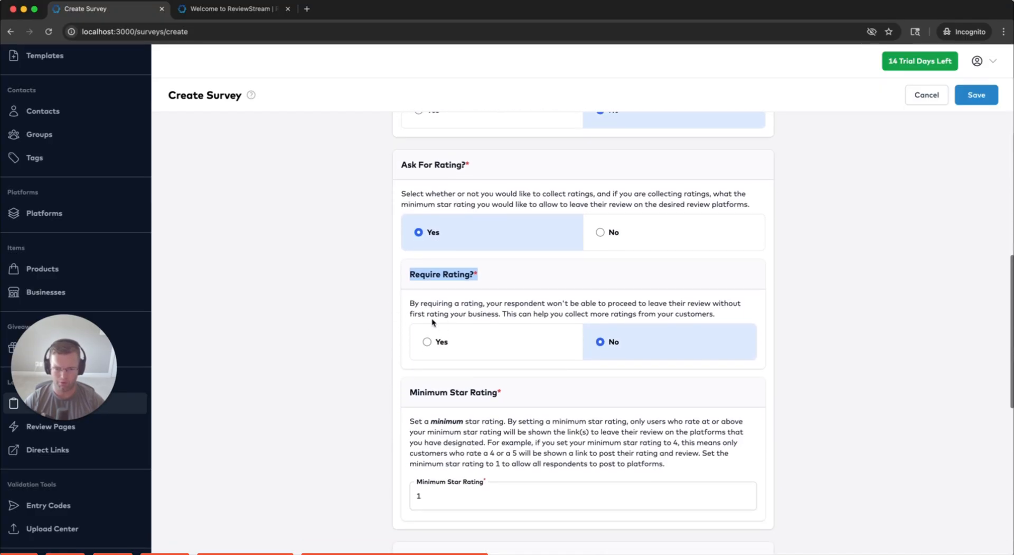
pyautogui.click(476, 343)
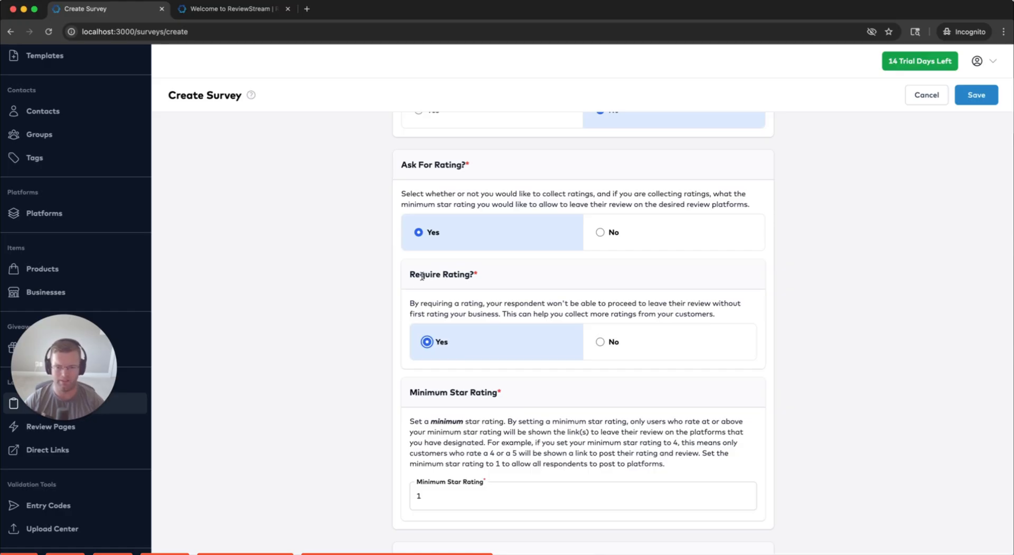
pyautogui.scroll(-2, 418, 272)
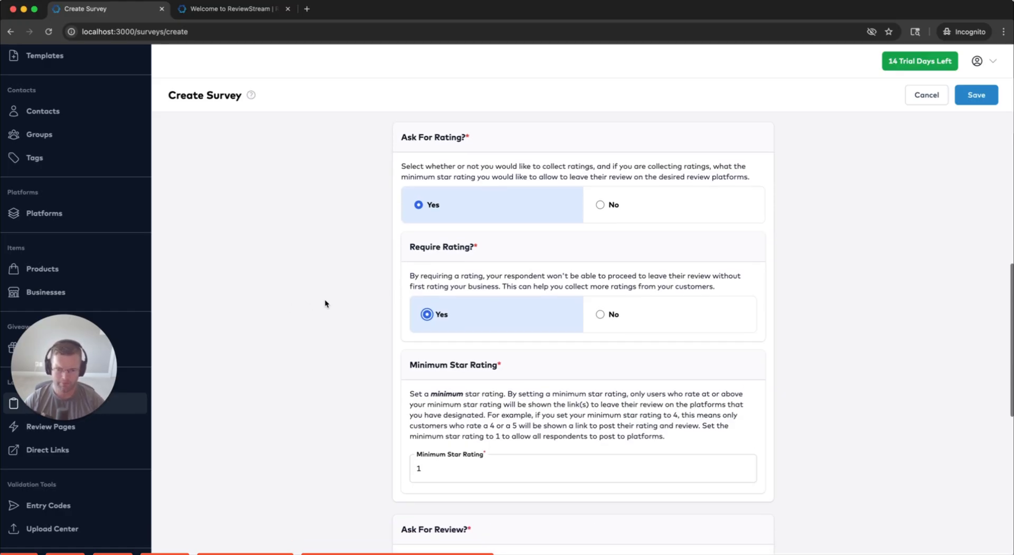
# Change the Minimum Star Rating value from 1 to 4
pyautogui.moveTo(408, 335); pyautogui.dragTo(502, 335)
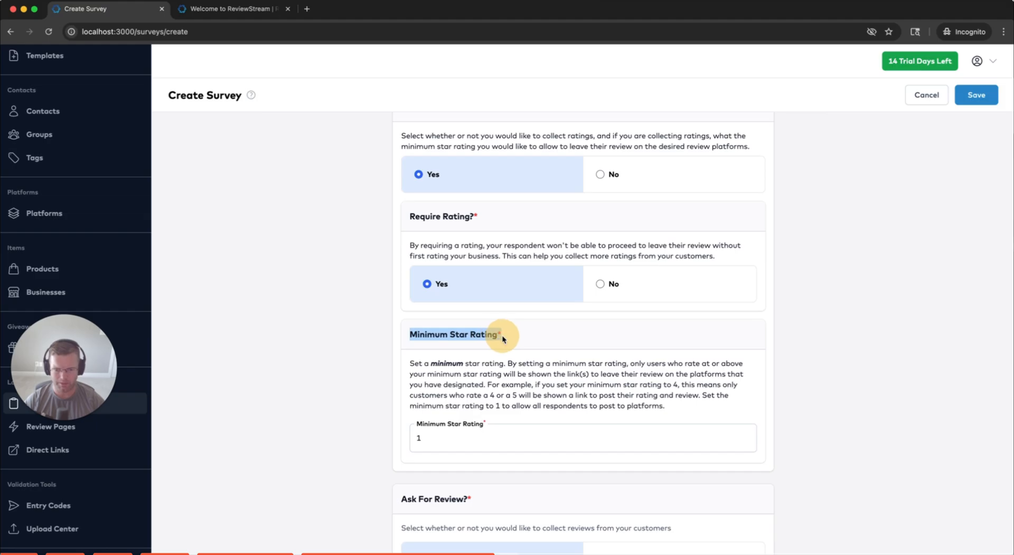
pyautogui.click(486, 357)
pyautogui.moveTo(429, 439); pyautogui.dragTo(416, 439)
pyautogui.write('4')
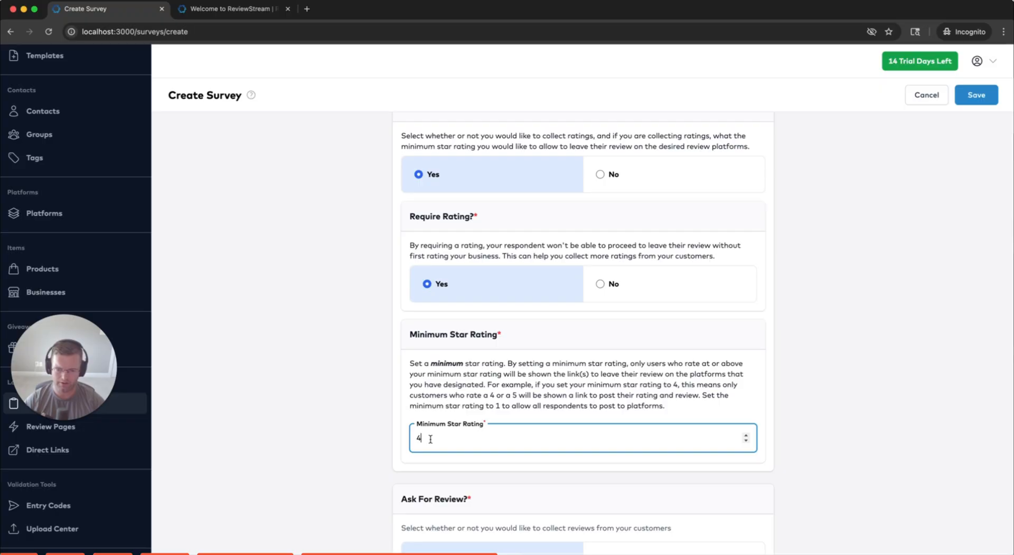
pyautogui.scroll(15, 338, 351)
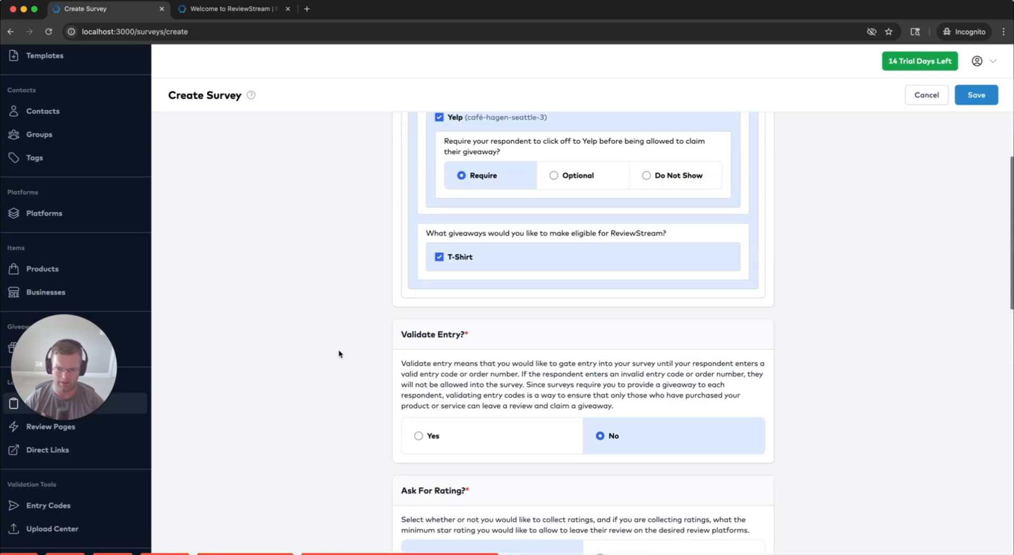
pyautogui.scroll(-1, 492, 305)
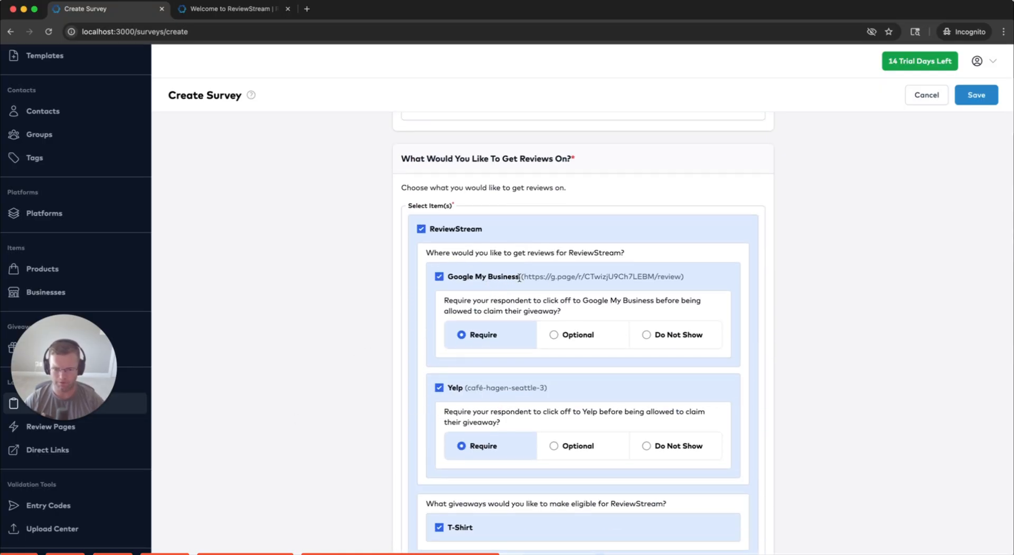
pyautogui.scroll(-10, 455, 391)
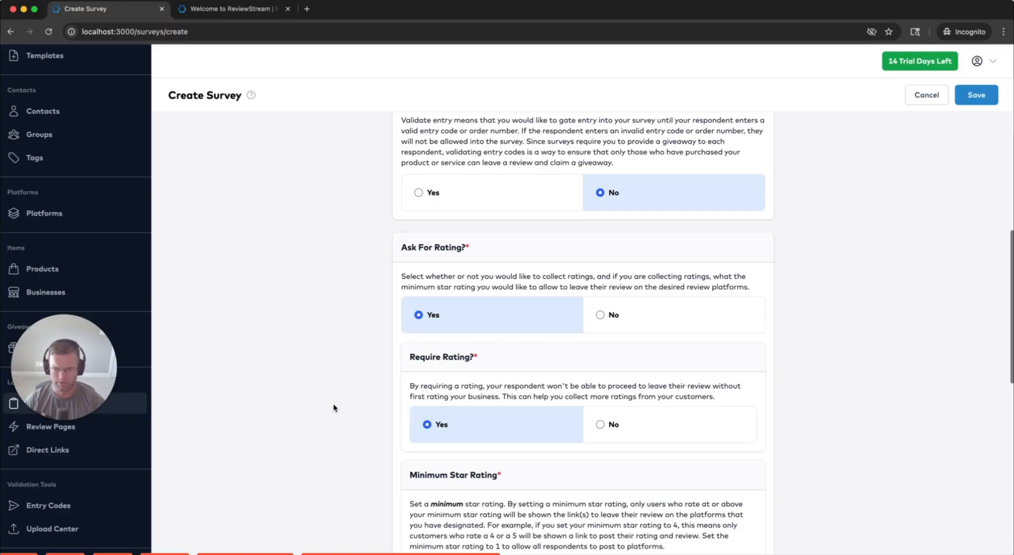
pyautogui.scroll(-5, 337, 391)
pyautogui.scroll(3, 407, 388)
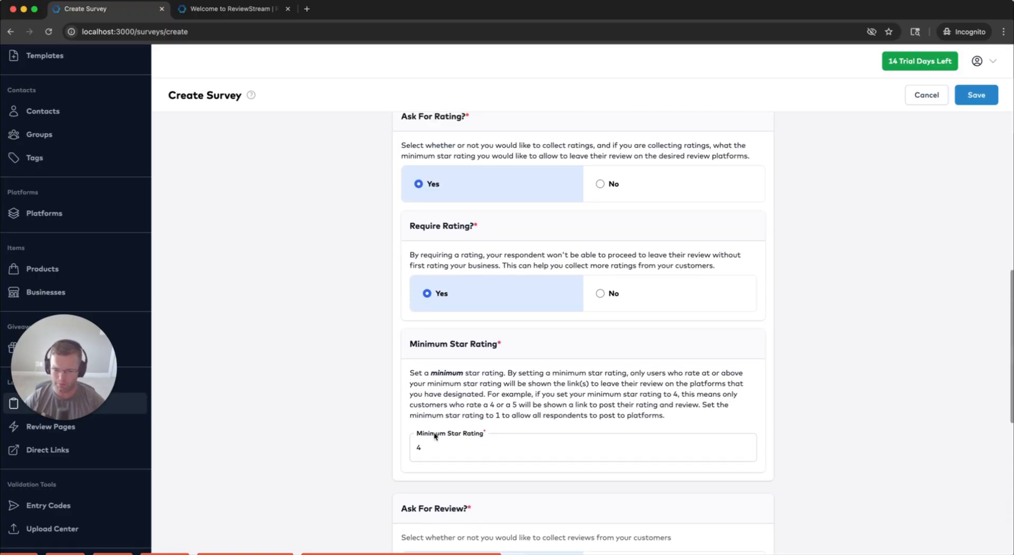
# Replace the minimum star rating of 4 with 1
pyautogui.click(432, 447)
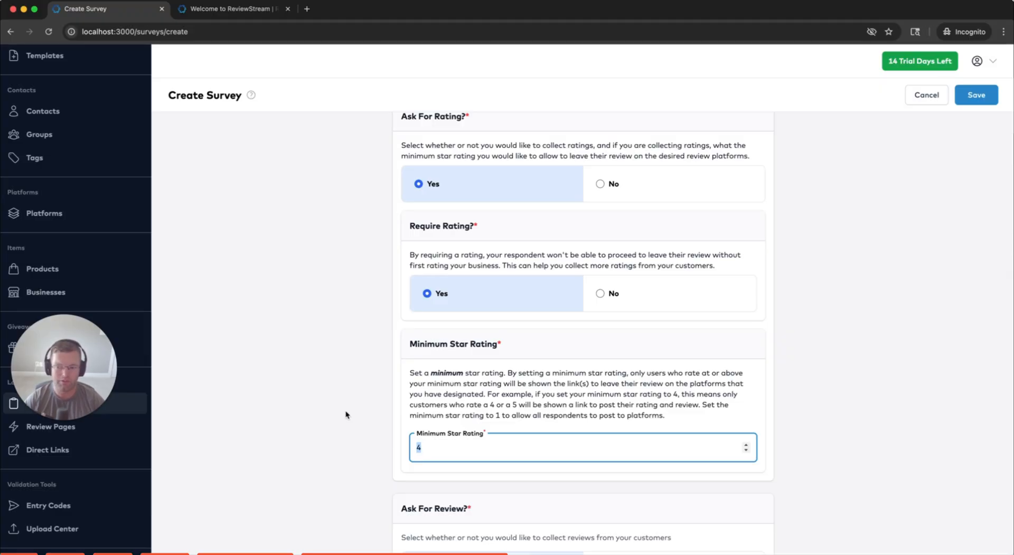
pyautogui.moveTo(429, 446); pyautogui.dragTo(413, 448)
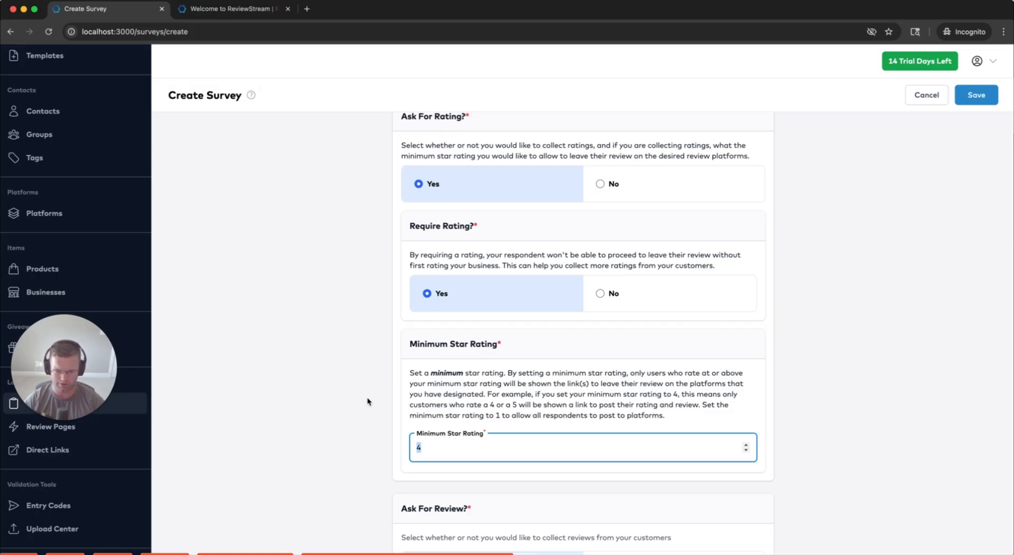
pyautogui.moveTo(664, 414); pyautogui.dragTo(569, 413)
pyautogui.click(573, 420)
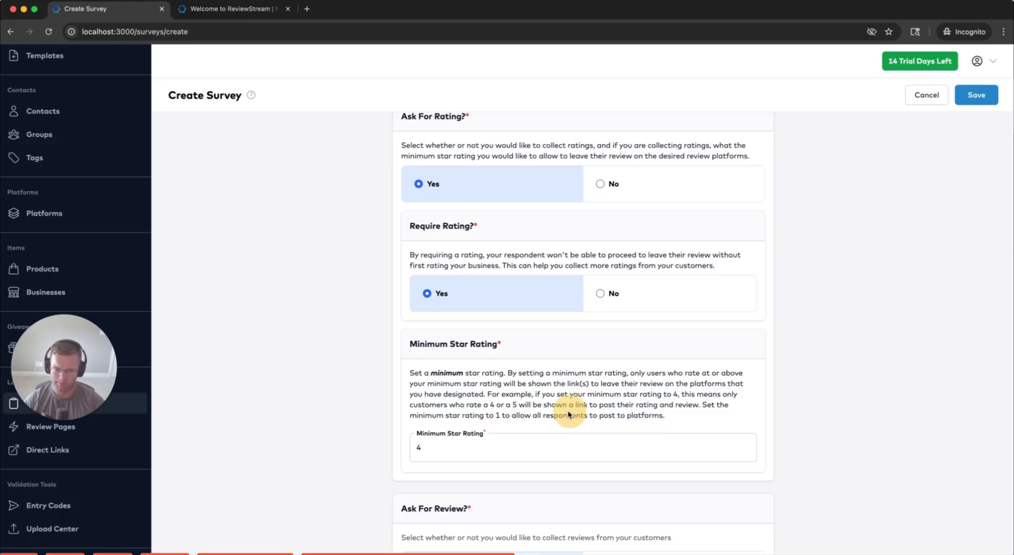
pyautogui.click(440, 448)
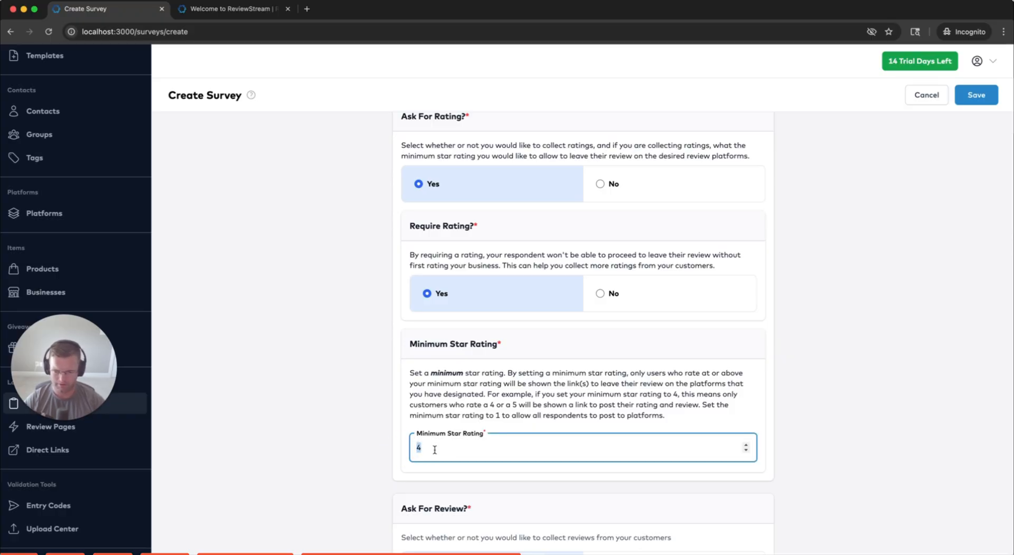
pyautogui.click(423, 447)
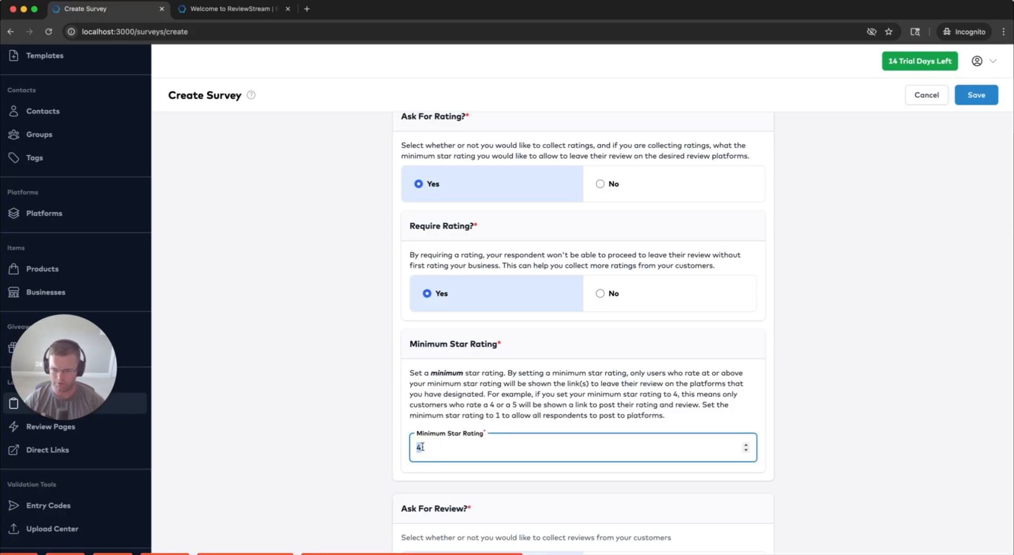
pyautogui.click(423, 447)
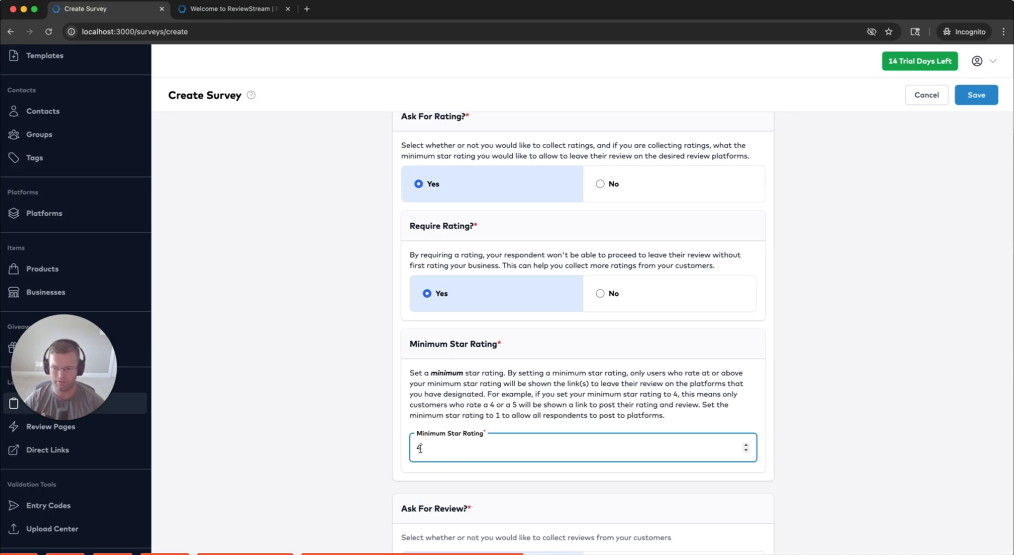
pyautogui.moveTo(438, 450); pyautogui.dragTo(381, 445)
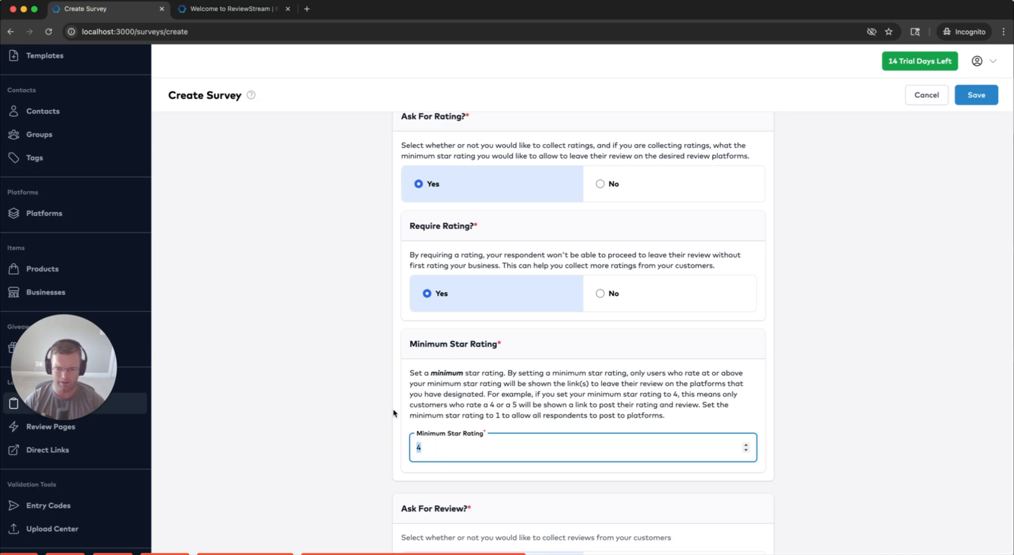
pyautogui.write('1')
pyautogui.scroll(-1, 373, 410)
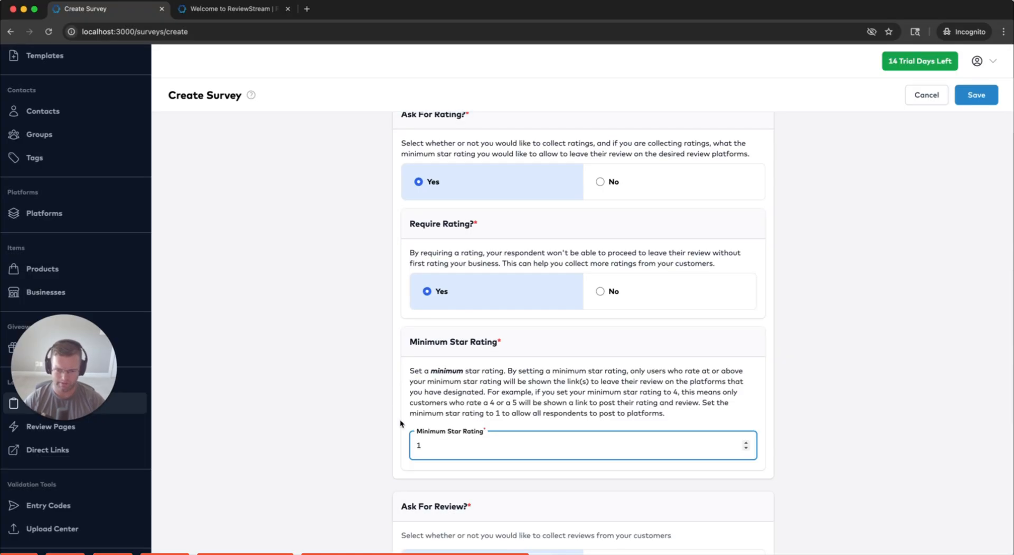
pyautogui.doubleClick(419, 445)
pyautogui.scroll(-5, 372, 395)
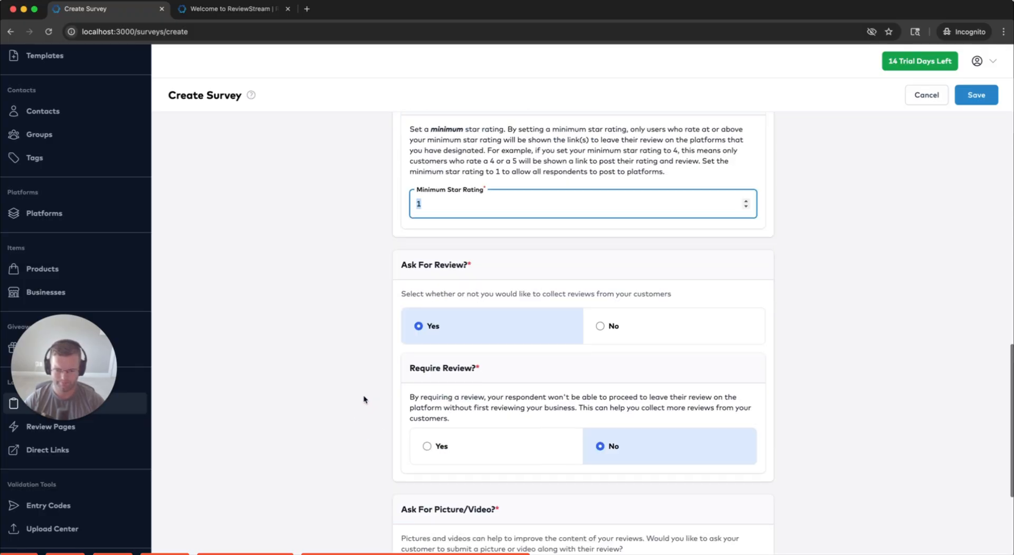
# Keep reviews requested from respondents but set Require Review back to No
pyautogui.click(423, 262)
pyautogui.scroll(-1, 370, 275)
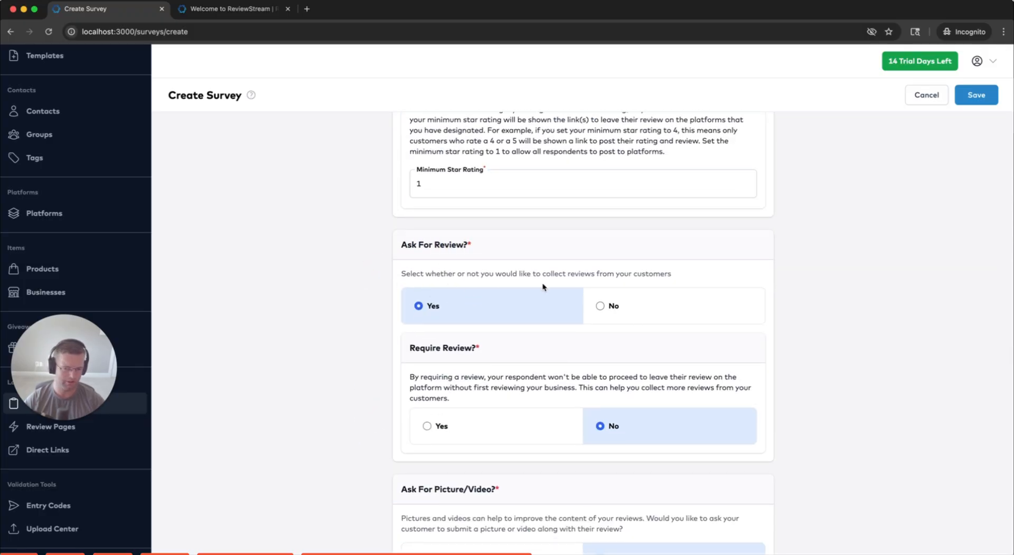
pyautogui.click(589, 309)
pyautogui.click(505, 309)
pyautogui.scroll(-1, 465, 391)
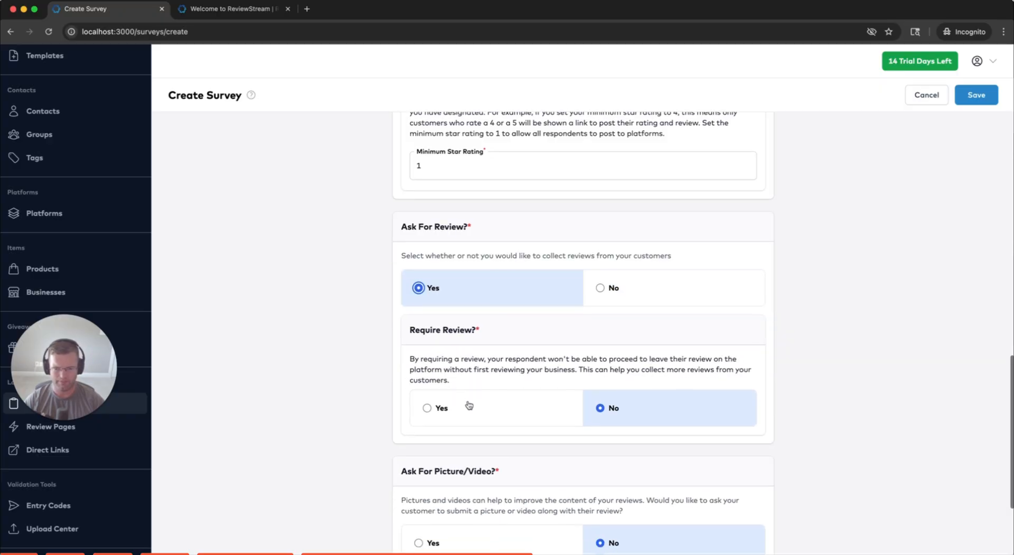
pyautogui.click(468, 406)
pyautogui.scroll(-5, 341, 377)
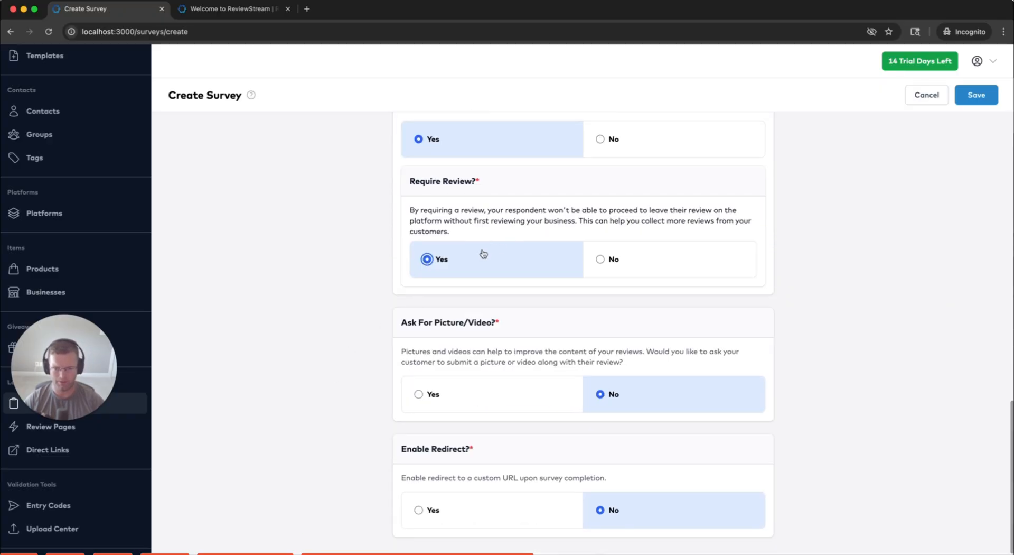
pyautogui.scroll(6, 476, 261)
pyautogui.scroll(-5, 473, 258)
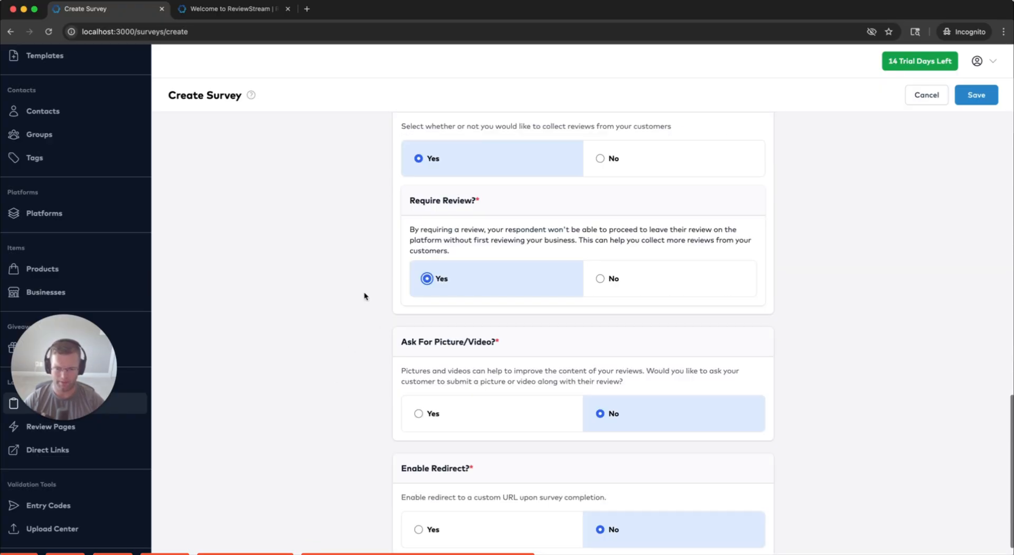
pyautogui.scroll(-1, 359, 293)
pyautogui.click(619, 257)
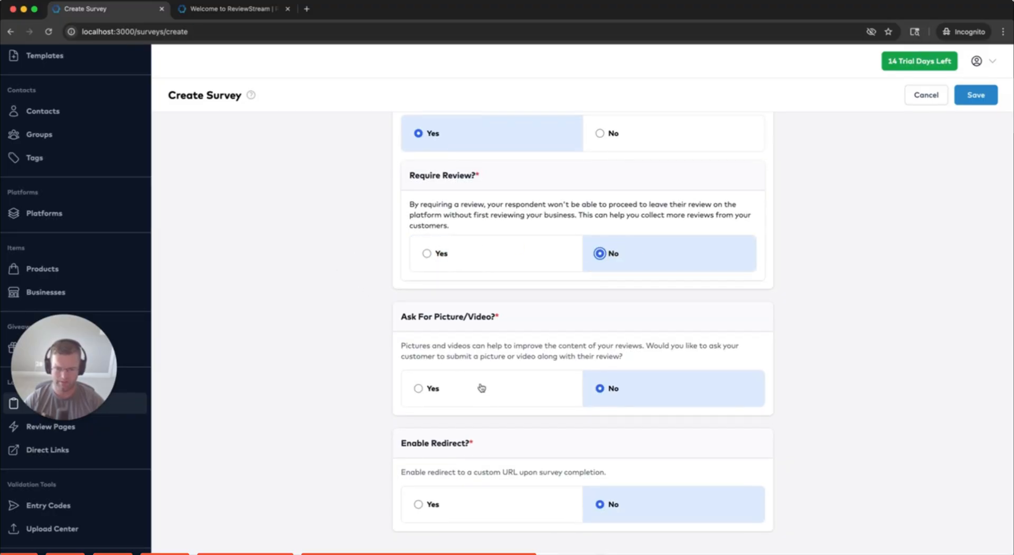
# Try the picture/video request options, then leave Ask For Picture/Video set to No
pyautogui.moveTo(402, 316); pyautogui.dragTo(502, 322)
pyautogui.click(452, 385)
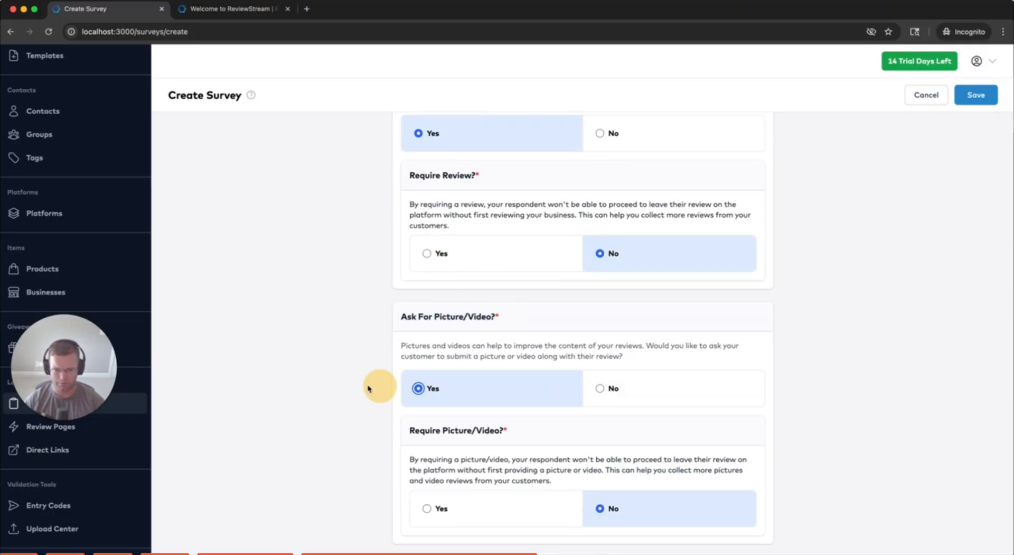
pyautogui.scroll(-3, 335, 379)
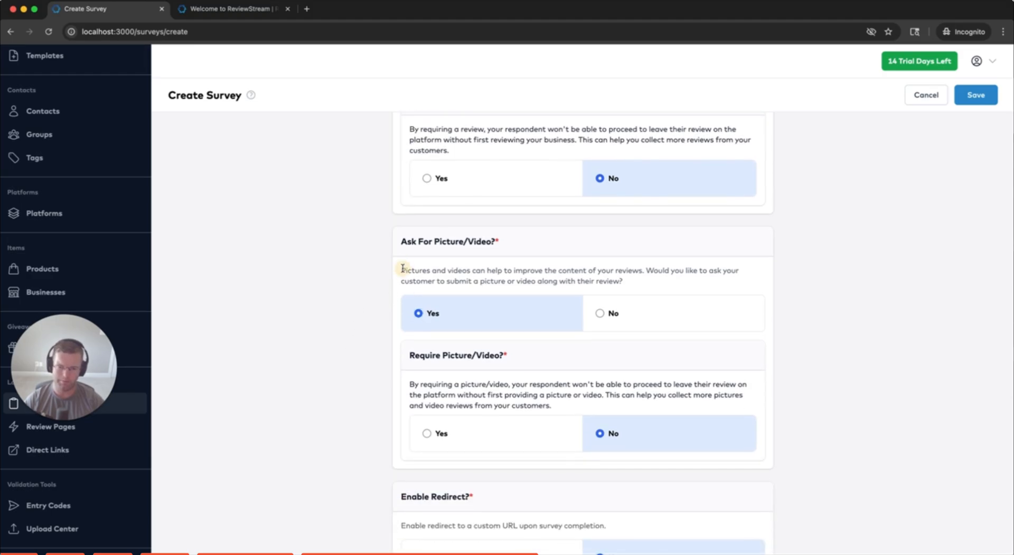
pyautogui.click(402, 268)
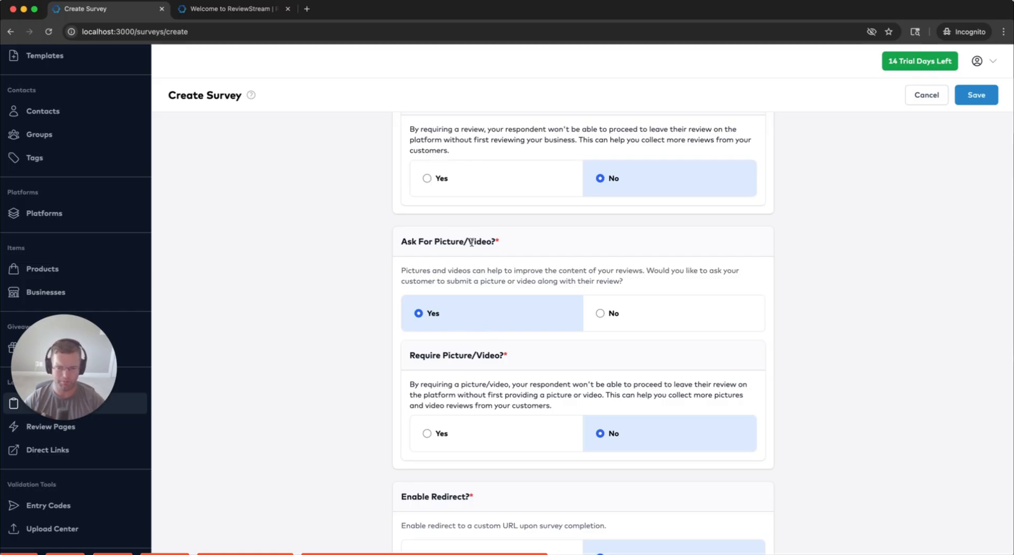
pyautogui.click(478, 438)
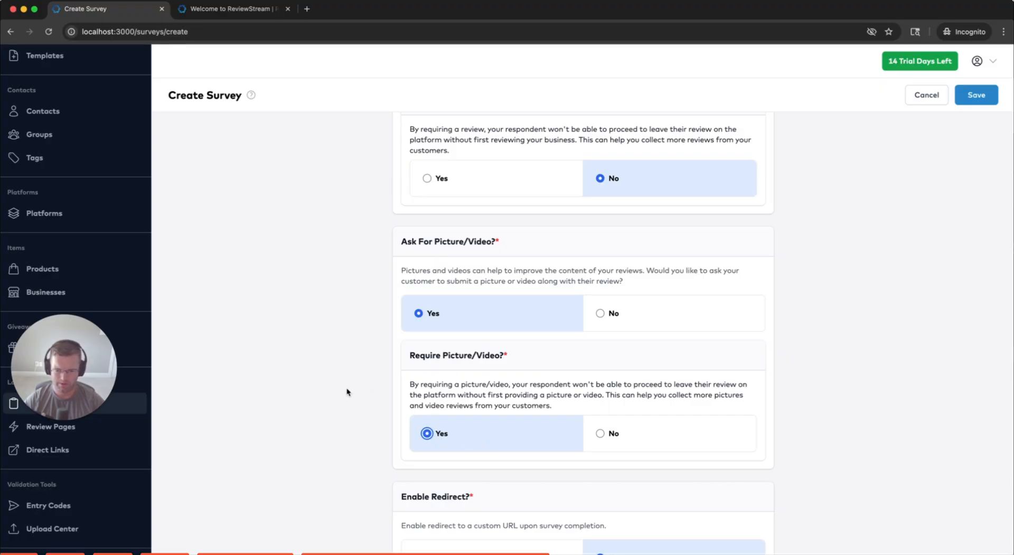
pyautogui.scroll(-1, 518, 375)
pyautogui.click(637, 258)
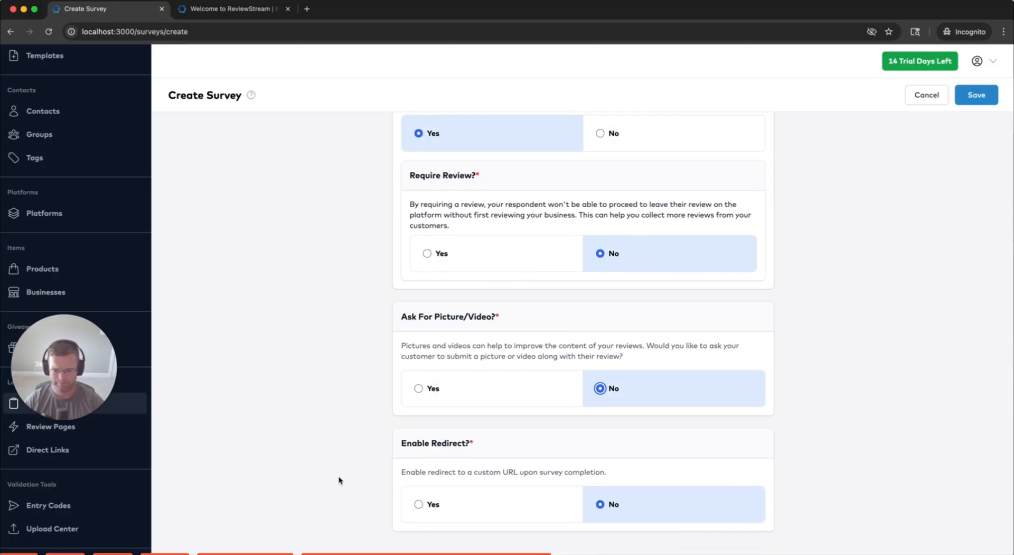
# Turn the custom URL redirect back off and save the Test survey
pyautogui.click(444, 512)
pyautogui.scroll(-3, 312, 476)
pyautogui.click(489, 496)
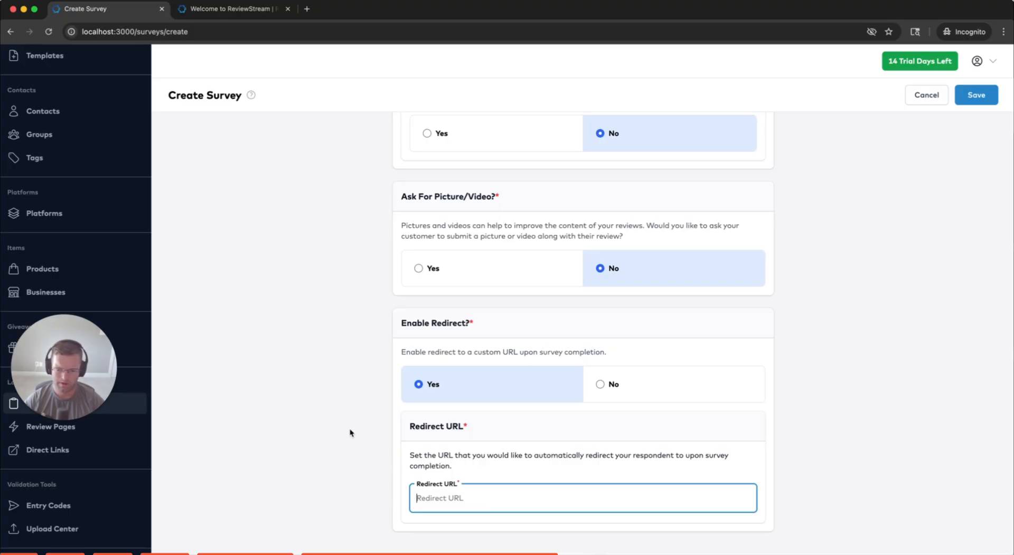
pyautogui.click(669, 395)
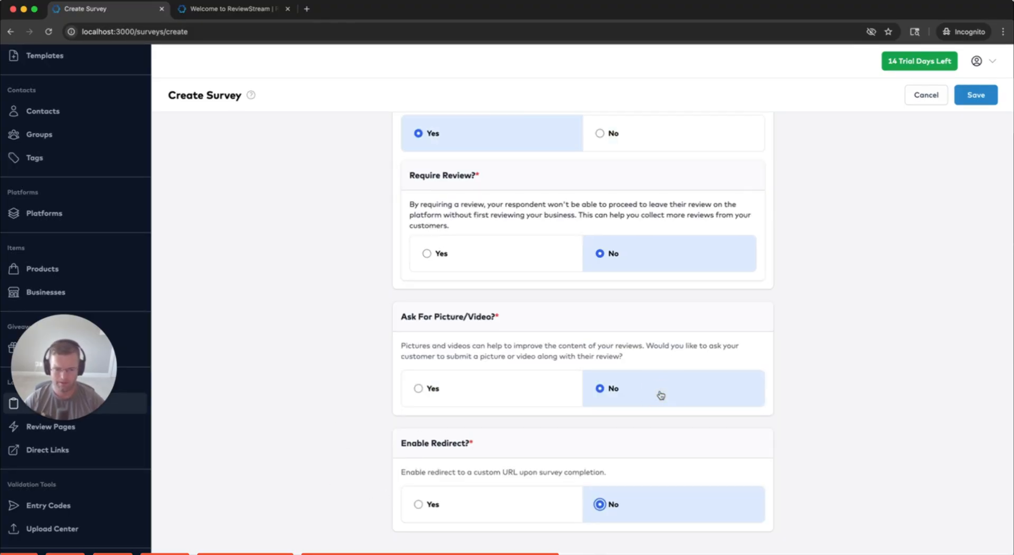
pyautogui.click(974, 98)
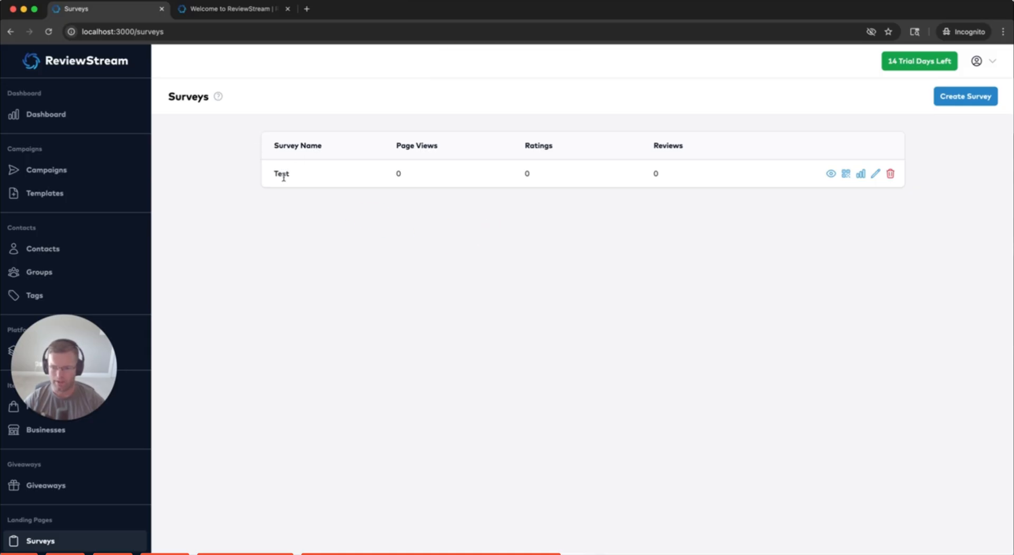
# View the Test survey's analytics, then return to the Surveys list
pyautogui.moveTo(290, 177); pyautogui.dragTo(270, 150)
pyautogui.click(281, 152)
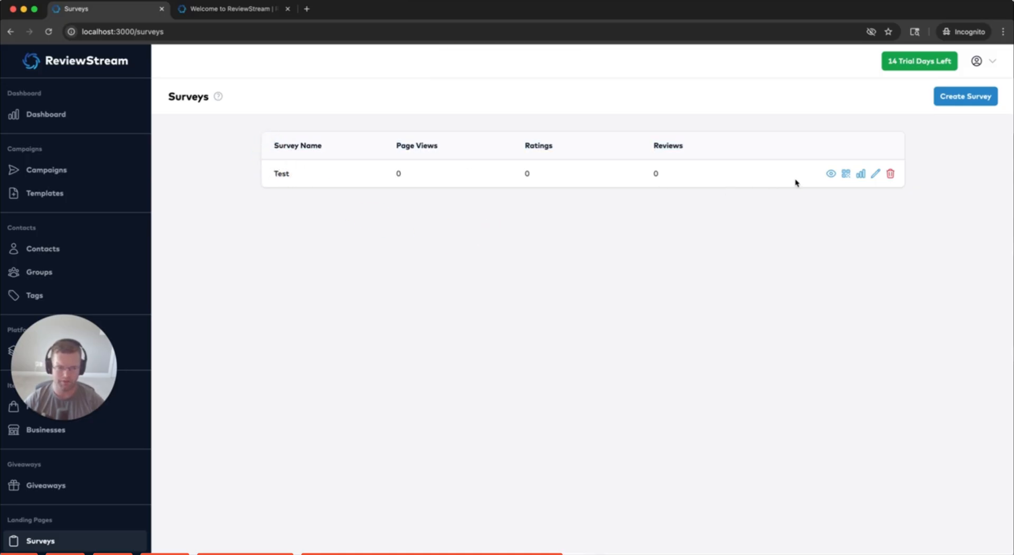
pyautogui.click(860, 173)
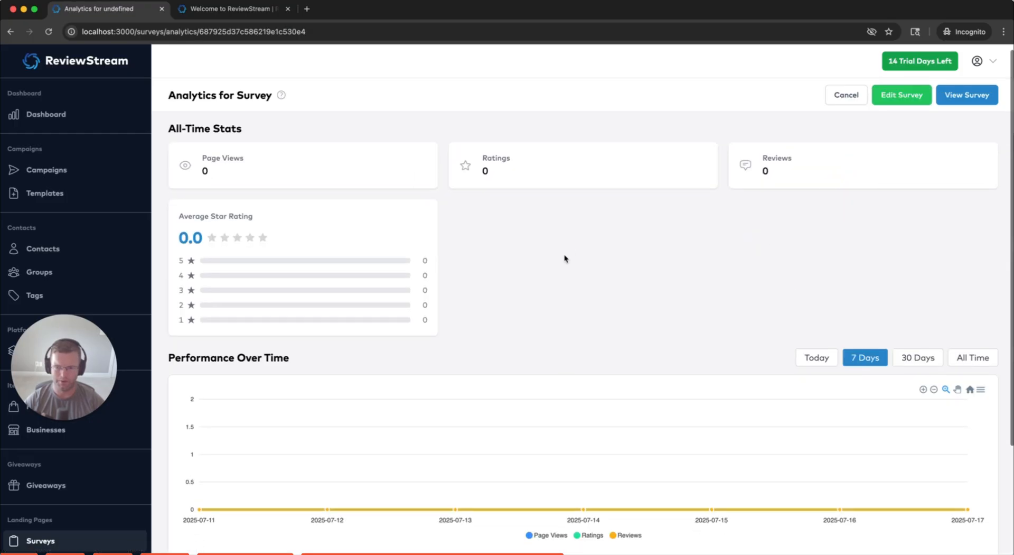
pyautogui.scroll(-3, 581, 259)
pyautogui.scroll(5, 583, 254)
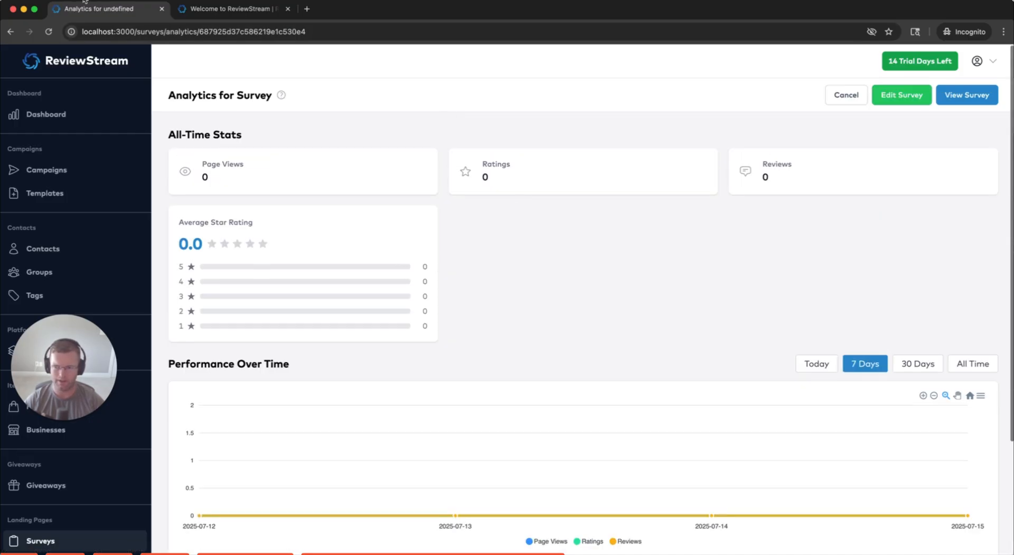
pyautogui.click(10, 31)
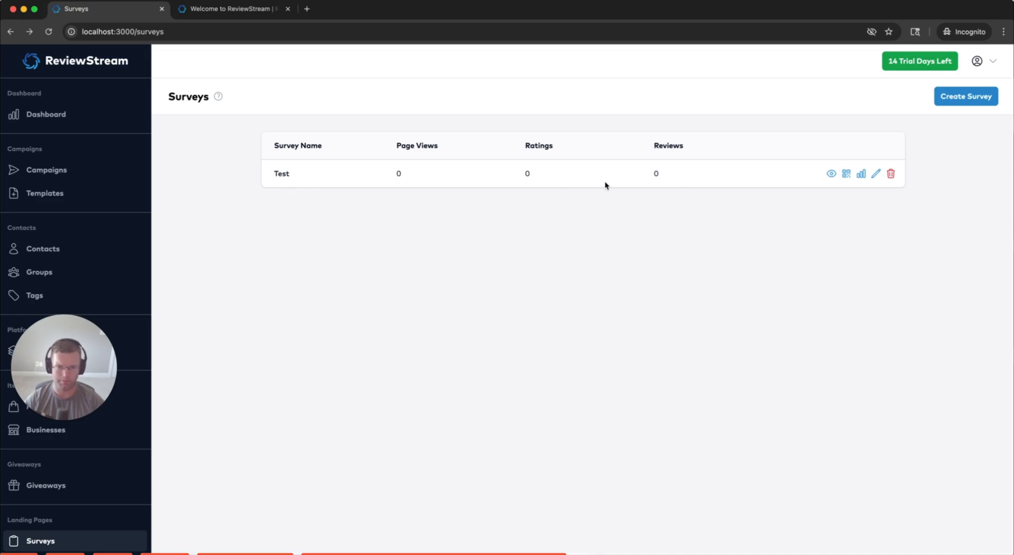
# Cancel the QR code download and preview the Test survey live in a new tab
pyautogui.click(846, 175)
pyautogui.click(647, 379)
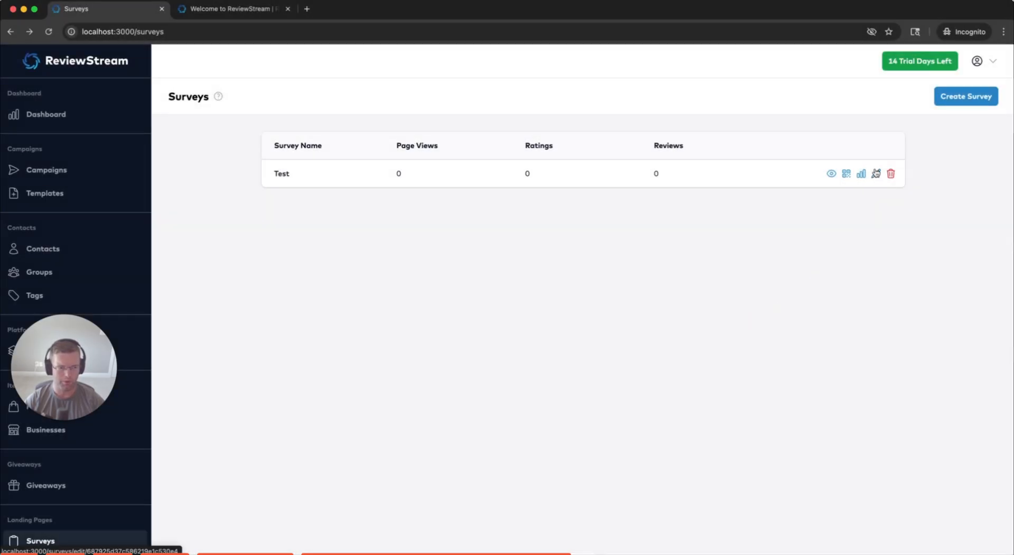
pyautogui.click(831, 173)
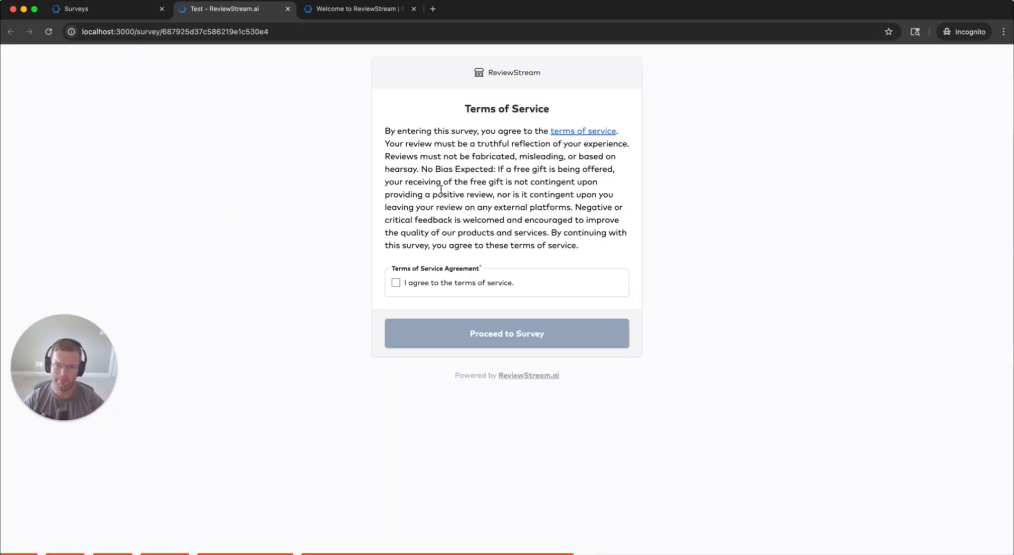
pyautogui.moveTo(466, 108); pyautogui.dragTo(556, 106)
pyautogui.click(557, 106)
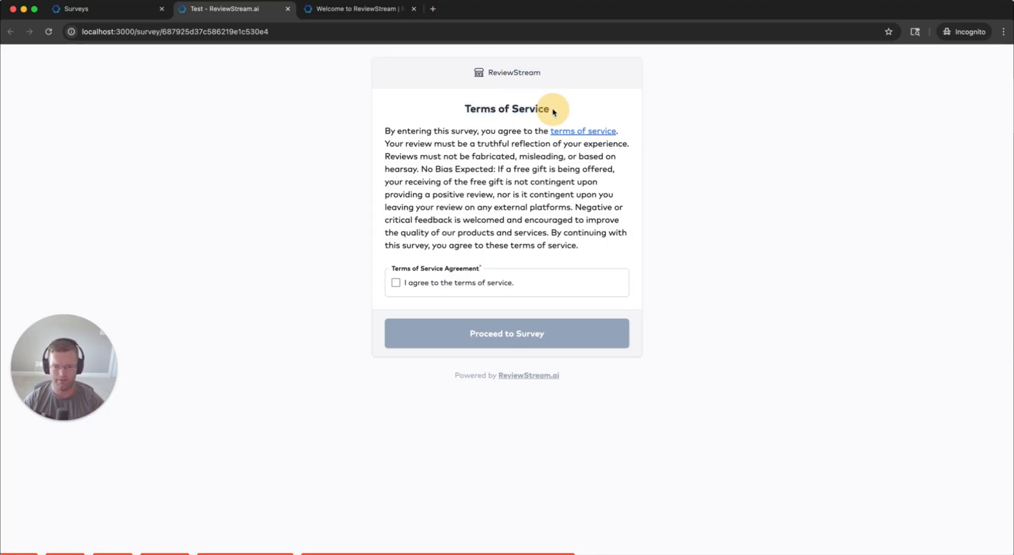
pyautogui.moveTo(465, 108); pyautogui.dragTo(558, 108)
pyautogui.click(550, 108)
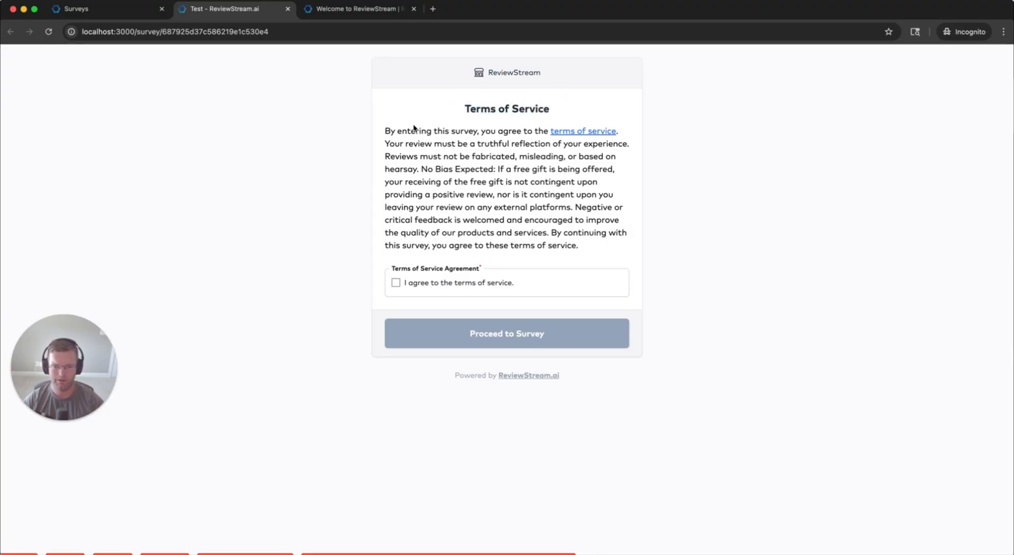
pyautogui.moveTo(386, 130); pyautogui.dragTo(393, 132)
pyautogui.click(387, 133)
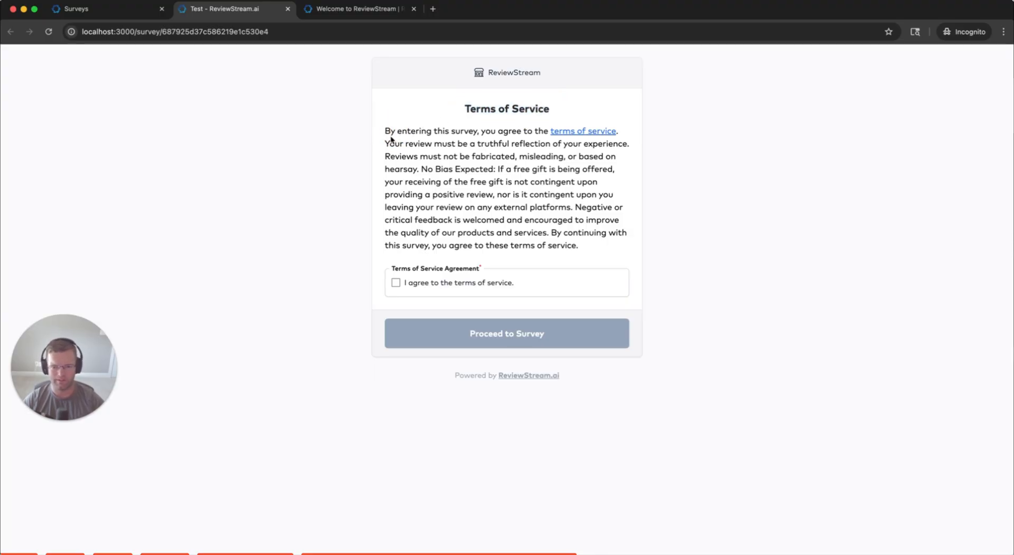
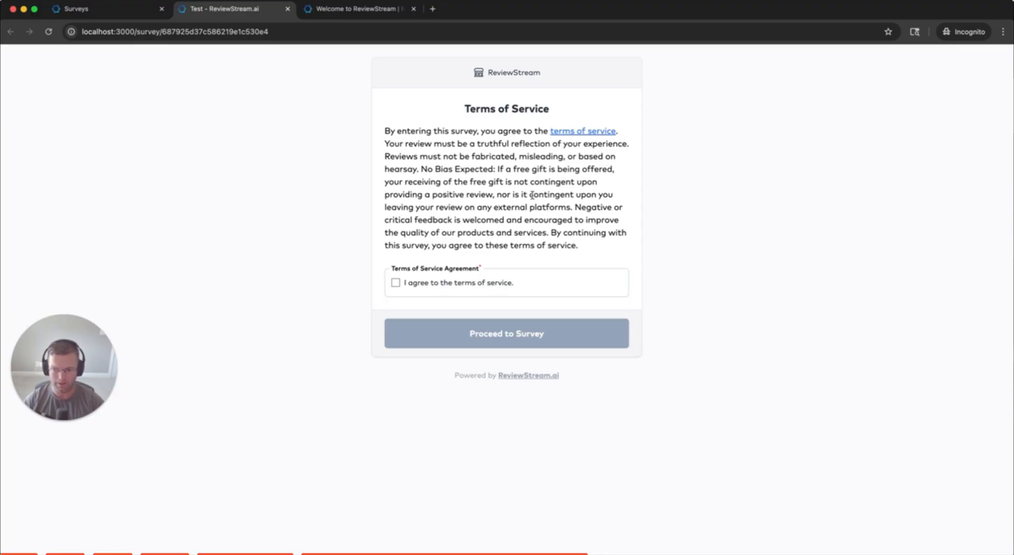
# Accept the survey's terms of service and proceed to the star-rating question page
pyautogui.moveTo(424, 169); pyautogui.dragTo(511, 183)
pyautogui.click(496, 169)
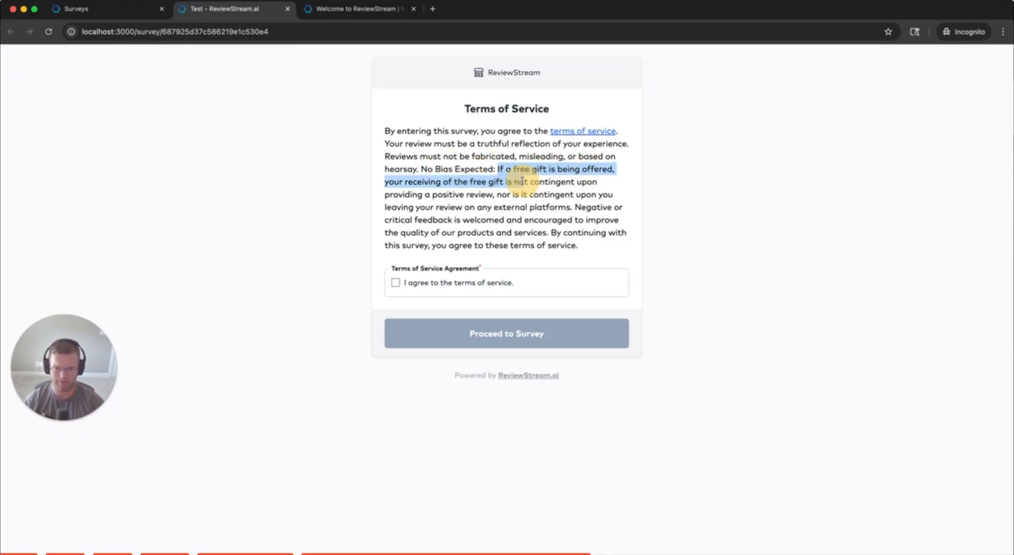
pyautogui.moveTo(389, 194); pyautogui.dragTo(490, 193)
pyautogui.click(491, 194)
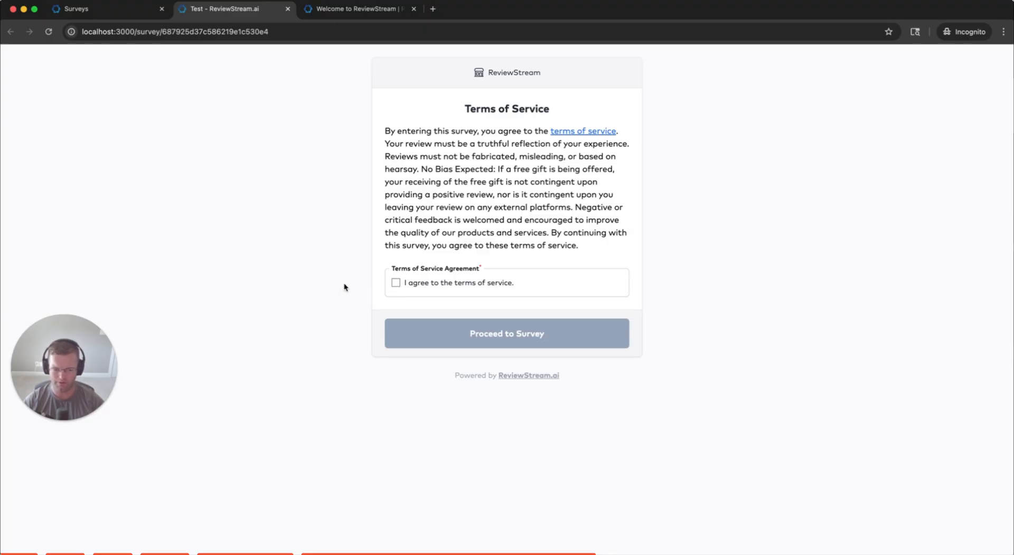
pyautogui.click(395, 283)
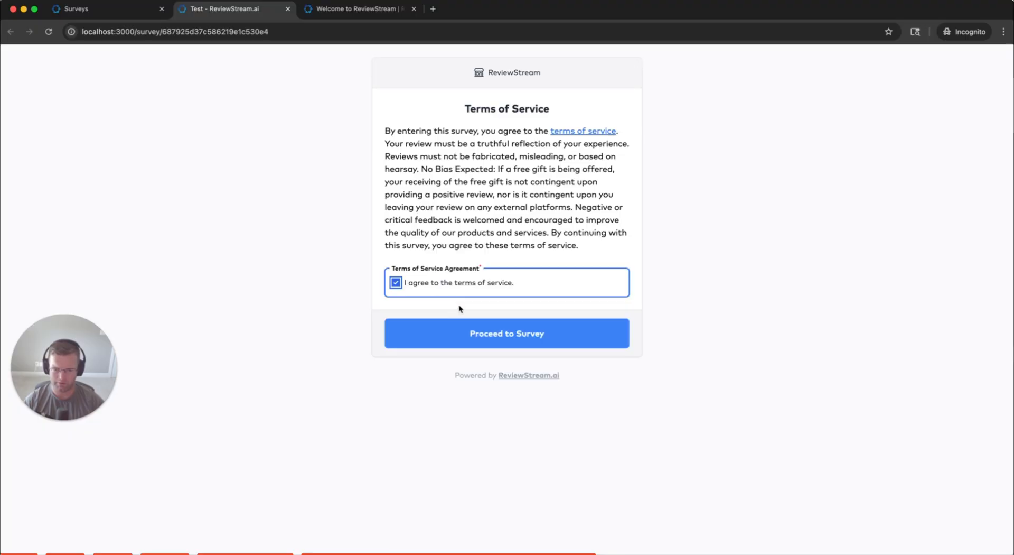
pyautogui.click(502, 333)
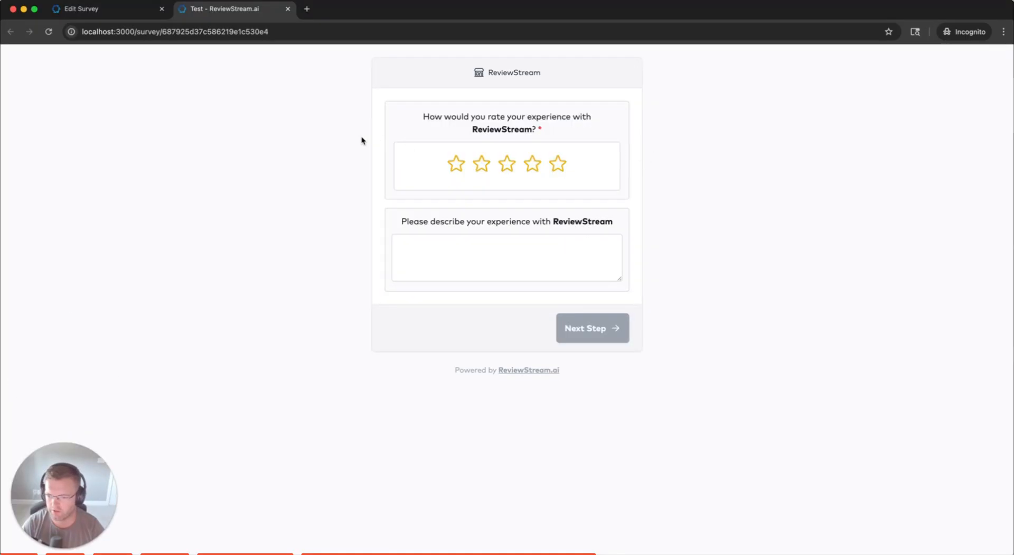
# Give a five-star rating with the description 'It was great!' and continue
pyautogui.click(558, 164)
pyautogui.click(538, 266)
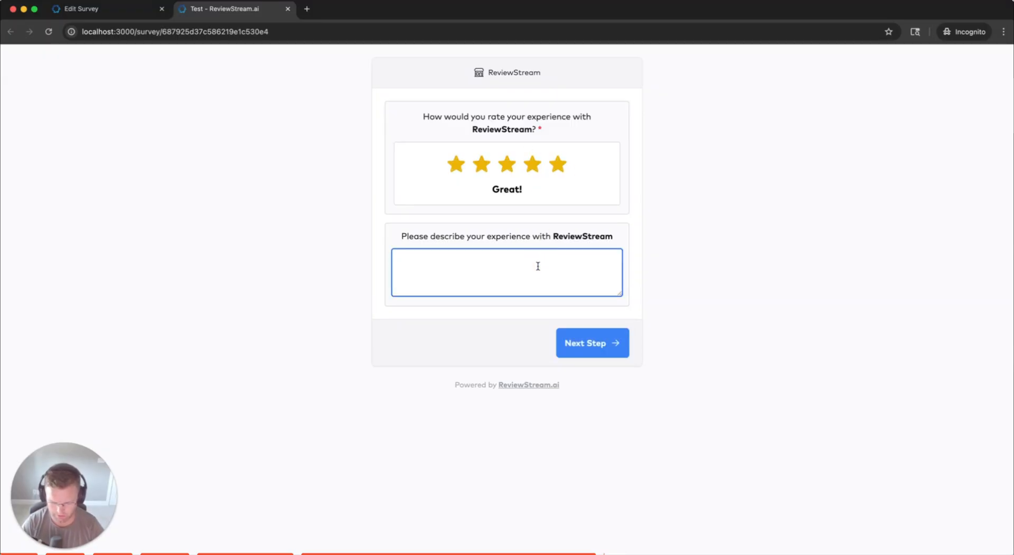
pyautogui.write('It')
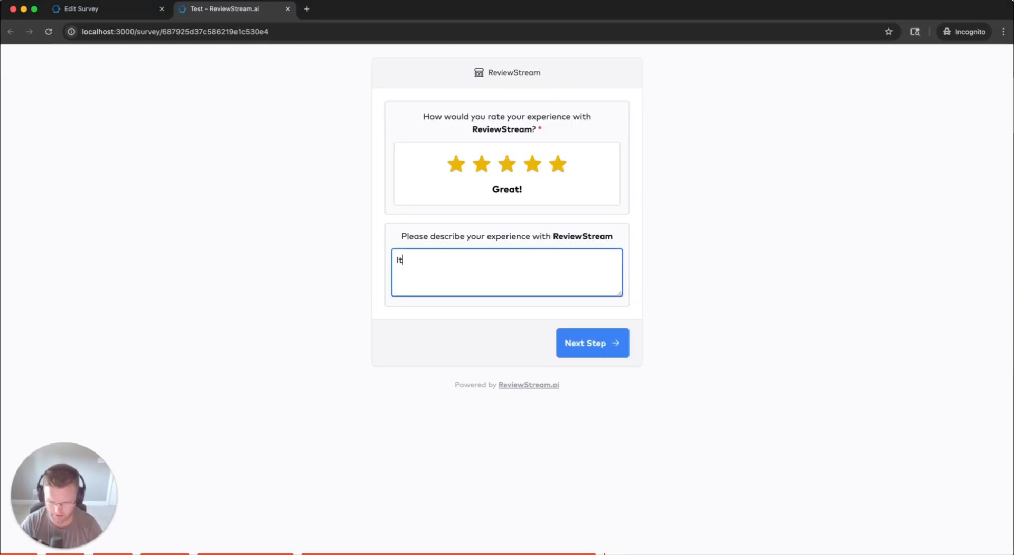
pyautogui.write(' was great!')
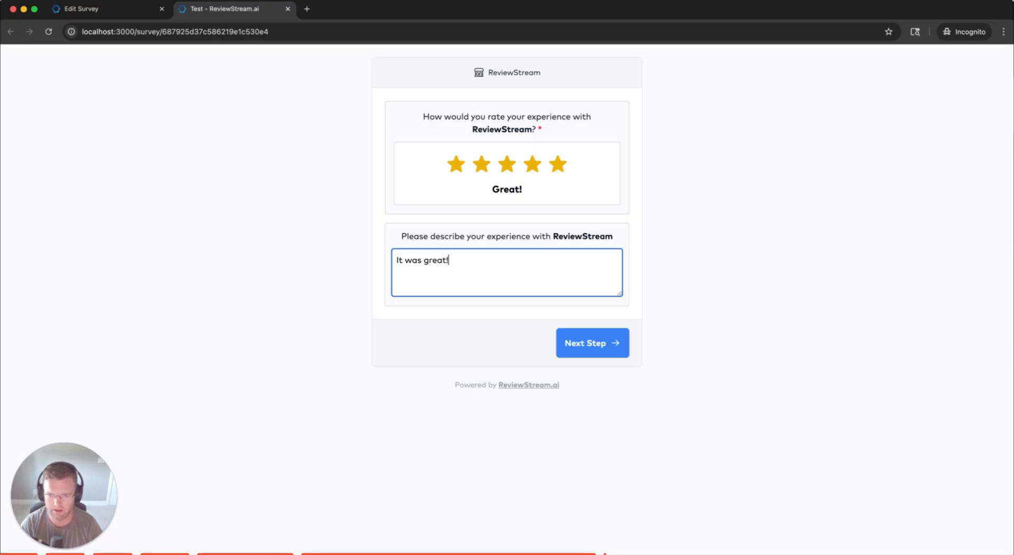
pyautogui.press('super+a')
pyautogui.press('BackSpace')
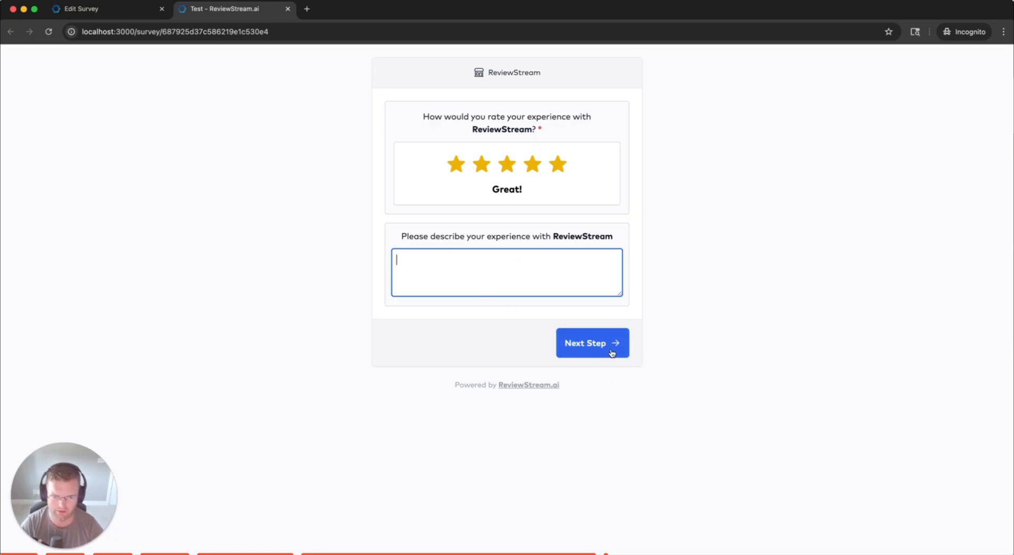
pyautogui.click(543, 130)
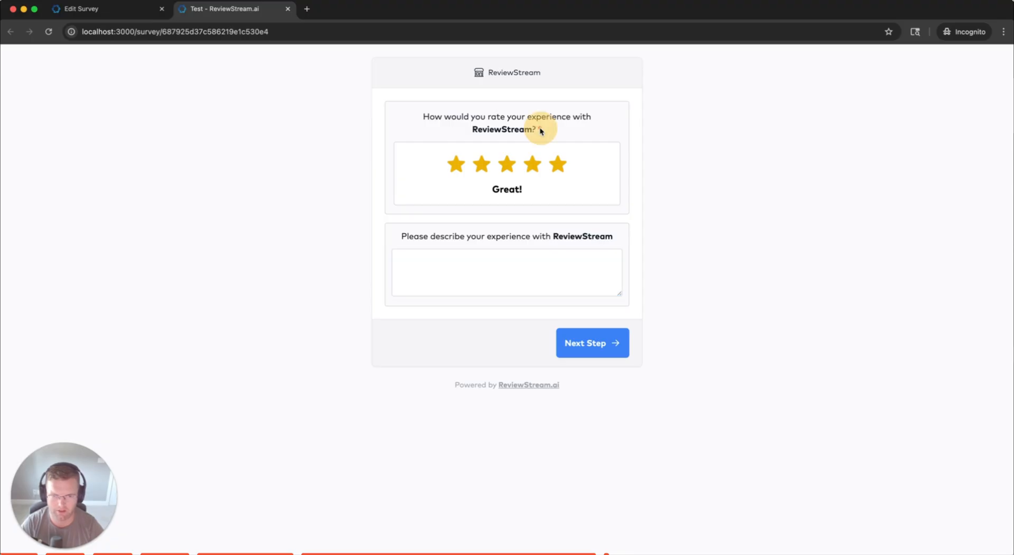
pyautogui.click(551, 128)
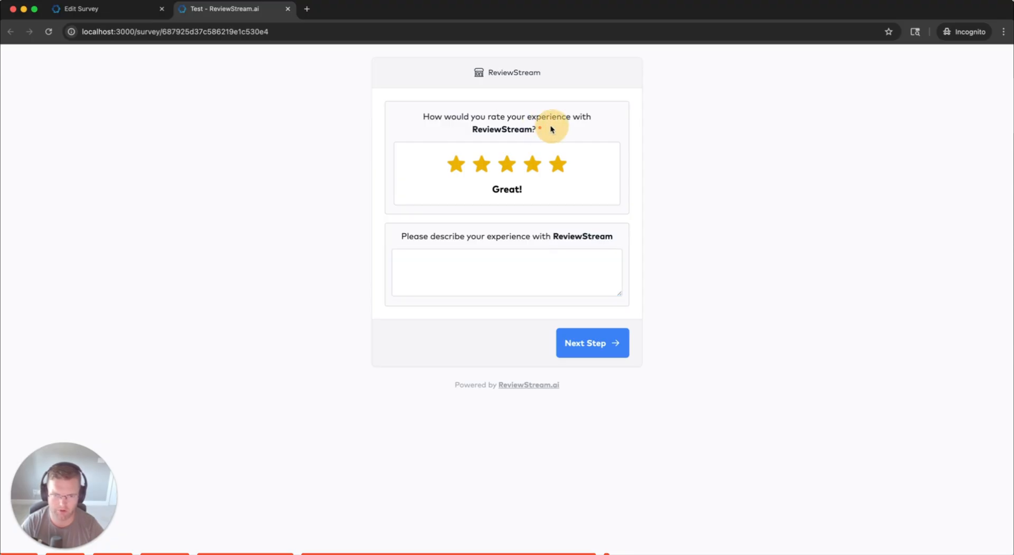
pyautogui.click(478, 273)
pyautogui.write('It was great!')
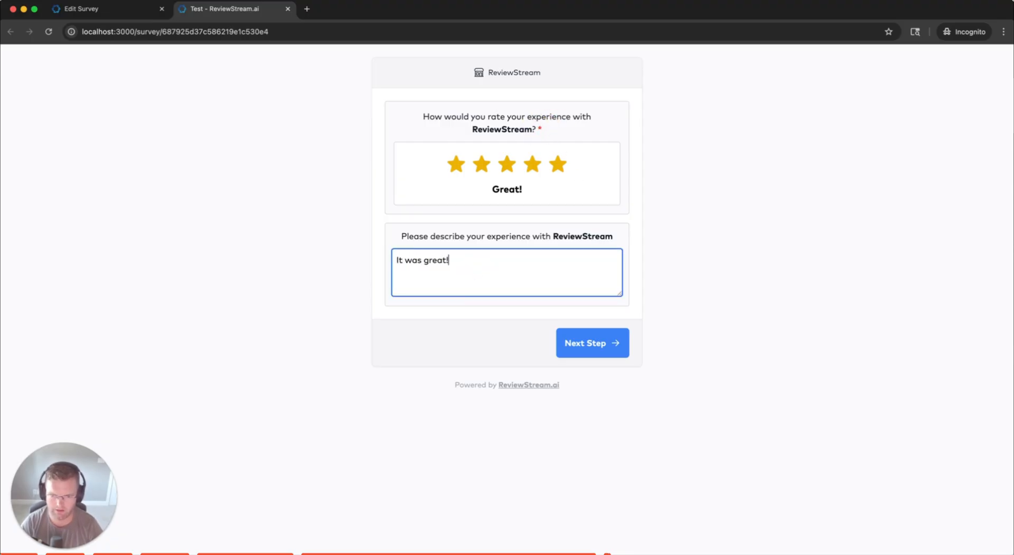
pyautogui.click(588, 348)
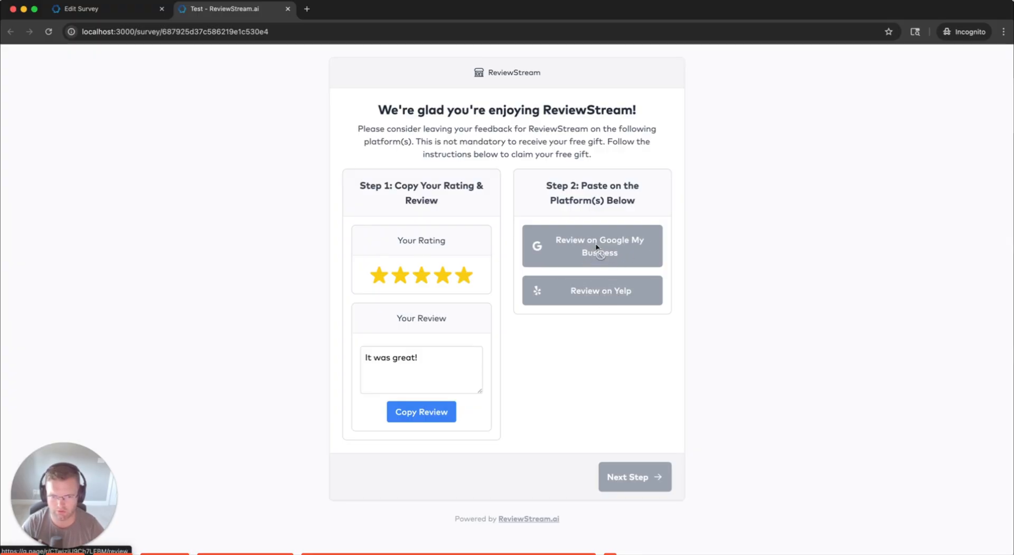
# Copy the review and open Drawbridge Marketing's Google Maps review page in a new tab
pyautogui.click(643, 477)
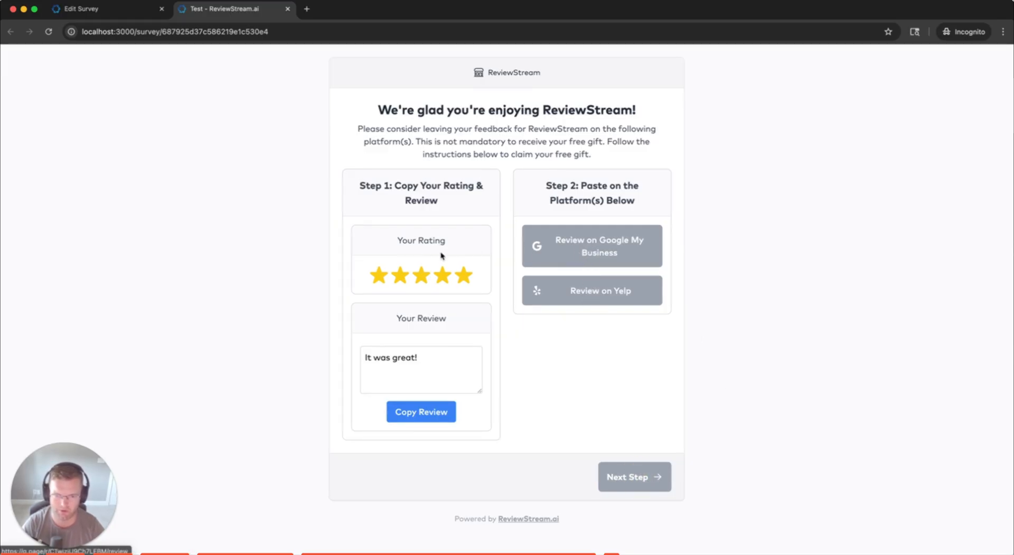
pyautogui.moveTo(359, 185); pyautogui.dragTo(402, 185)
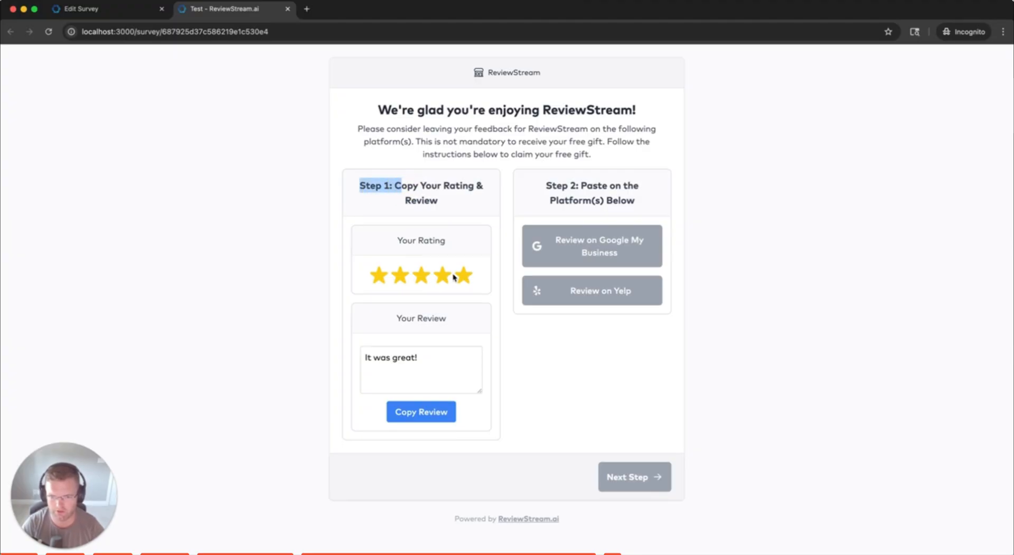
pyautogui.click(429, 411)
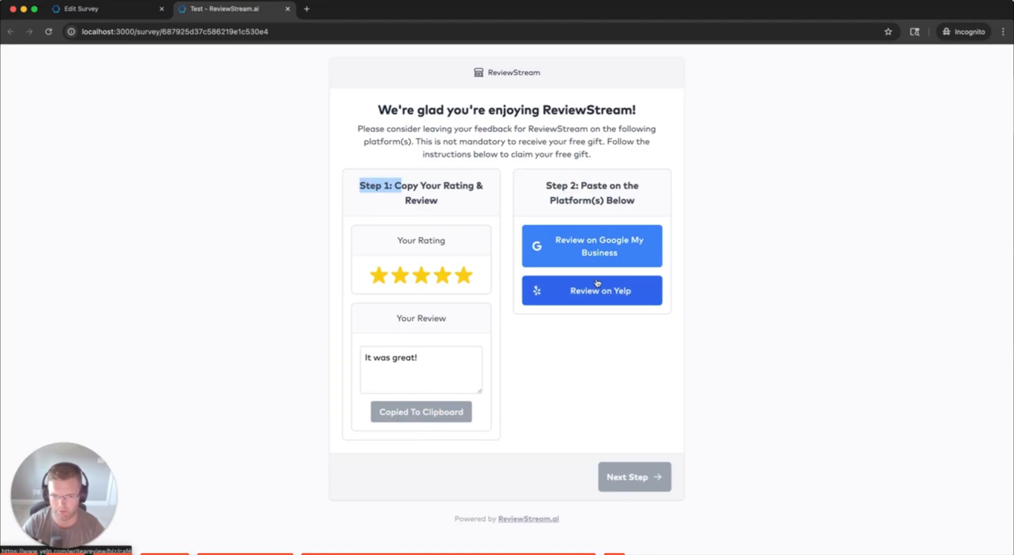
pyautogui.click(604, 252)
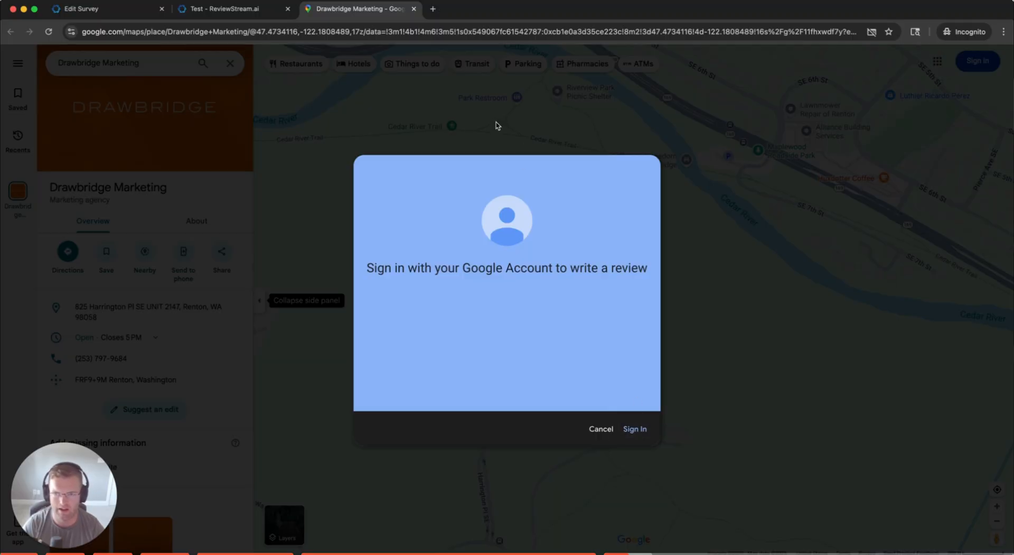
# Paste the copied review into Café Hagen's Yelp review form, then continue the survey
pyautogui.click(230, 9)
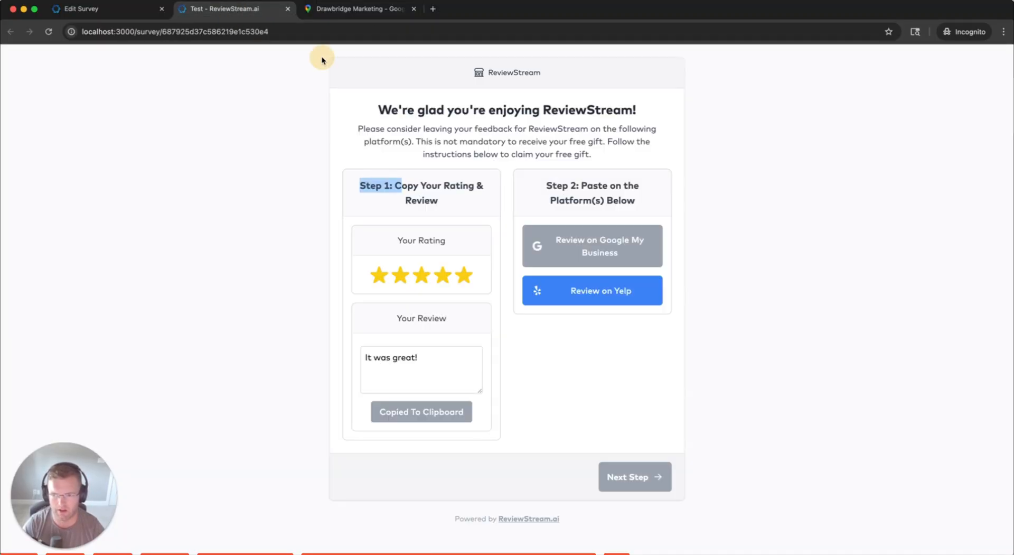
pyautogui.click(601, 292)
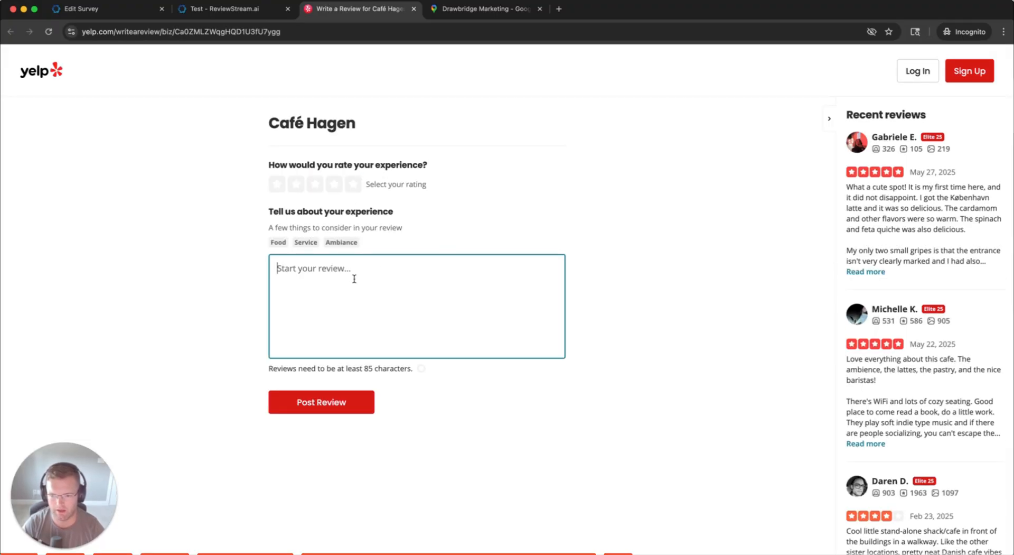
pyautogui.press('super+v')
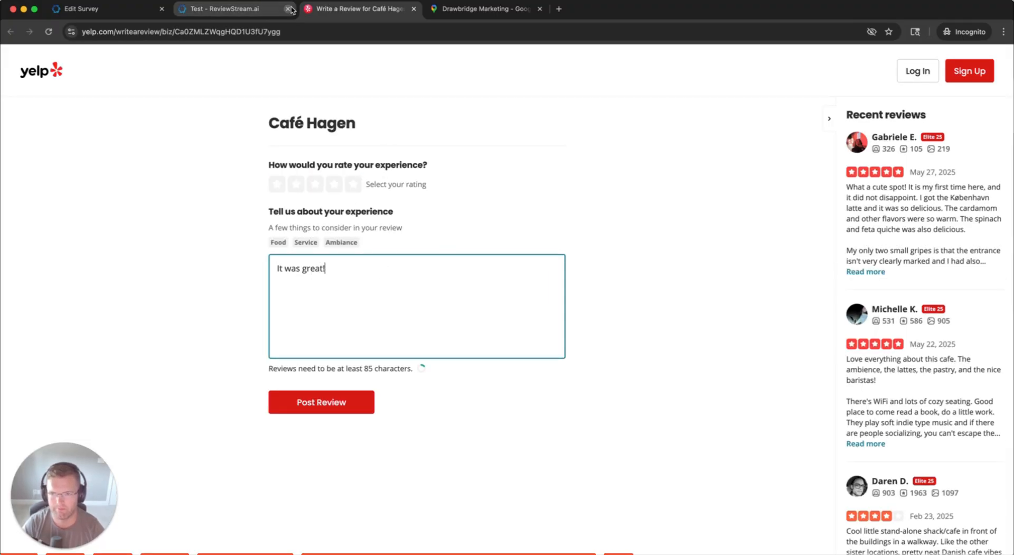
pyautogui.click(270, 16)
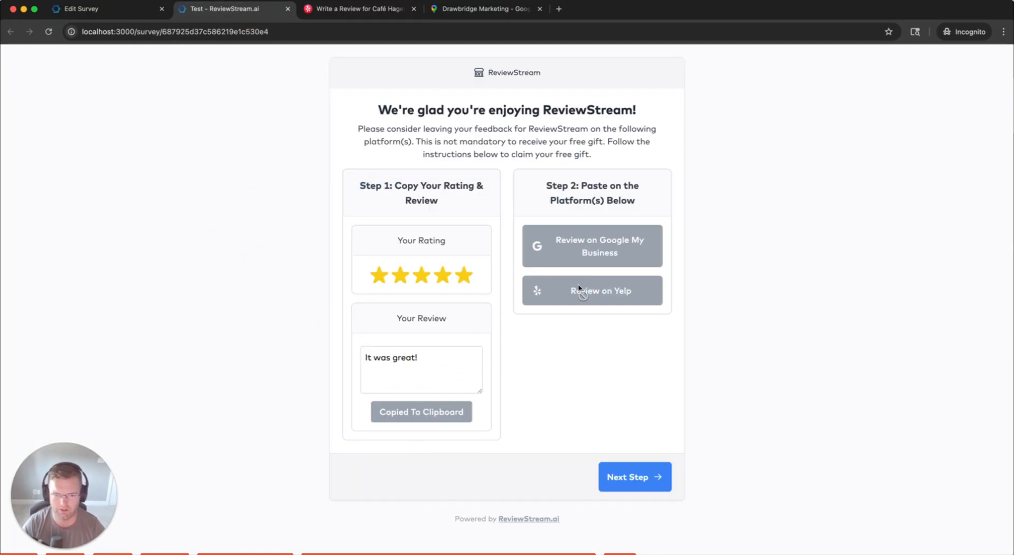
pyautogui.click(644, 483)
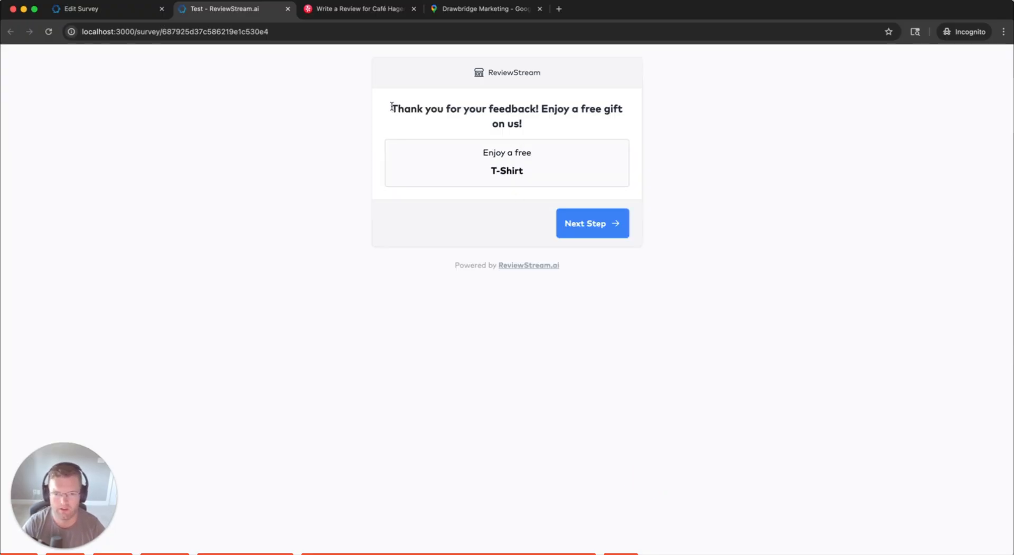
# Move past the free T-Shirt thank-you page to the gift's contact and shipping form
pyautogui.moveTo(482, 153); pyautogui.dragTo(535, 174)
pyautogui.click(536, 174)
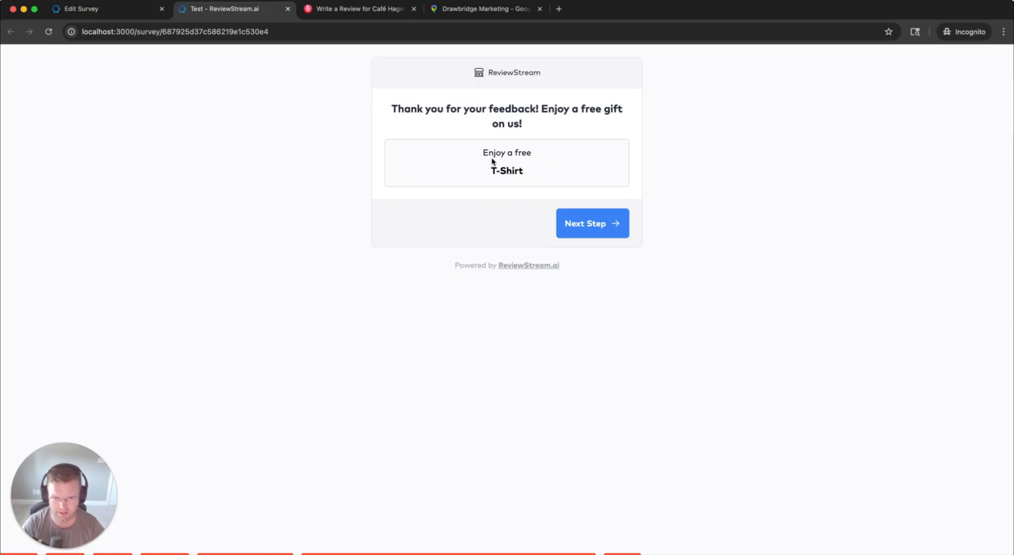
pyautogui.click(513, 166)
pyautogui.click(518, 171)
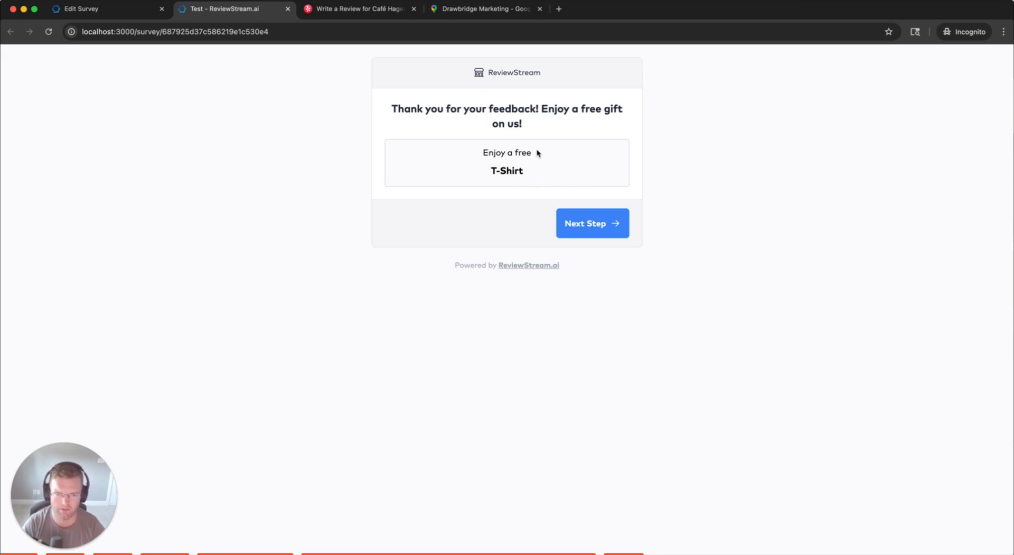
pyautogui.click(597, 222)
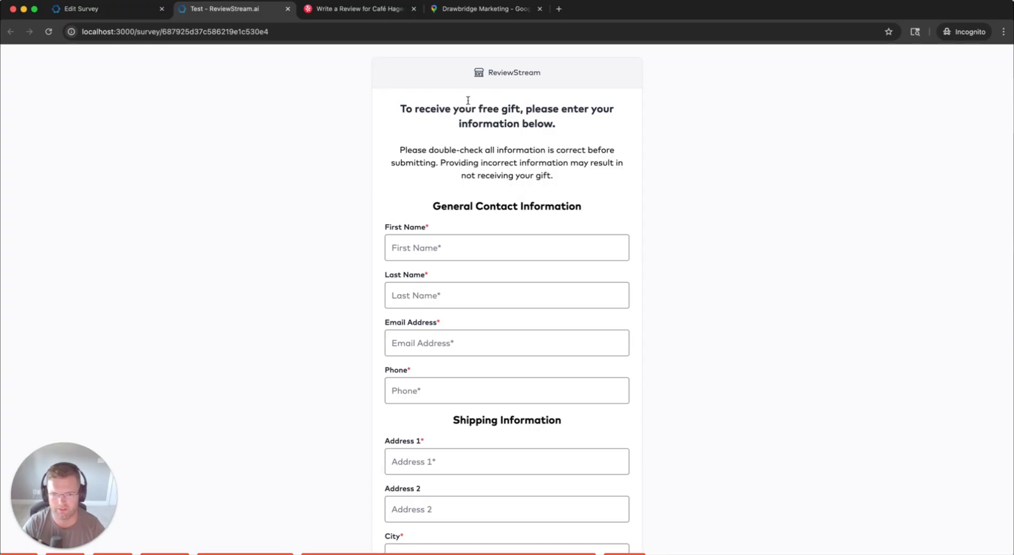
# Fill in the recipient's first and last name, email address and phone number
pyautogui.scroll(-1, 508, 106)
pyautogui.scroll(-2, 507, 102)
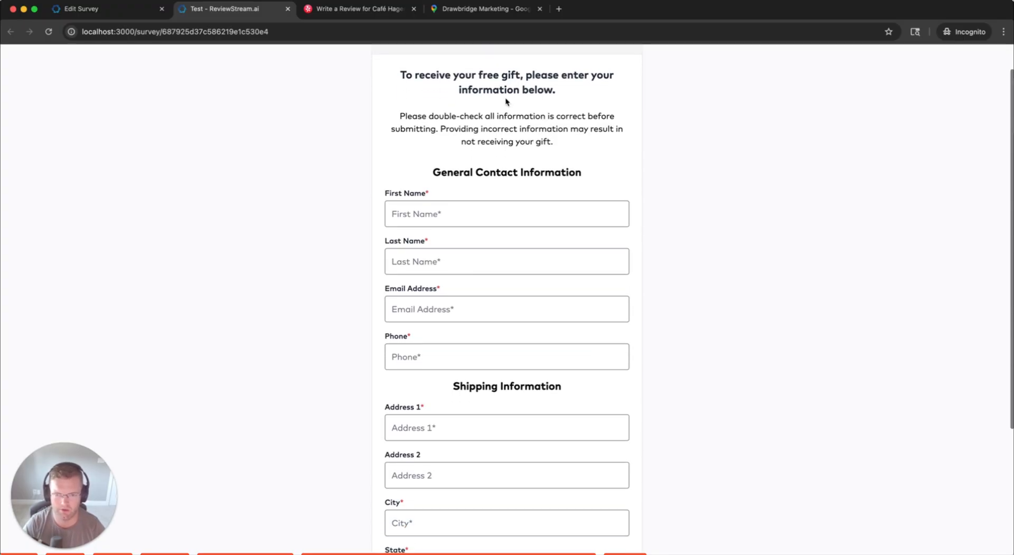
pyautogui.click(440, 189)
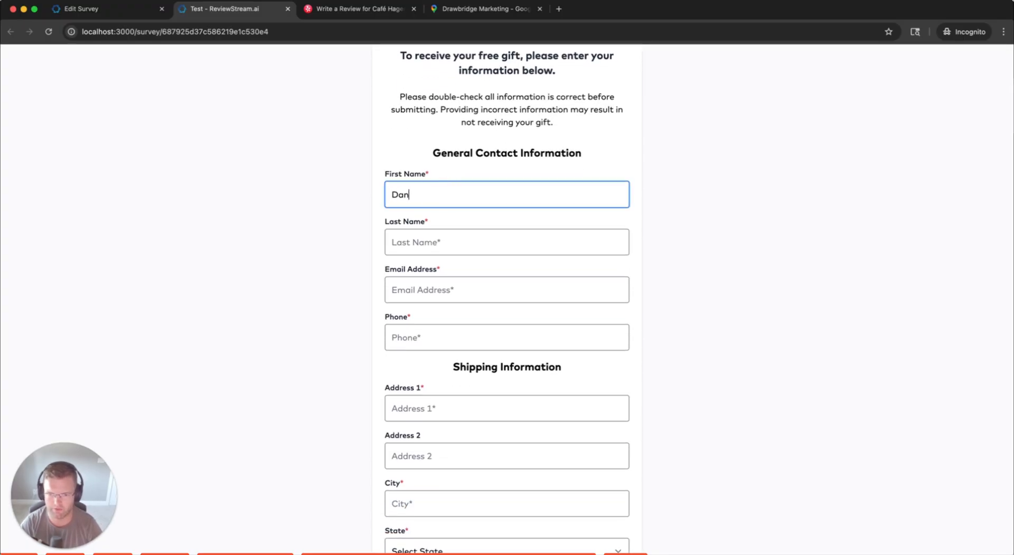
pyautogui.press('Tab')
pyautogui.press('Tab')
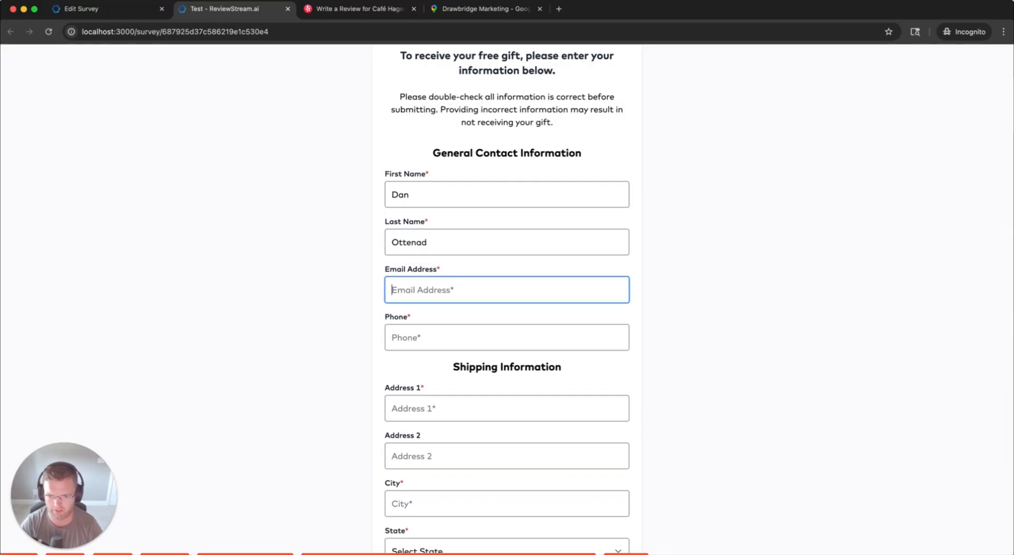
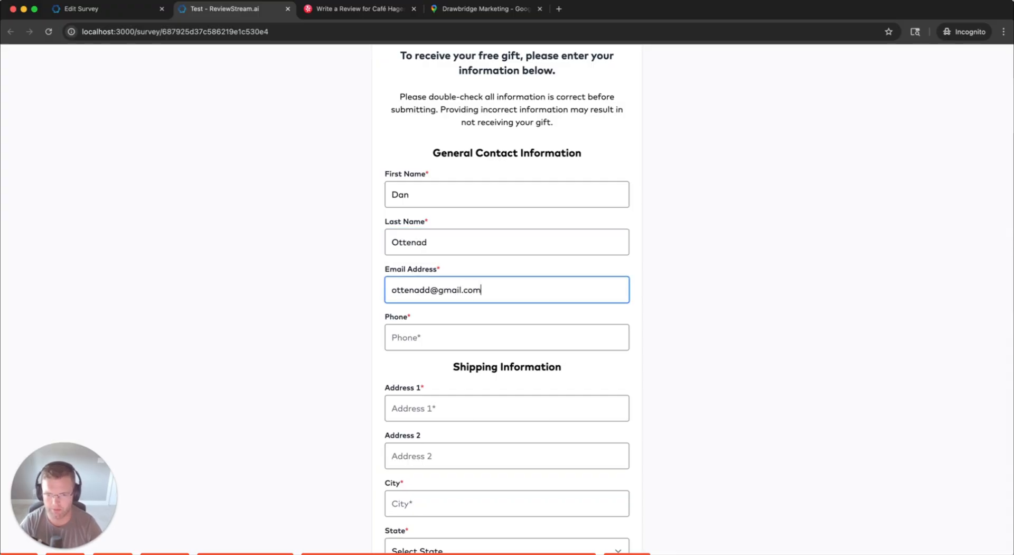
pyautogui.press('Tab')
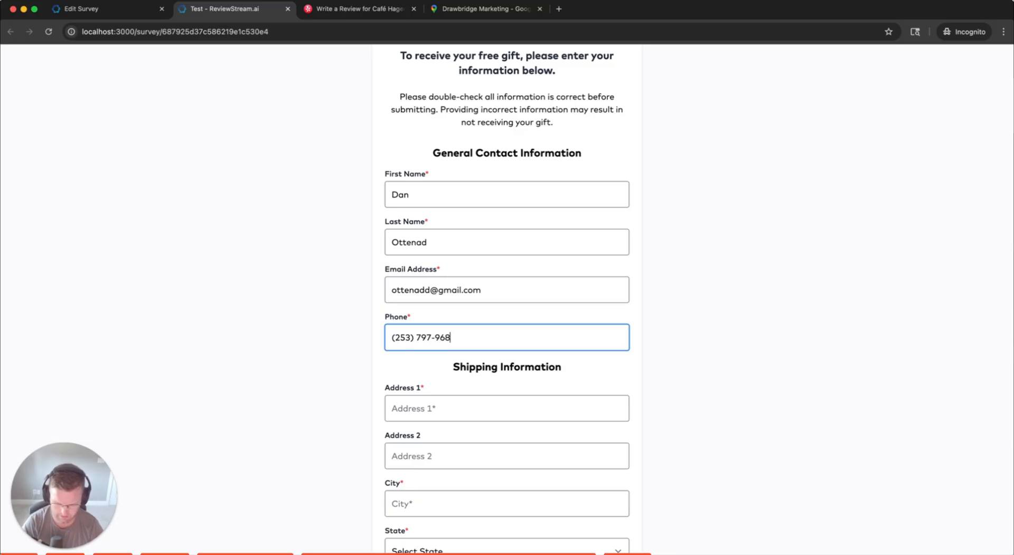
# Enter the shipping street address, city, state and ZIP code
pyautogui.scroll(-3, 340, 285)
pyautogui.click(430, 249)
pyautogui.write('12')
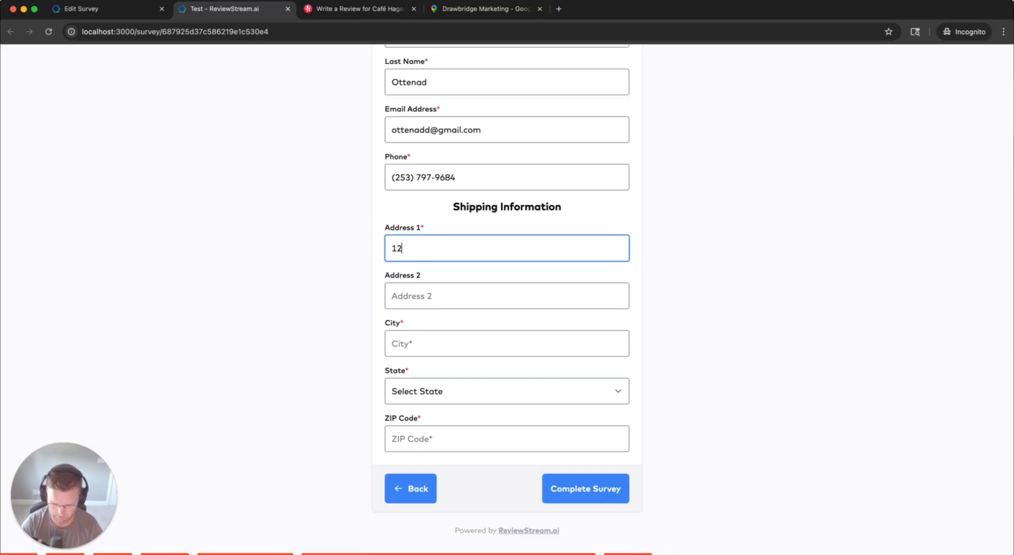
pyautogui.write('3 ABC St')
pyautogui.press('Tab')
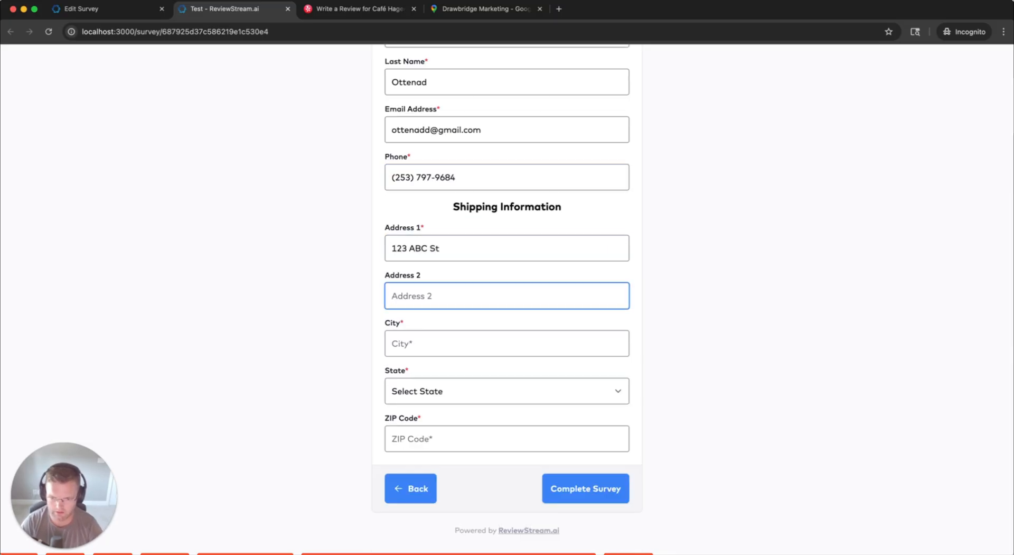
pyautogui.press('Tab')
pyautogui.write('Pleasno')
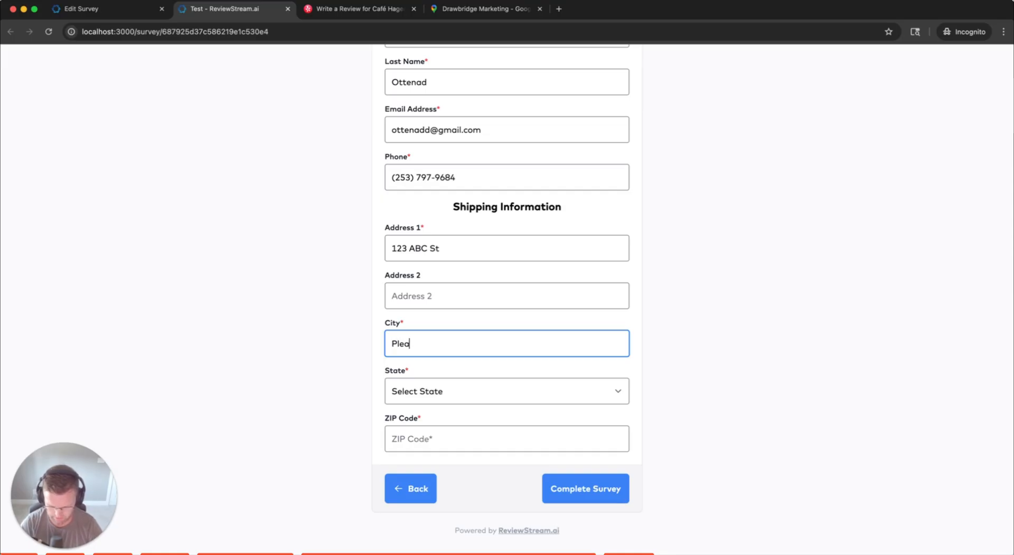
pyautogui.press('BackSpace')
pyautogui.press('BackSpace')
pyautogui.press('BackSpace')
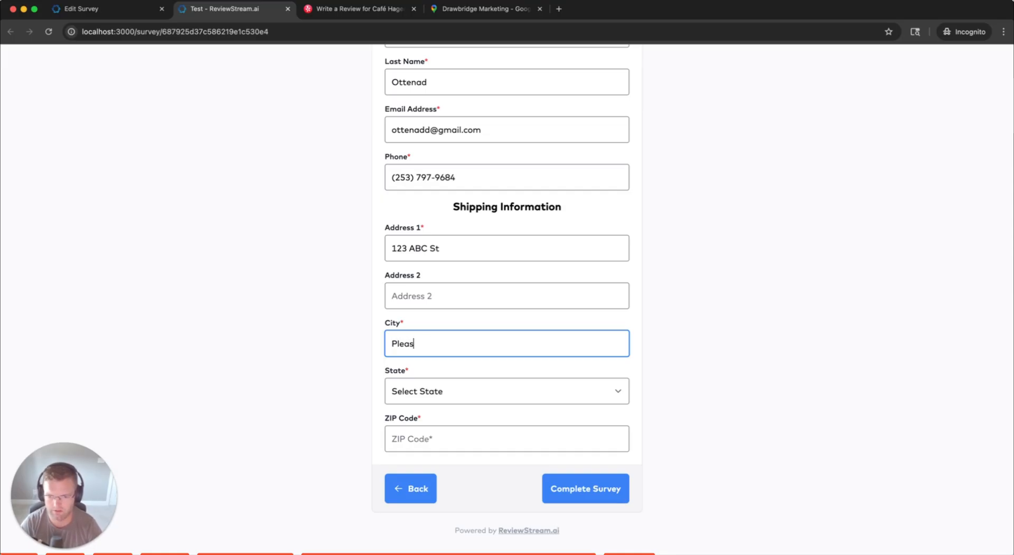
pyautogui.write('antville')
pyautogui.press('Tab')
pyautogui.press('a')
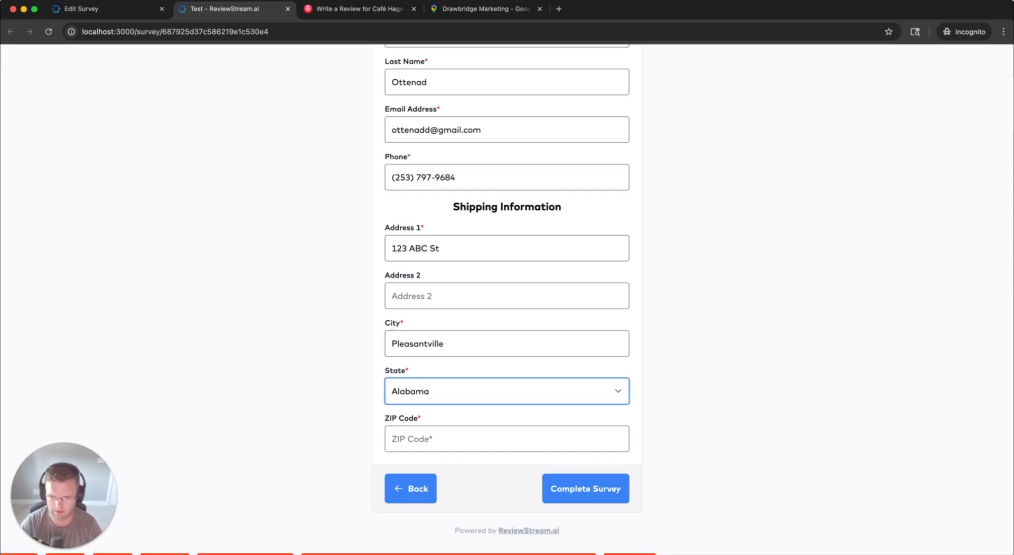
pyautogui.press('Tab')
pyautogui.write('12344')
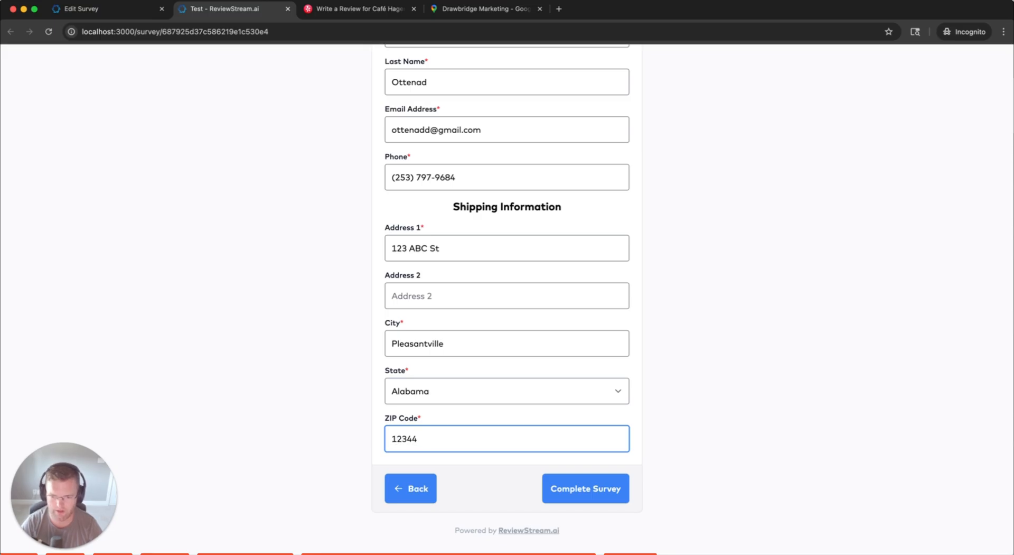
# Submit the survey, read the free-gift confirmation, and return to the Edit Survey tab
pyautogui.click(566, 481)
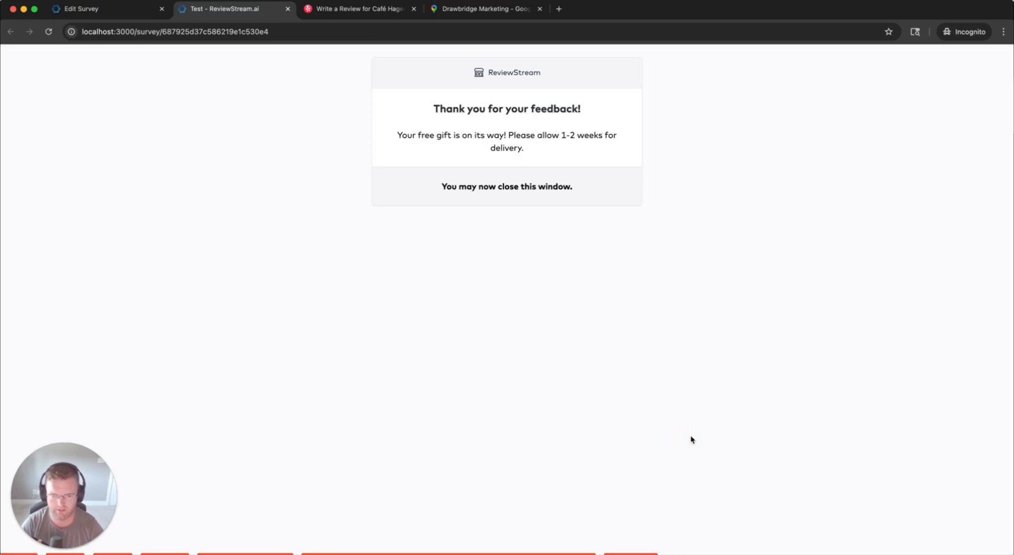
pyautogui.click(637, 126)
pyautogui.moveTo(421, 107); pyautogui.dragTo(580, 140)
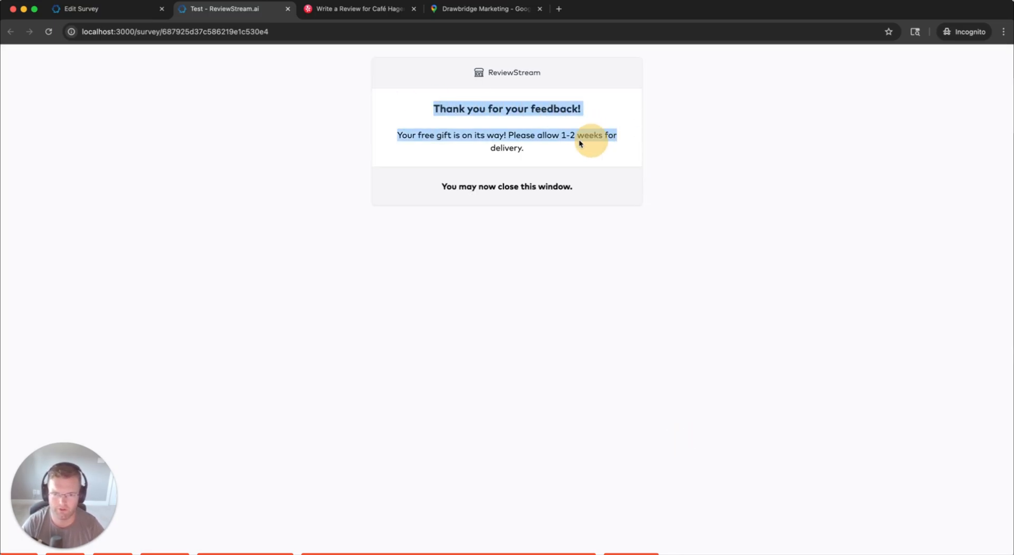
pyautogui.moveTo(503, 146)
pyautogui.mouseDown()
pyautogui.moveTo(513, 136)
pyautogui.moveTo(520, 146)
pyautogui.mouseUp()
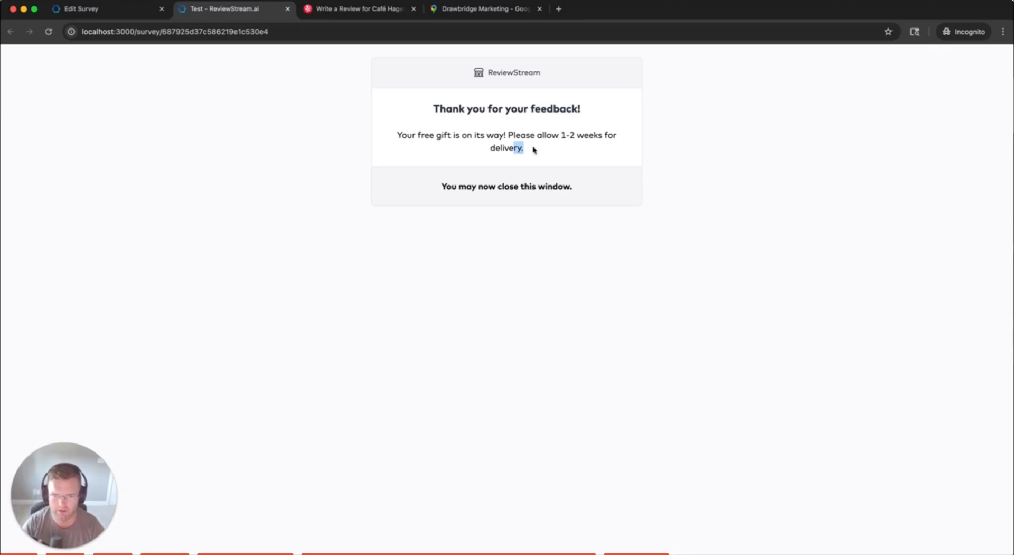
pyautogui.click(534, 149)
pyautogui.click(534, 150)
pyautogui.click(534, 149)
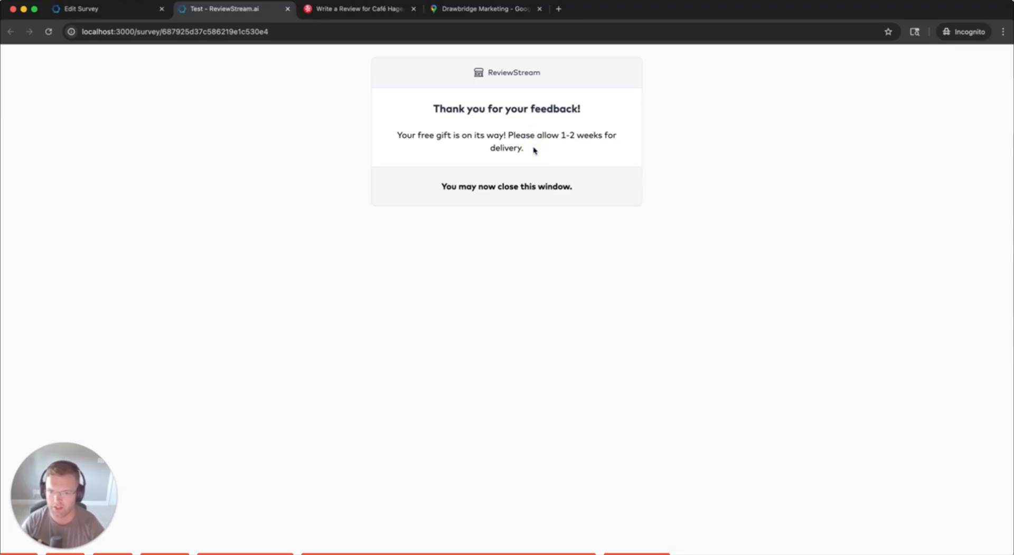
pyautogui.click(534, 150)
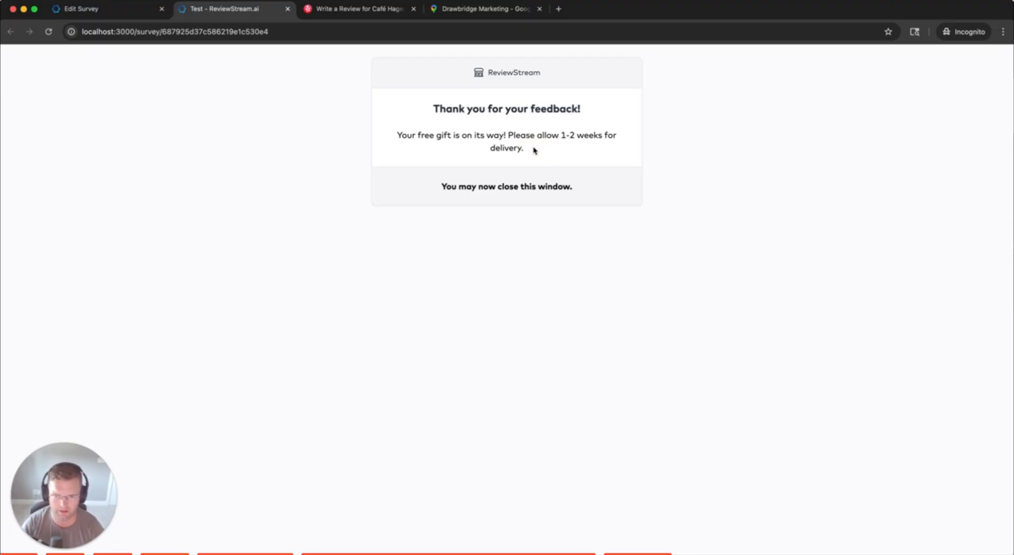
pyautogui.click(118, 9)
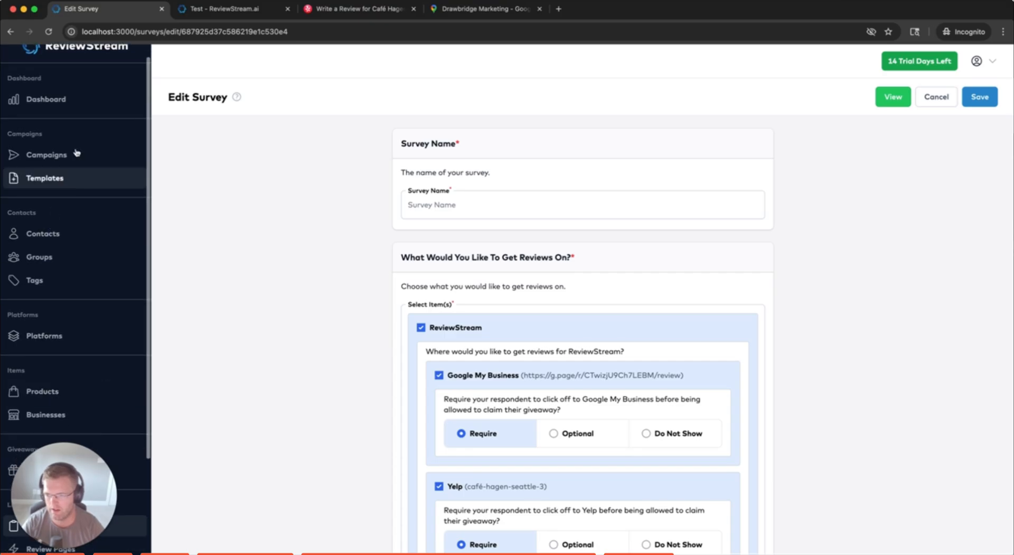
# Check the dashboard's Page Views and Ratings counts
pyautogui.click(93, 103)
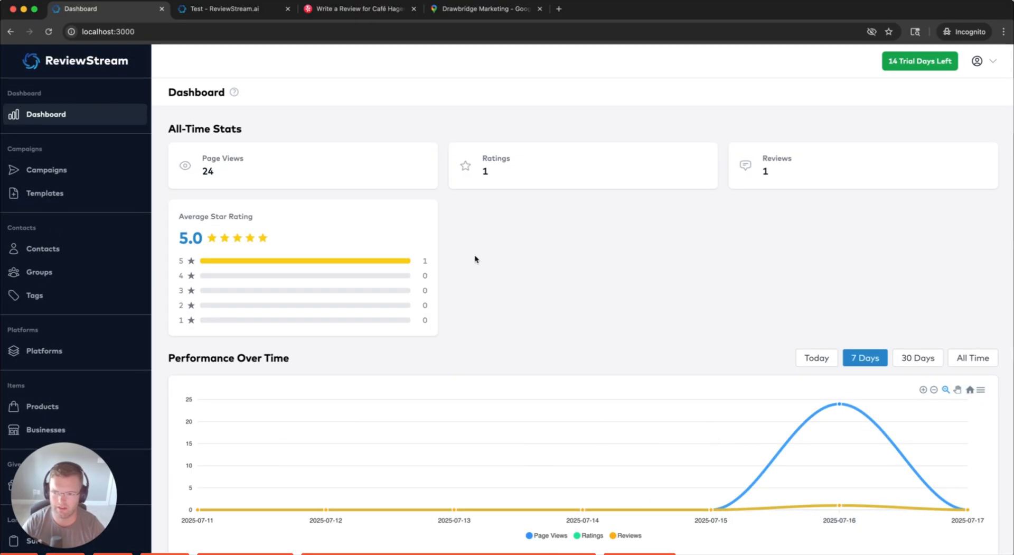
pyautogui.moveTo(205, 165); pyautogui.dragTo(239, 156)
pyautogui.click(218, 172)
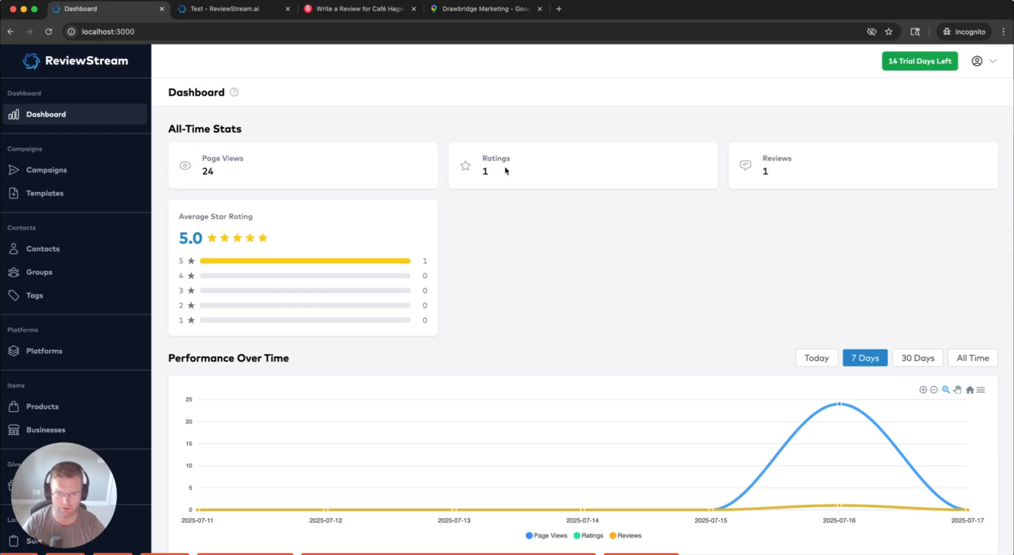
pyautogui.moveTo(483, 158)
pyautogui.mouseDown()
pyautogui.moveTo(530, 169)
pyautogui.moveTo(496, 172)
pyautogui.mouseUp()
pyautogui.click(532, 173)
pyautogui.click(594, 169)
pyautogui.moveTo(761, 171); pyautogui.dragTo(779, 176)
# Open the full details of the new ReviewStream review from the Reviews table
pyautogui.scroll(-5, 713, 273)
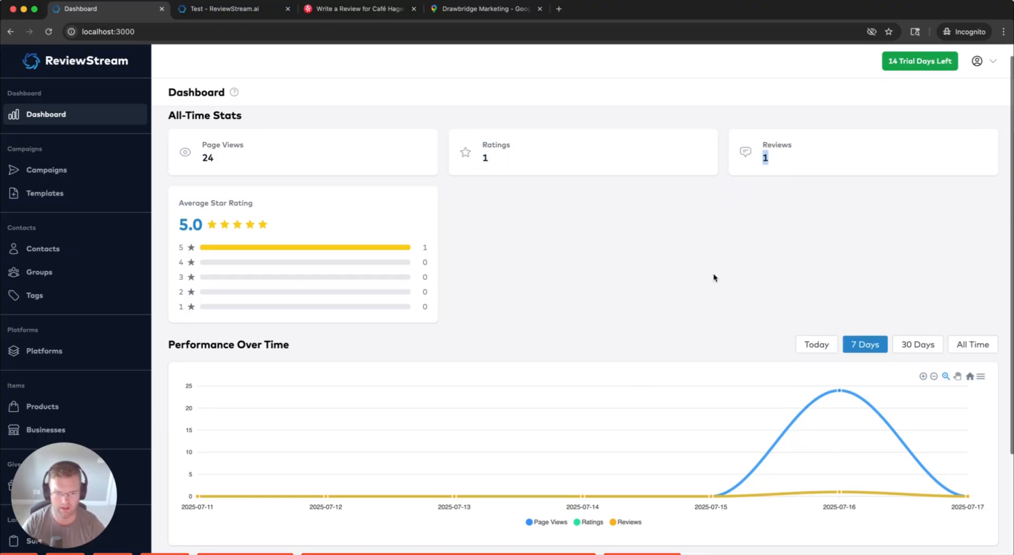
pyautogui.moveTo(181, 496); pyautogui.dragTo(252, 499)
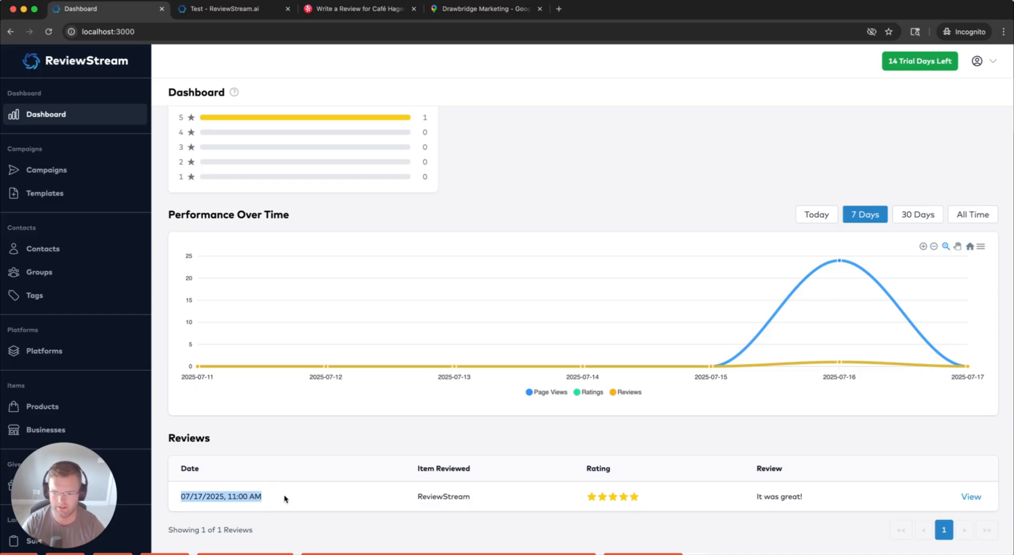
pyautogui.moveTo(414, 496); pyautogui.dragTo(486, 503)
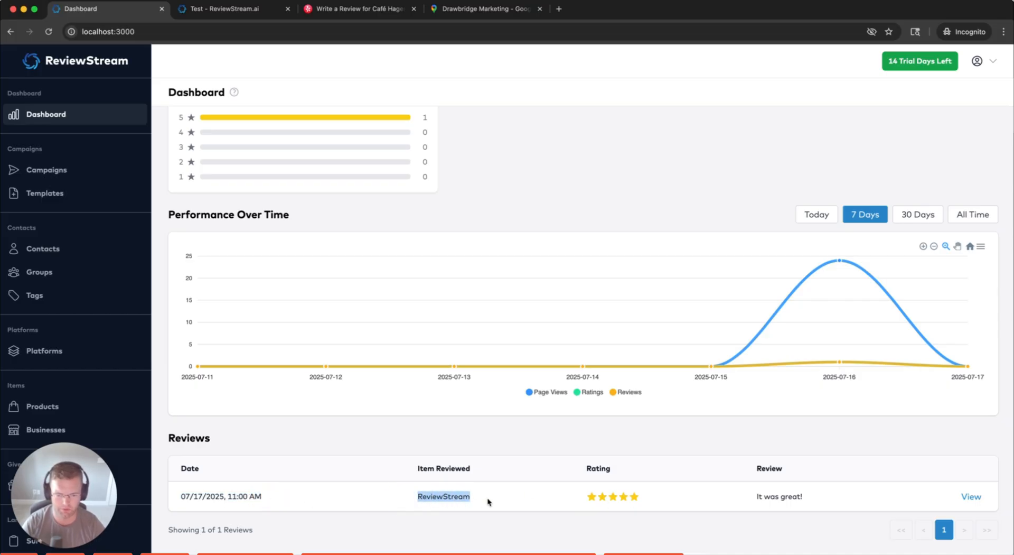
pyautogui.click(544, 497)
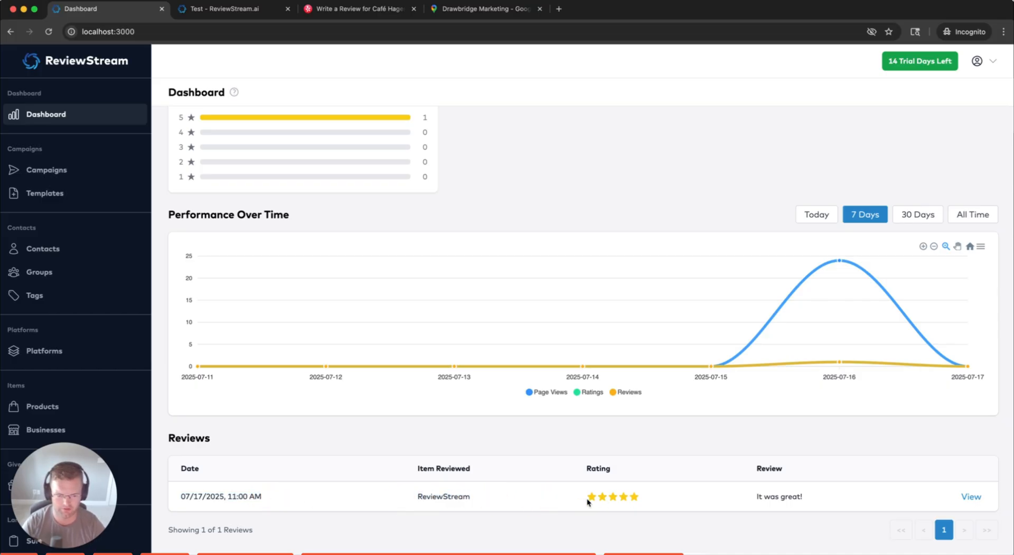
pyautogui.click(970, 498)
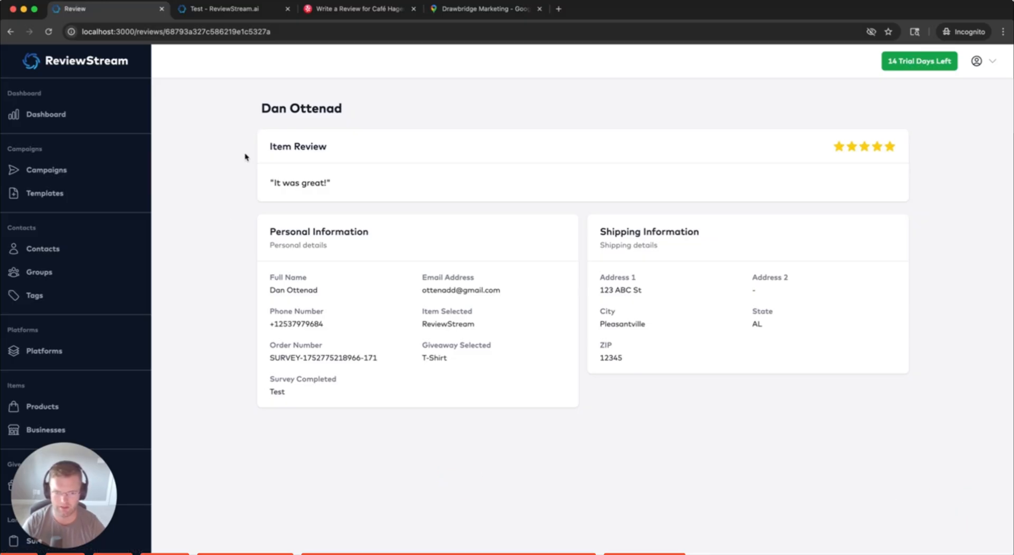
# Look over the review's contact and shipping details
pyautogui.moveTo(245, 157); pyautogui.dragTo(839, 403)
pyautogui.click(848, 401)
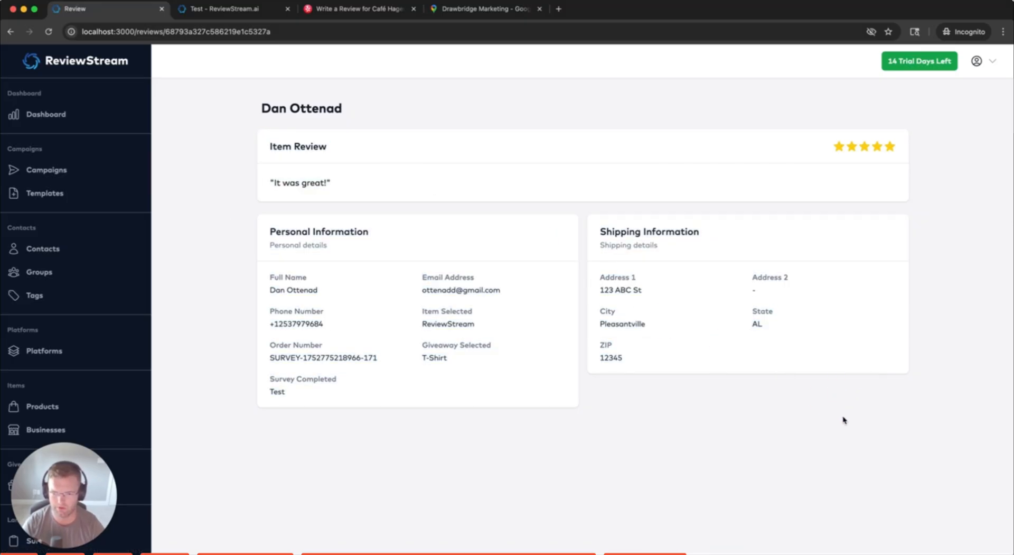
pyautogui.scroll(-3, 118, 350)
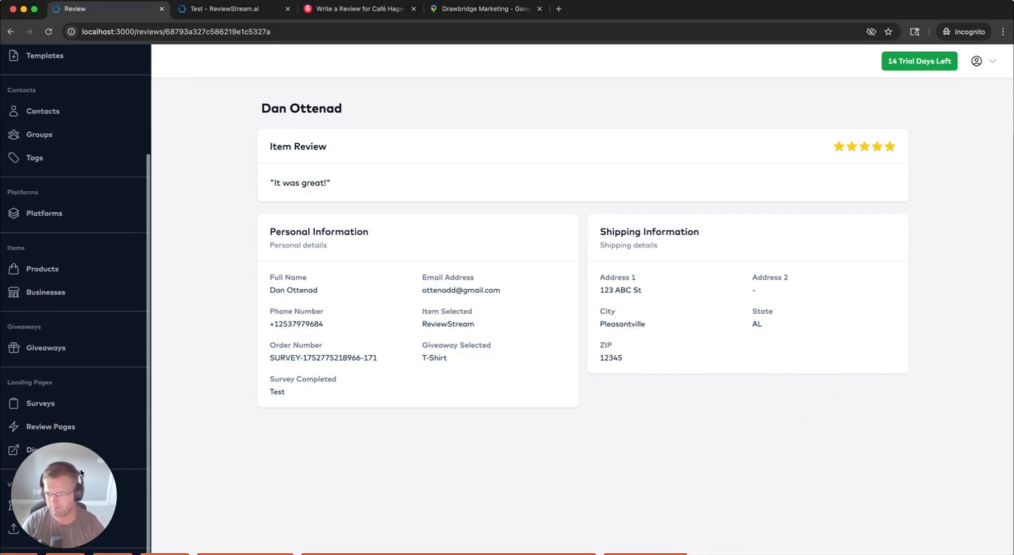
# Check the Test survey's analytics showing 1 rating and 1 review, then return to Surveys
pyautogui.click(84, 403)
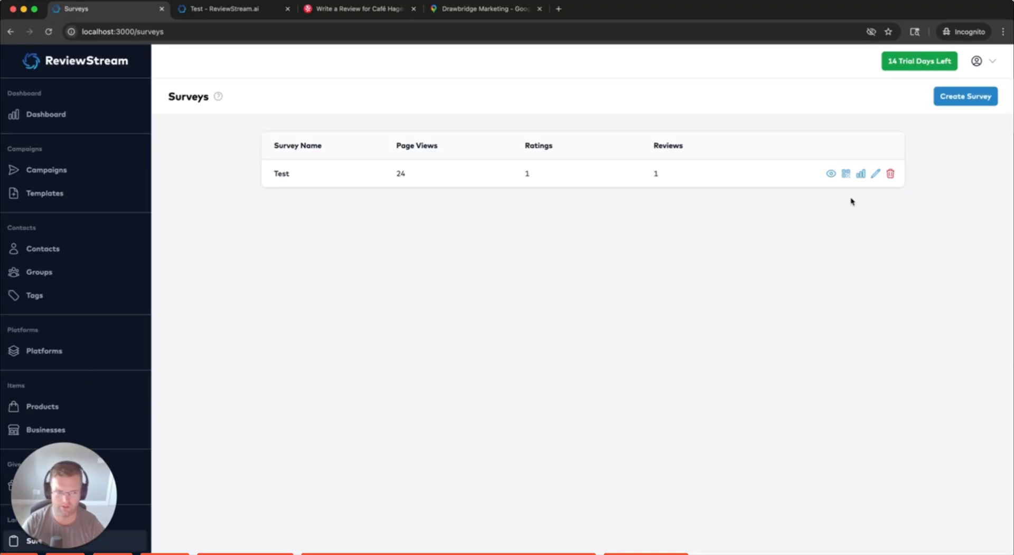
pyautogui.click(859, 174)
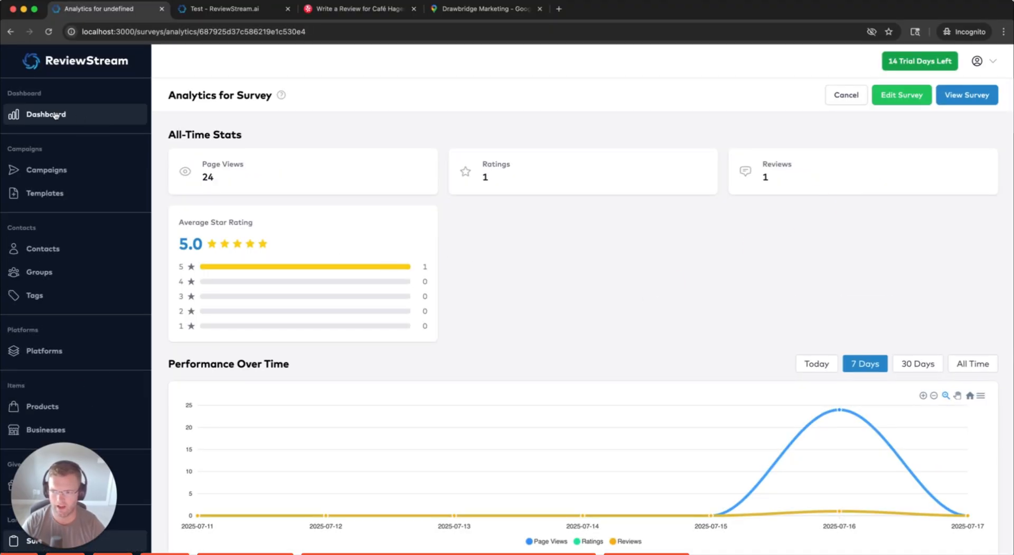
pyautogui.scroll(-3, 119, 444)
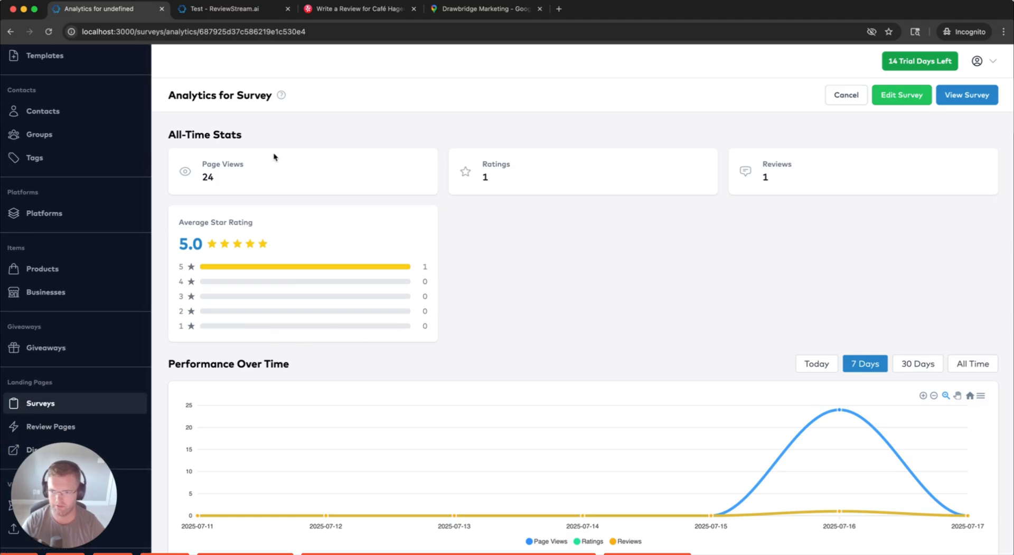
pyautogui.click(10, 31)
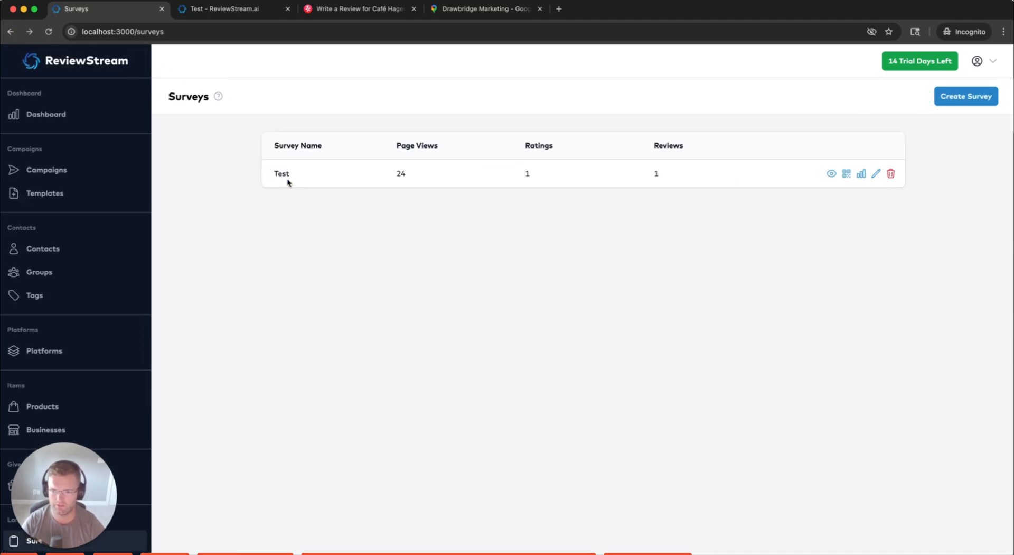
pyautogui.moveTo(274, 172); pyautogui.dragTo(322, 174)
pyautogui.click(326, 174)
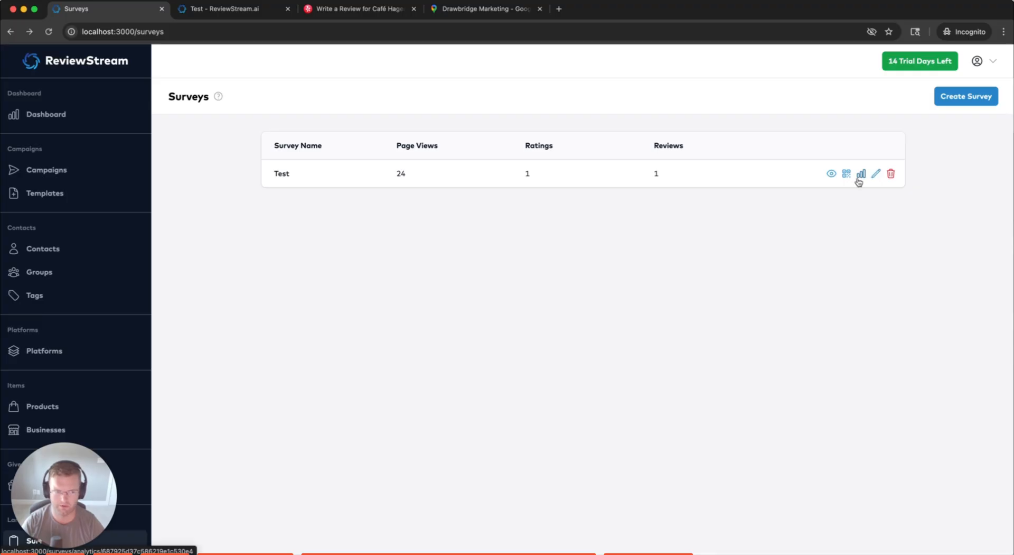
# Open the Review Pages list, which has no review pages yet
pyautogui.scroll(-5, 21, 438)
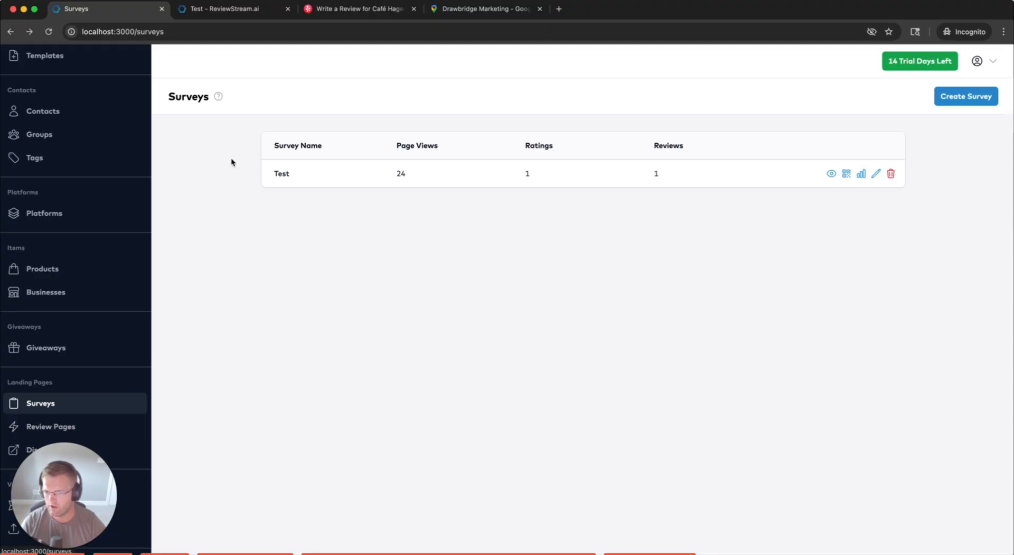
pyautogui.moveTo(166, 91); pyautogui.dragTo(995, 166)
pyautogui.click(984, 170)
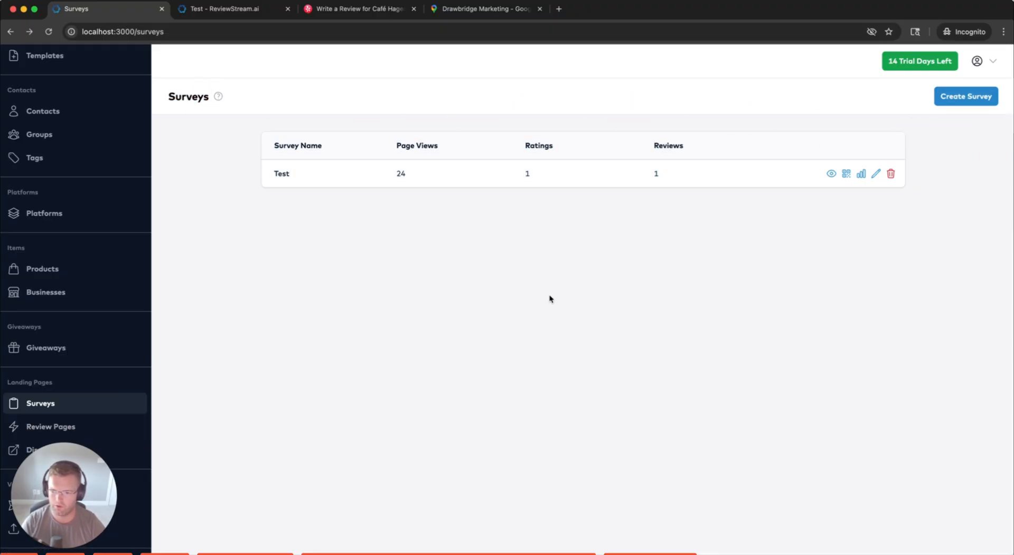
pyautogui.click(47, 429)
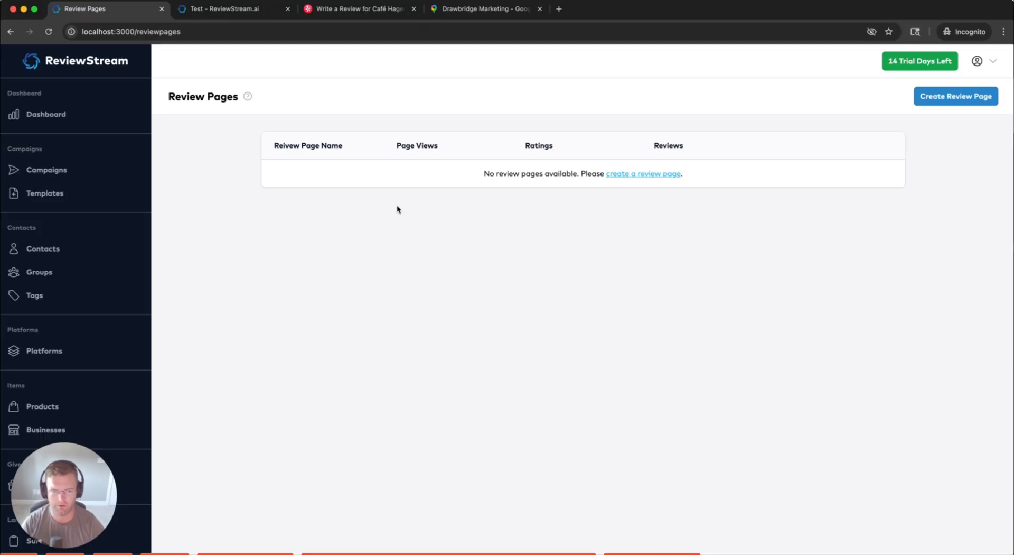
# Create a review page named 'Test' that gets reviews on ReviewStream
pyautogui.click(946, 96)
pyautogui.click(489, 200)
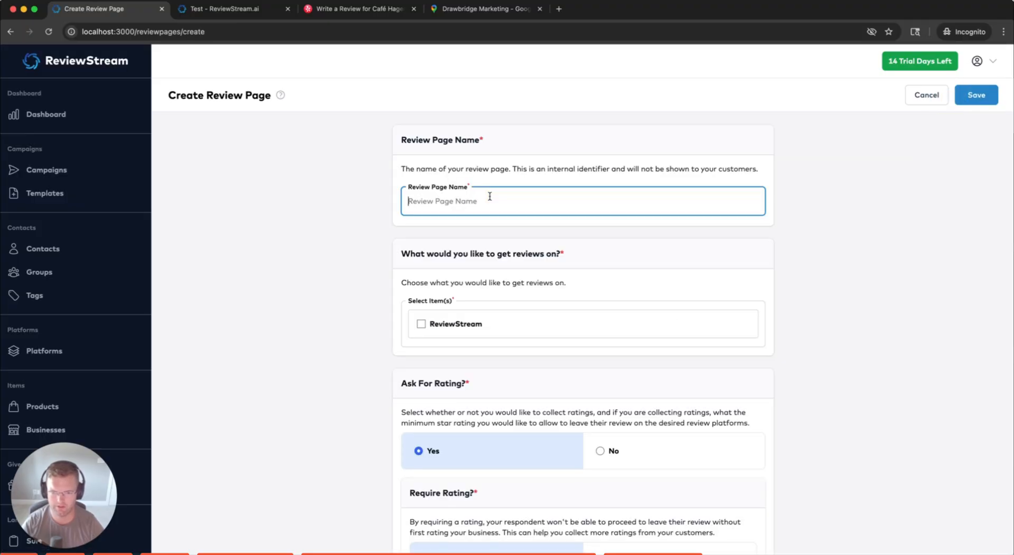
pyautogui.write('Test')
pyautogui.click(355, 272)
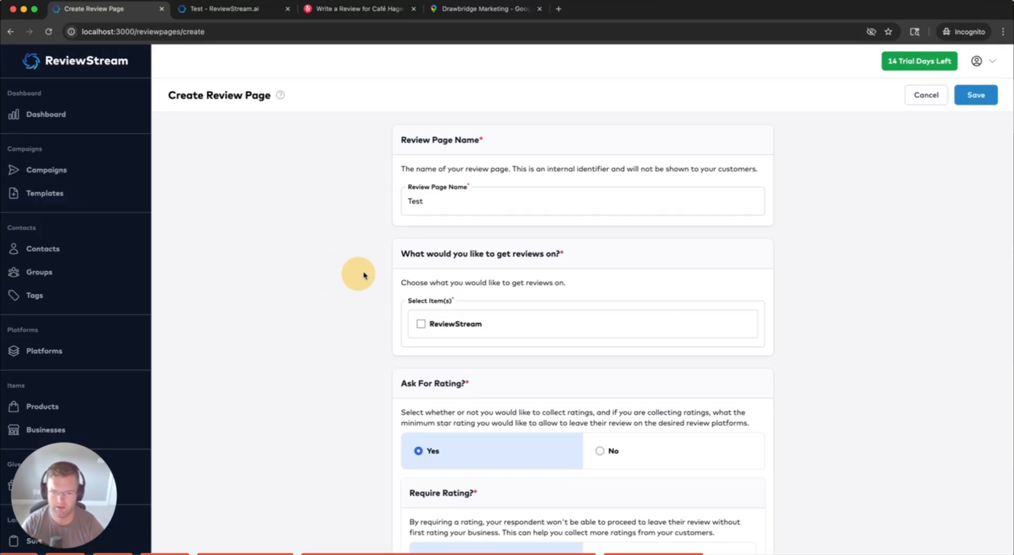
pyautogui.scroll(-1, 397, 234)
pyautogui.scroll(-3, 378, 262)
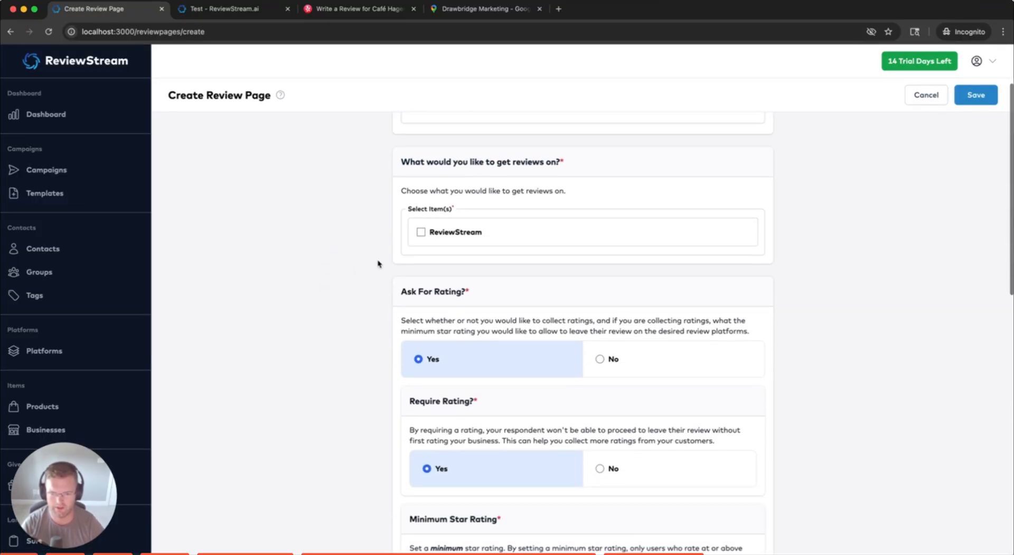
pyautogui.click(421, 231)
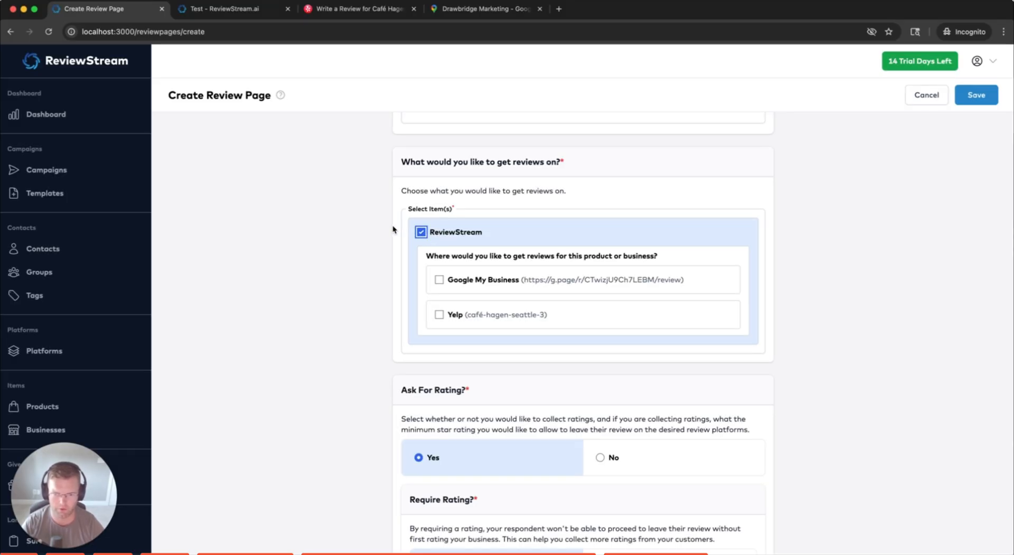
# Select Google My Business and Yelp as the review sites
pyautogui.scroll(2, 359, 248)
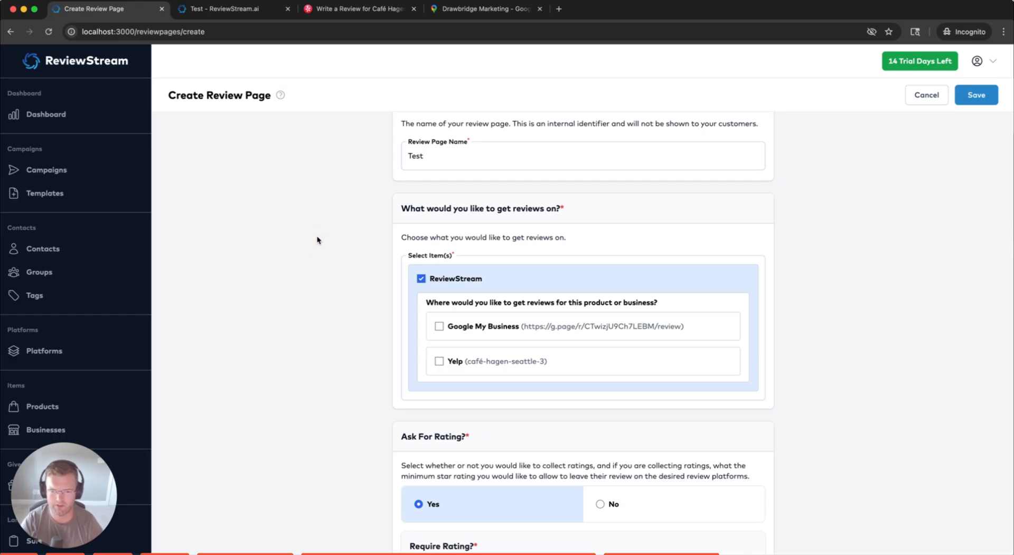
pyautogui.scroll(-1, 304, 268)
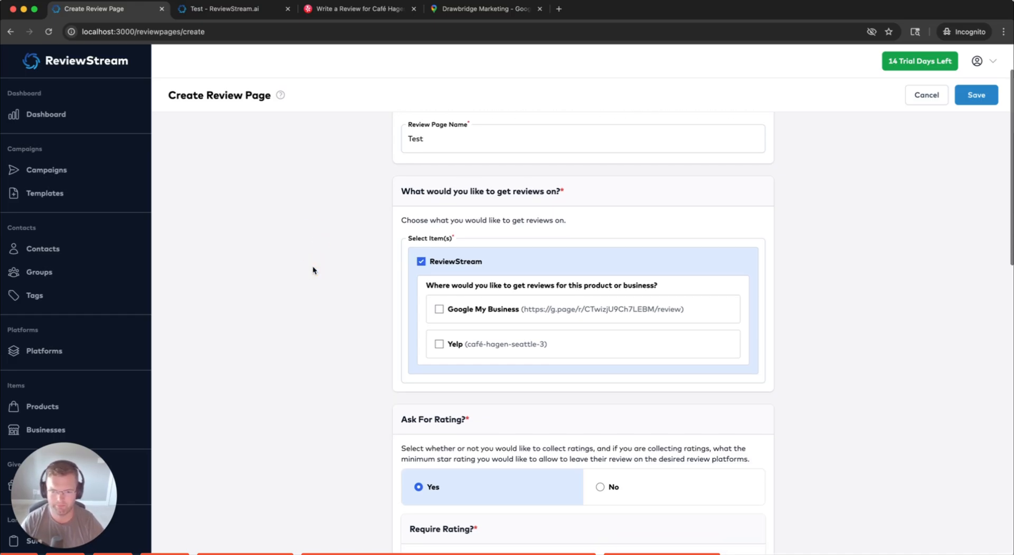
pyautogui.click(316, 267)
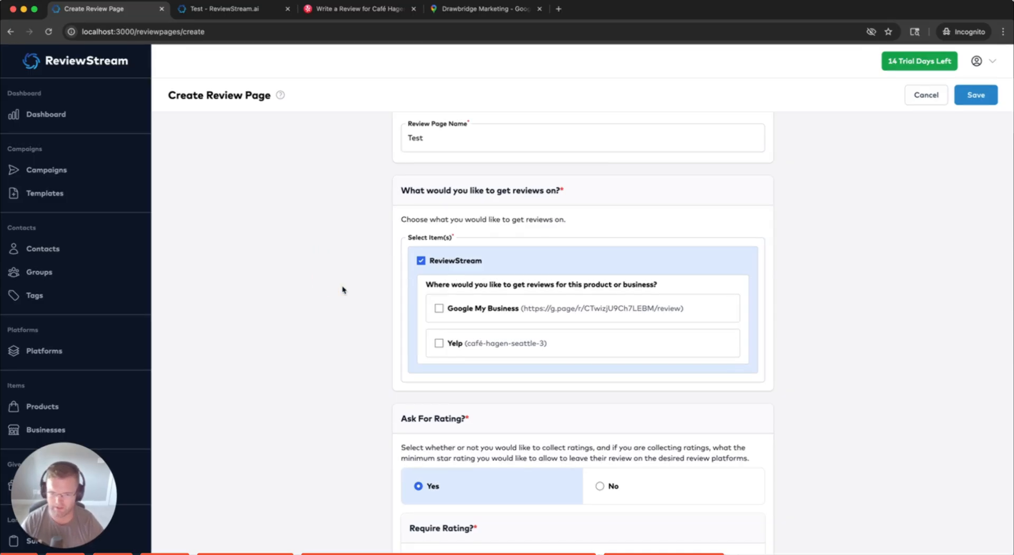
pyautogui.click(325, 288)
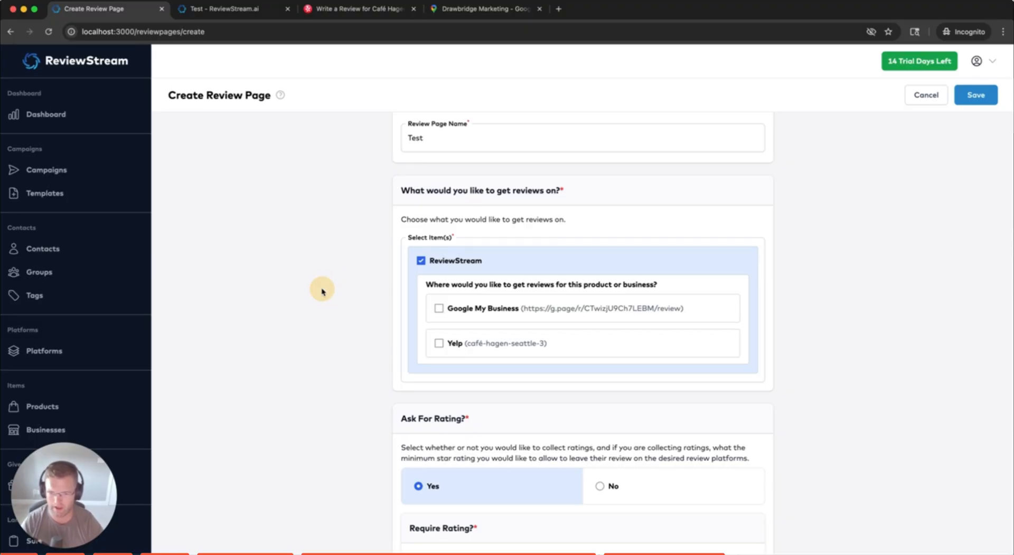
pyautogui.click(309, 267)
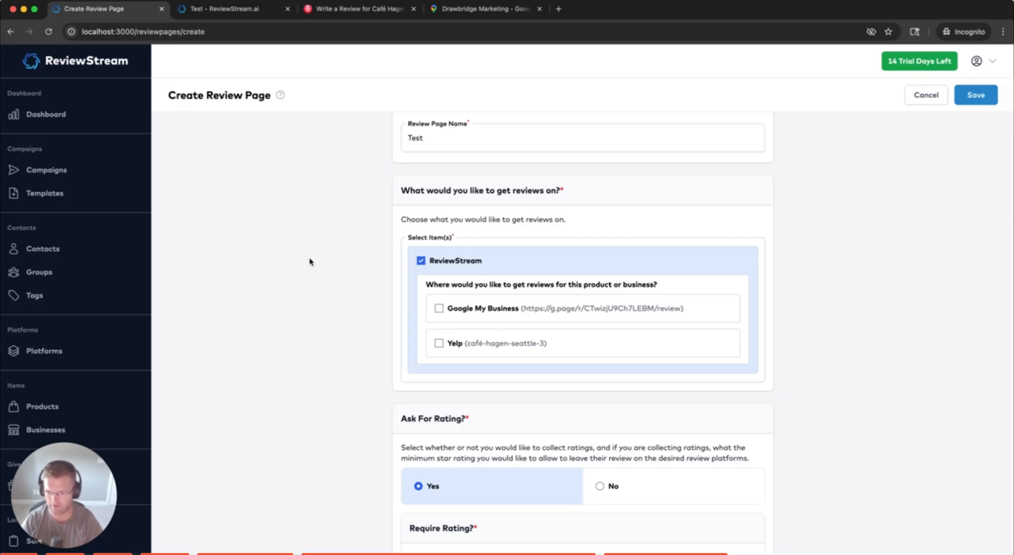
pyautogui.click(310, 259)
pyautogui.click(313, 268)
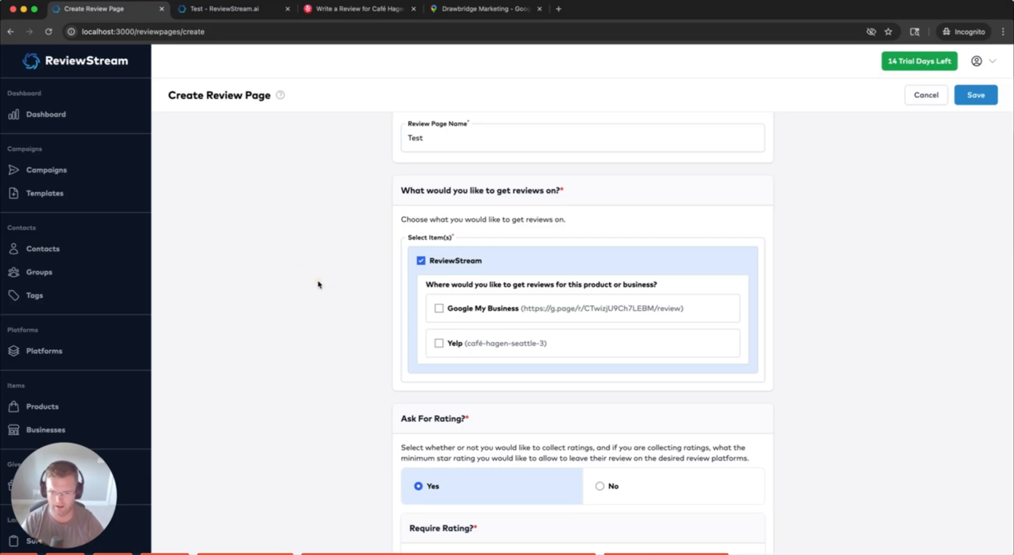
pyautogui.click(318, 304)
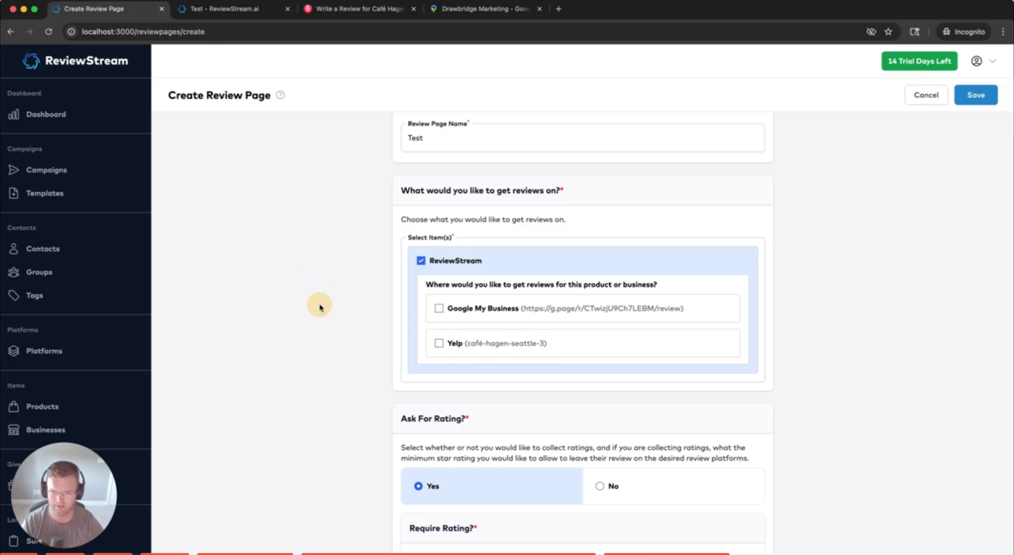
pyautogui.click(317, 310)
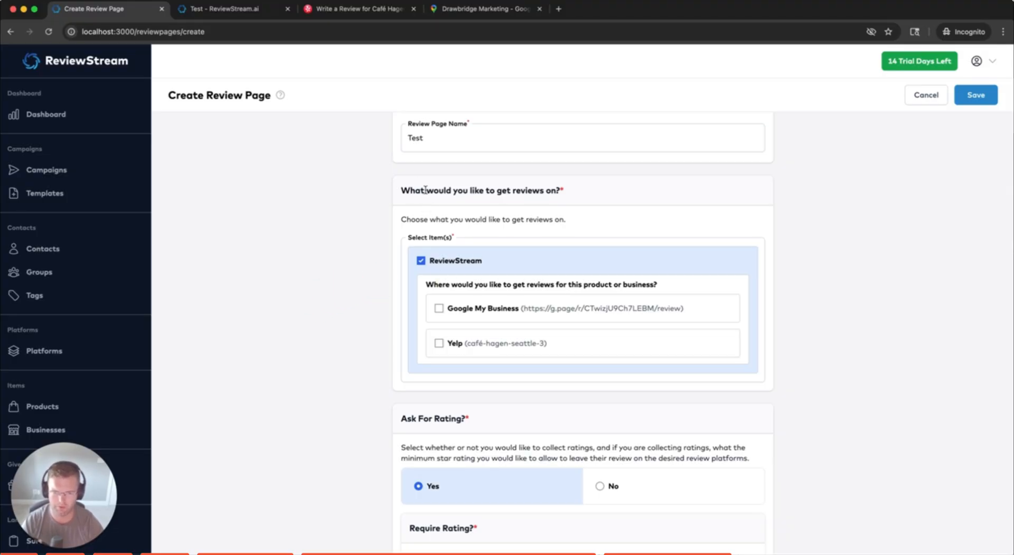
pyautogui.click(437, 309)
pyautogui.click(437, 342)
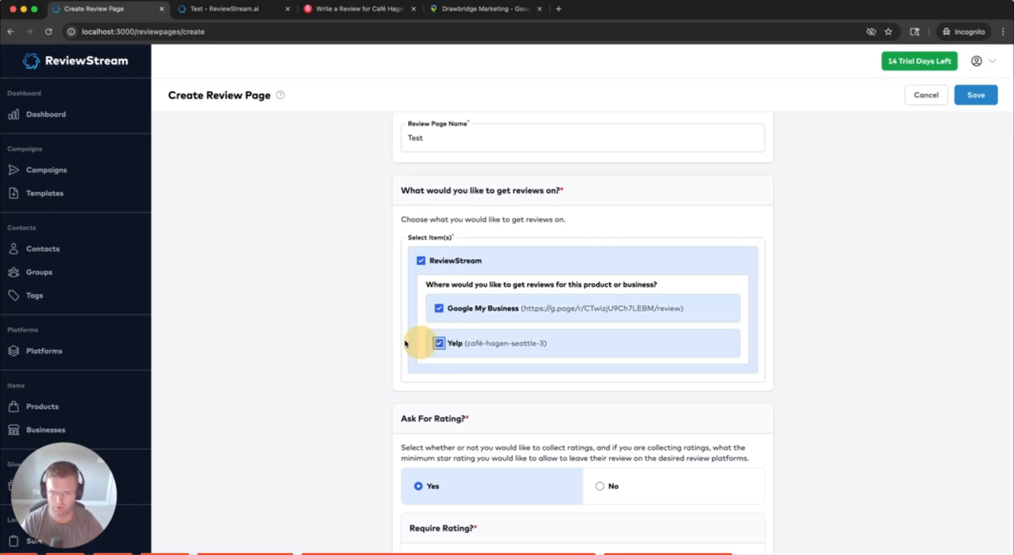
pyautogui.scroll(-1, 451, 316)
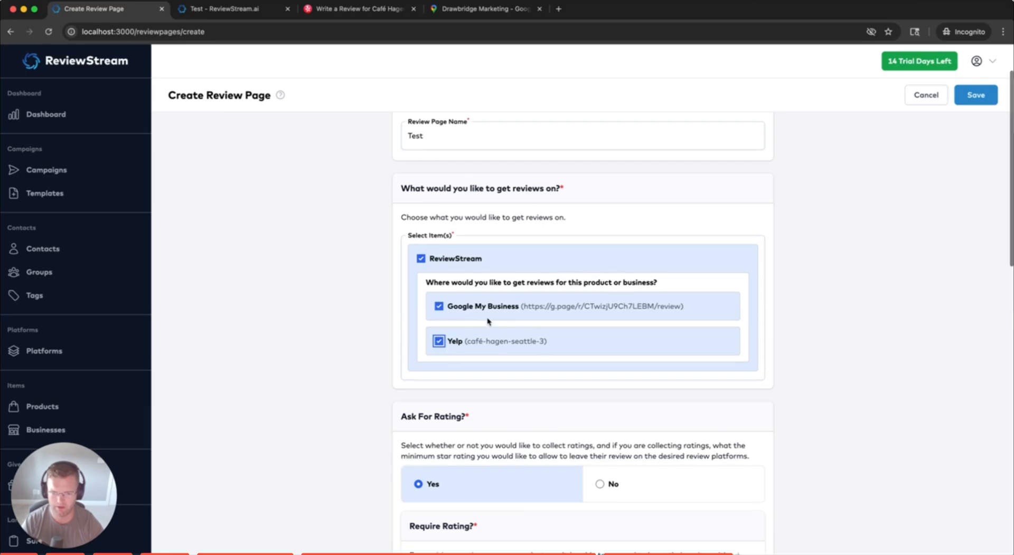
pyautogui.click(338, 312)
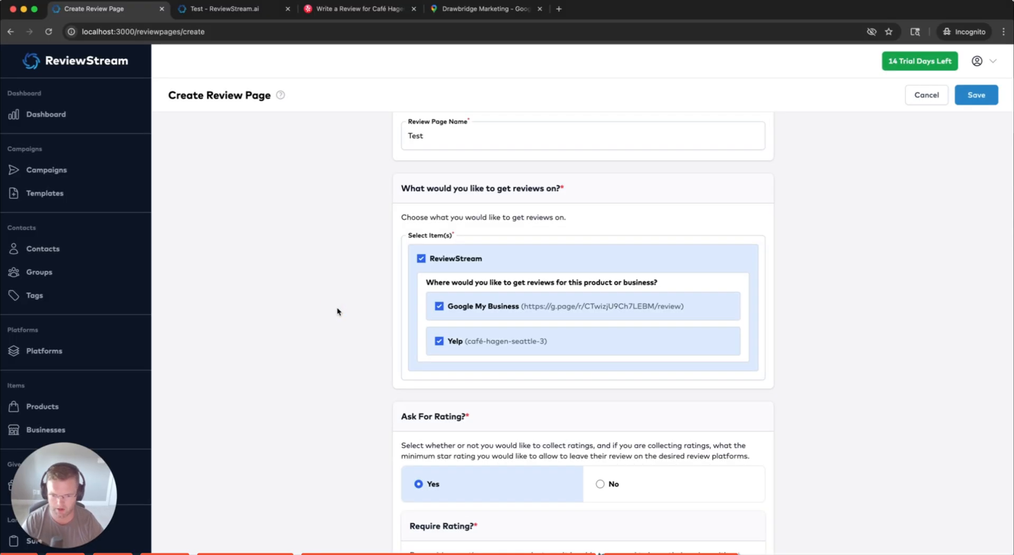
pyautogui.scroll(-5, 338, 312)
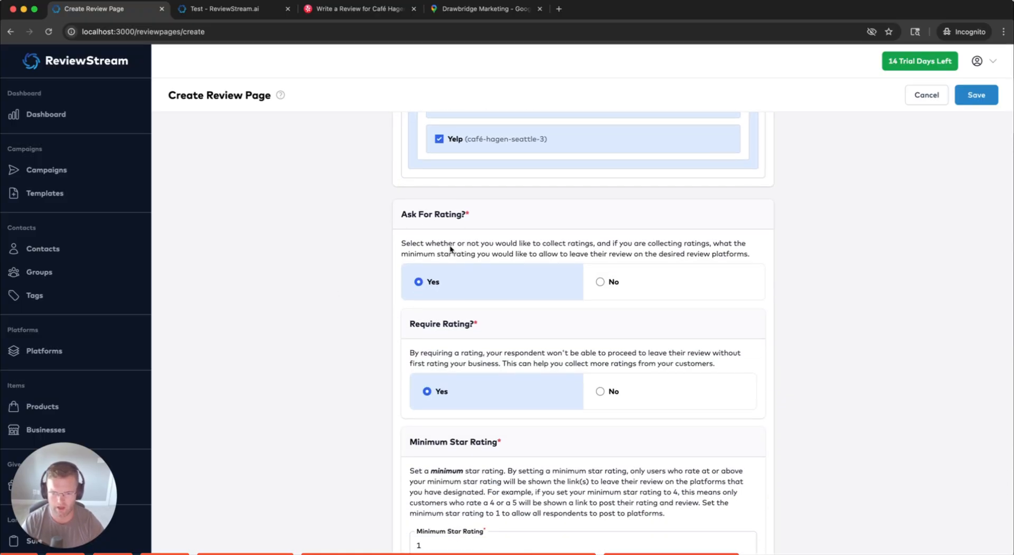
pyautogui.scroll(-5, 399, 274)
pyautogui.scroll(5, 381, 340)
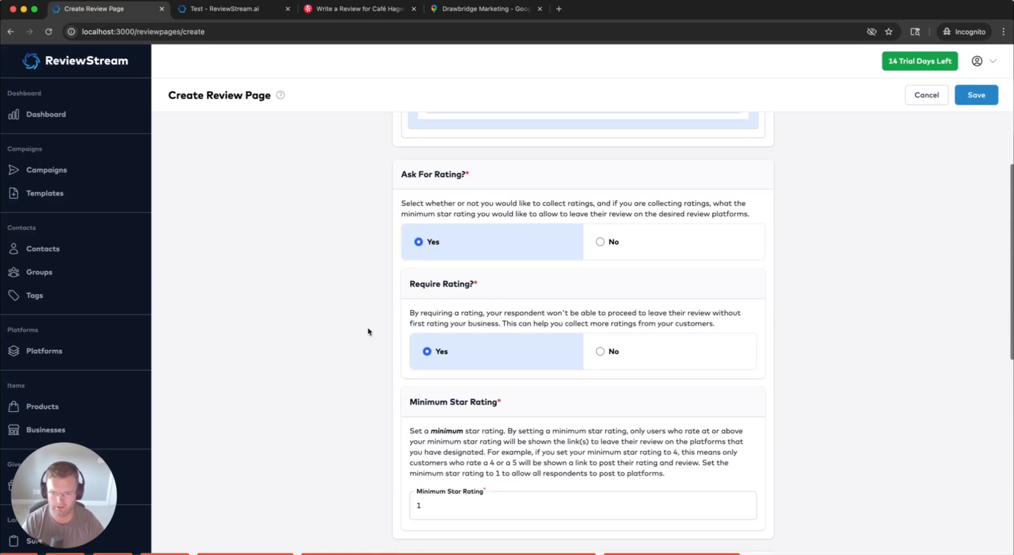
pyautogui.scroll(5, 368, 331)
pyautogui.scroll(-6, 358, 321)
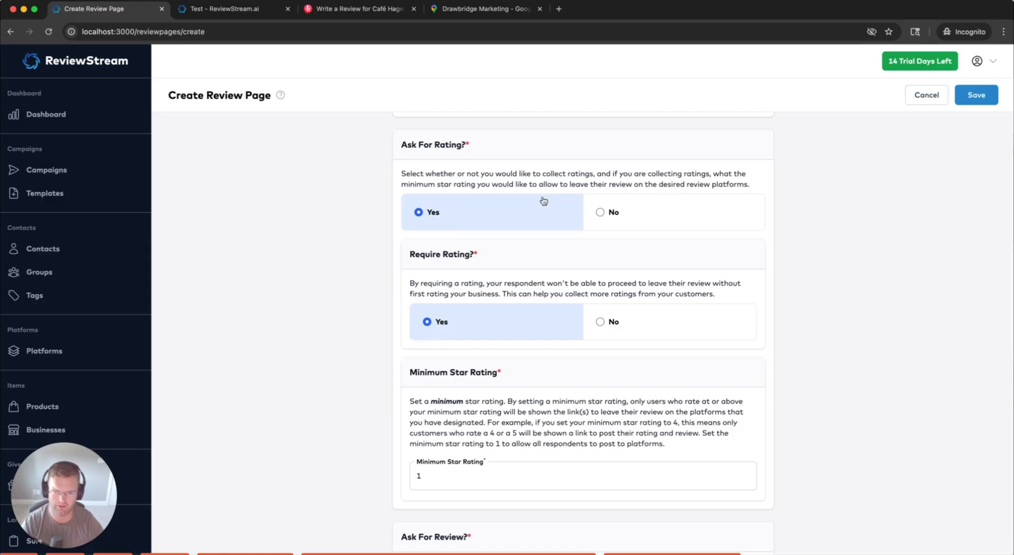
pyautogui.scroll(-5, 422, 210)
pyautogui.scroll(2, 456, 196)
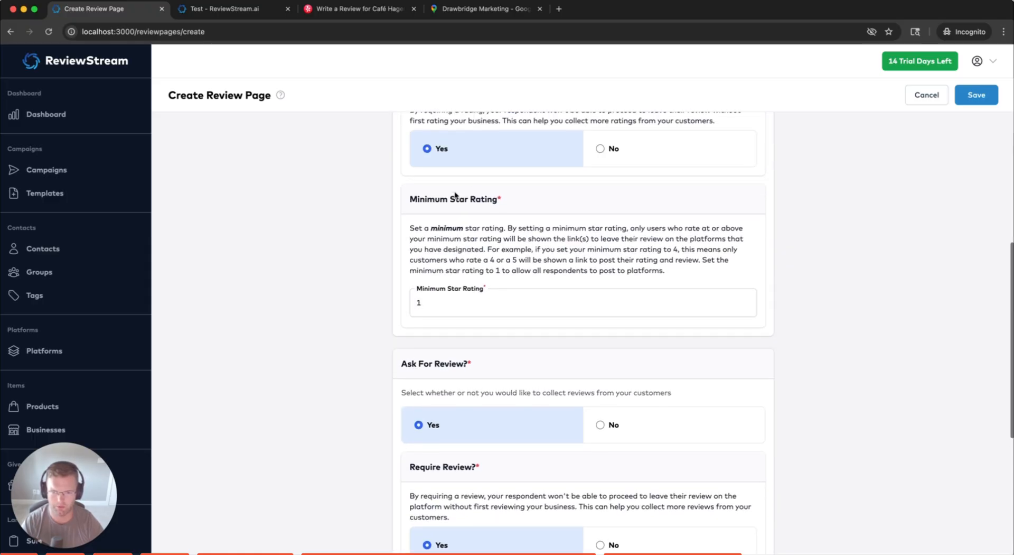
pyautogui.scroll(1, 456, 196)
pyautogui.scroll(-4, 351, 312)
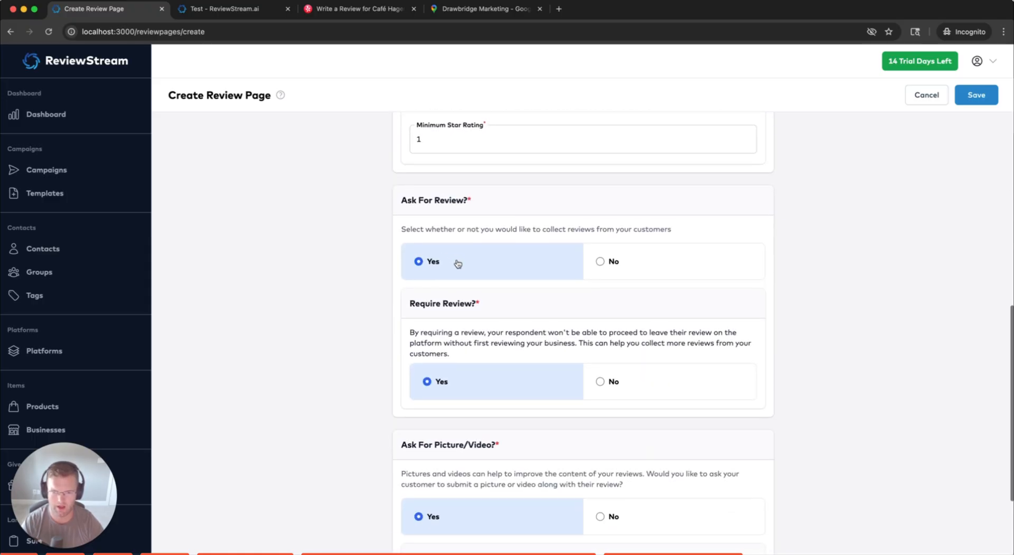
pyautogui.scroll(-1, 377, 369)
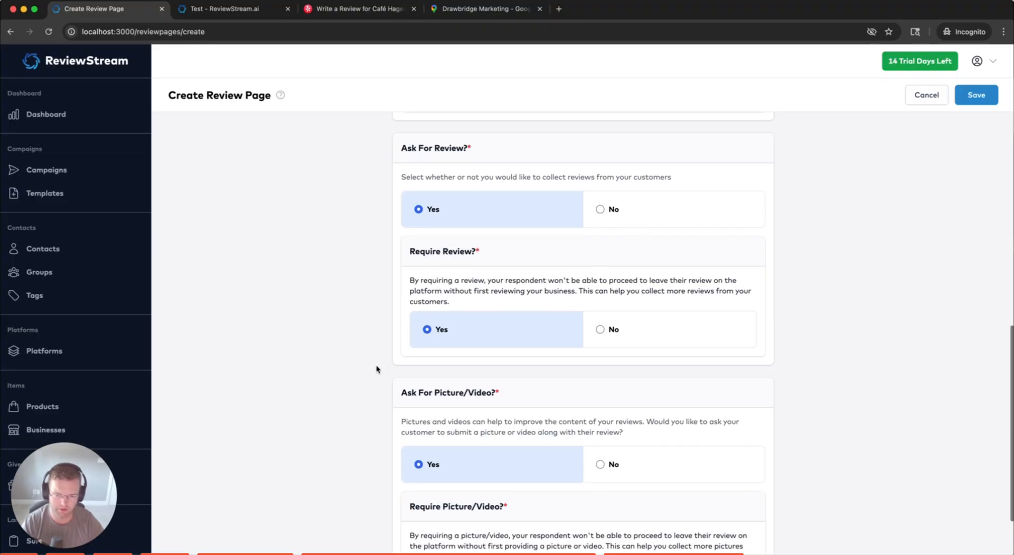
pyautogui.scroll(-2, 376, 368)
# Stop asking customers for a picture or video and save the Test review page
pyautogui.moveTo(391, 305); pyautogui.dragTo(526, 306)
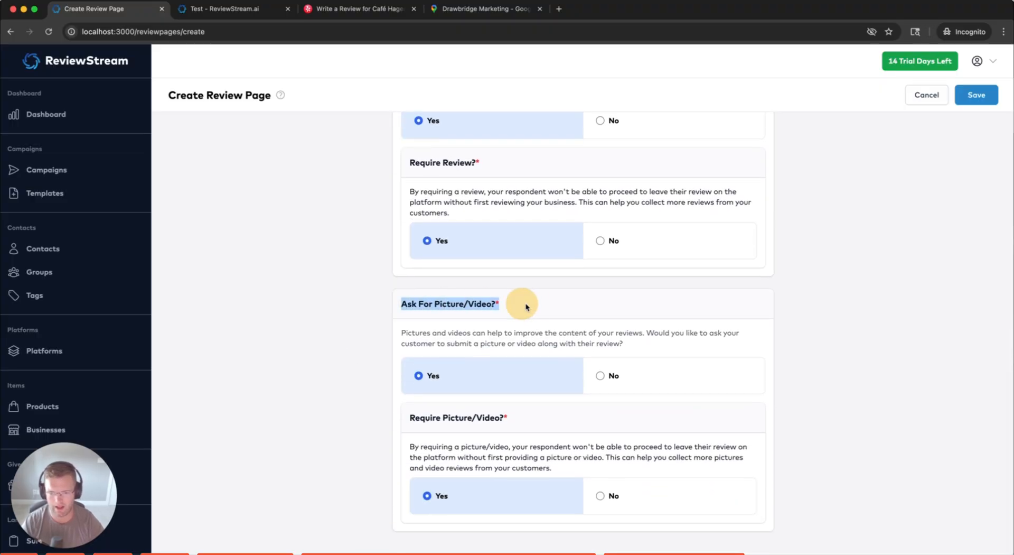
pyautogui.click(634, 372)
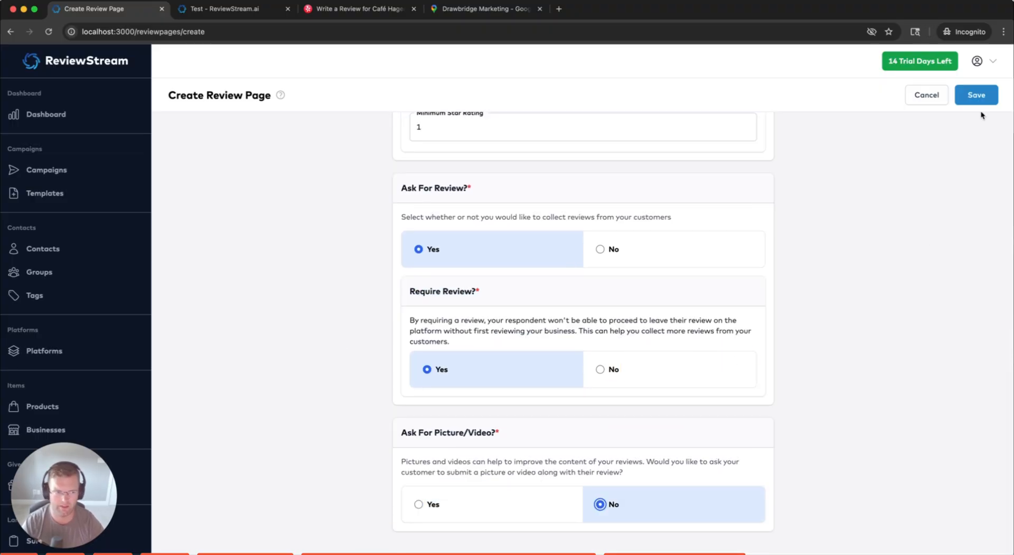
pyautogui.click(977, 98)
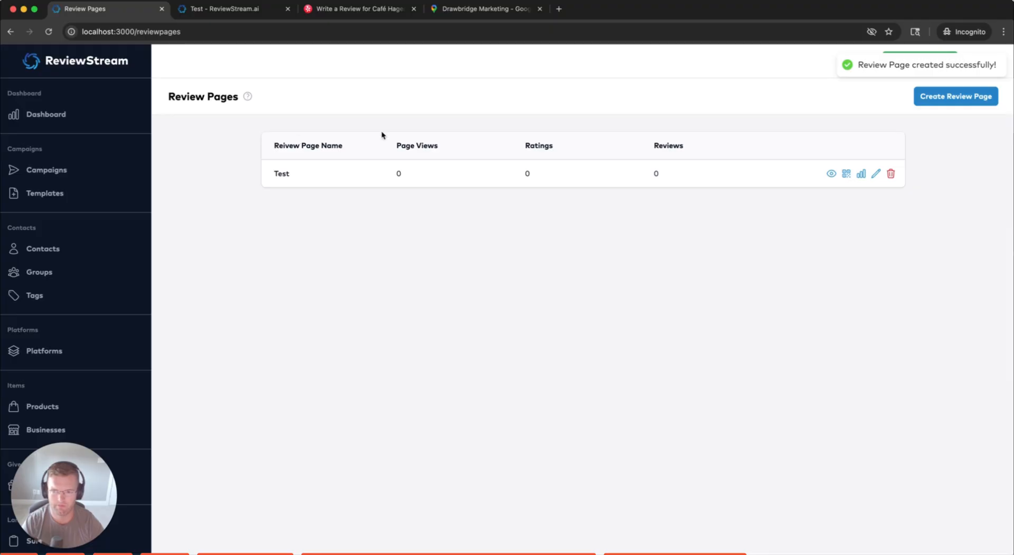
# Preview the Test review page, try a one-star rating, then reload it
pyautogui.click(831, 174)
pyautogui.click(456, 202)
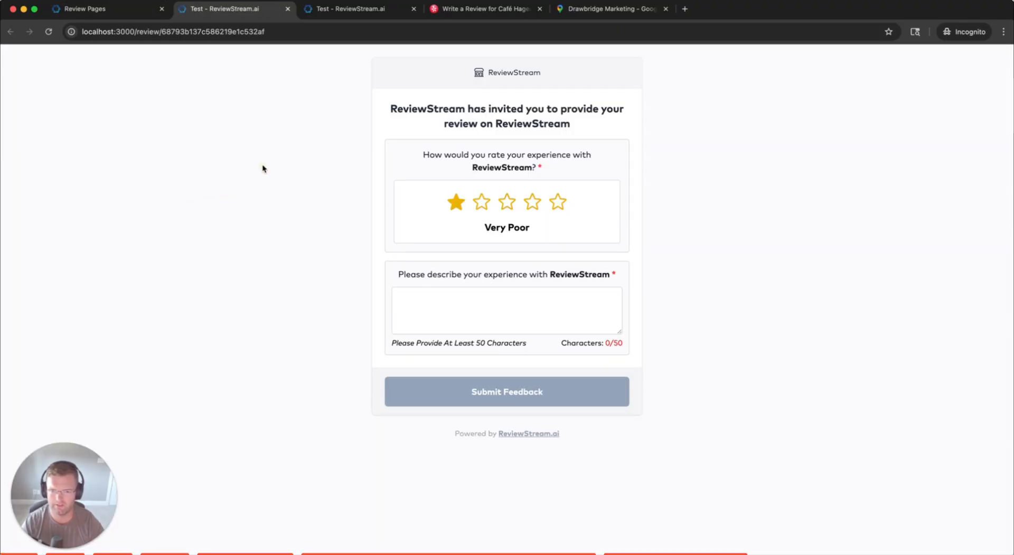
pyautogui.press('super+r')
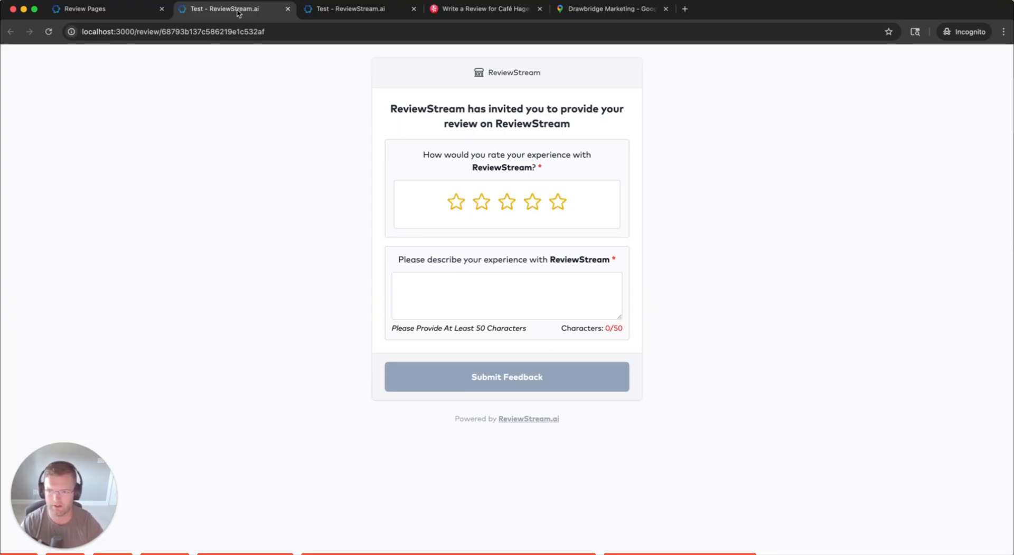
# Reopen the Test review page's settings at Minimum Star Rating, then go to the live form
pyautogui.click(117, 11)
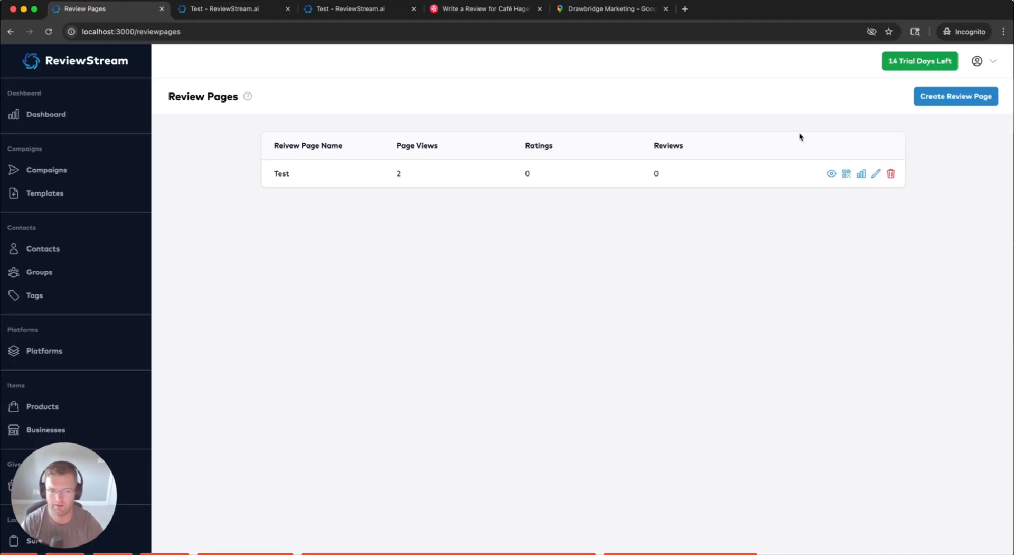
pyautogui.click(875, 173)
pyautogui.scroll(-8, 819, 296)
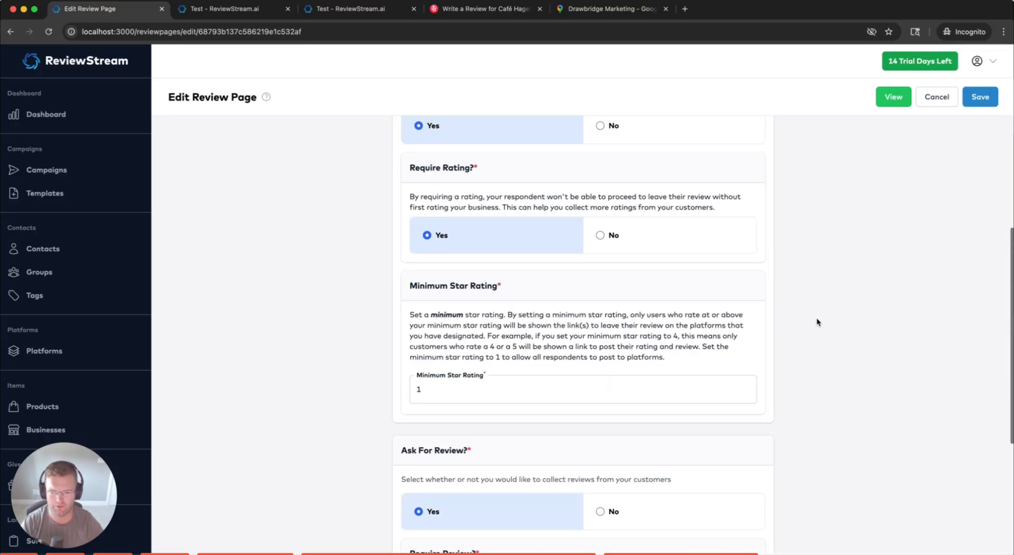
pyautogui.click(417, 381)
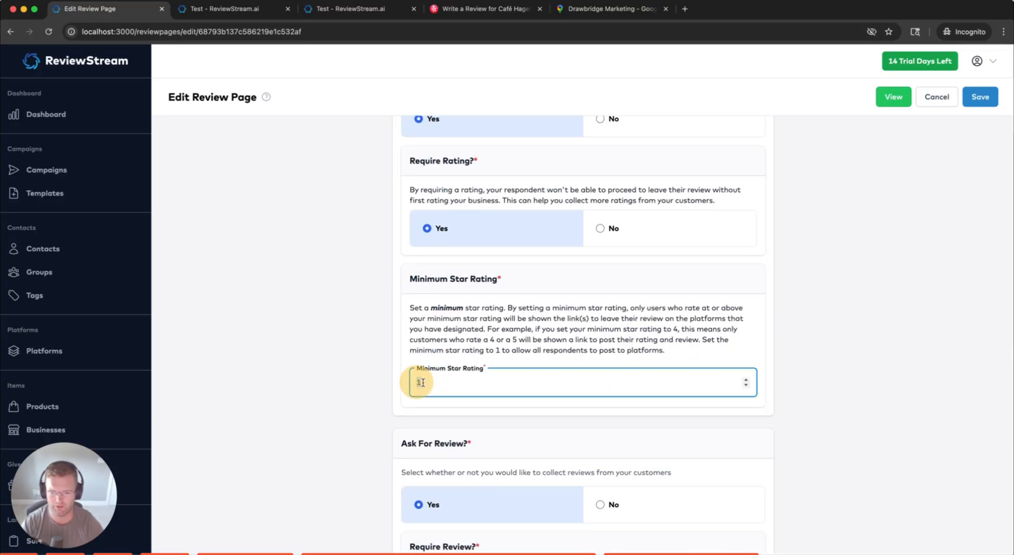
pyautogui.click(230, 7)
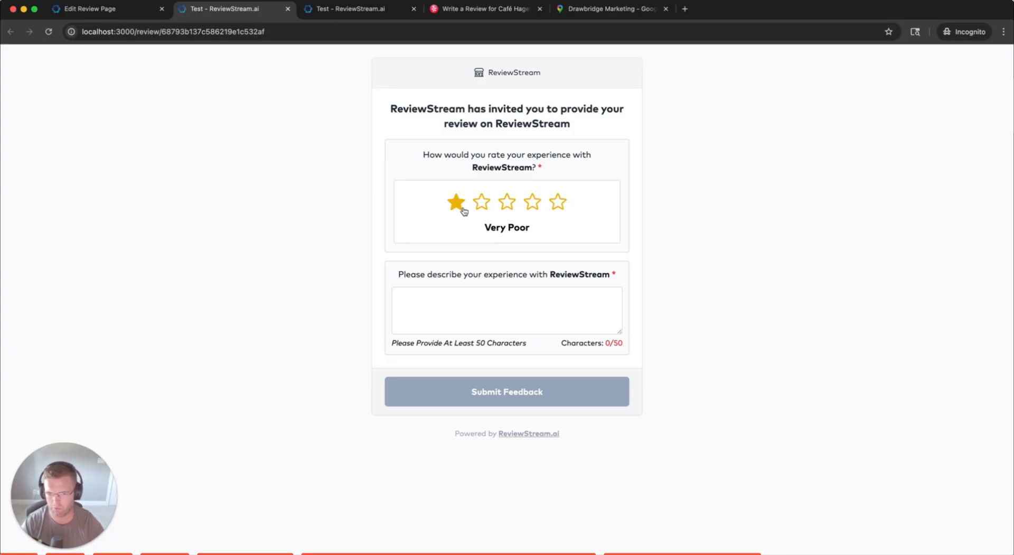
# Rate the live Test review five stars ('Great!'), noting the empty description's 50-character minimum
pyautogui.click(561, 204)
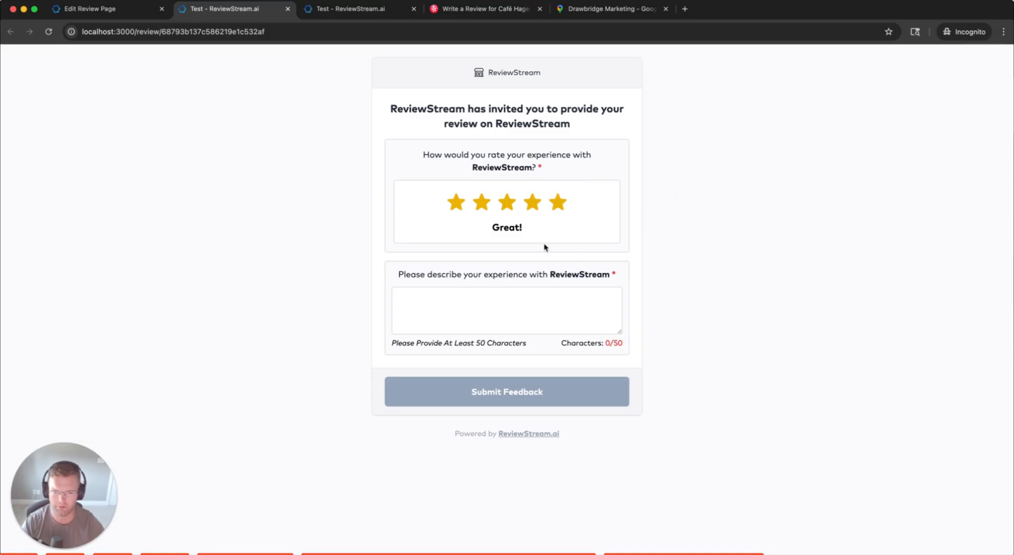
pyautogui.click(520, 307)
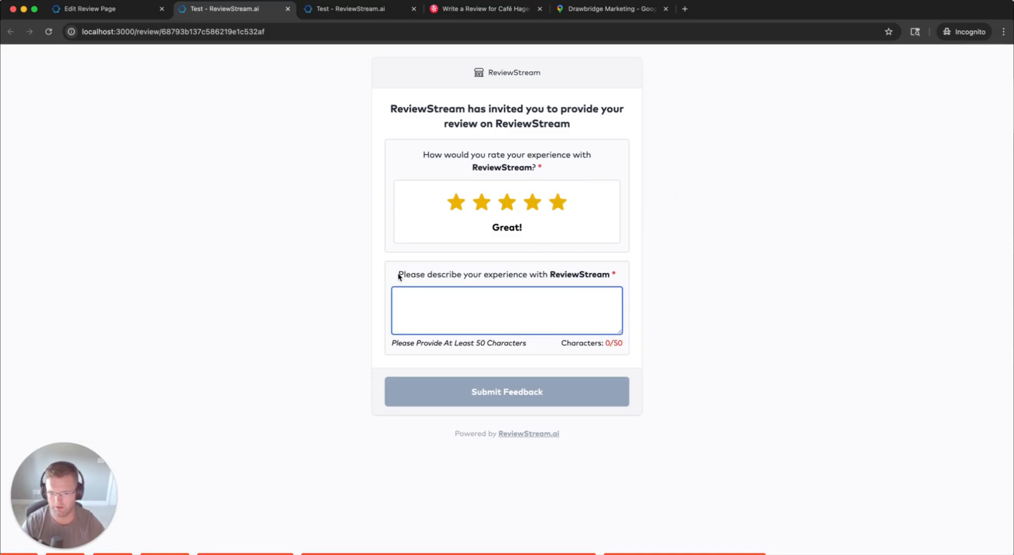
pyautogui.moveTo(399, 276); pyautogui.dragTo(617, 278)
pyautogui.click(623, 275)
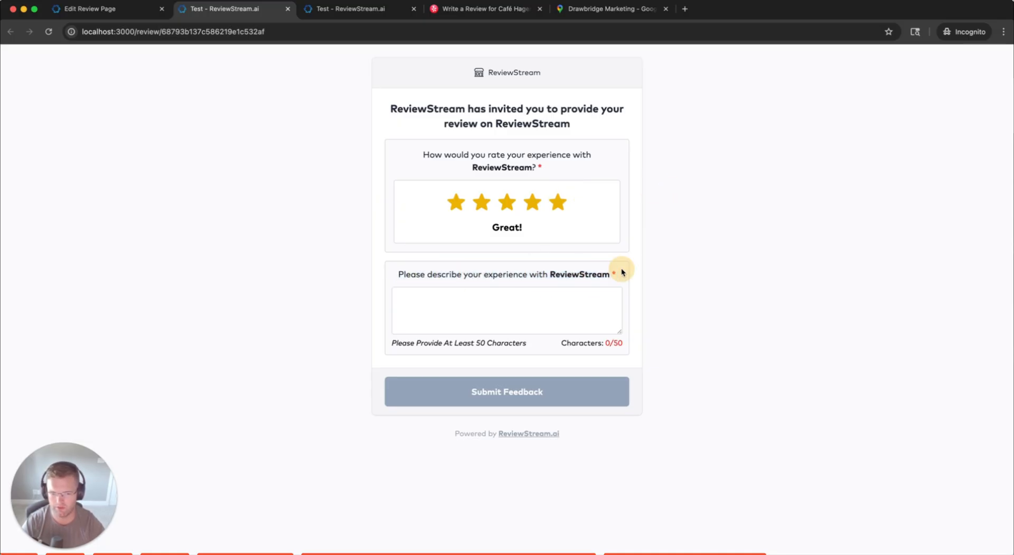
pyautogui.moveTo(624, 343)
pyautogui.mouseDown()
pyautogui.moveTo(383, 342)
pyautogui.moveTo(638, 350)
pyautogui.moveTo(606, 344)
pyautogui.mouseUp()
pyautogui.click(384, 344)
pyautogui.click(618, 343)
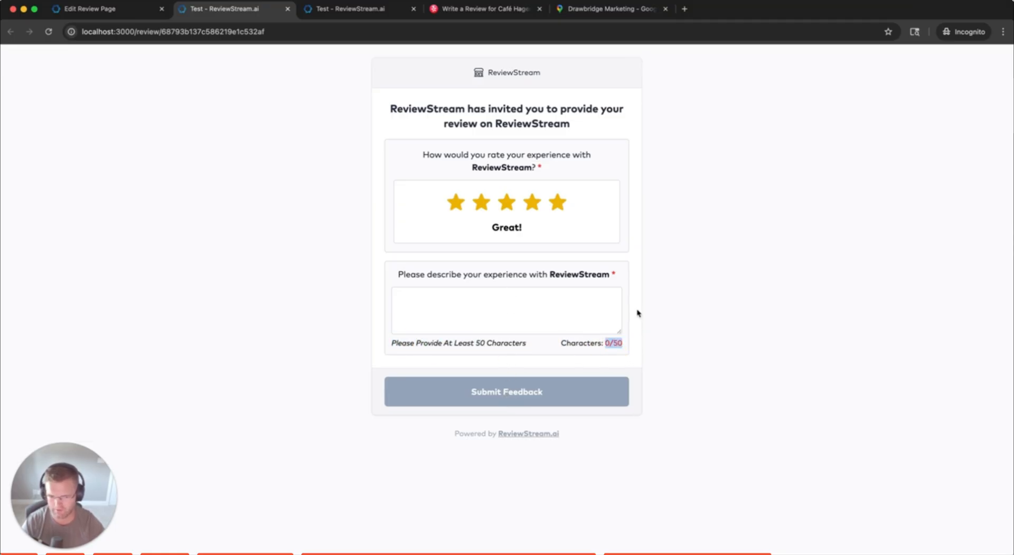
pyautogui.click(582, 298)
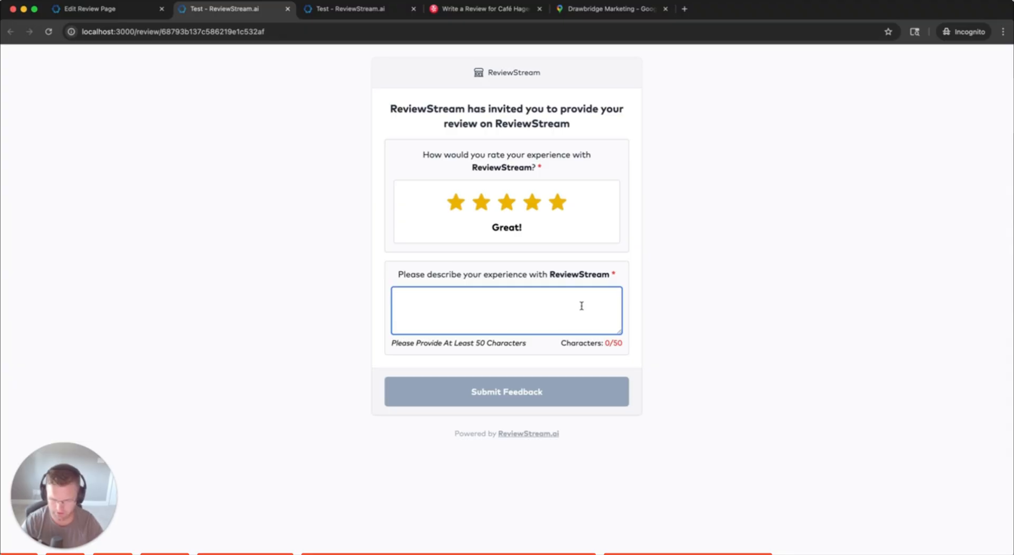
# Write 'it was great', paste copies until the description passes 50 characters, and submit
pyautogui.write('it was great')
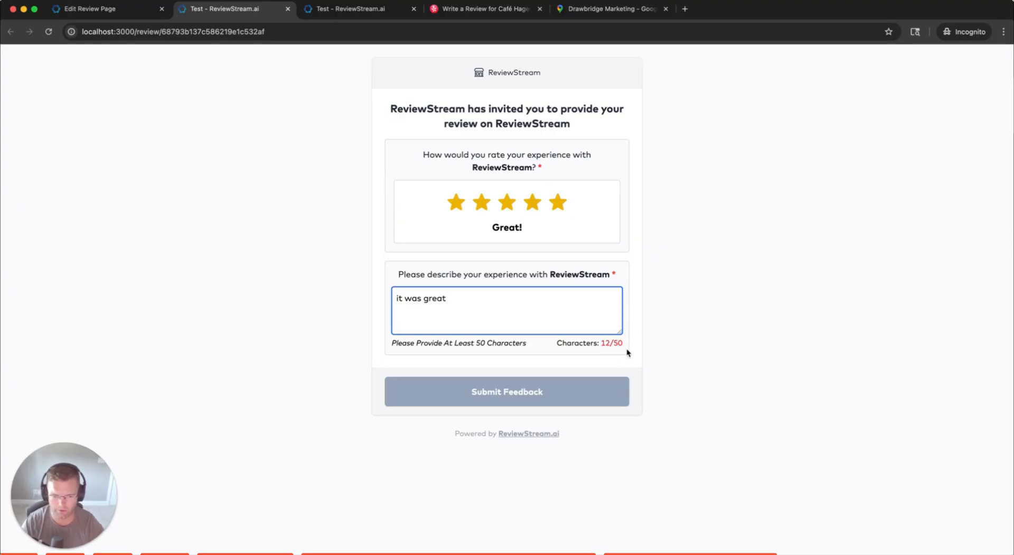
pyautogui.click(607, 342)
pyautogui.click(532, 311)
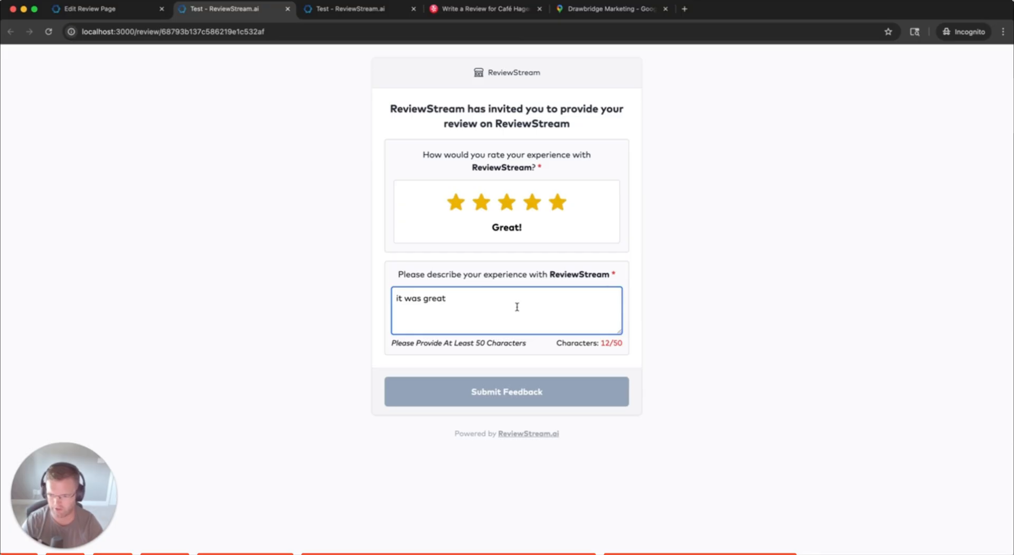
pyautogui.press('super+a')
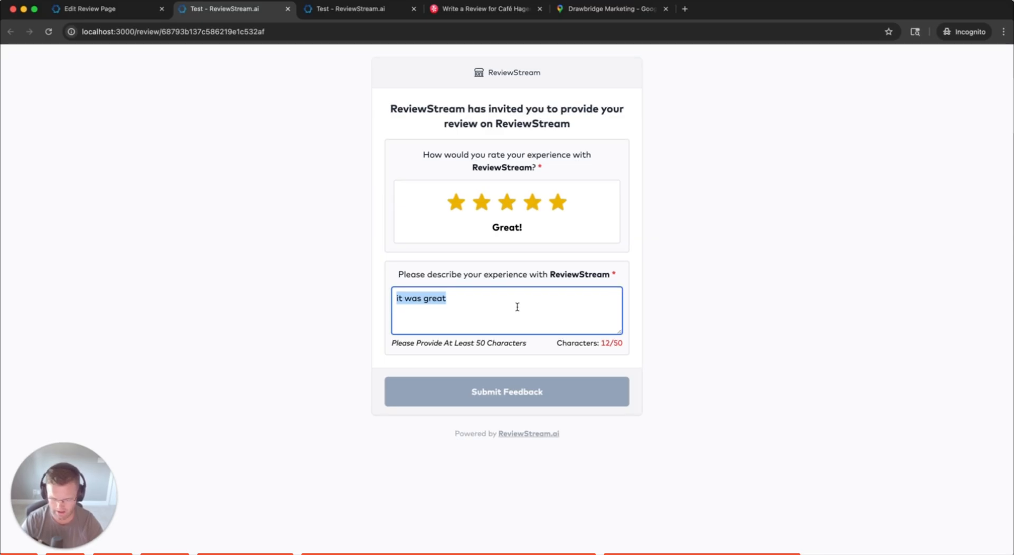
pyautogui.press('Right')
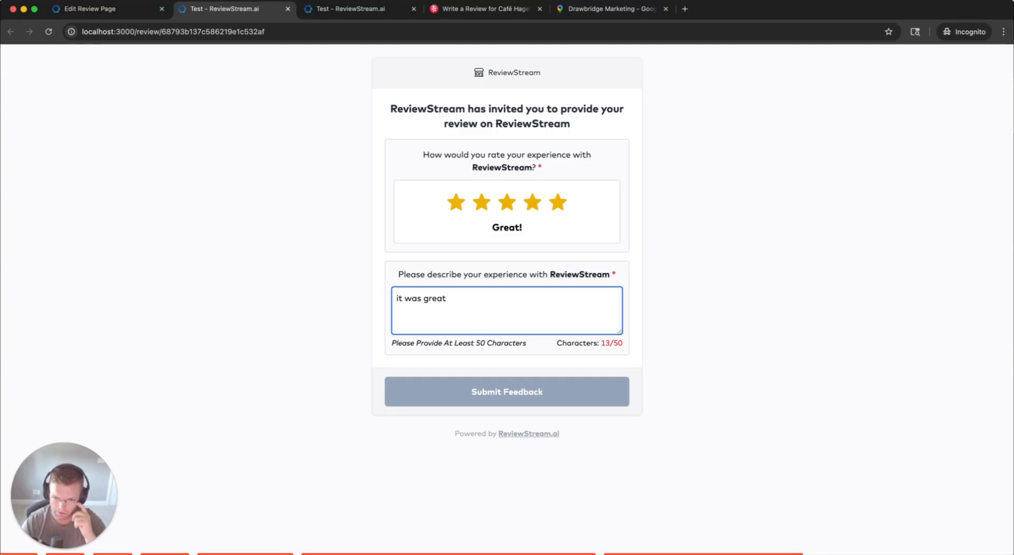
pyautogui.press('super+a')
pyautogui.press('super+c')
pyautogui.press('Right')
pyautogui.press('super+v')
pyautogui.press('super+v')
pyautogui.press('super+v')
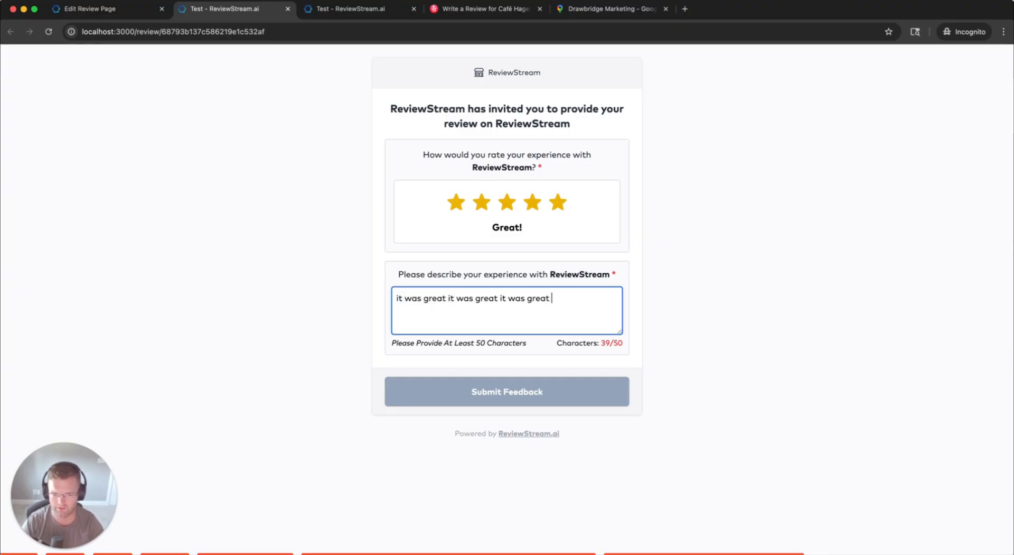
pyautogui.press('super+v')
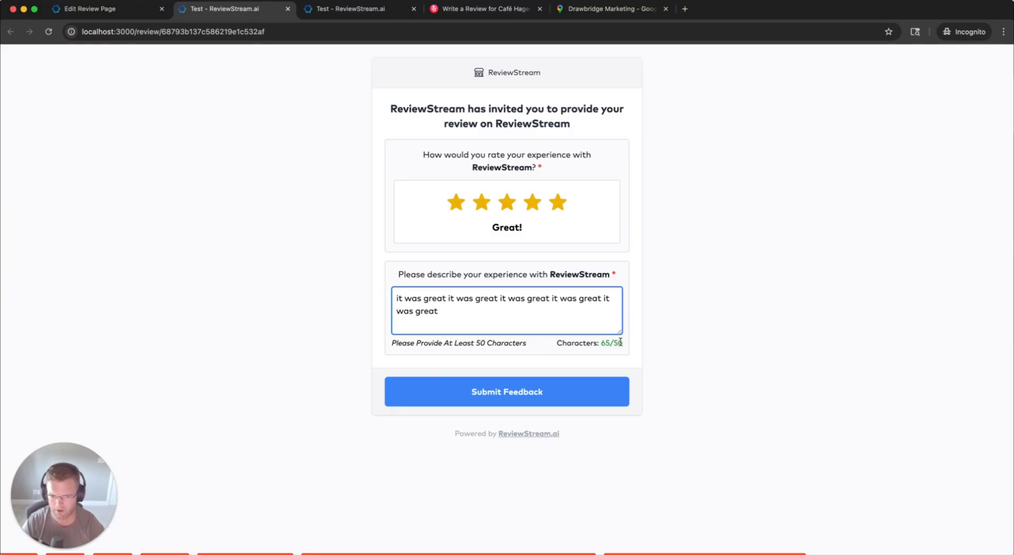
pyautogui.click(539, 397)
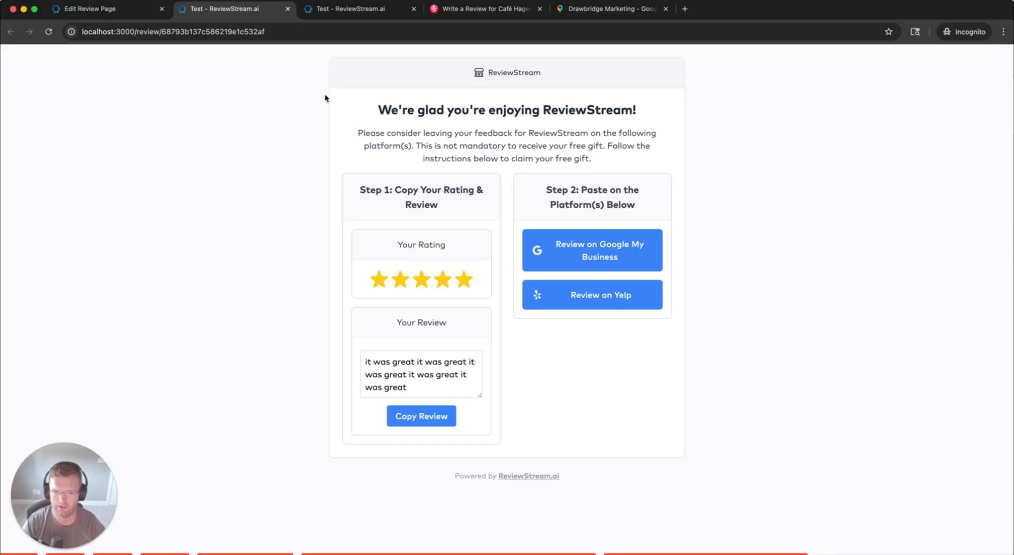
pyautogui.moveTo(325, 98); pyautogui.dragTo(756, 219)
# Check the dashboard's Reviews table for the new five-star review
pyautogui.click(797, 416)
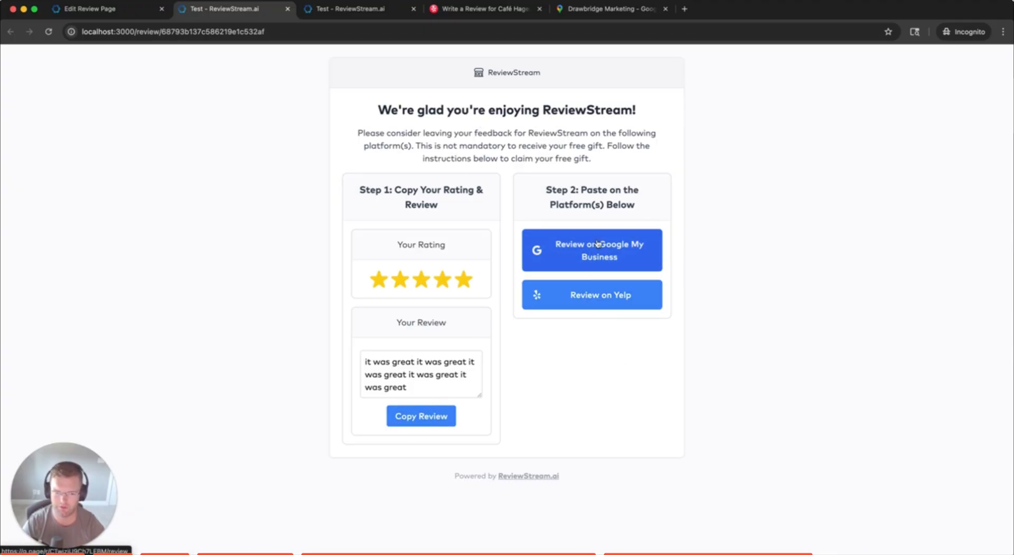
pyautogui.click(253, 368)
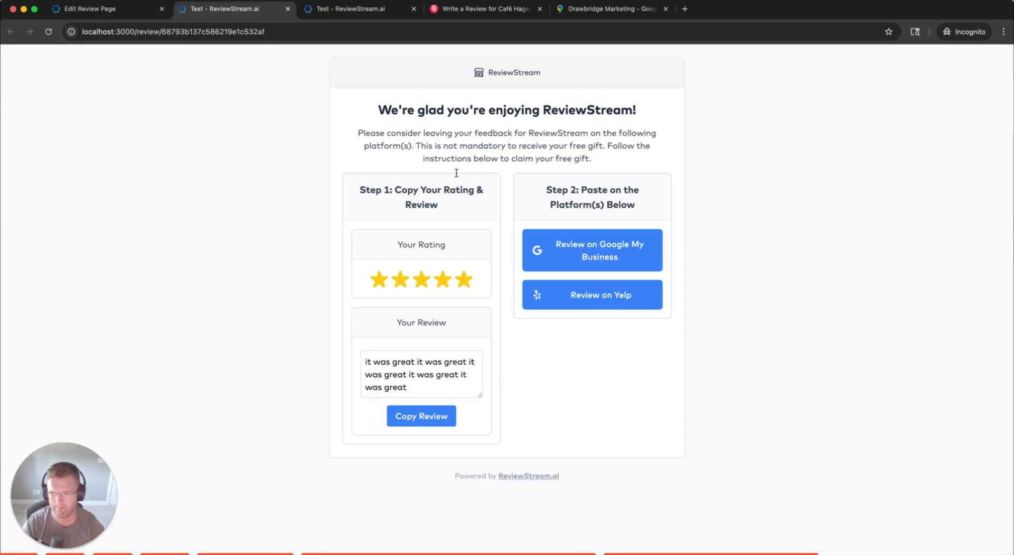
pyautogui.click(123, 11)
pyautogui.click(211, 11)
pyautogui.click(111, 13)
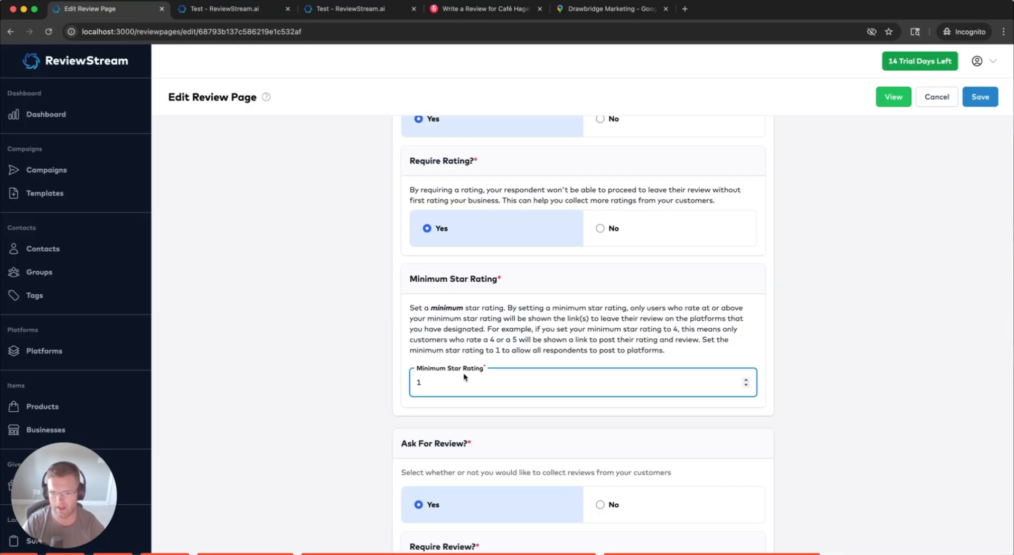
pyautogui.click(236, 13)
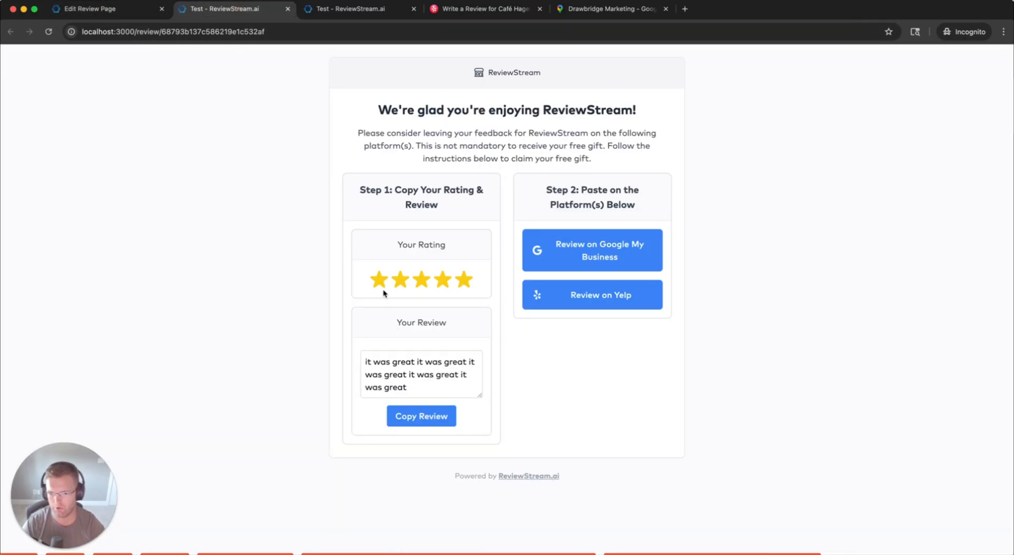
pyautogui.click(108, 9)
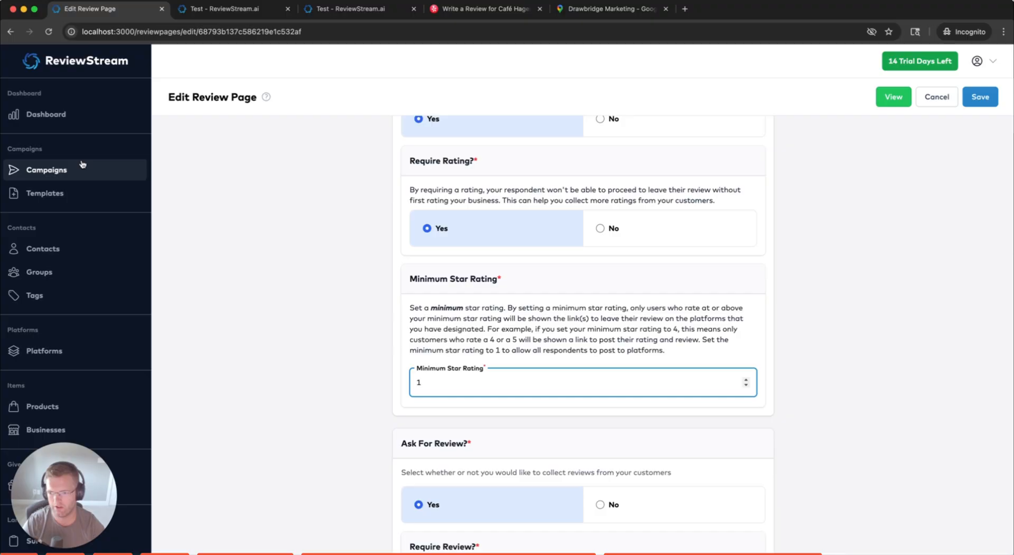
pyautogui.click(71, 115)
pyautogui.scroll(-3, 167, 414)
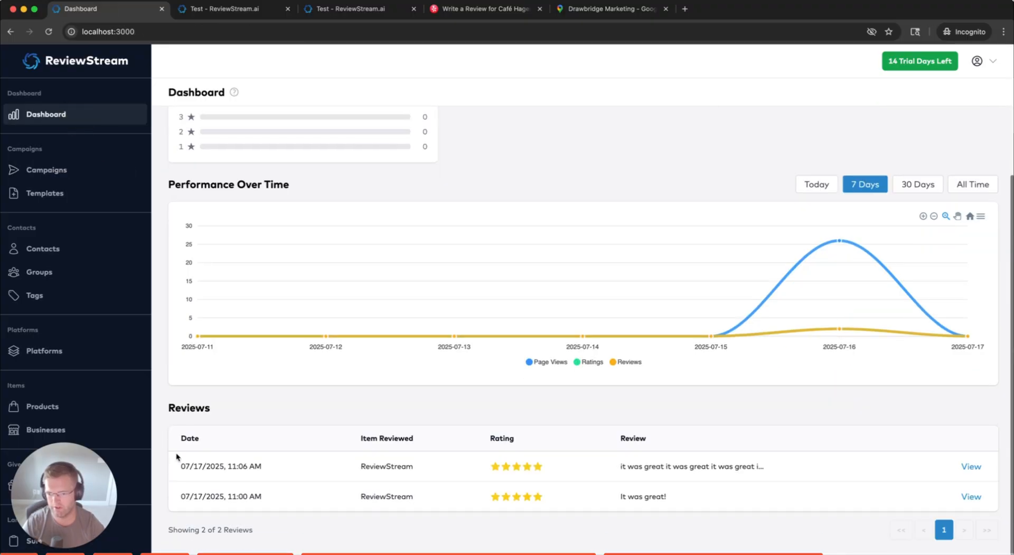
pyautogui.moveTo(756, 466); pyautogui.dragTo(636, 467)
pyautogui.click(630, 465)
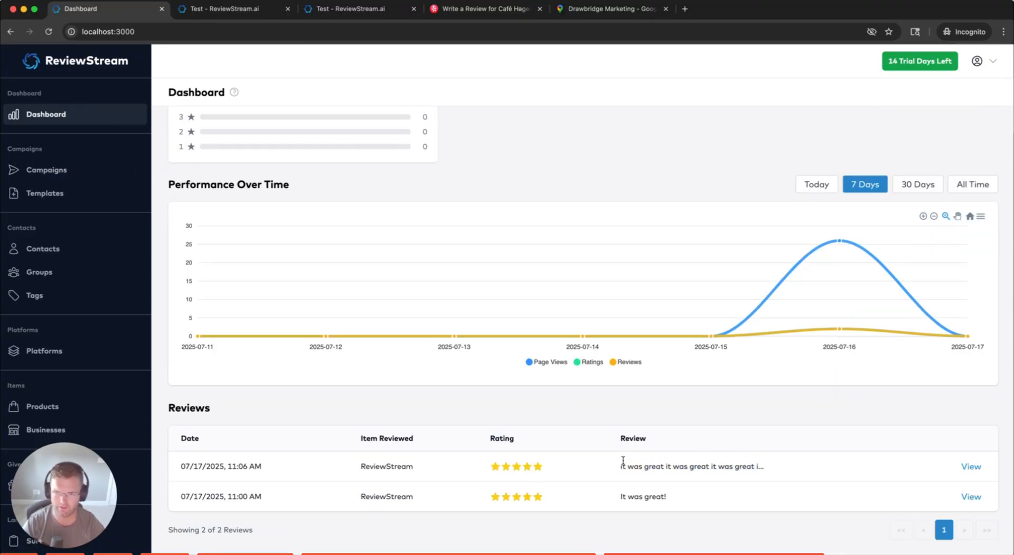
# Copy the review text on the thank-you page and glance at its Google review page
pyautogui.click(247, 13)
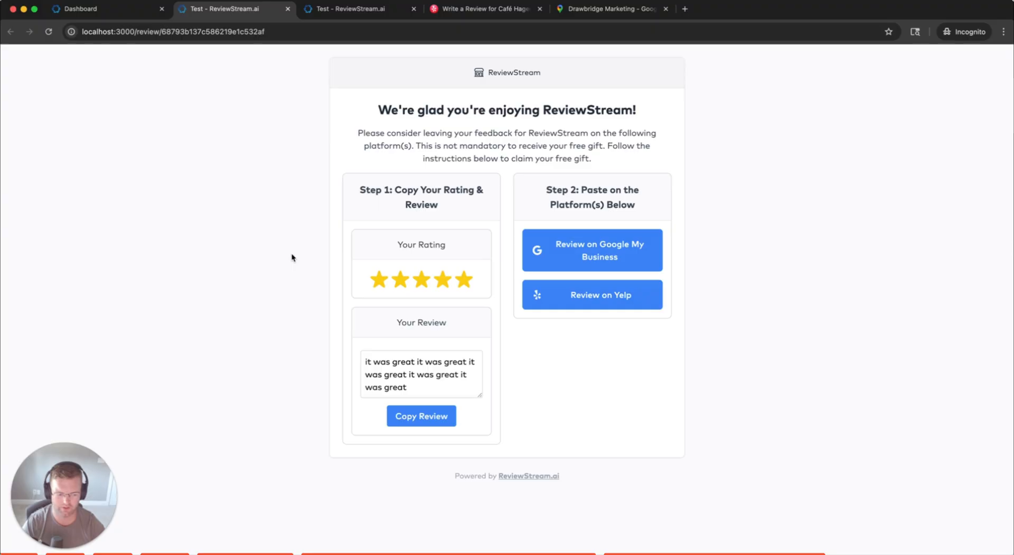
pyautogui.click(425, 424)
pyautogui.click(587, 253)
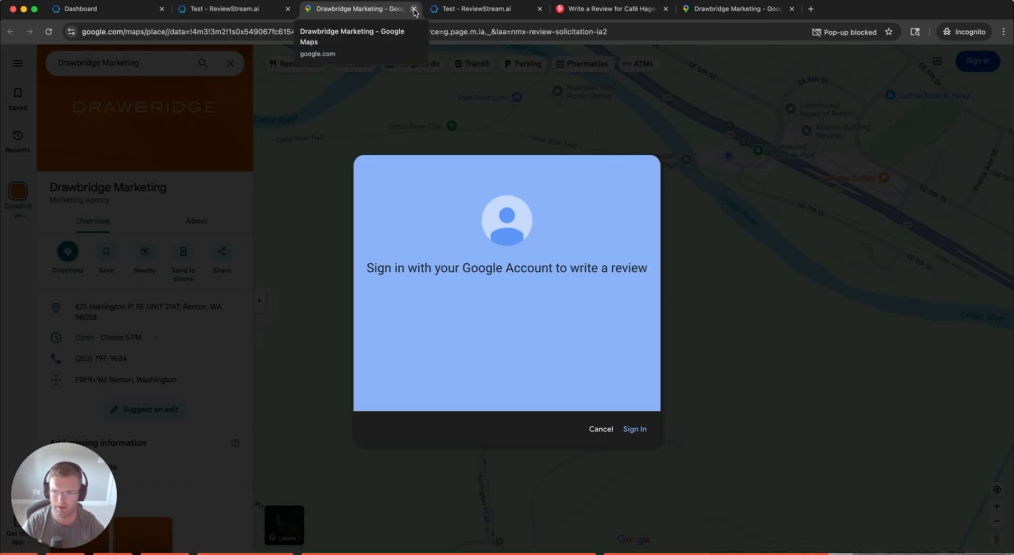
pyautogui.click(414, 9)
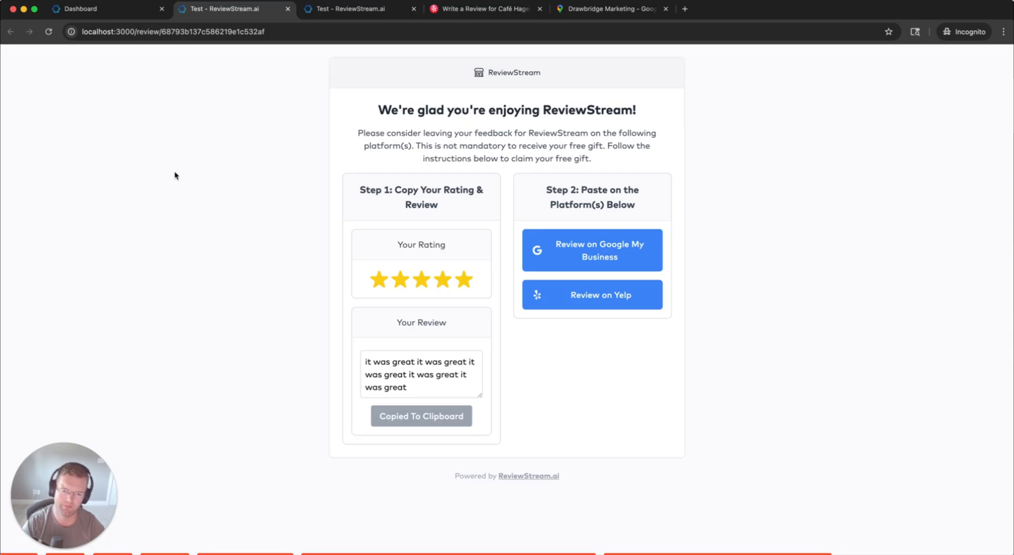
pyautogui.moveTo(315, 65); pyautogui.dragTo(778, 447)
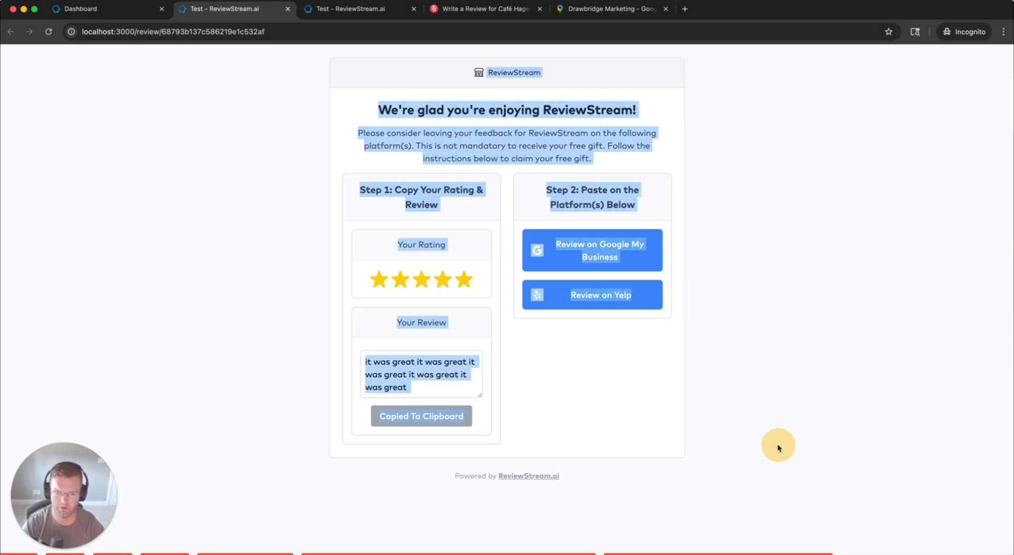
pyautogui.click(778, 447)
# Go from the dashboard to the Direct Links list
pyautogui.click(106, 9)
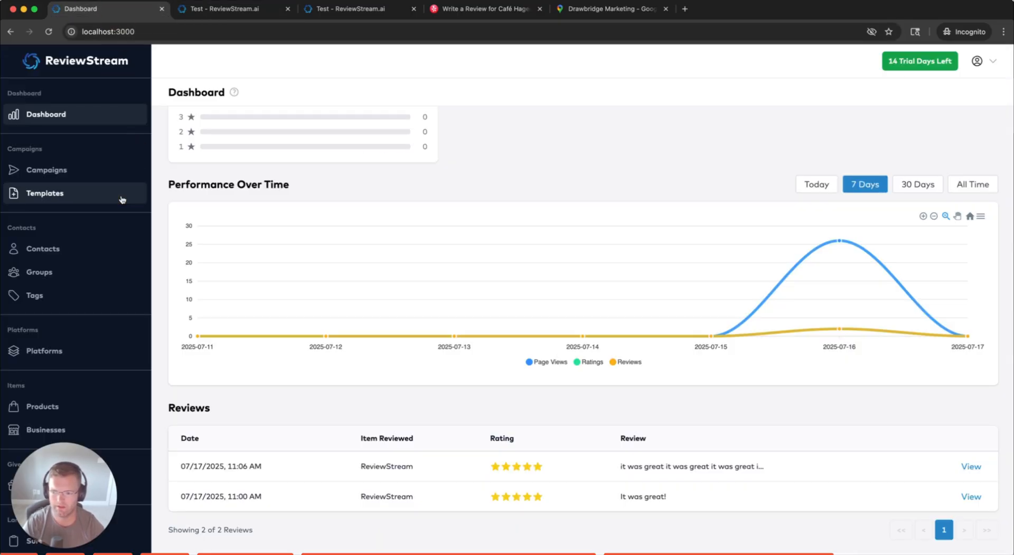
pyautogui.scroll(-3, 130, 324)
pyautogui.moveTo(52, 462); pyautogui.dragTo(60, 253)
pyautogui.click(38, 455)
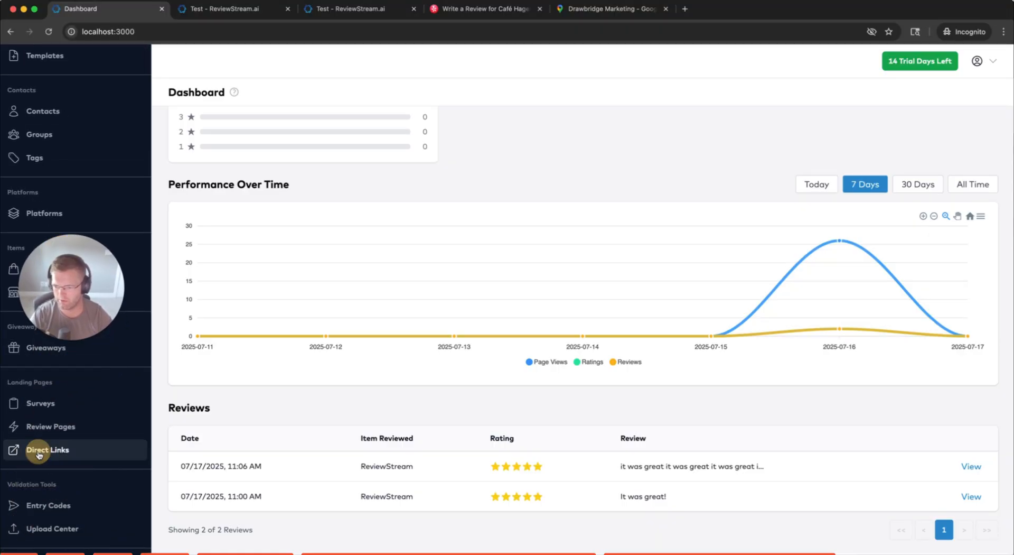
pyautogui.click(40, 453)
pyautogui.moveTo(70, 304); pyautogui.dragTo(72, 505)
pyautogui.click(397, 283)
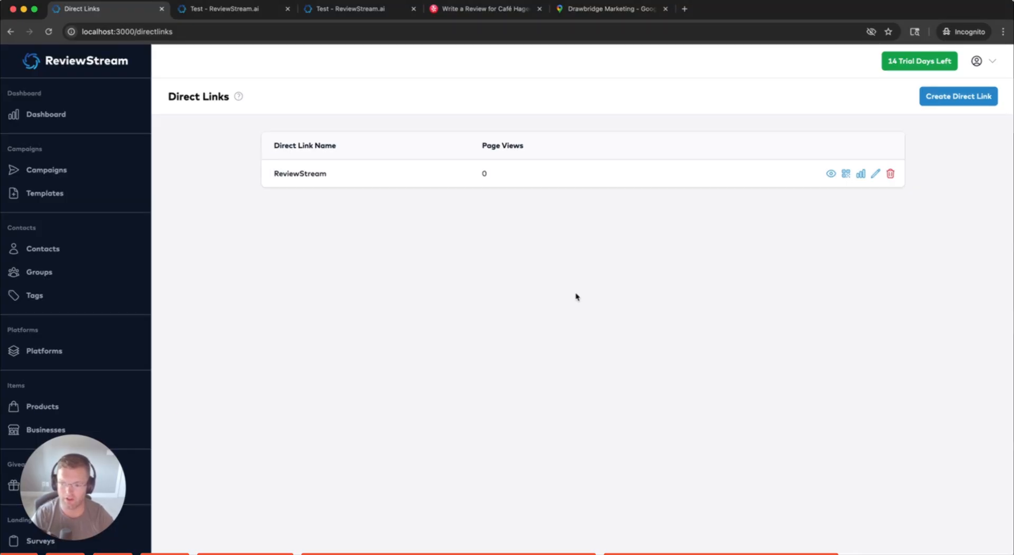
# Inspect the customer review page's localhost:3000 web address
pyautogui.click(259, 10)
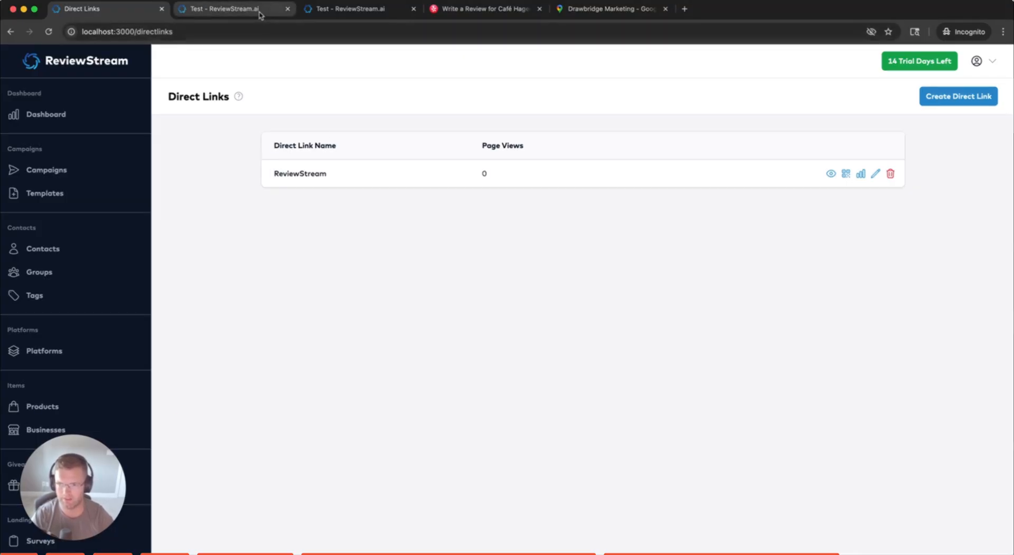
pyautogui.click(143, 30)
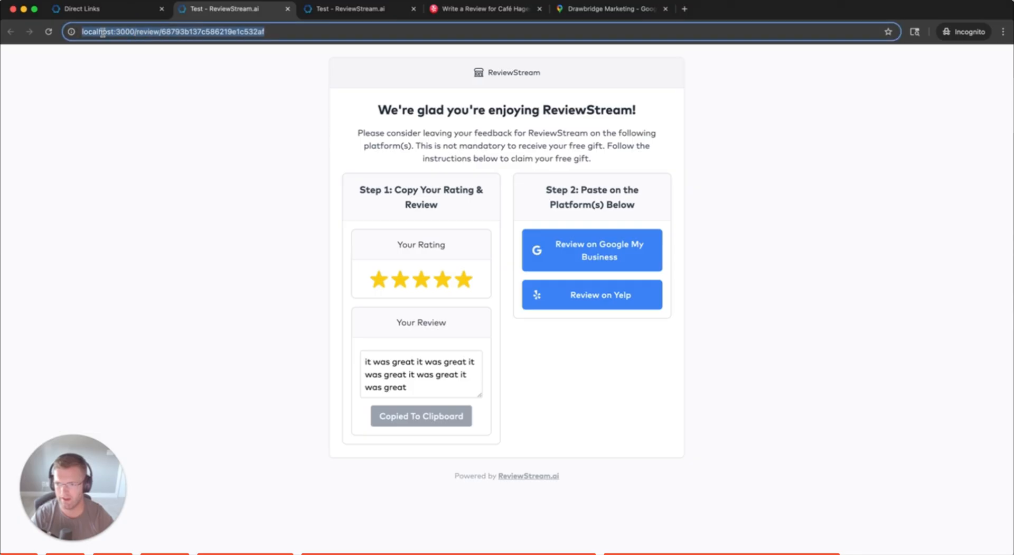
pyautogui.click(135, 31)
pyautogui.moveTo(135, 31); pyautogui.dragTo(82, 38)
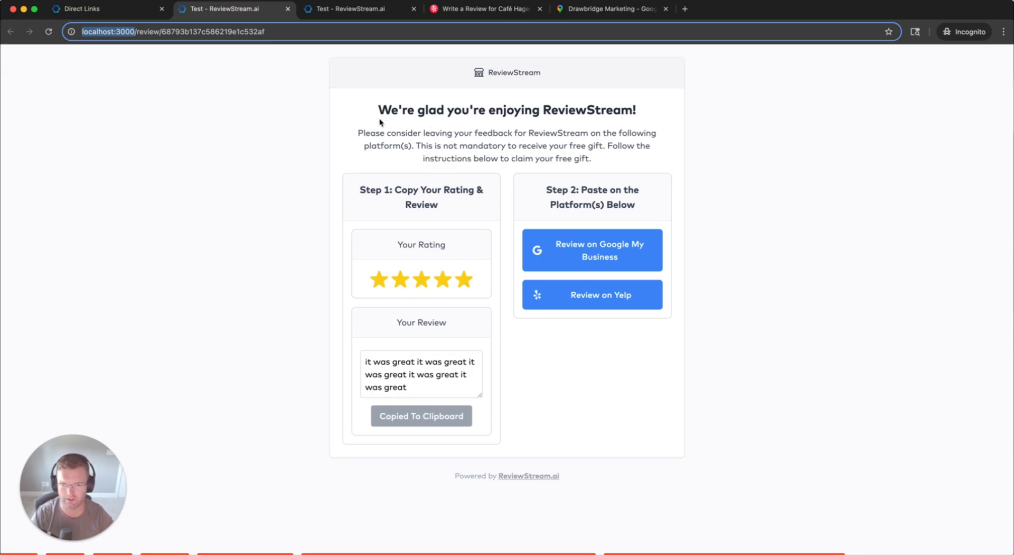
pyautogui.press('super+1')
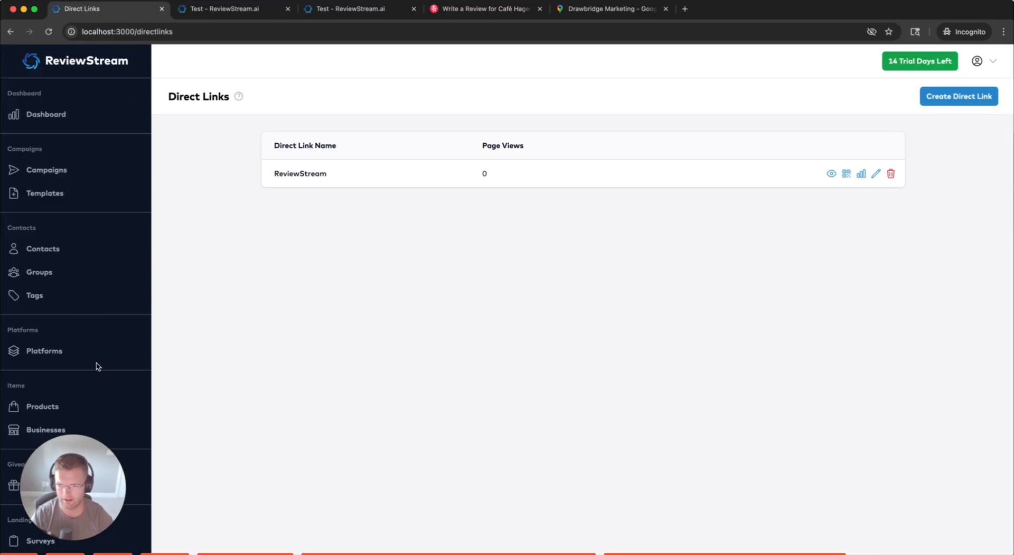
# Look over the existing ReviewStream link, then start a blank new direct link
pyautogui.moveTo(177, 93); pyautogui.dragTo(294, 107)
pyautogui.click(294, 107)
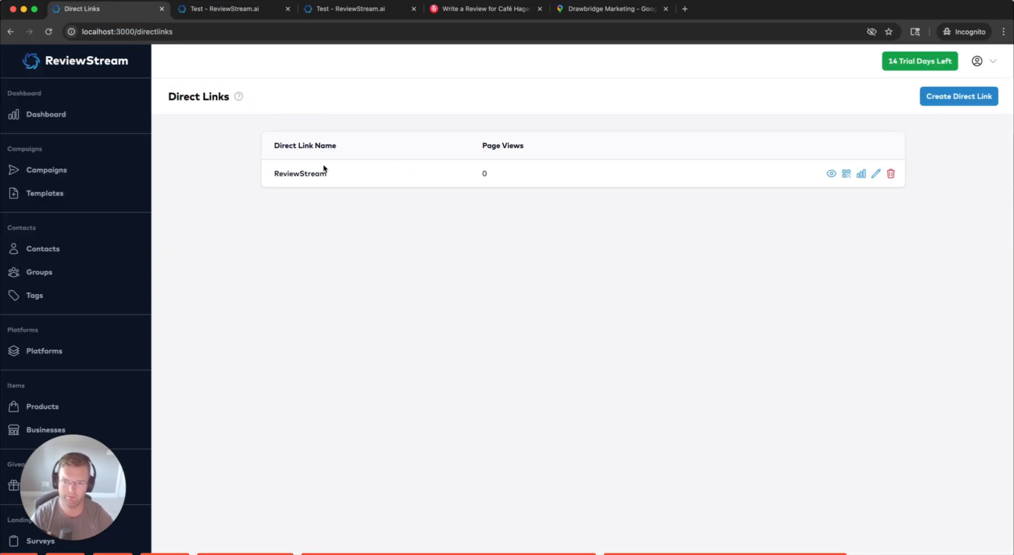
pyautogui.moveTo(264, 176); pyautogui.dragTo(339, 179)
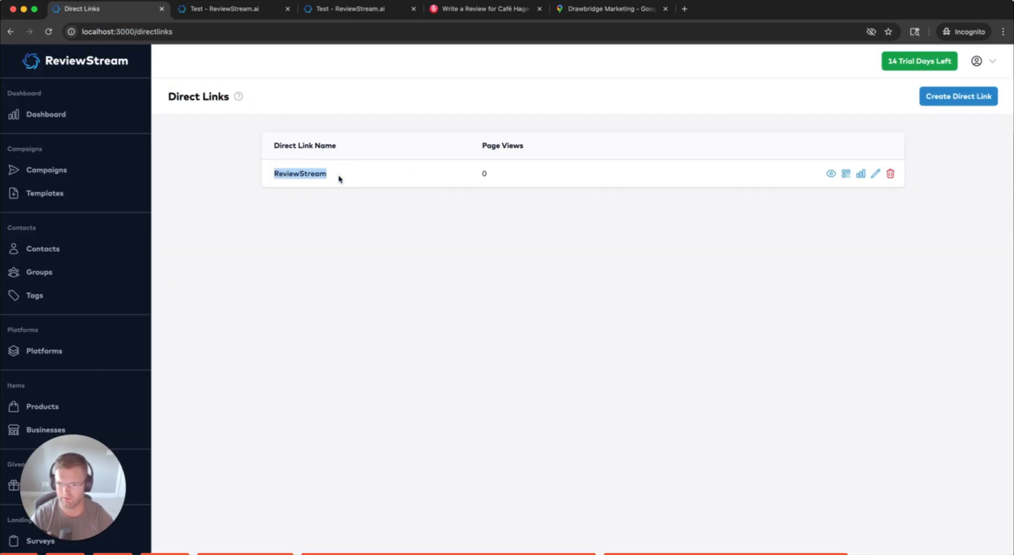
pyautogui.click(337, 175)
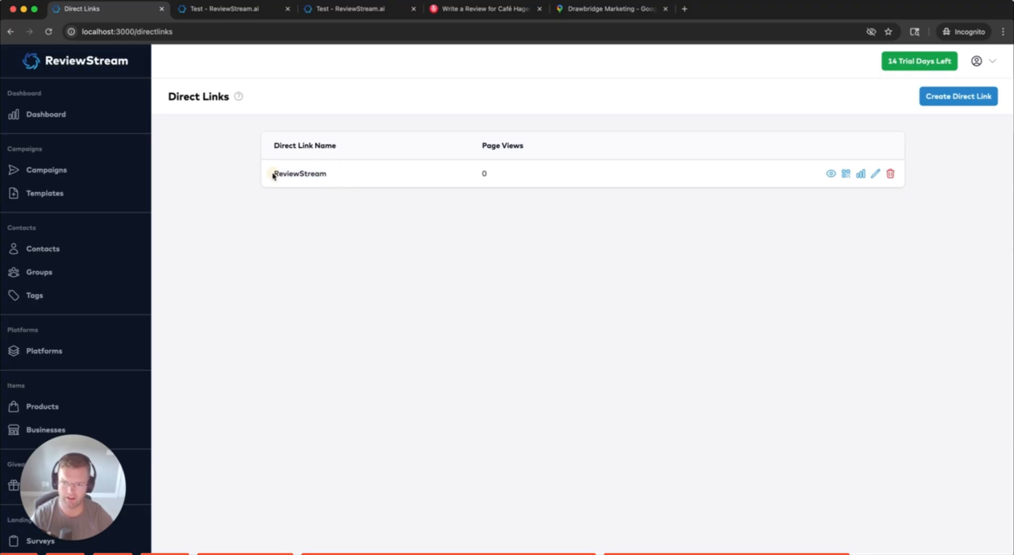
pyautogui.moveTo(272, 173); pyautogui.dragTo(330, 175)
pyautogui.click(335, 173)
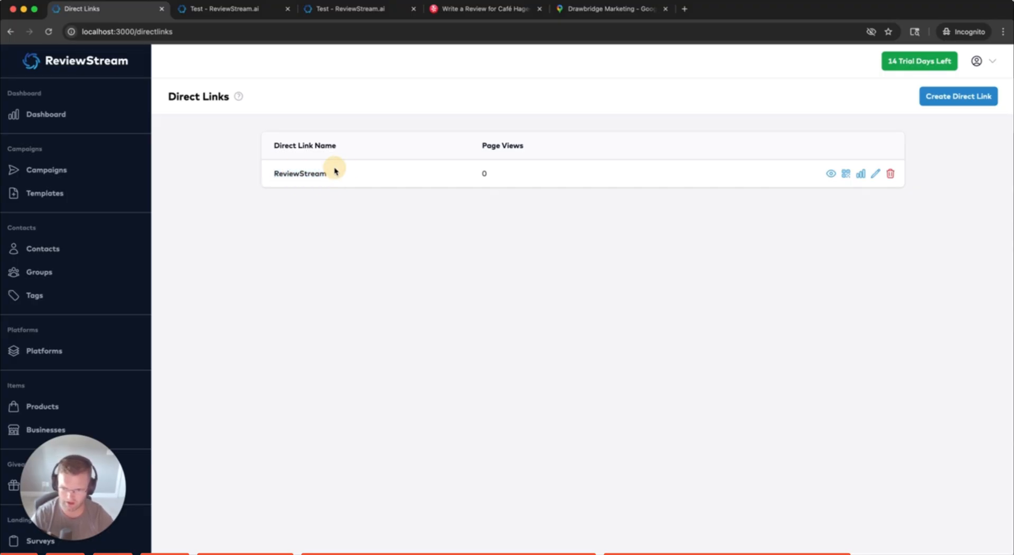
pyautogui.moveTo(334, 174); pyautogui.dragTo(265, 175)
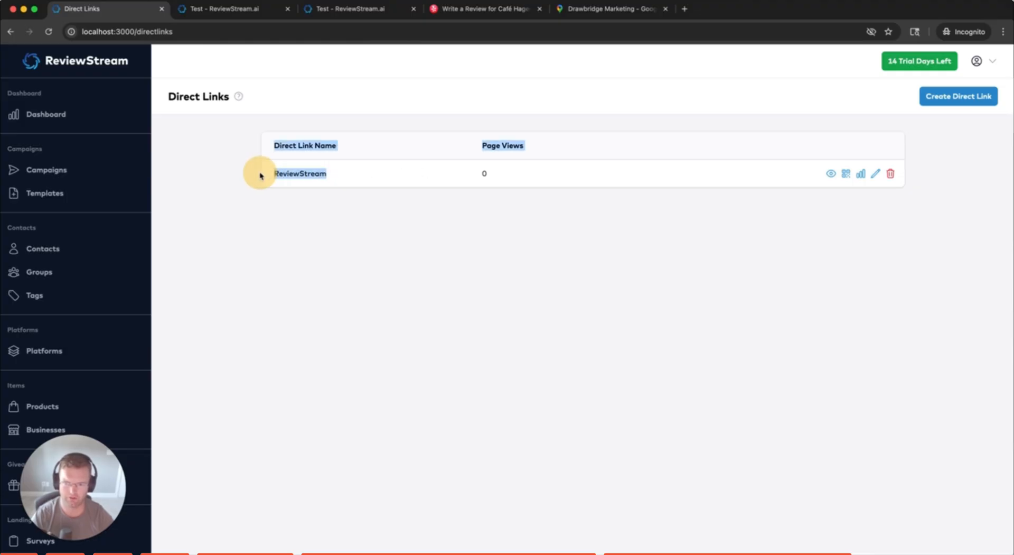
pyautogui.click(324, 192)
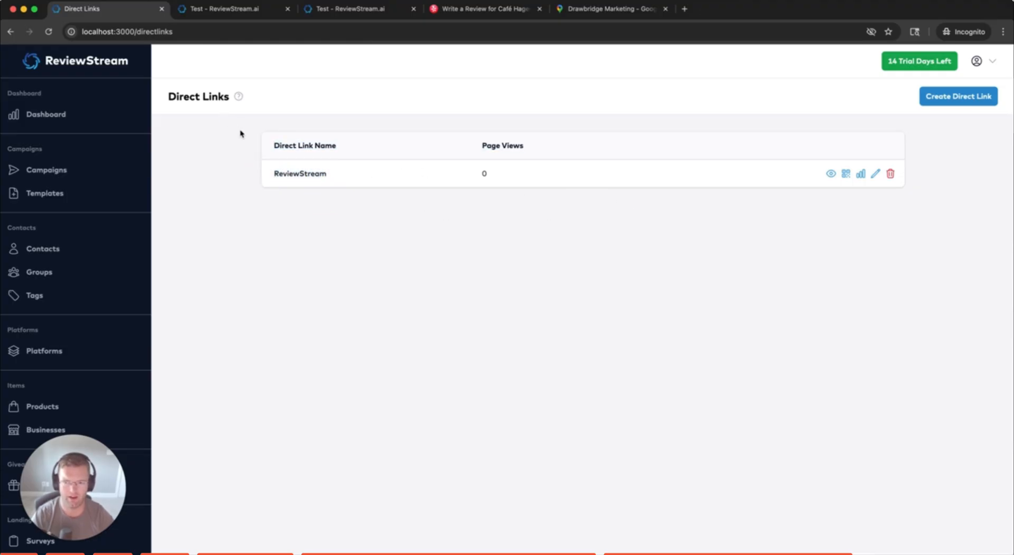
pyautogui.click(951, 98)
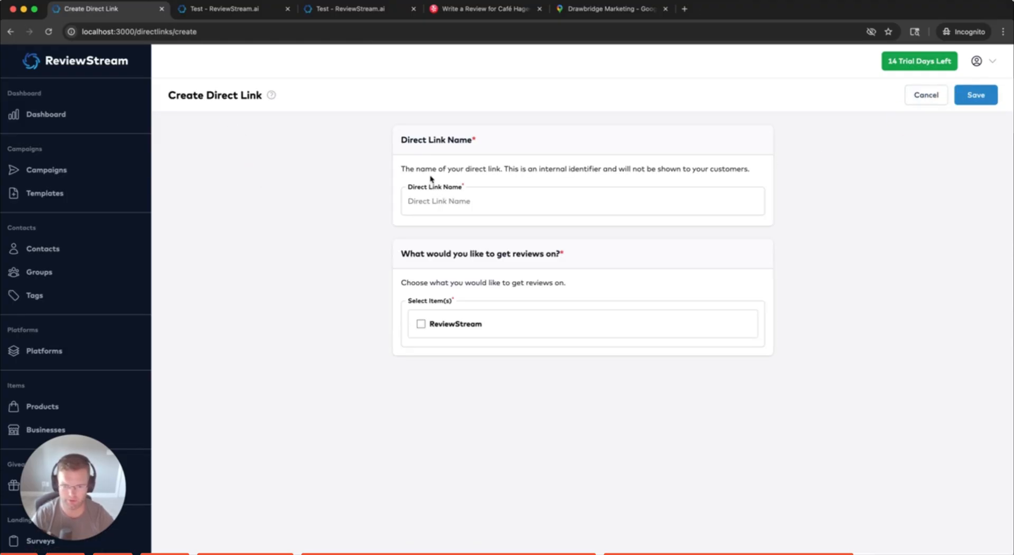
# Save a direct link named 'Test' for ReviewStream reviews on Google My Business
pyautogui.click(452, 200)
pyautogui.write('Test')
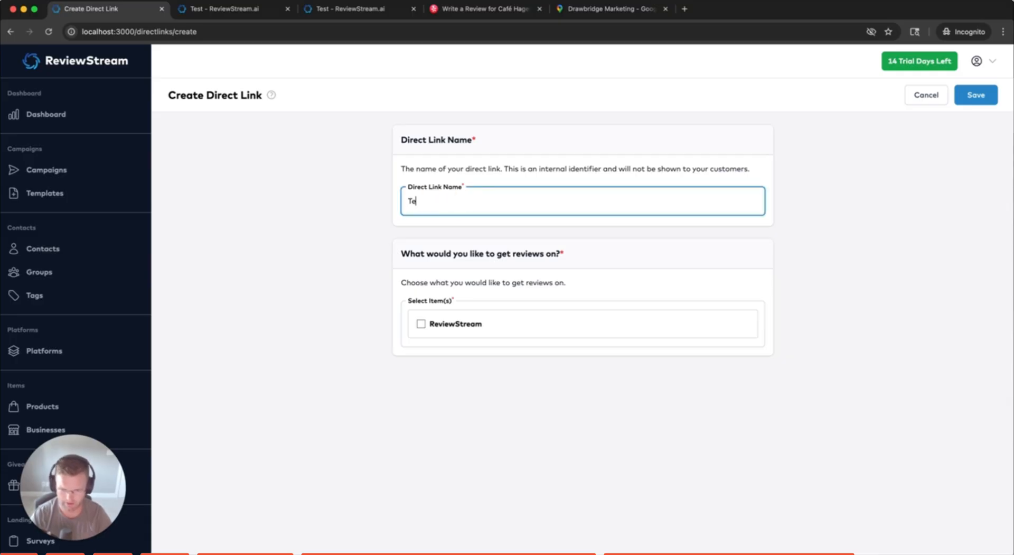
pyautogui.click(421, 324)
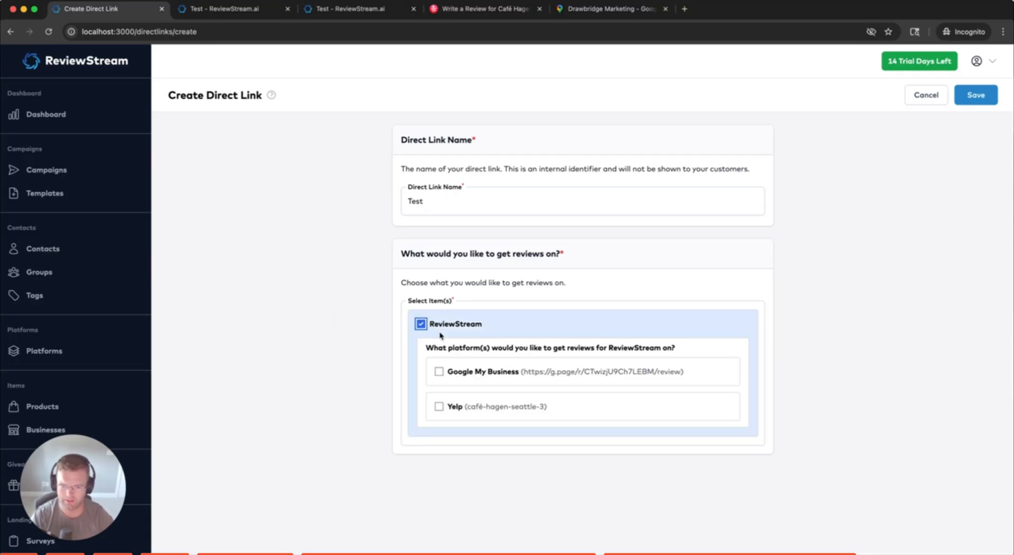
pyautogui.click(439, 371)
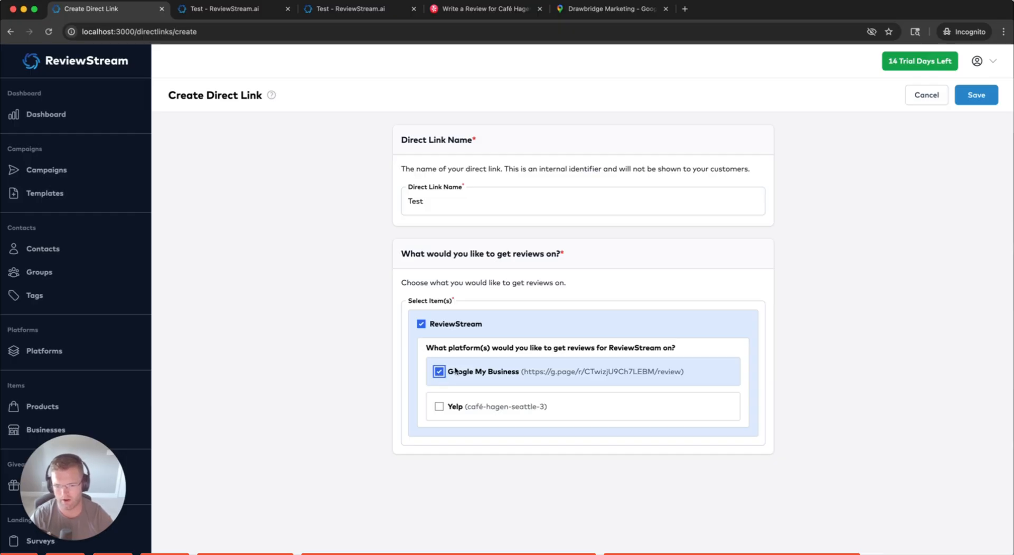
pyautogui.click(970, 98)
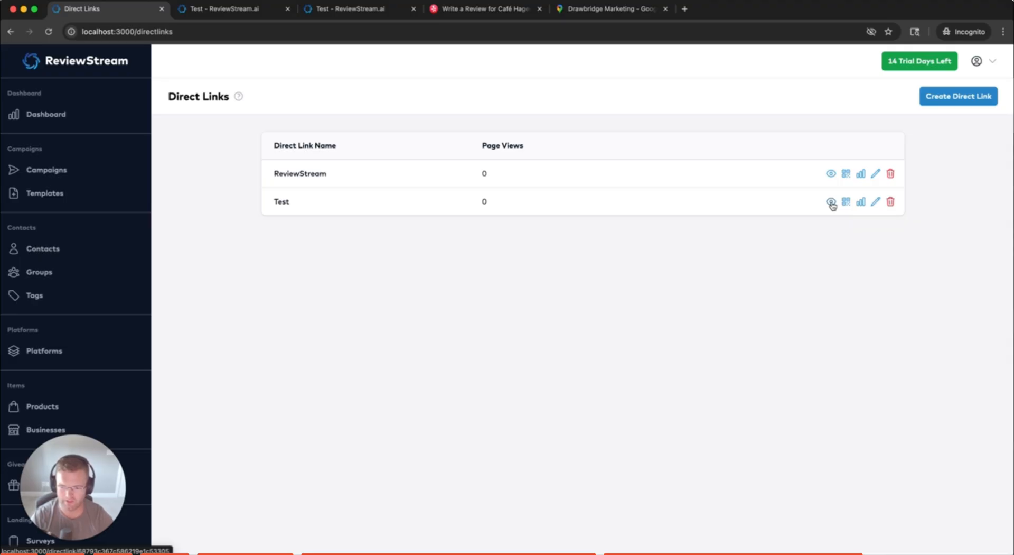
pyautogui.doubleClick(282, 202)
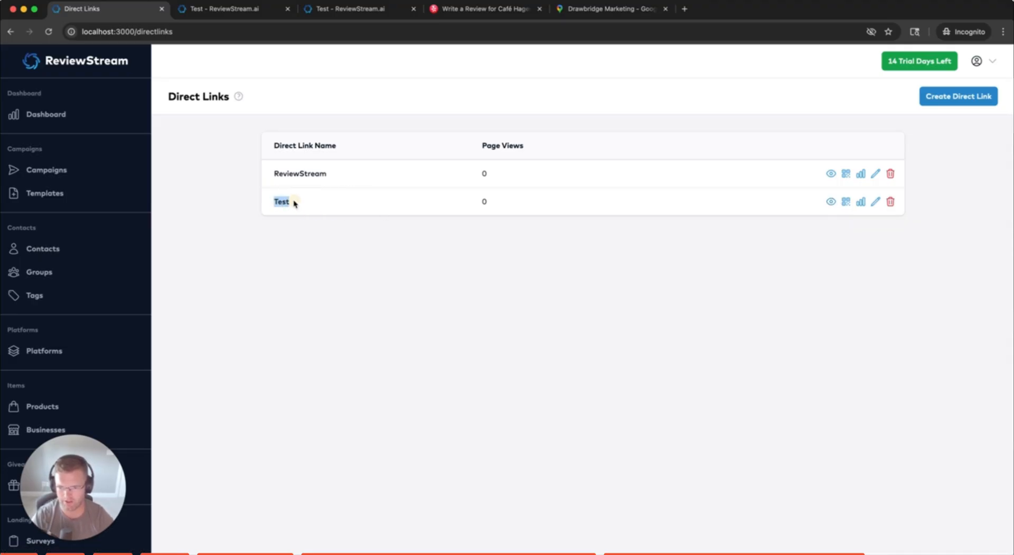
# Open the Test direct link as a customer, landing on the Google review page
pyautogui.click(277, 202)
pyautogui.moveTo(274, 203); pyautogui.dragTo(295, 203)
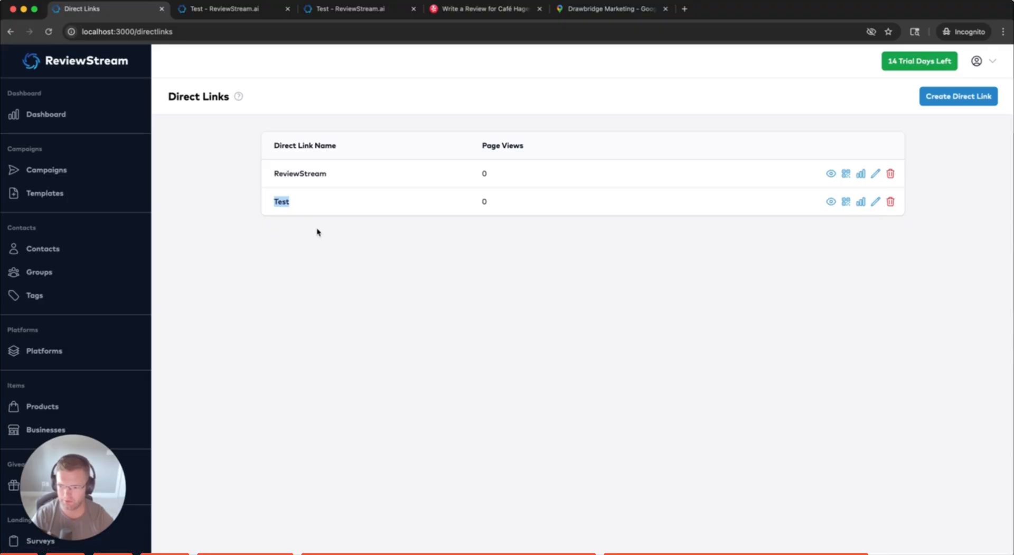
pyautogui.click(302, 216)
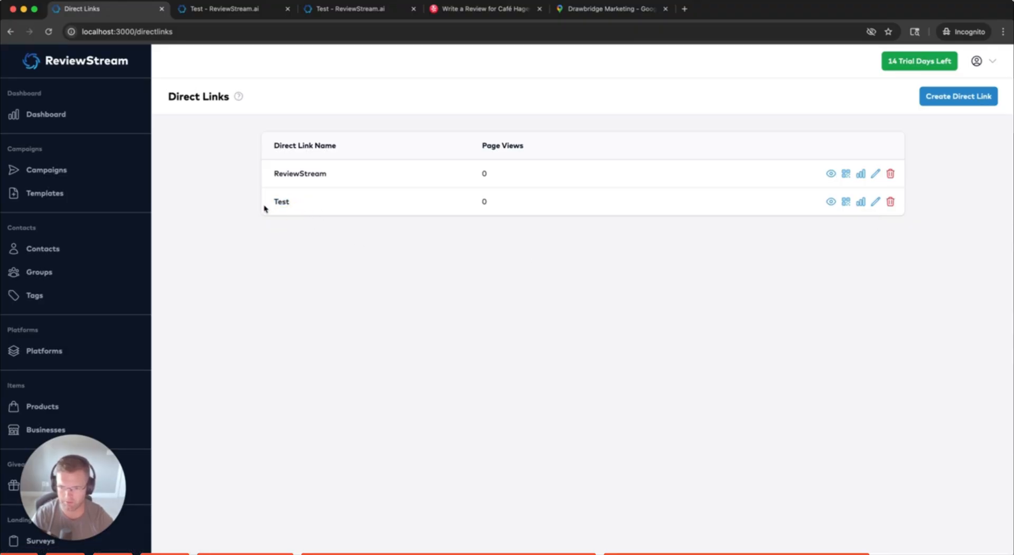
pyautogui.moveTo(265, 202); pyautogui.dragTo(340, 208)
pyautogui.click(502, 213)
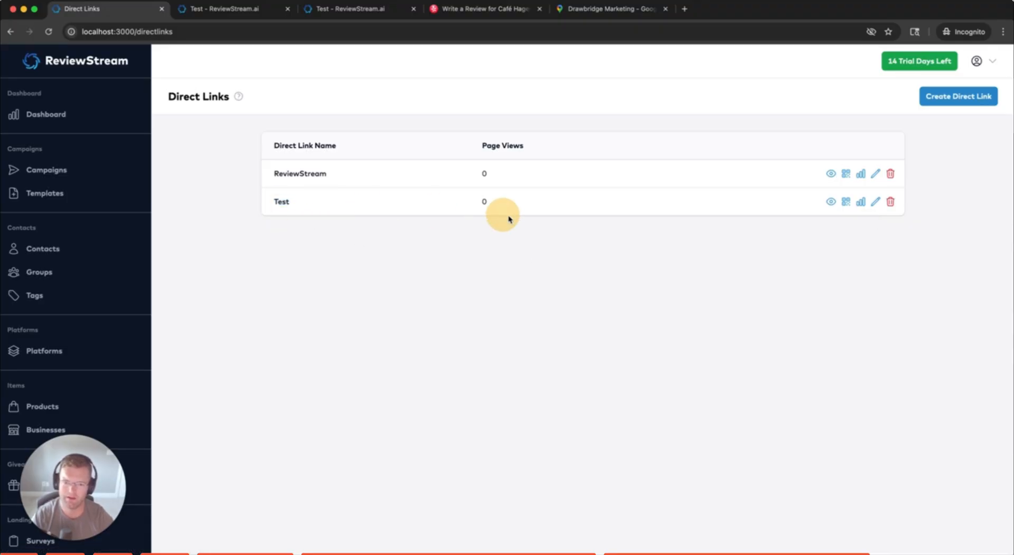
pyautogui.click(831, 202)
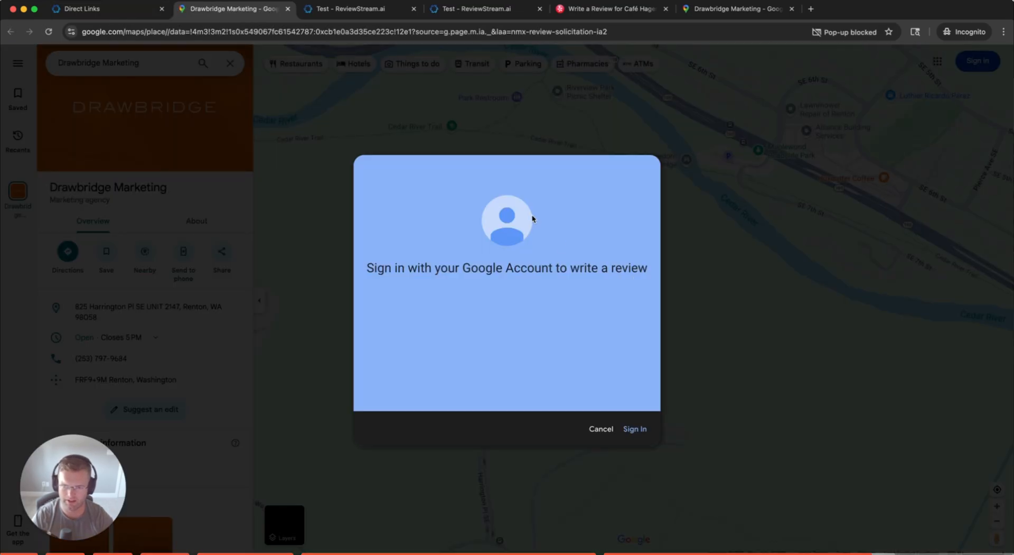
# Back on Direct Links, confirm Test now shows 1 page view
pyautogui.click(96, 10)
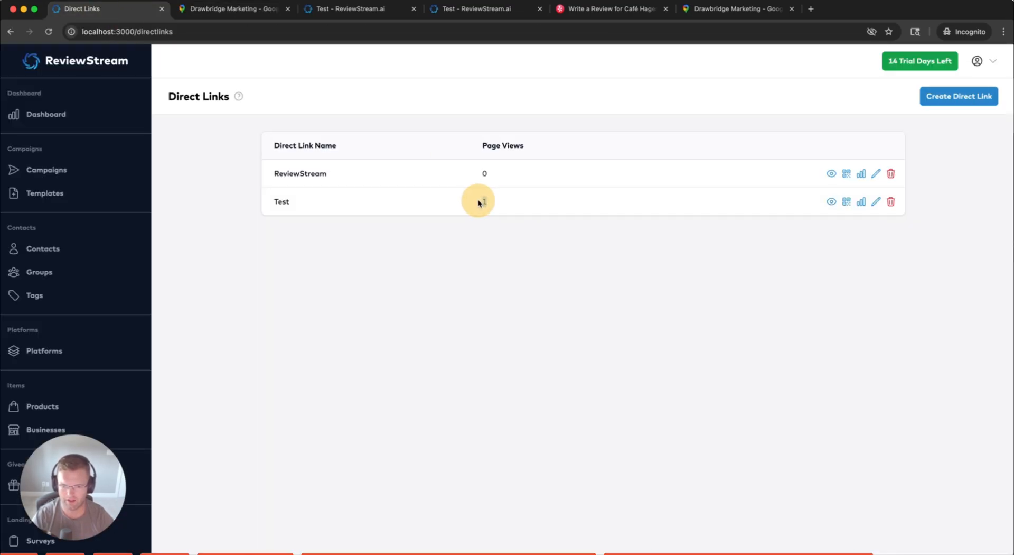
pyautogui.moveTo(273, 202); pyautogui.dragTo(298, 206)
pyautogui.click(297, 202)
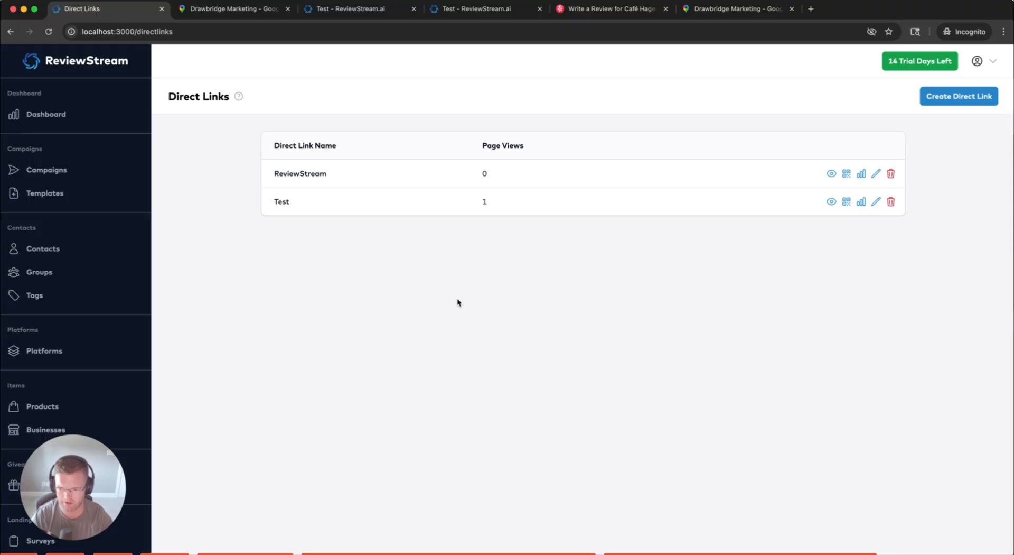
pyautogui.click(489, 203)
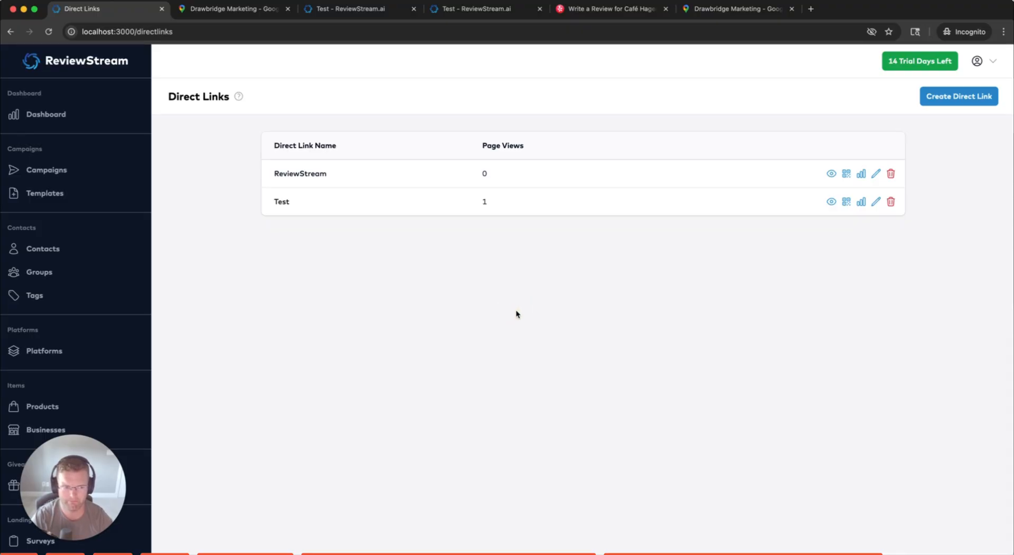
pyautogui.moveTo(489, 204); pyautogui.dragTo(482, 202)
pyautogui.click(485, 208)
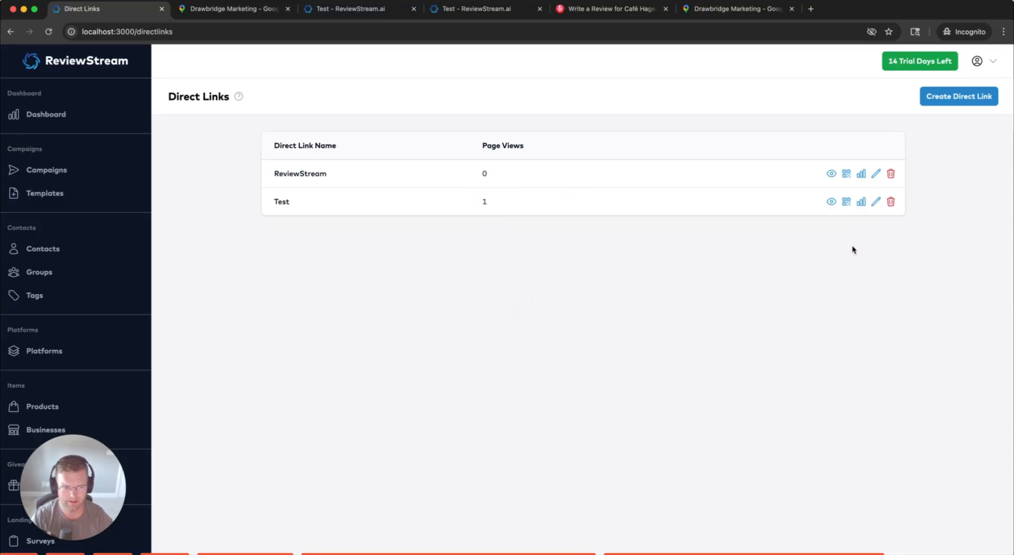
# Add Yelp as a review platform to the Test direct link and save it
pyautogui.click(876, 203)
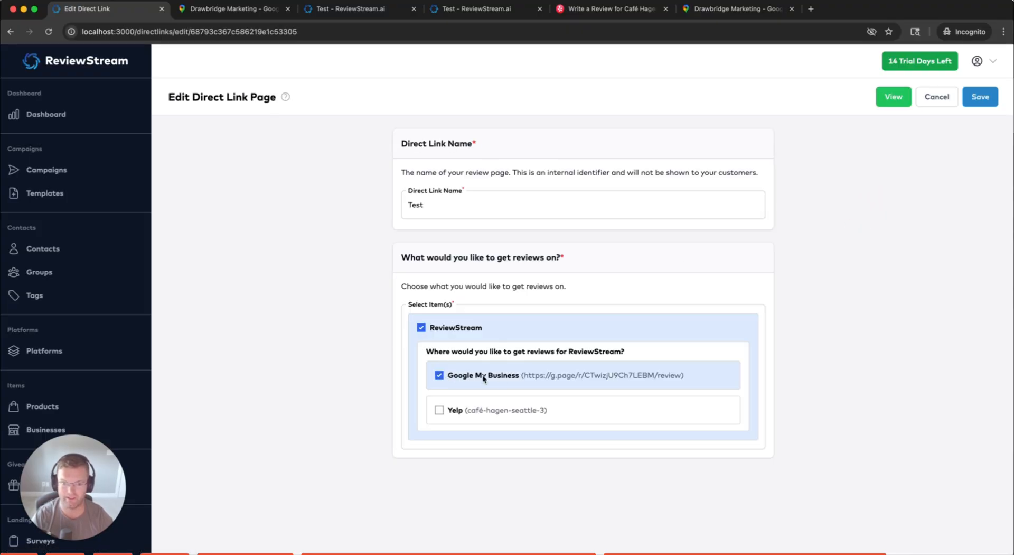
pyautogui.click(440, 410)
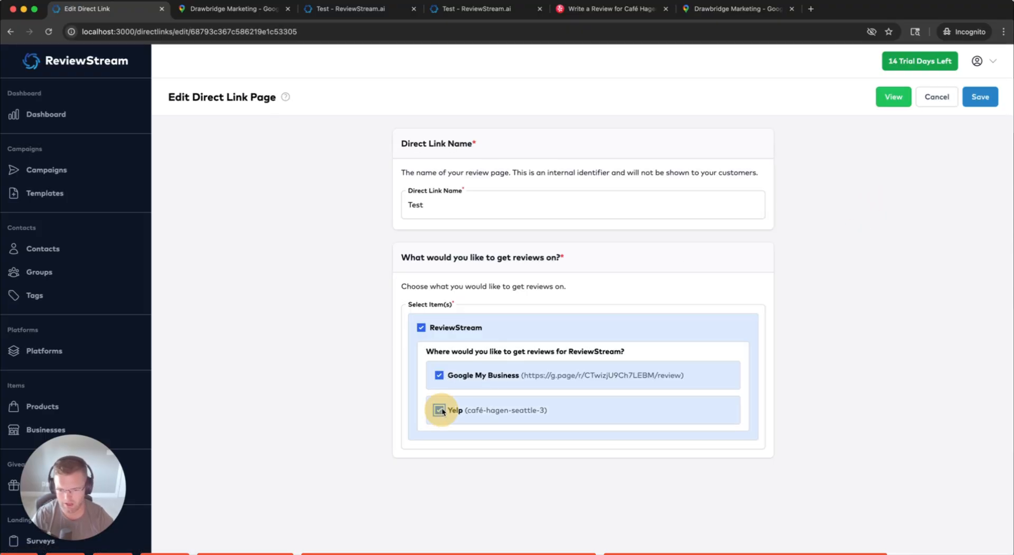
pyautogui.click(980, 97)
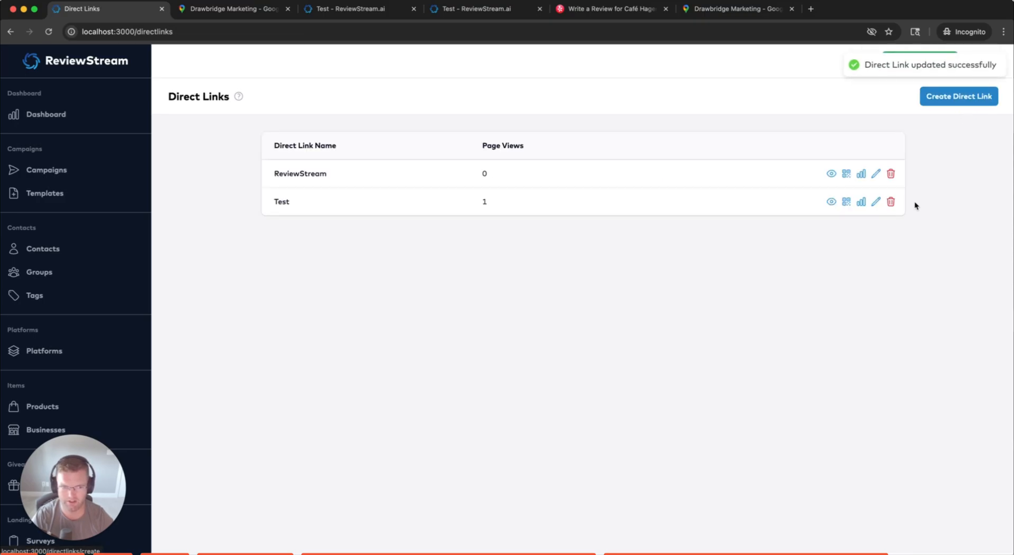
# Preview the Test link's customer page offering Google My Business and Yelp
pyautogui.click(831, 202)
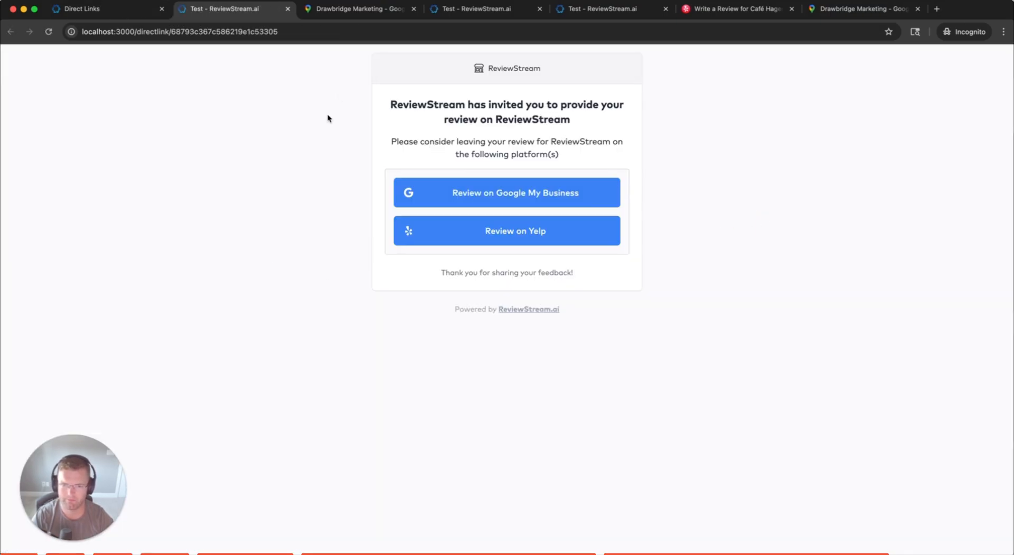
pyautogui.moveTo(344, 95); pyautogui.dragTo(704, 160)
pyautogui.click(581, 123)
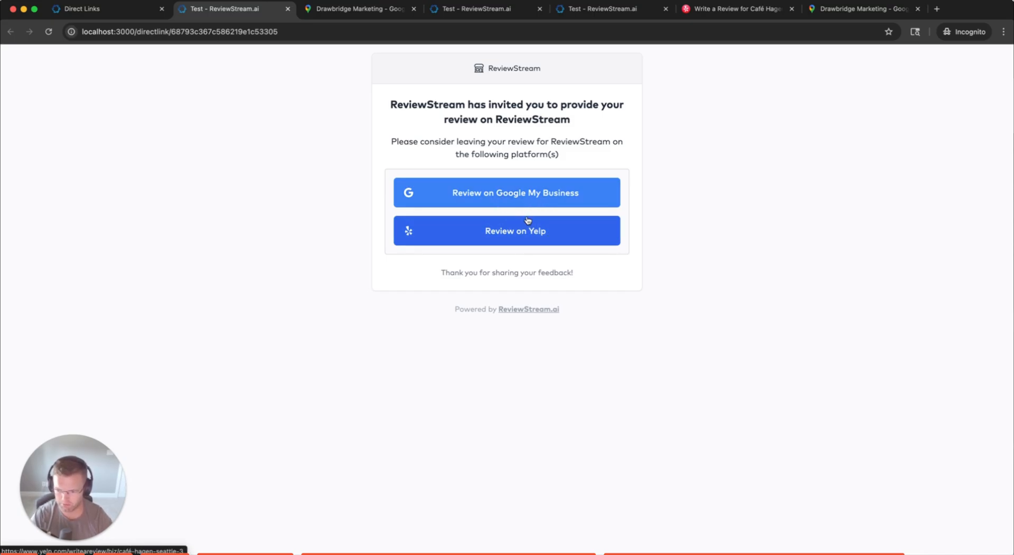
pyautogui.click(89, 9)
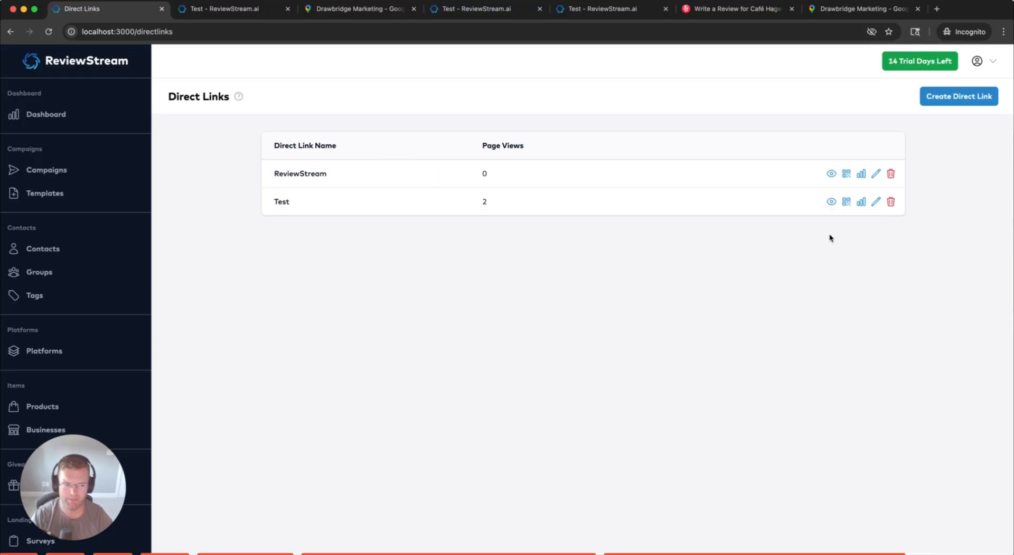
# Go to Entry Codes under Validation Tools and start a new batch in the blank form
pyautogui.moveTo(163, 97); pyautogui.dragTo(251, 101)
pyautogui.click(263, 96)
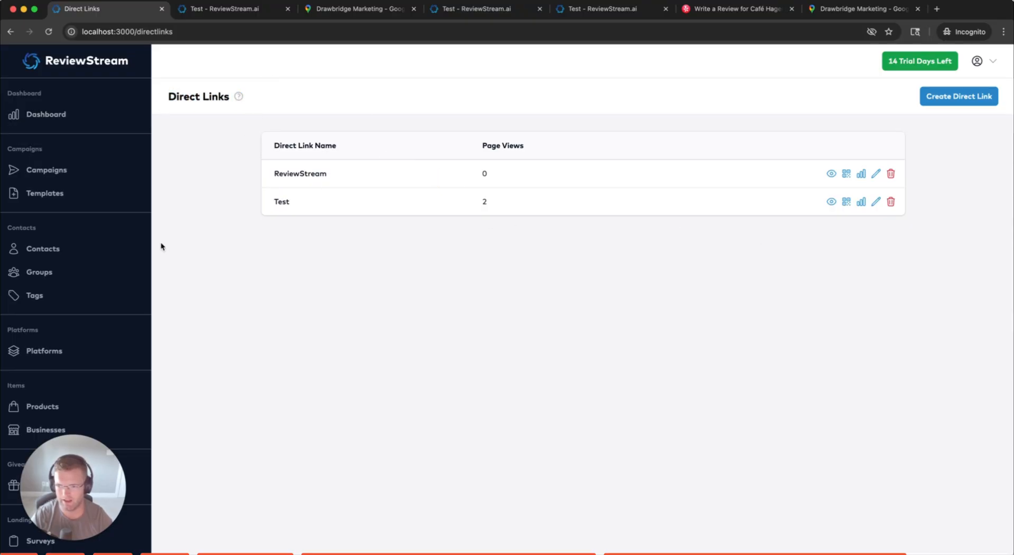
pyautogui.scroll(-5, 64, 502)
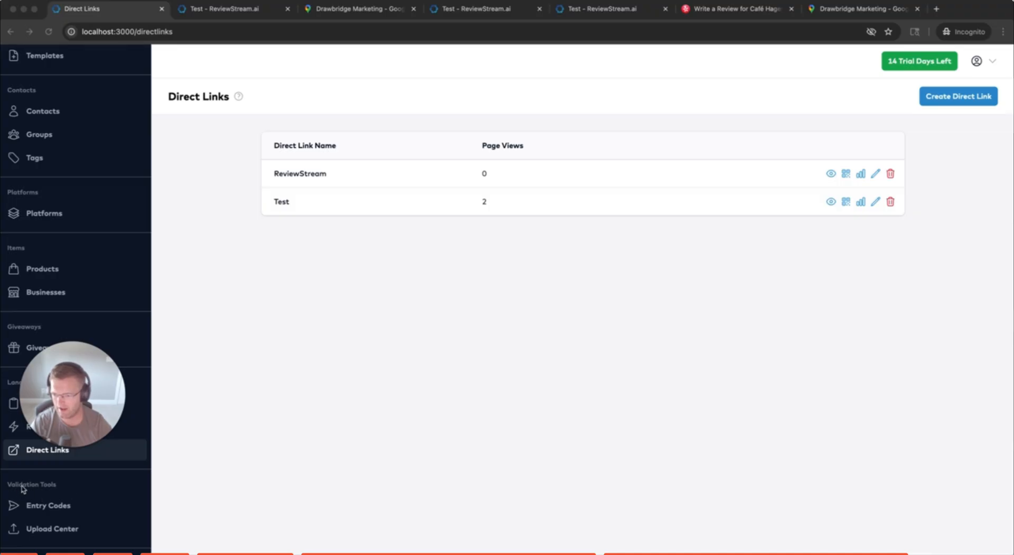
pyautogui.click(42, 510)
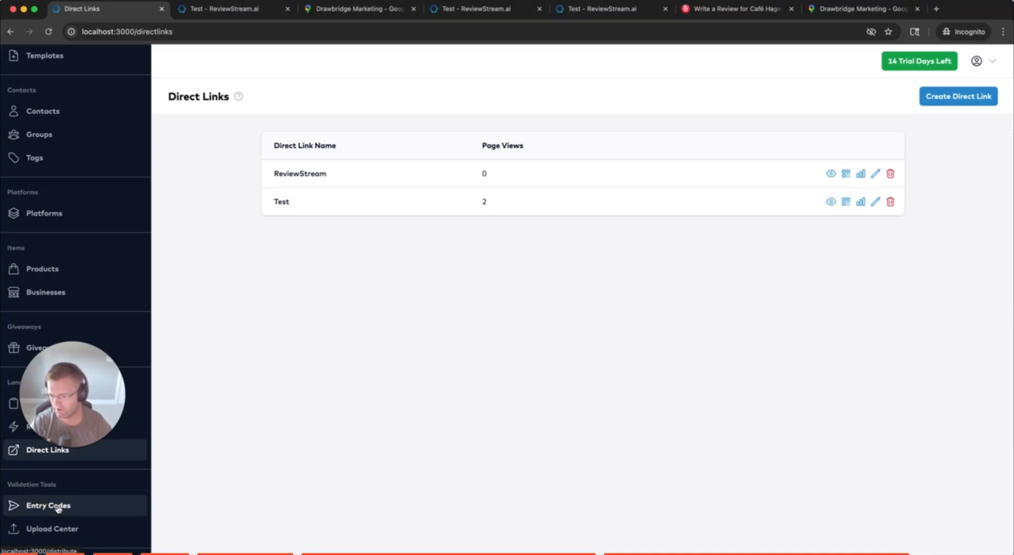
pyautogui.click(58, 506)
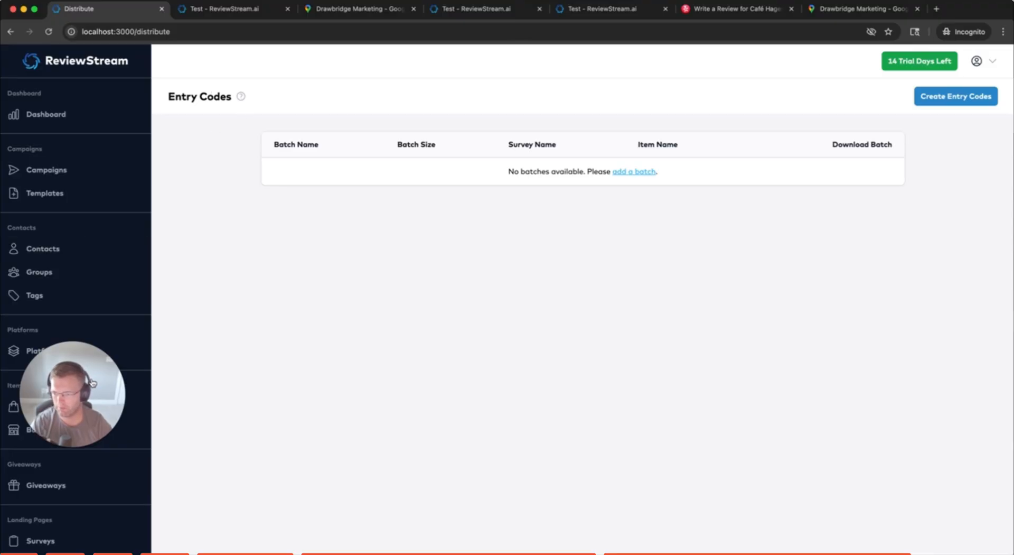
pyautogui.moveTo(89, 388); pyautogui.dragTo(86, 480)
pyautogui.click(367, 436)
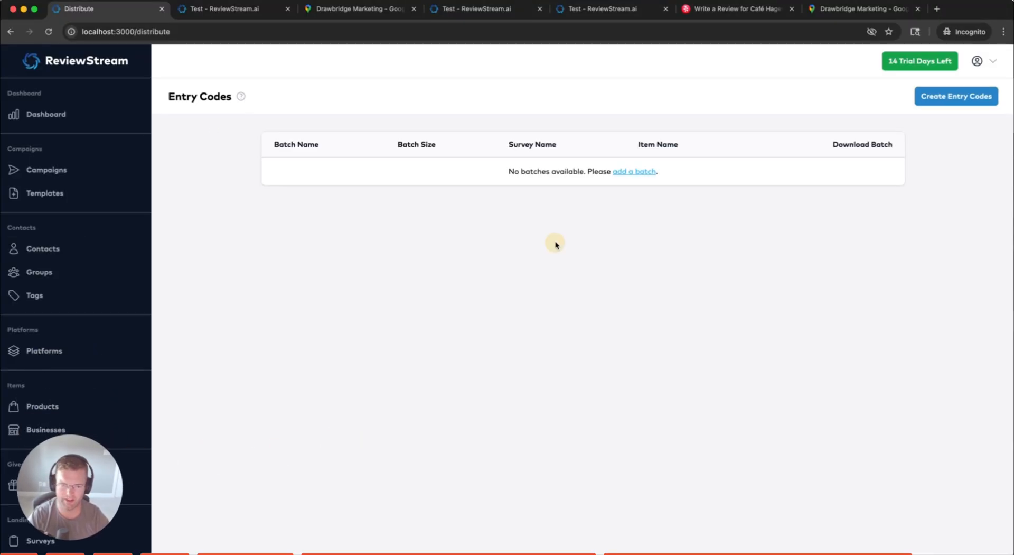
pyautogui.click(639, 172)
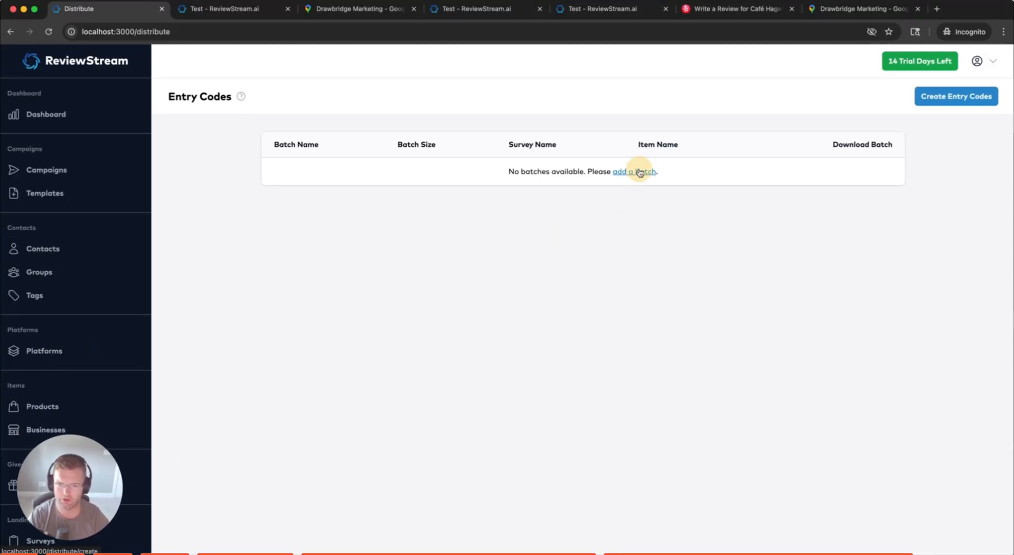
pyautogui.click(456, 200)
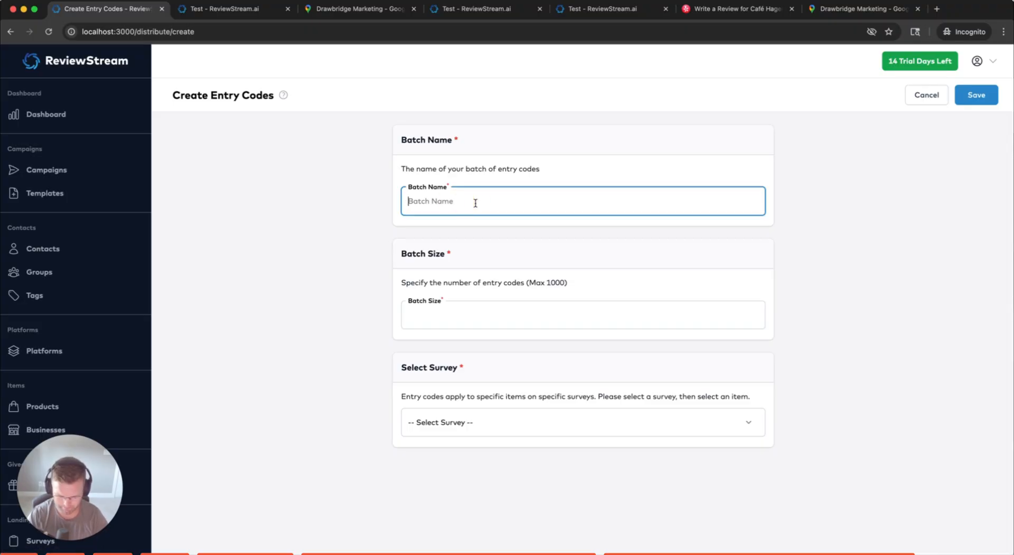
# Name the batch 'For Test Survey' and set its batch size to 1000
pyautogui.write('Forr T')
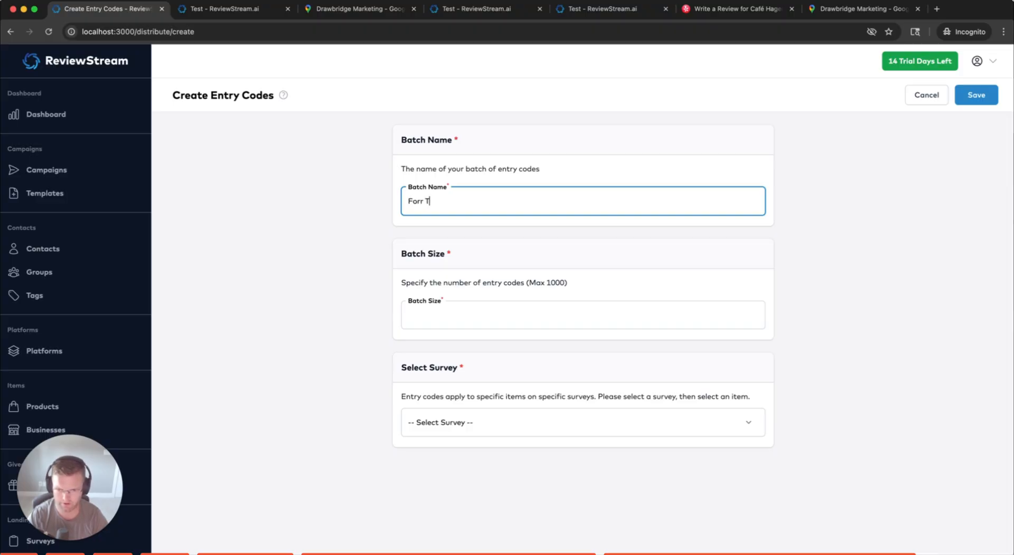
pyautogui.press('BackSpace')
pyautogui.press('BackSpace')
pyautogui.press('BackSpace')
pyautogui.write(' Test Survey')
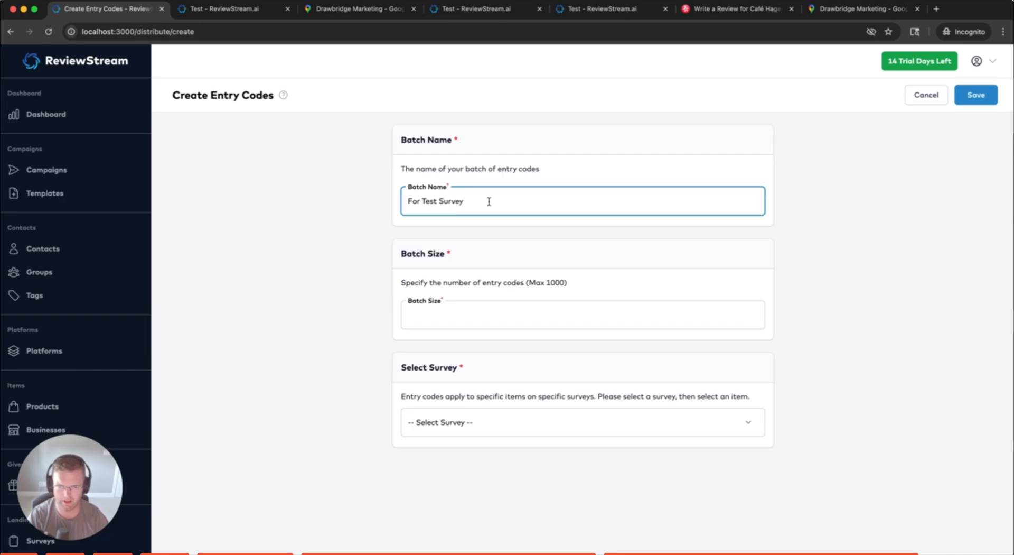
pyautogui.click(366, 211)
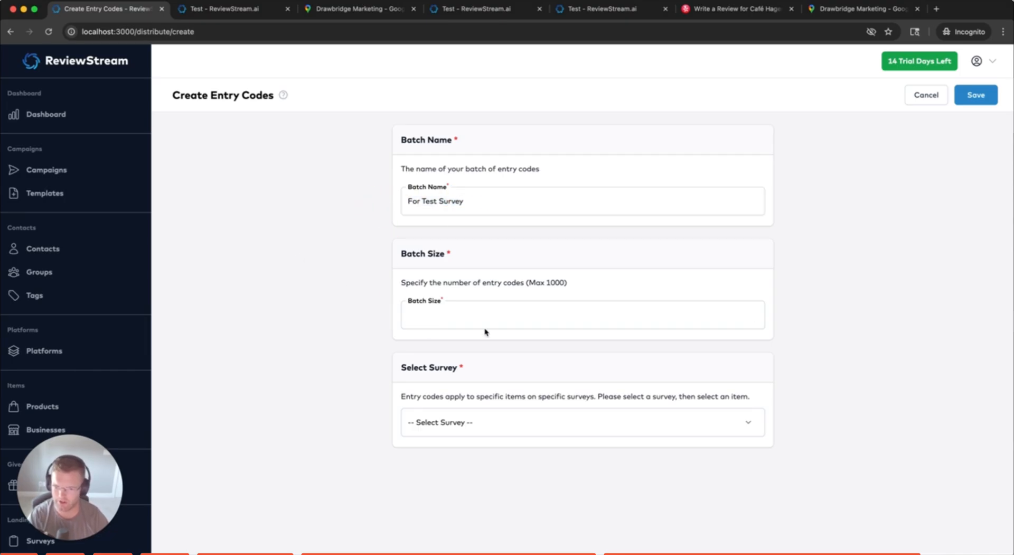
pyautogui.click(467, 314)
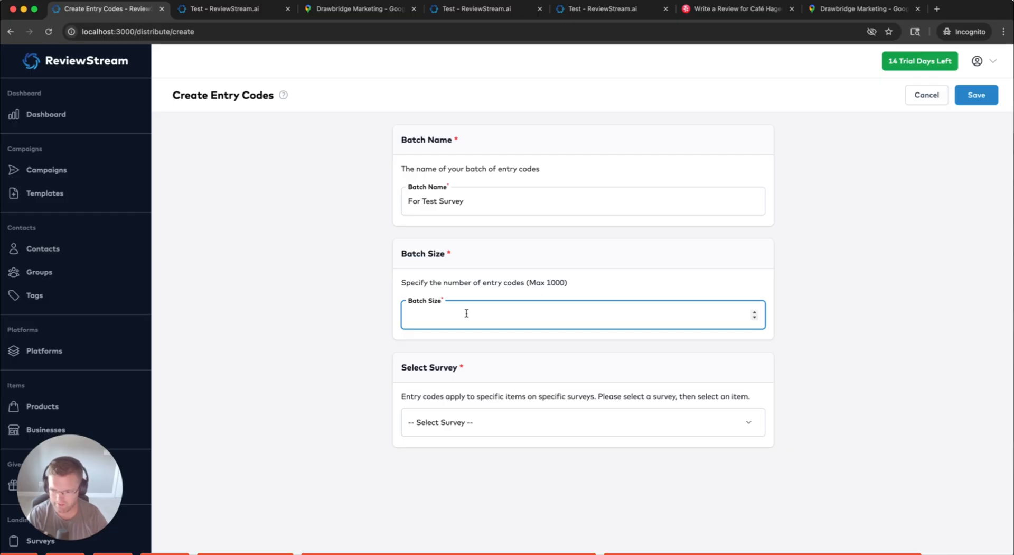
pyautogui.write('1000')
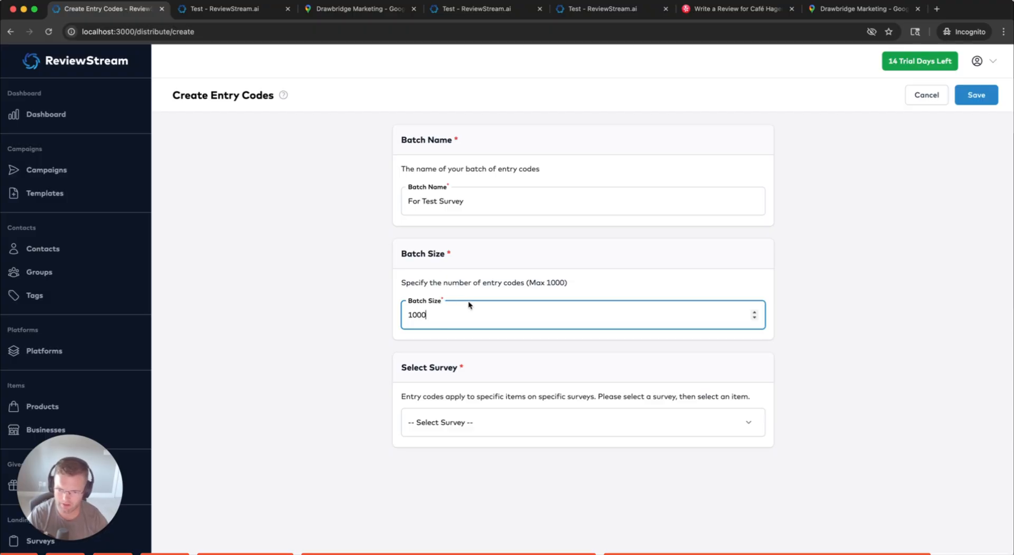
pyautogui.moveTo(437, 315); pyautogui.dragTo(405, 318)
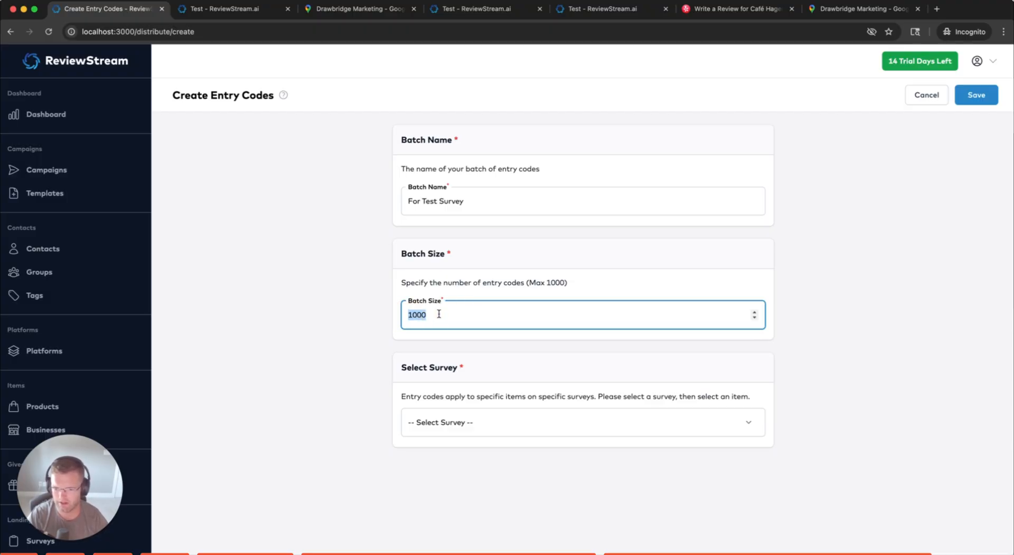
pyautogui.click(430, 316)
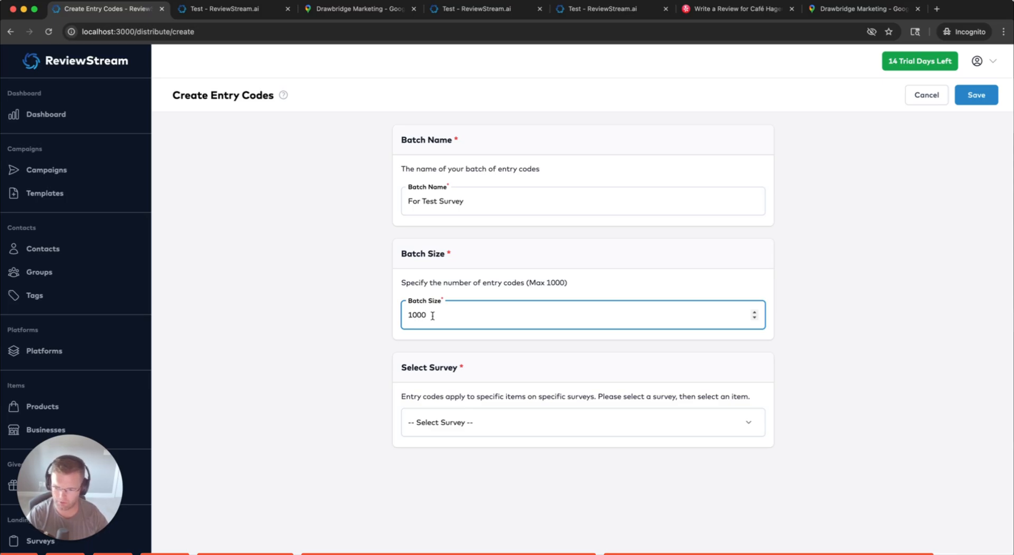
# Pick a survey and the ReviewStream item, then save the batch
pyautogui.click(453, 421)
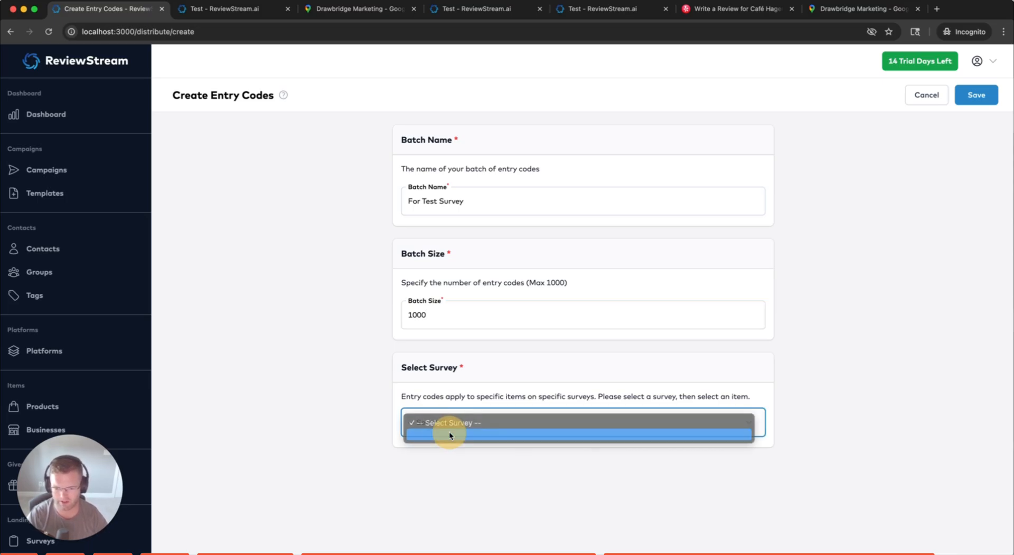
pyautogui.click(449, 431)
pyautogui.scroll(-1, 725, 436)
pyautogui.click(520, 508)
pyautogui.click(523, 521)
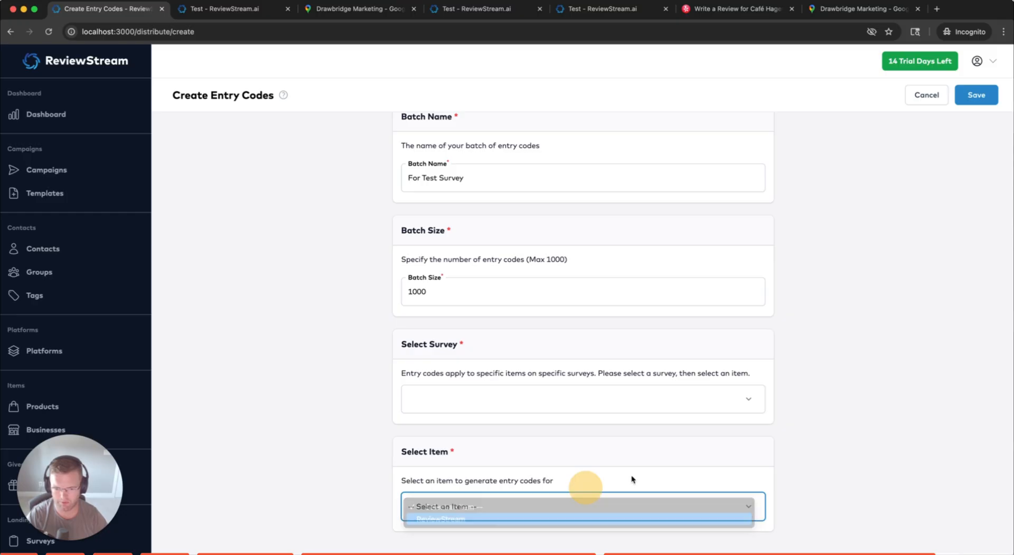
pyautogui.click(976, 95)
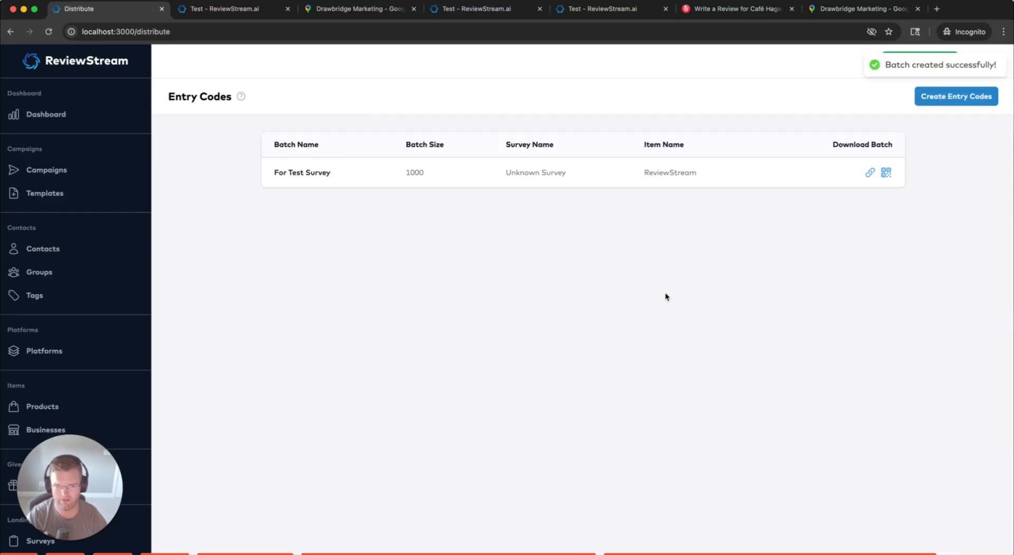
pyautogui.moveTo(575, 173); pyautogui.dragTo(500, 172)
pyautogui.click(544, 170)
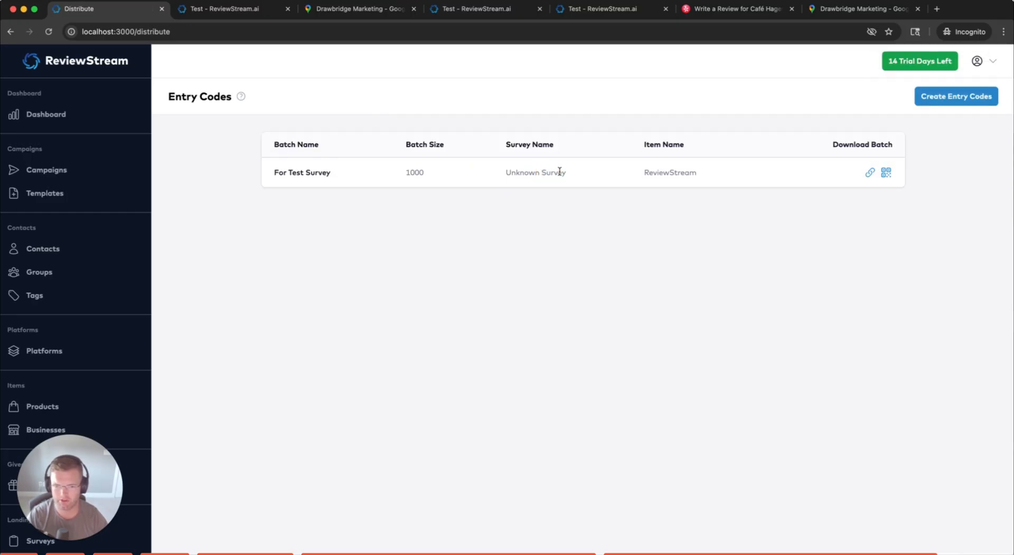
pyautogui.click(869, 174)
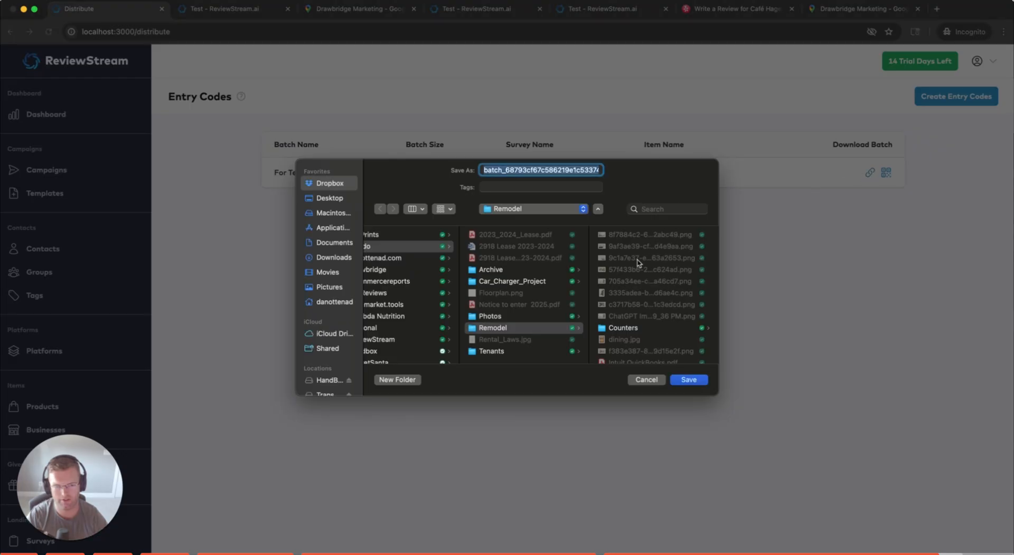
pyautogui.click(646, 378)
pyautogui.click(886, 172)
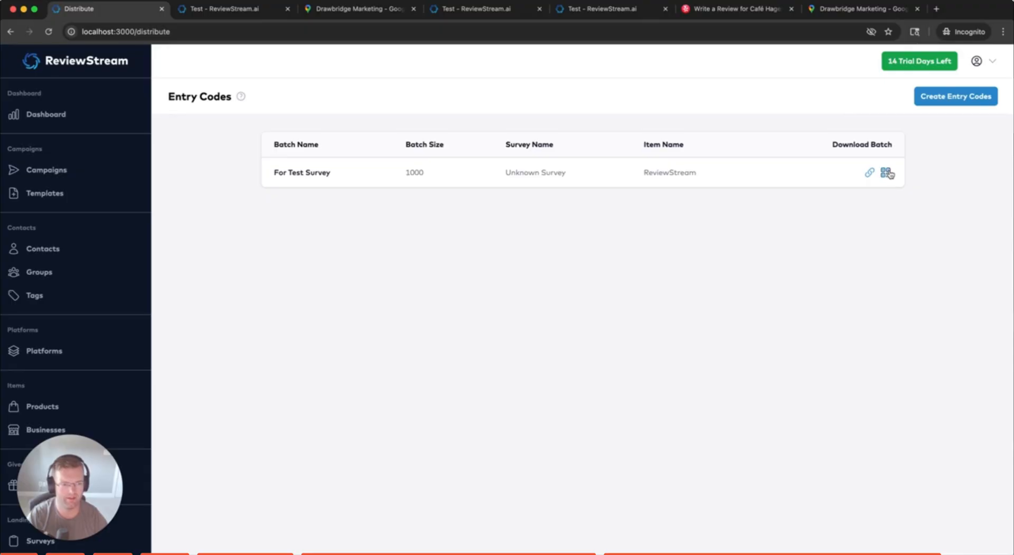
pyautogui.click(886, 174)
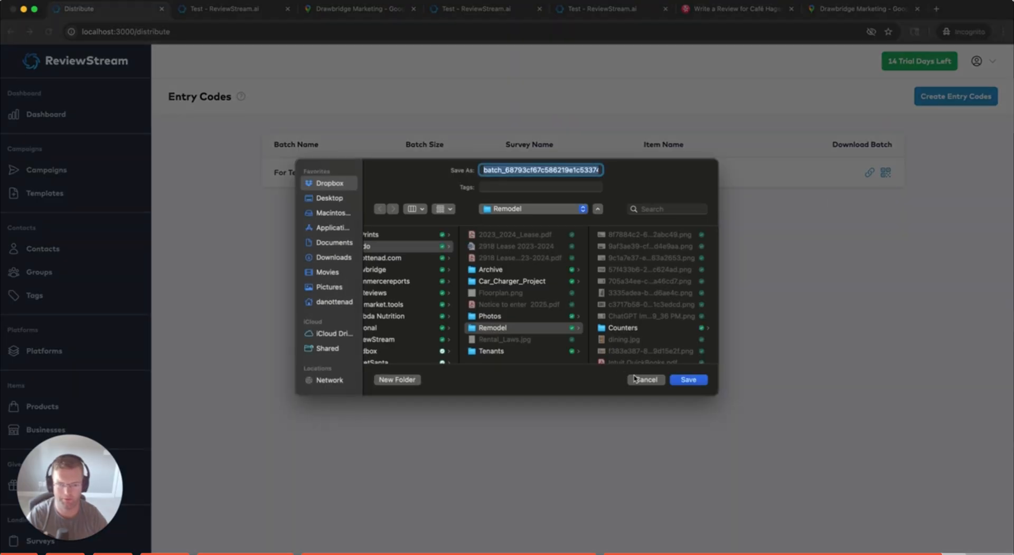
pyautogui.click(646, 379)
pyautogui.click(886, 194)
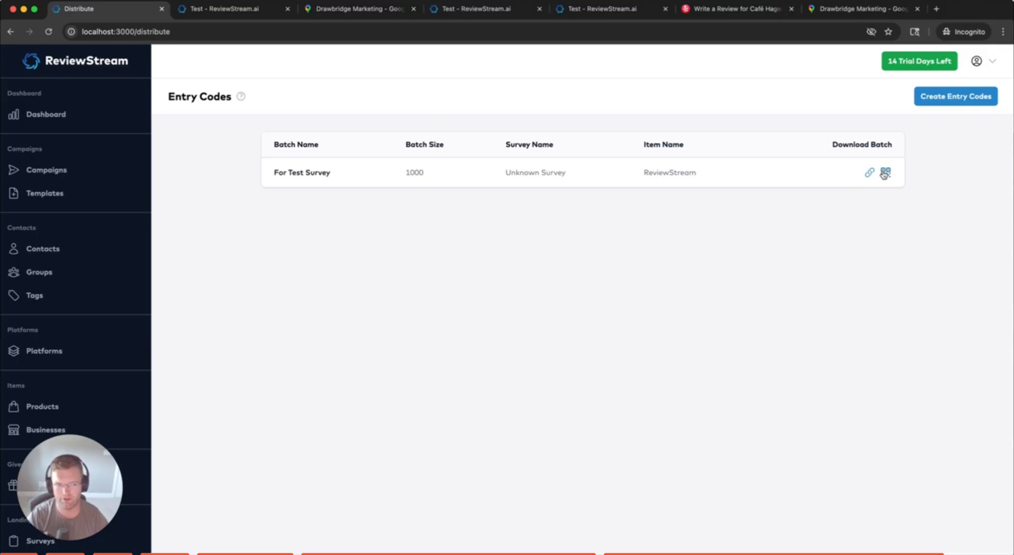
pyautogui.tripleClick(560, 173)
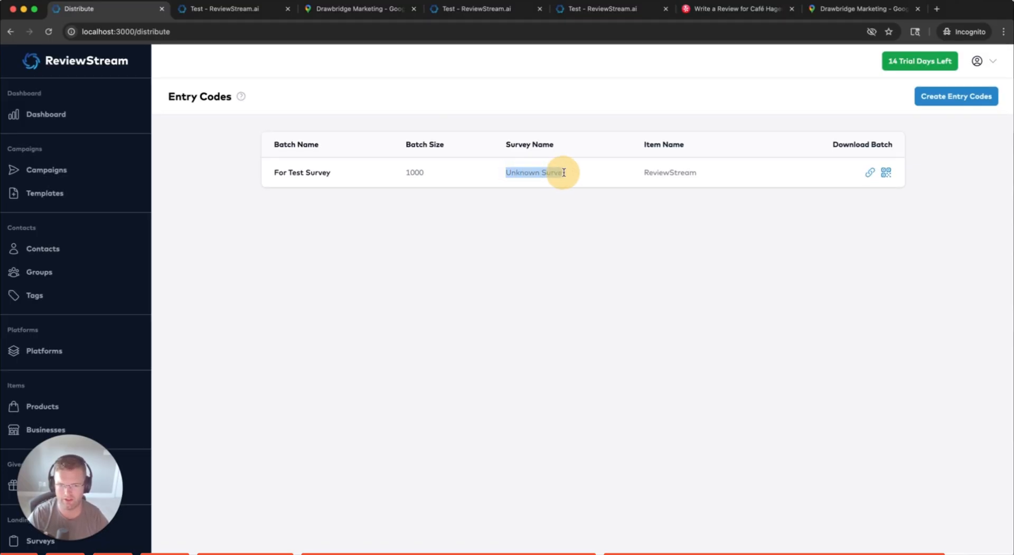
pyautogui.click(572, 172)
pyautogui.doubleClick(673, 173)
pyautogui.click(675, 174)
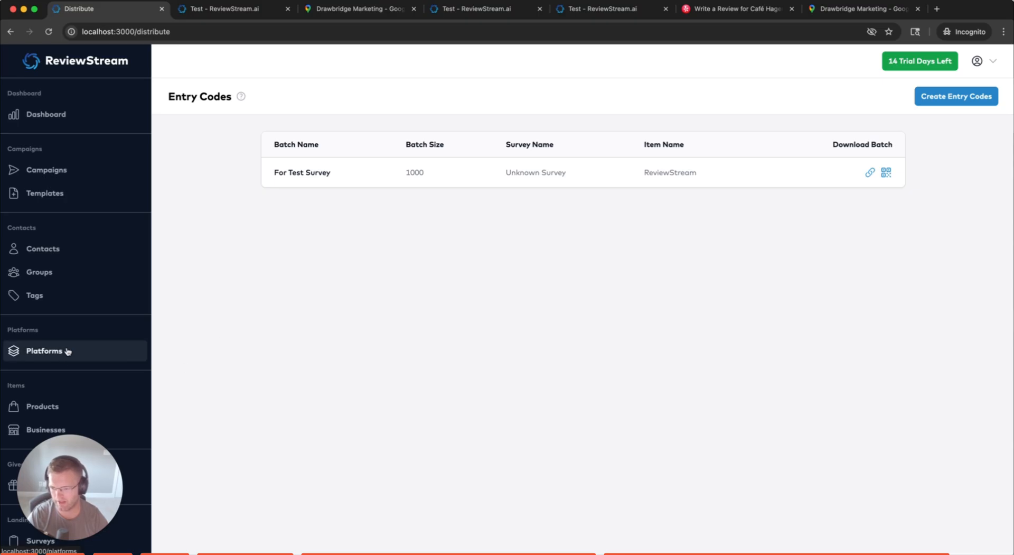
pyautogui.scroll(-3, 74, 343)
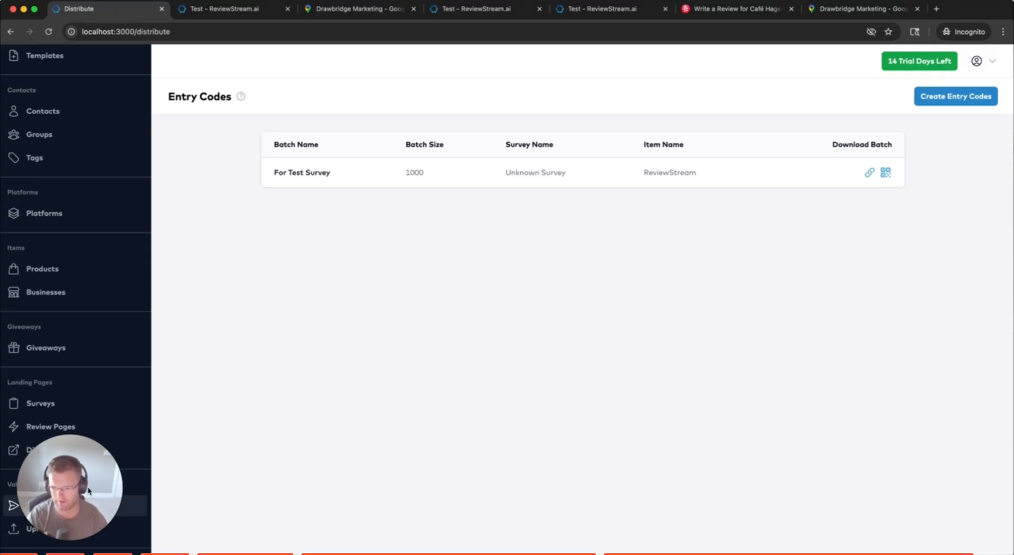
pyautogui.moveTo(87, 518); pyautogui.dragTo(87, 473)
pyautogui.click(66, 531)
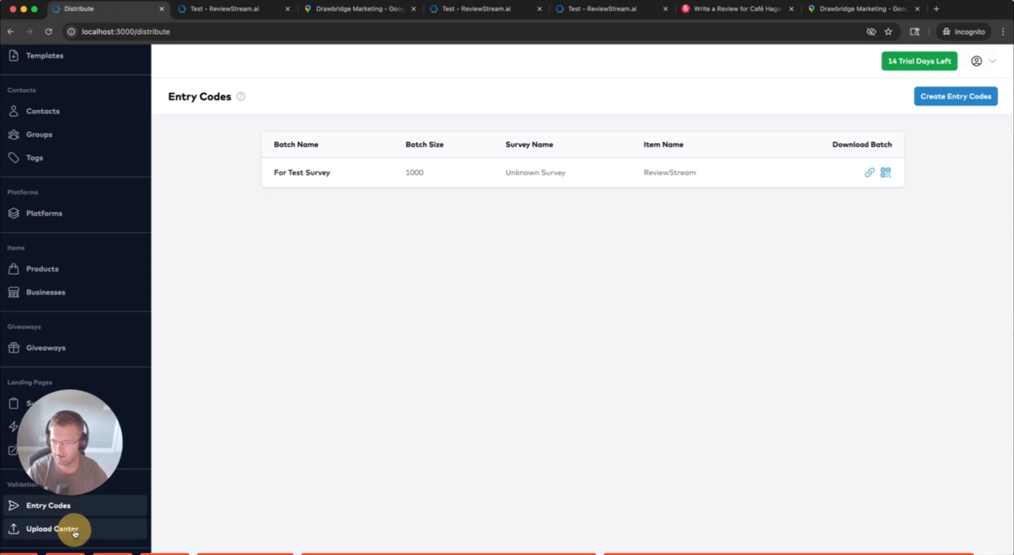
# Preview the Upload Values page for allowed values, then return to the entry codes list
pyautogui.click(30, 529)
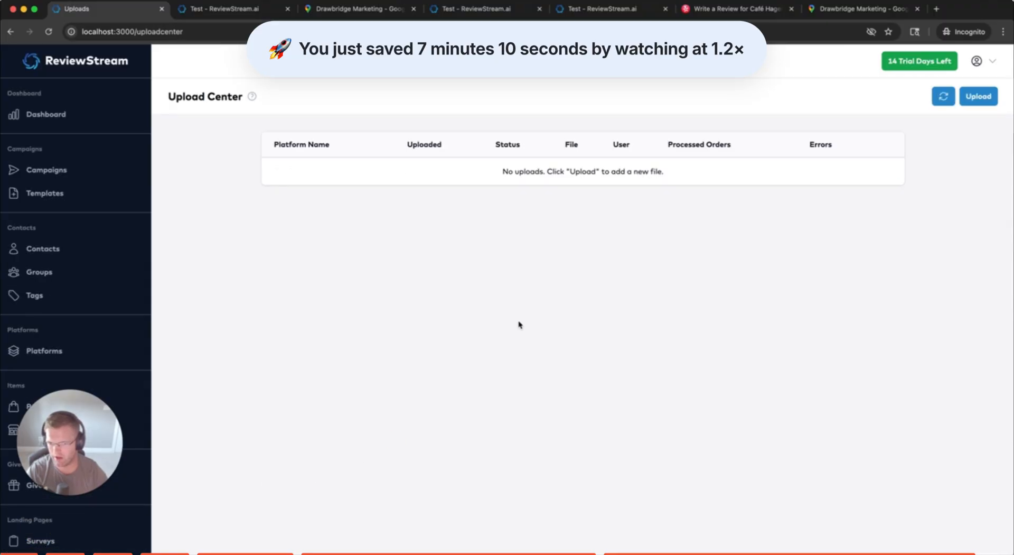
pyautogui.click(543, 257)
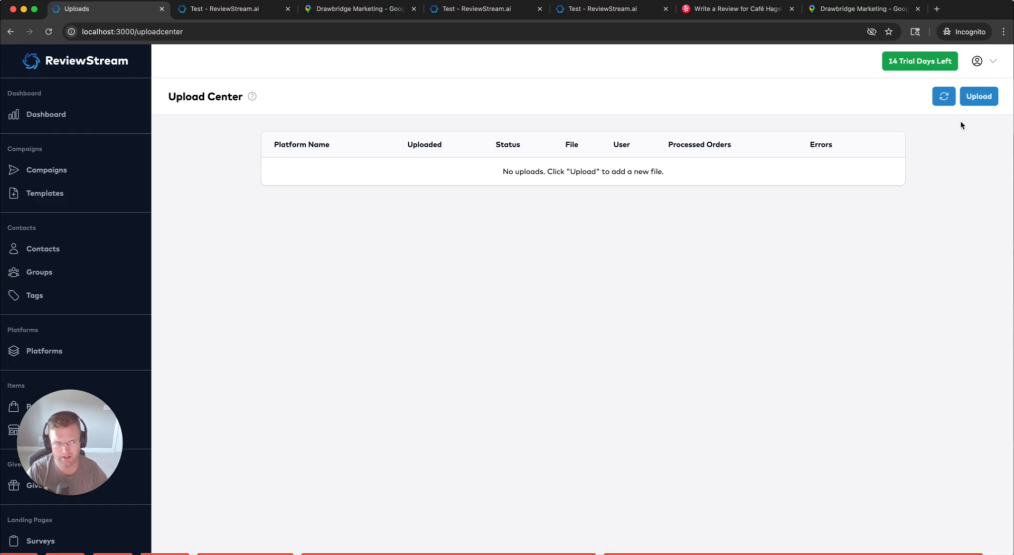
pyautogui.click(977, 96)
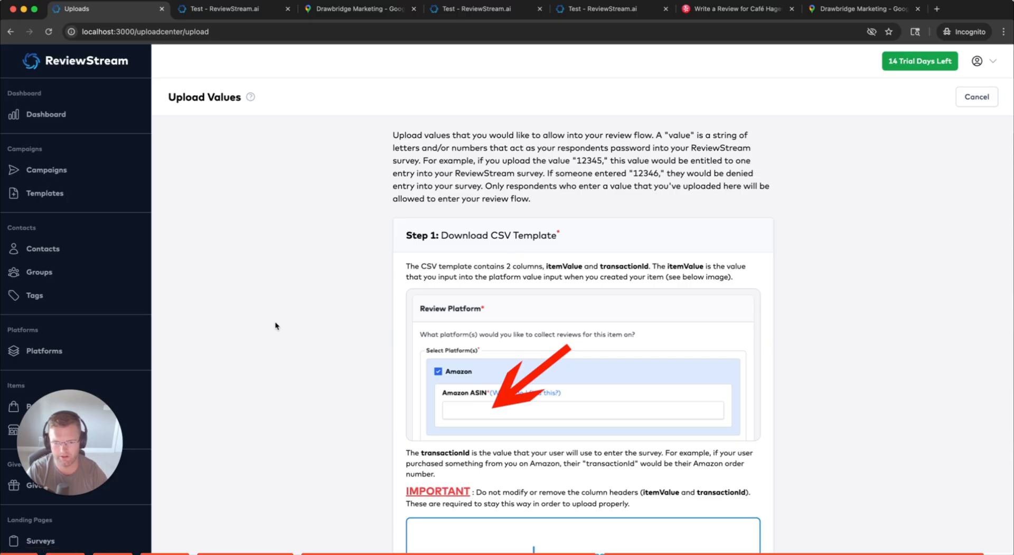
pyautogui.scroll(-6, 370, 319)
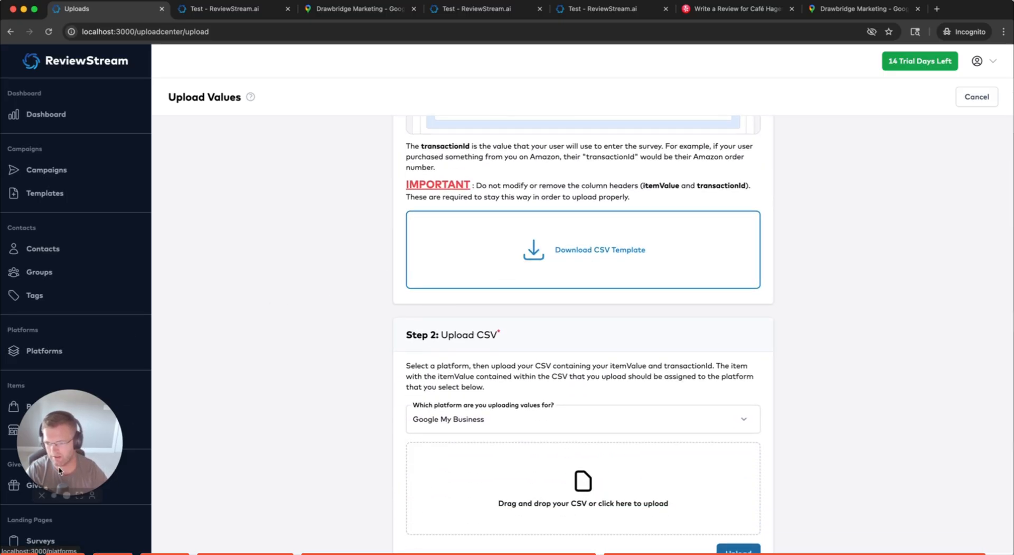
pyautogui.scroll(-3, 84, 517)
pyautogui.click(79, 505)
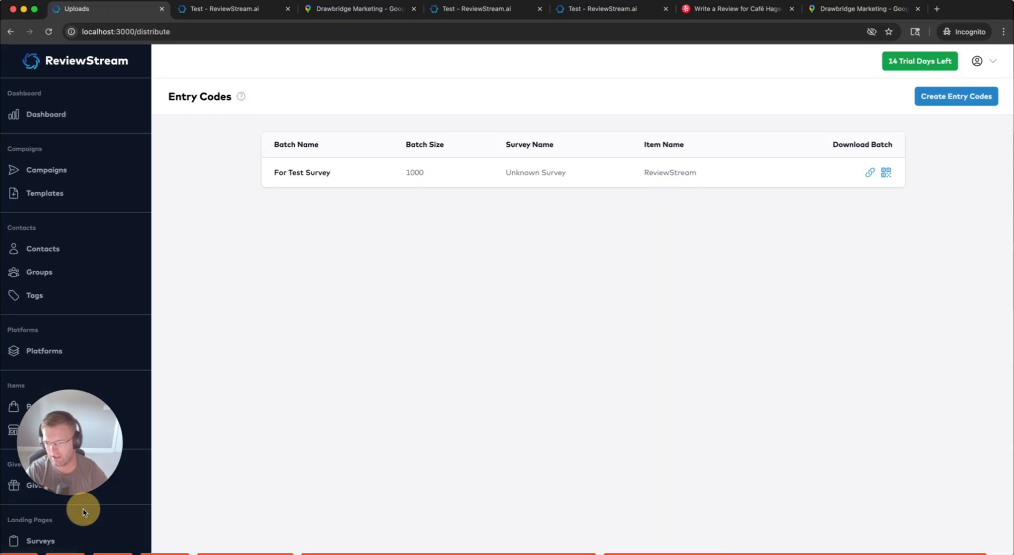
pyautogui.scroll(-3, 79, 528)
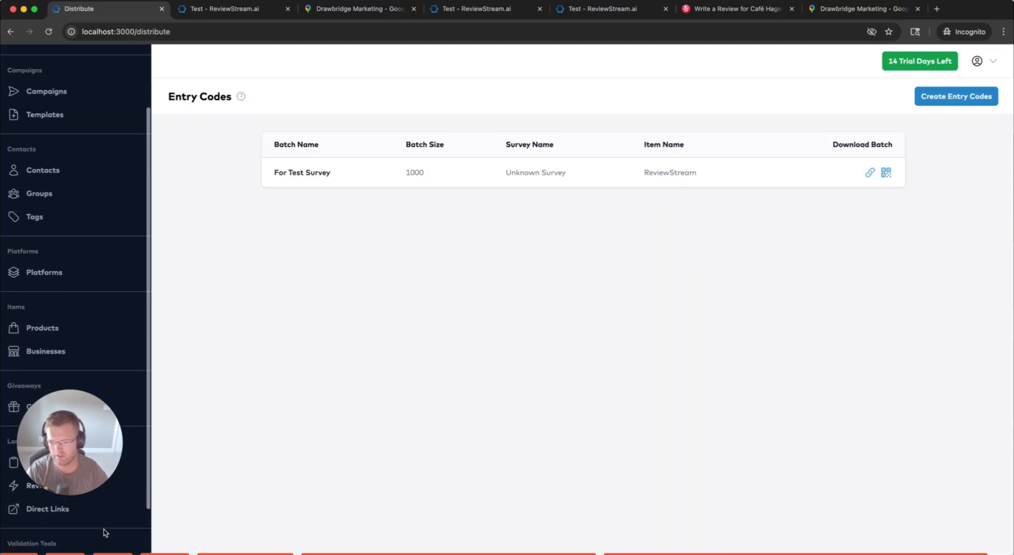
# Reopen the Upload Center, which lists no uploads yet, and open the account options
pyautogui.moveTo(58, 530)
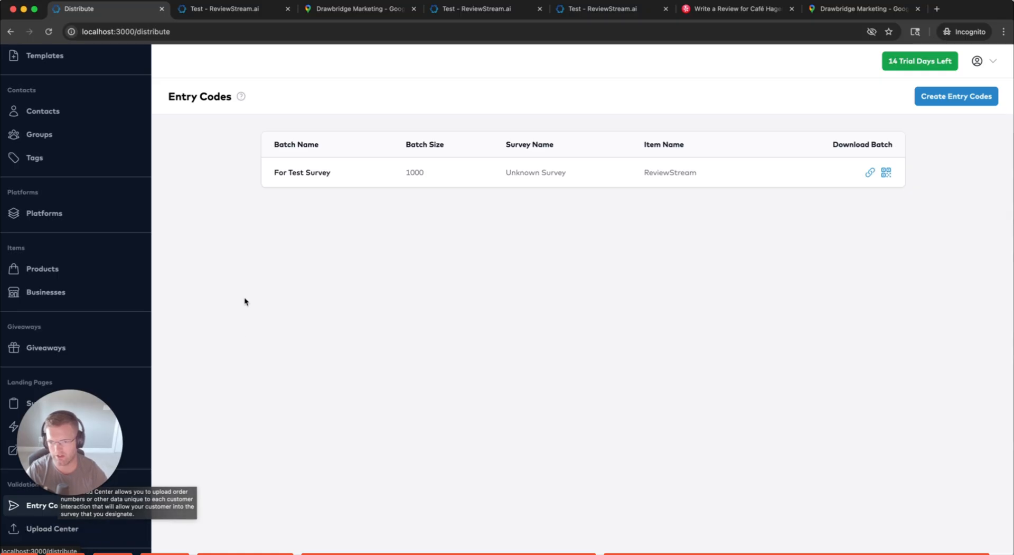
pyautogui.click(104, 528)
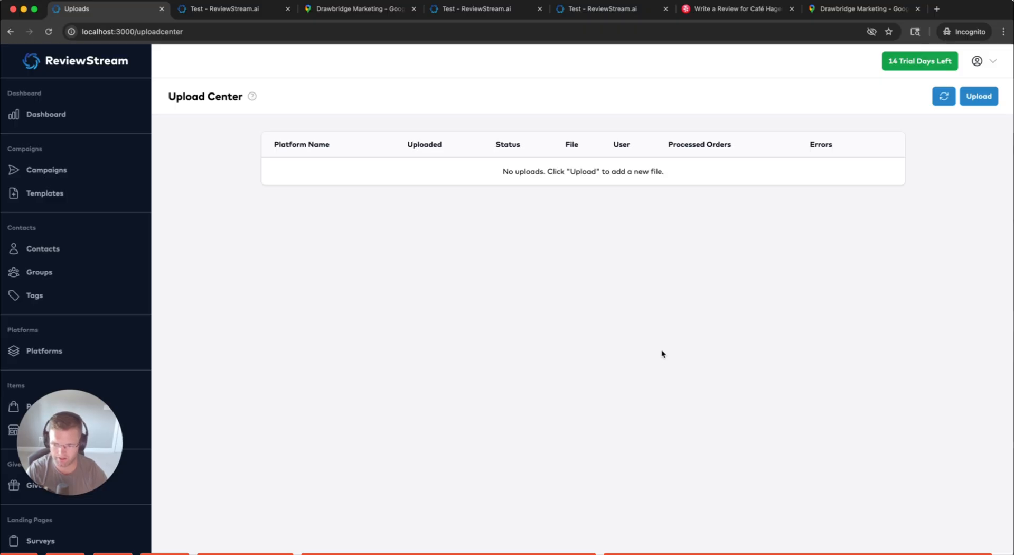
pyautogui.moveTo(71, 446); pyautogui.dragTo(71, 474)
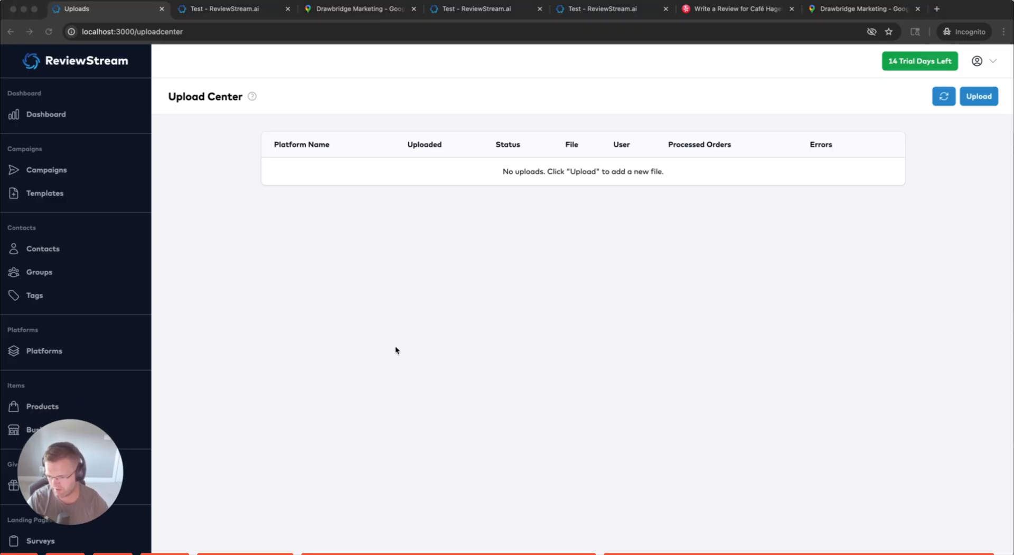
pyautogui.click(548, 295)
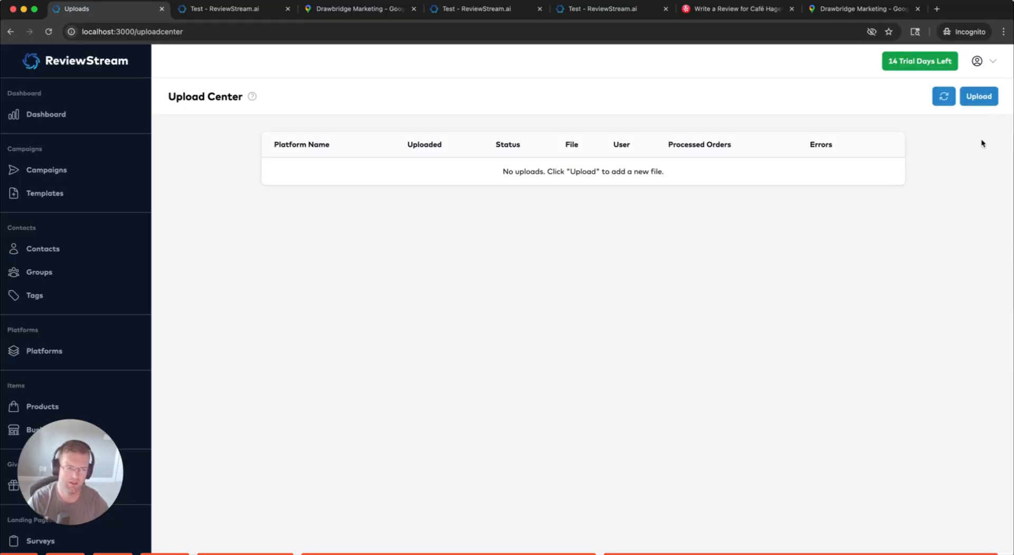
pyautogui.scroll(-5, 100, 331)
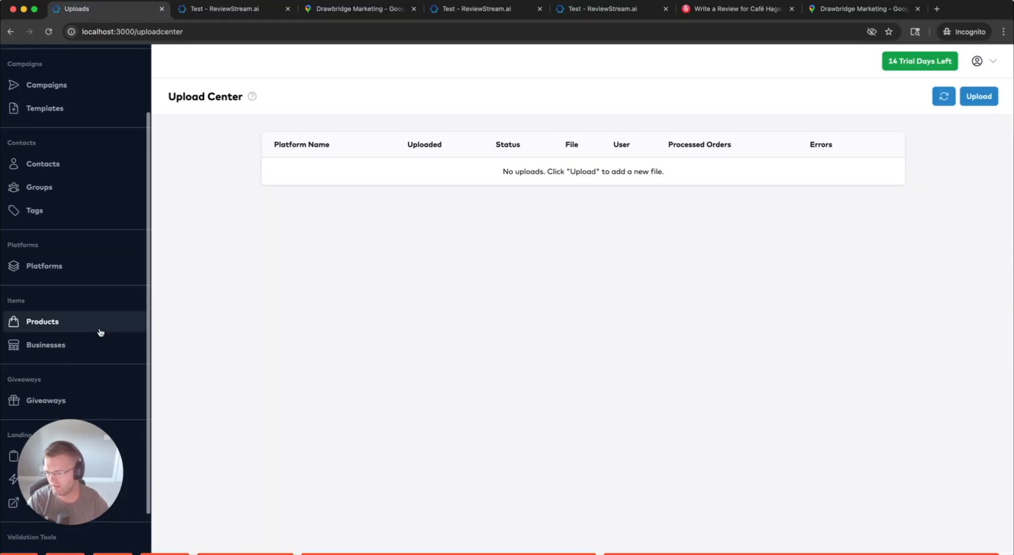
pyautogui.scroll(5, 87, 248)
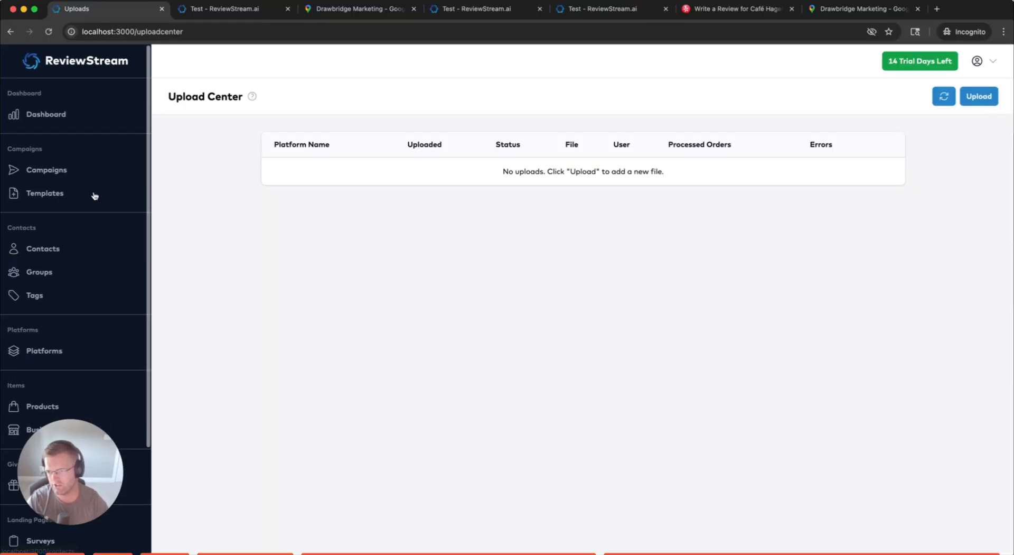
pyautogui.click(992, 61)
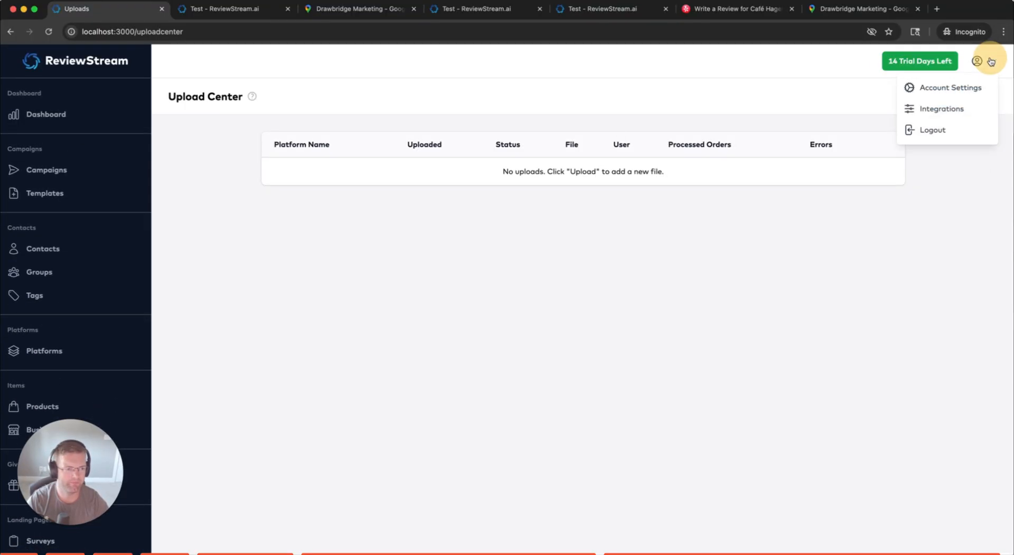
# Open Account Settings to the profile, briefly checking the Test review invitation page
pyautogui.click(951, 87)
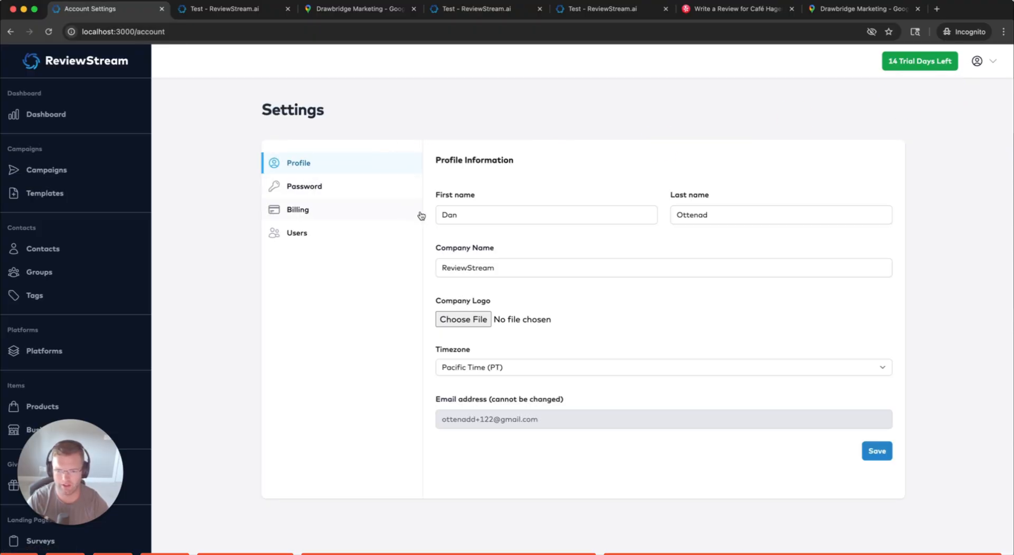
pyautogui.click(482, 217)
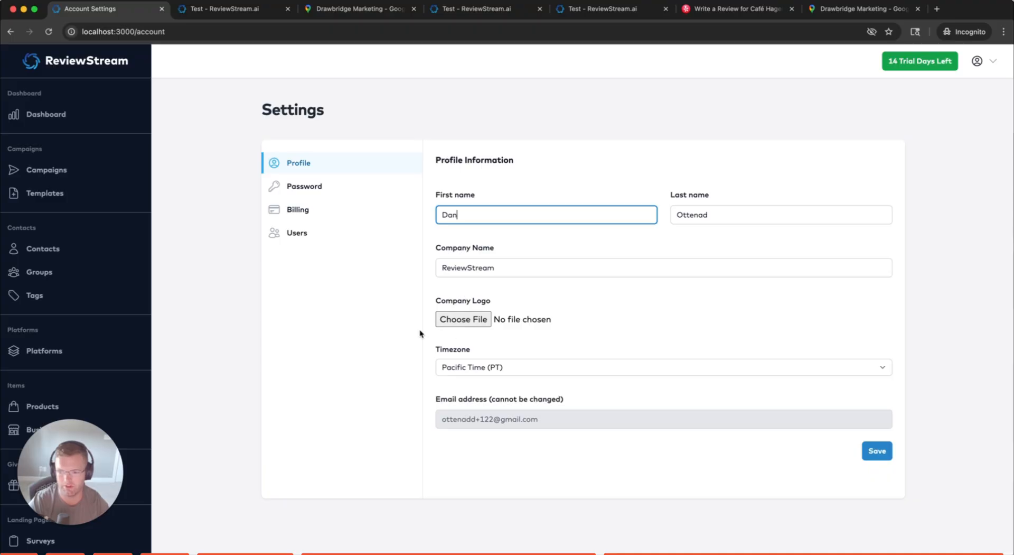
pyautogui.click(211, 9)
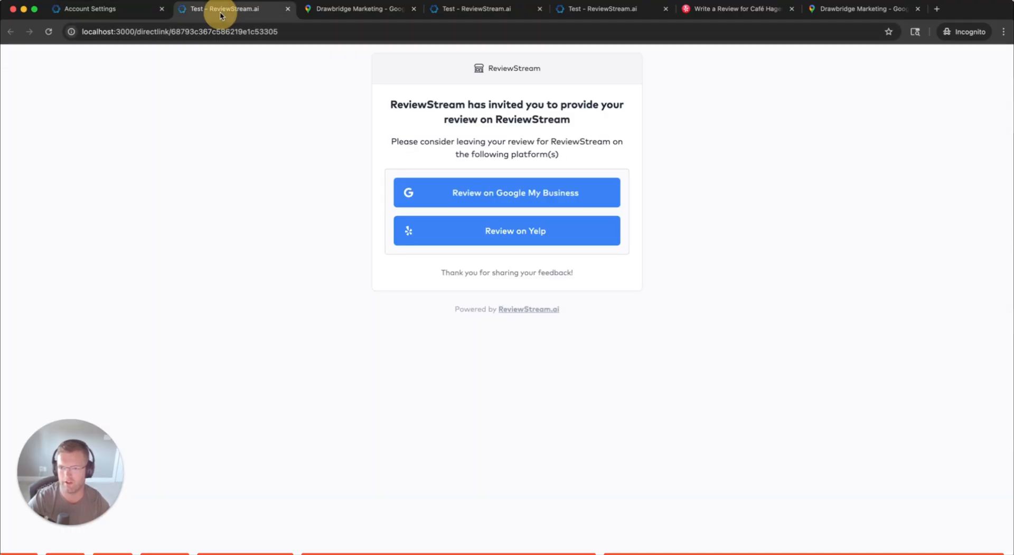
pyautogui.click(480, 71)
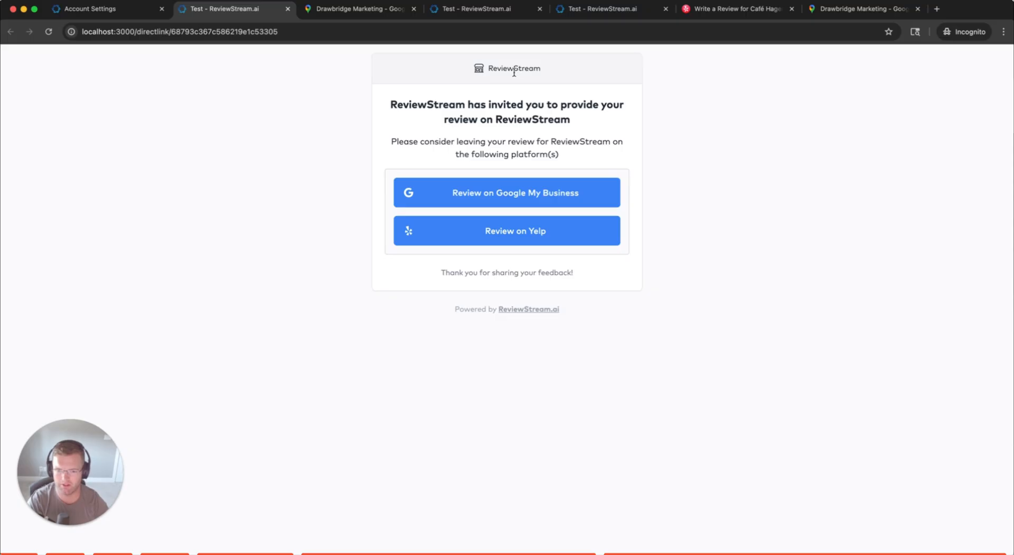
pyautogui.click(89, 9)
# Review the Password and Billing plans sections, then the Users list, keeping the Administrator role
pyautogui.click(309, 187)
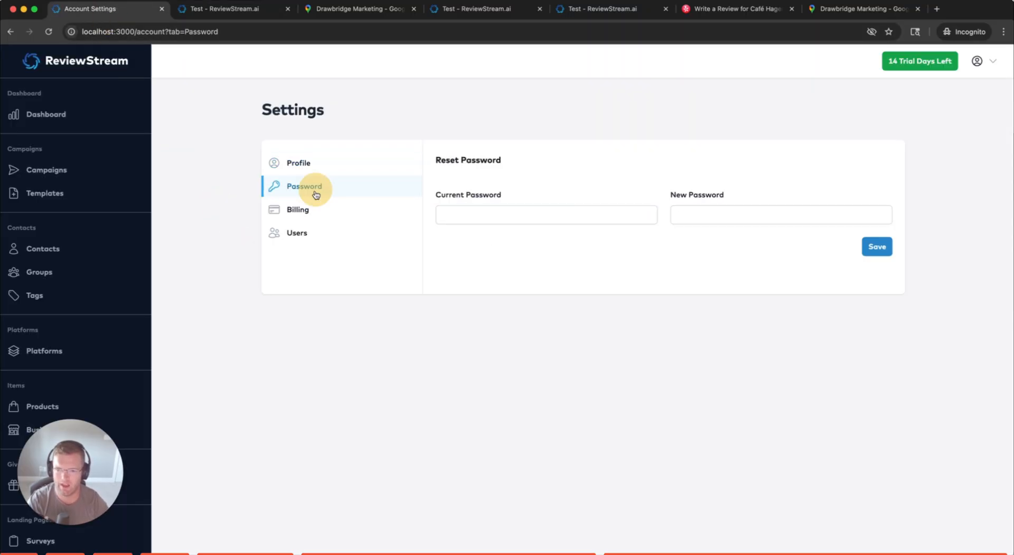
pyautogui.click(301, 209)
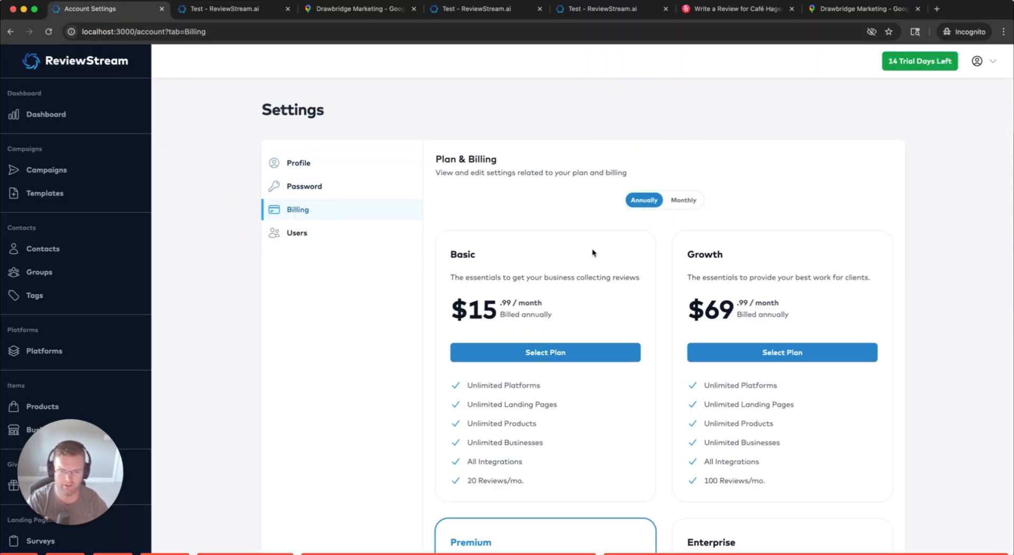
pyautogui.click(301, 232)
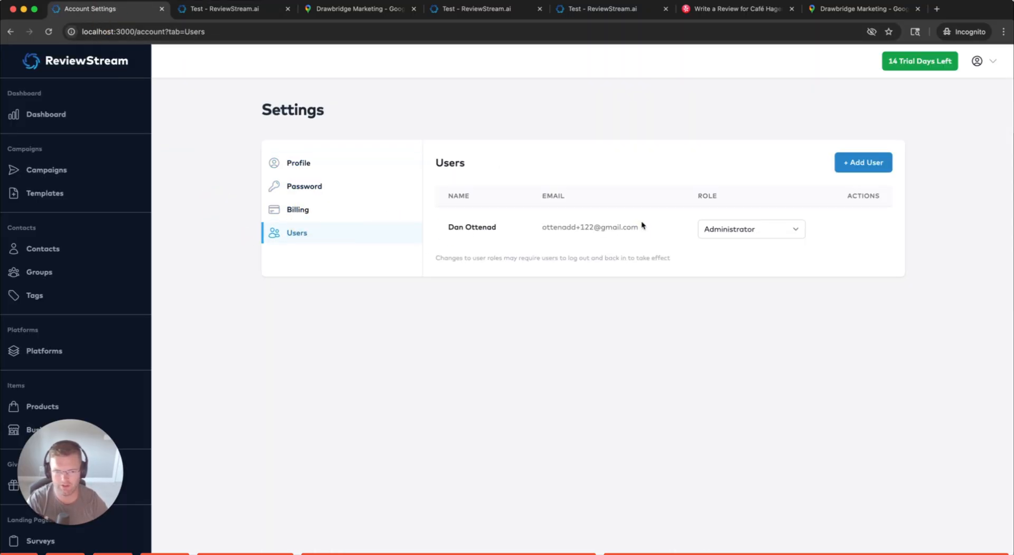
pyautogui.click(792, 229)
pyautogui.click(747, 229)
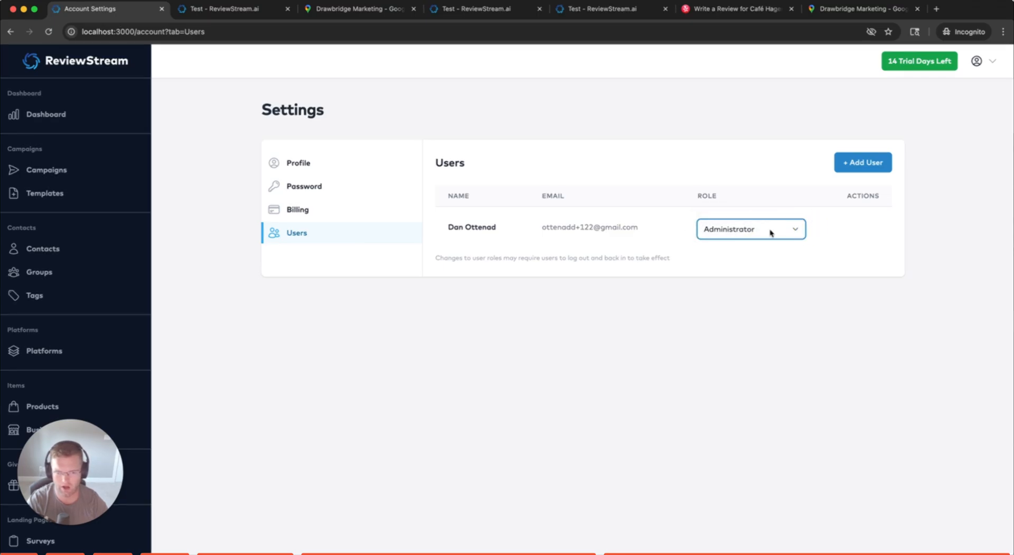
# Start adding a new user, then cancel, leaving the single Administrator user
pyautogui.click(856, 175)
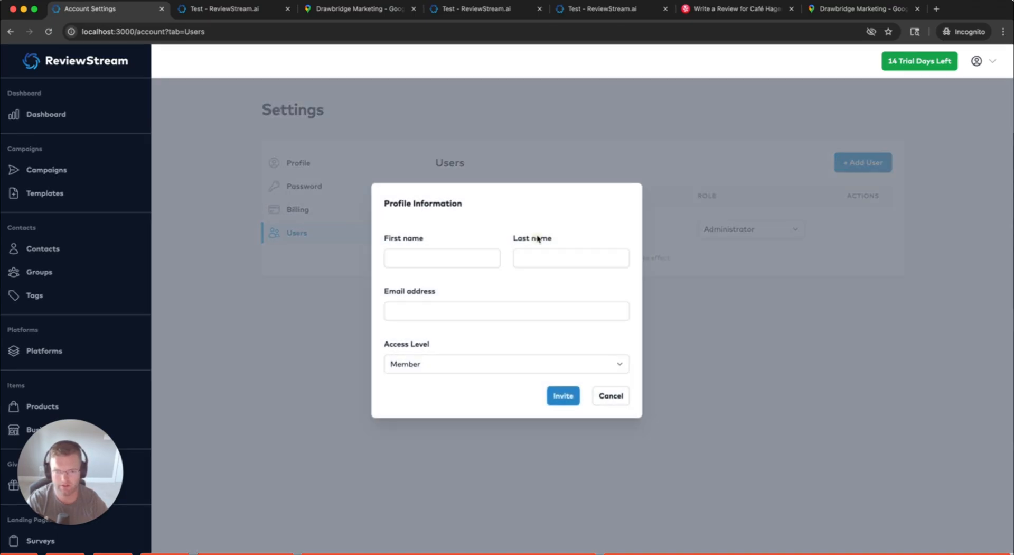
pyautogui.click(611, 397)
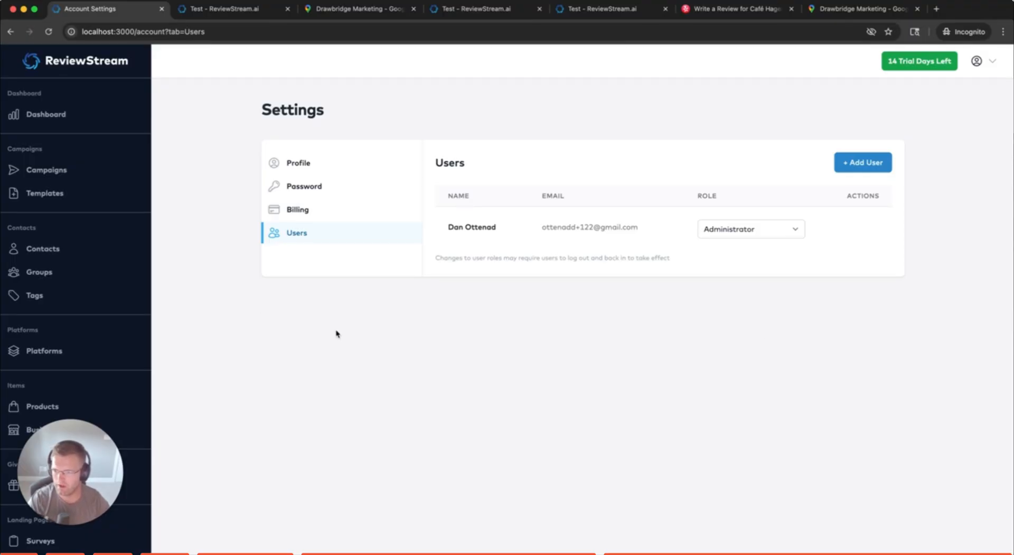
pyautogui.scroll(-3, 100, 315)
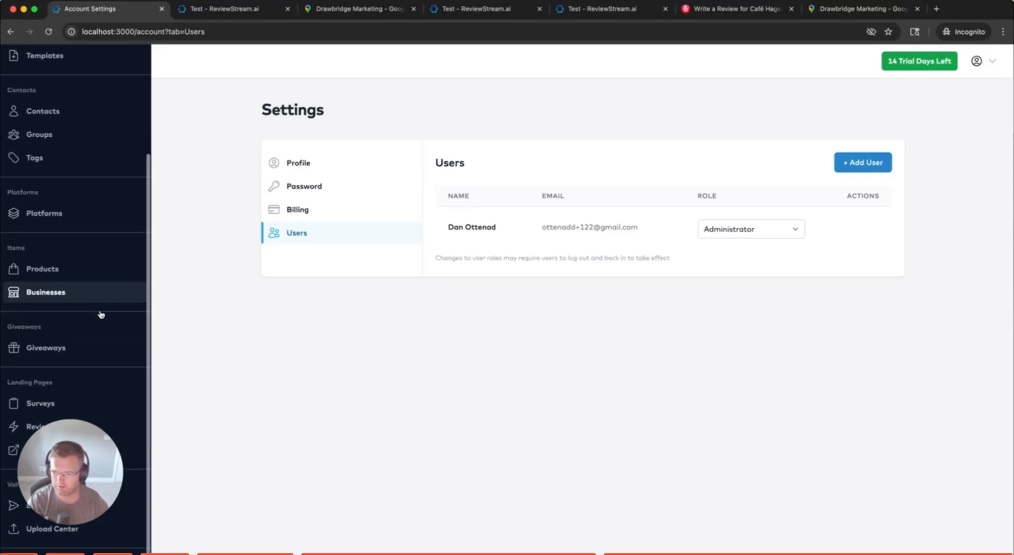
pyautogui.scroll(3, 100, 335)
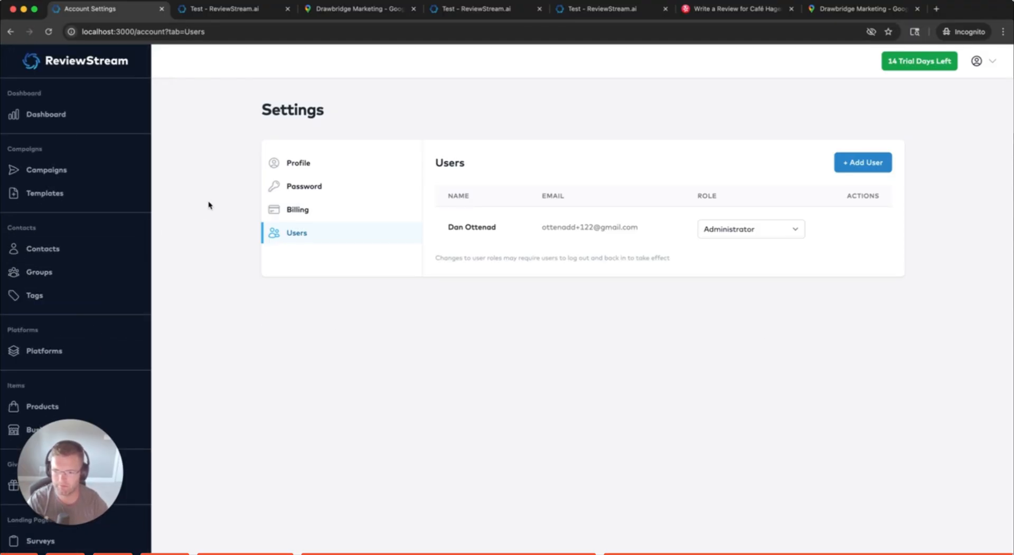